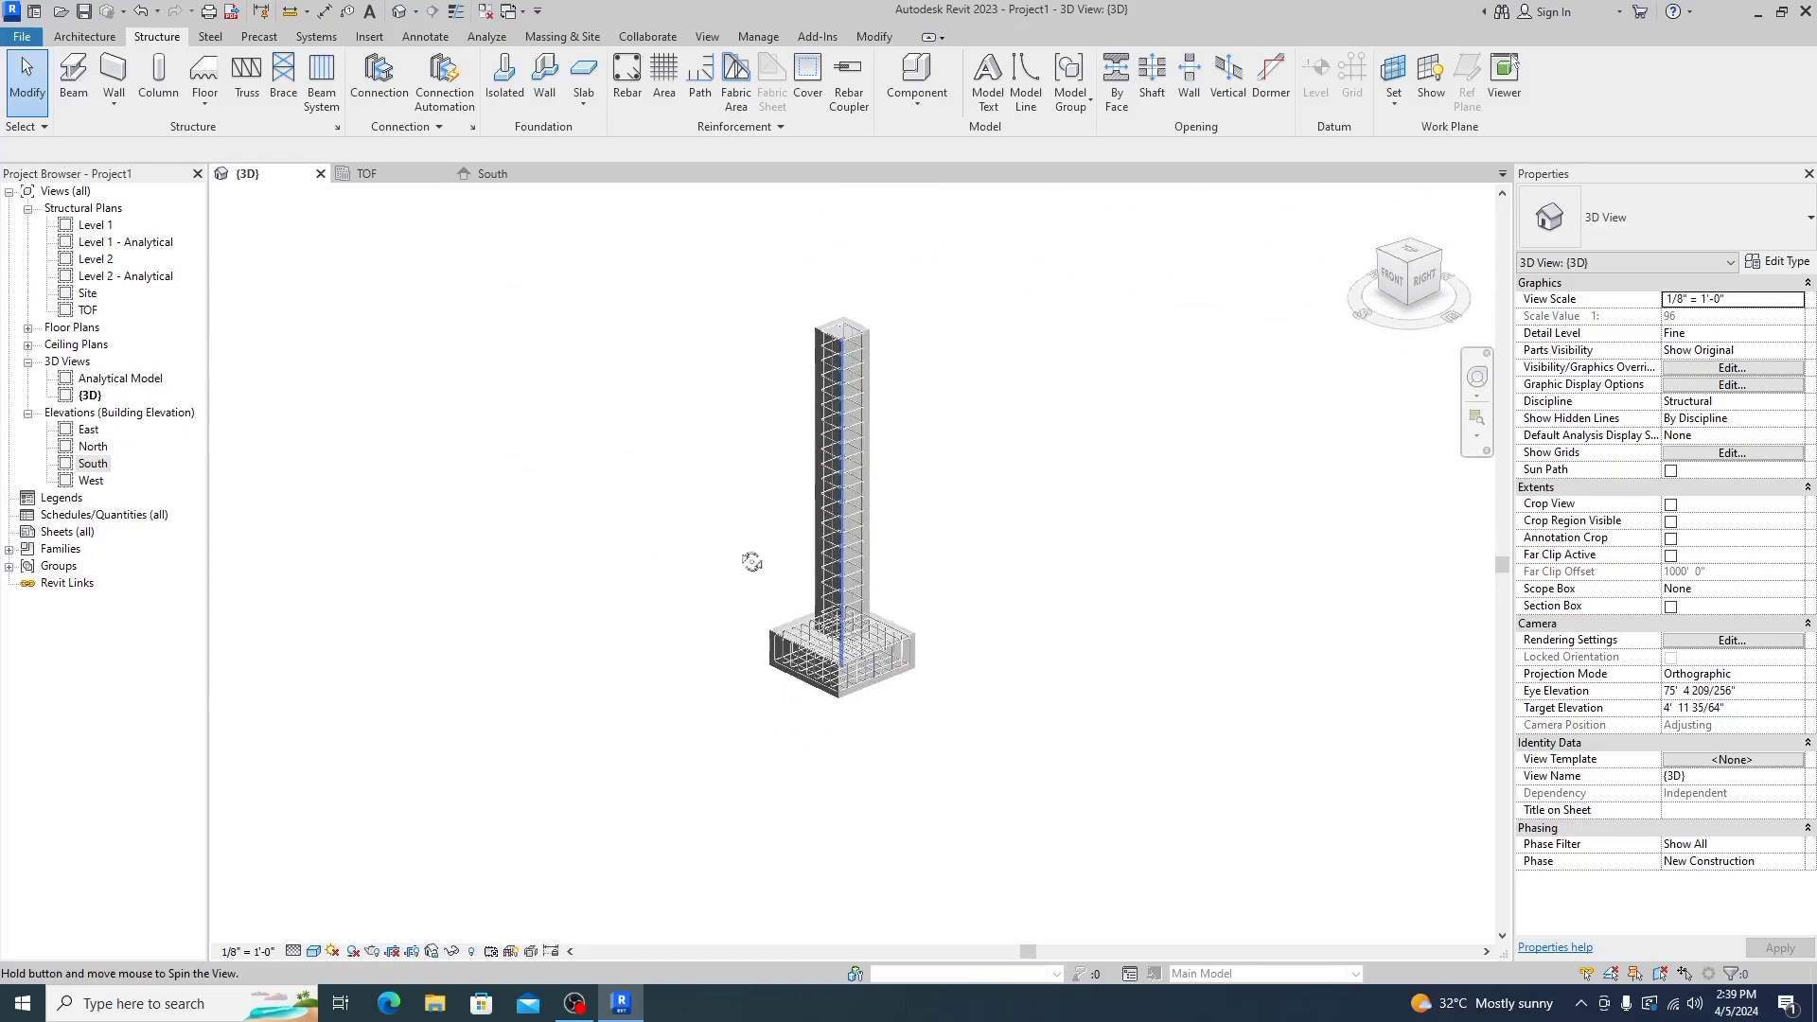
left_click(360, 173)
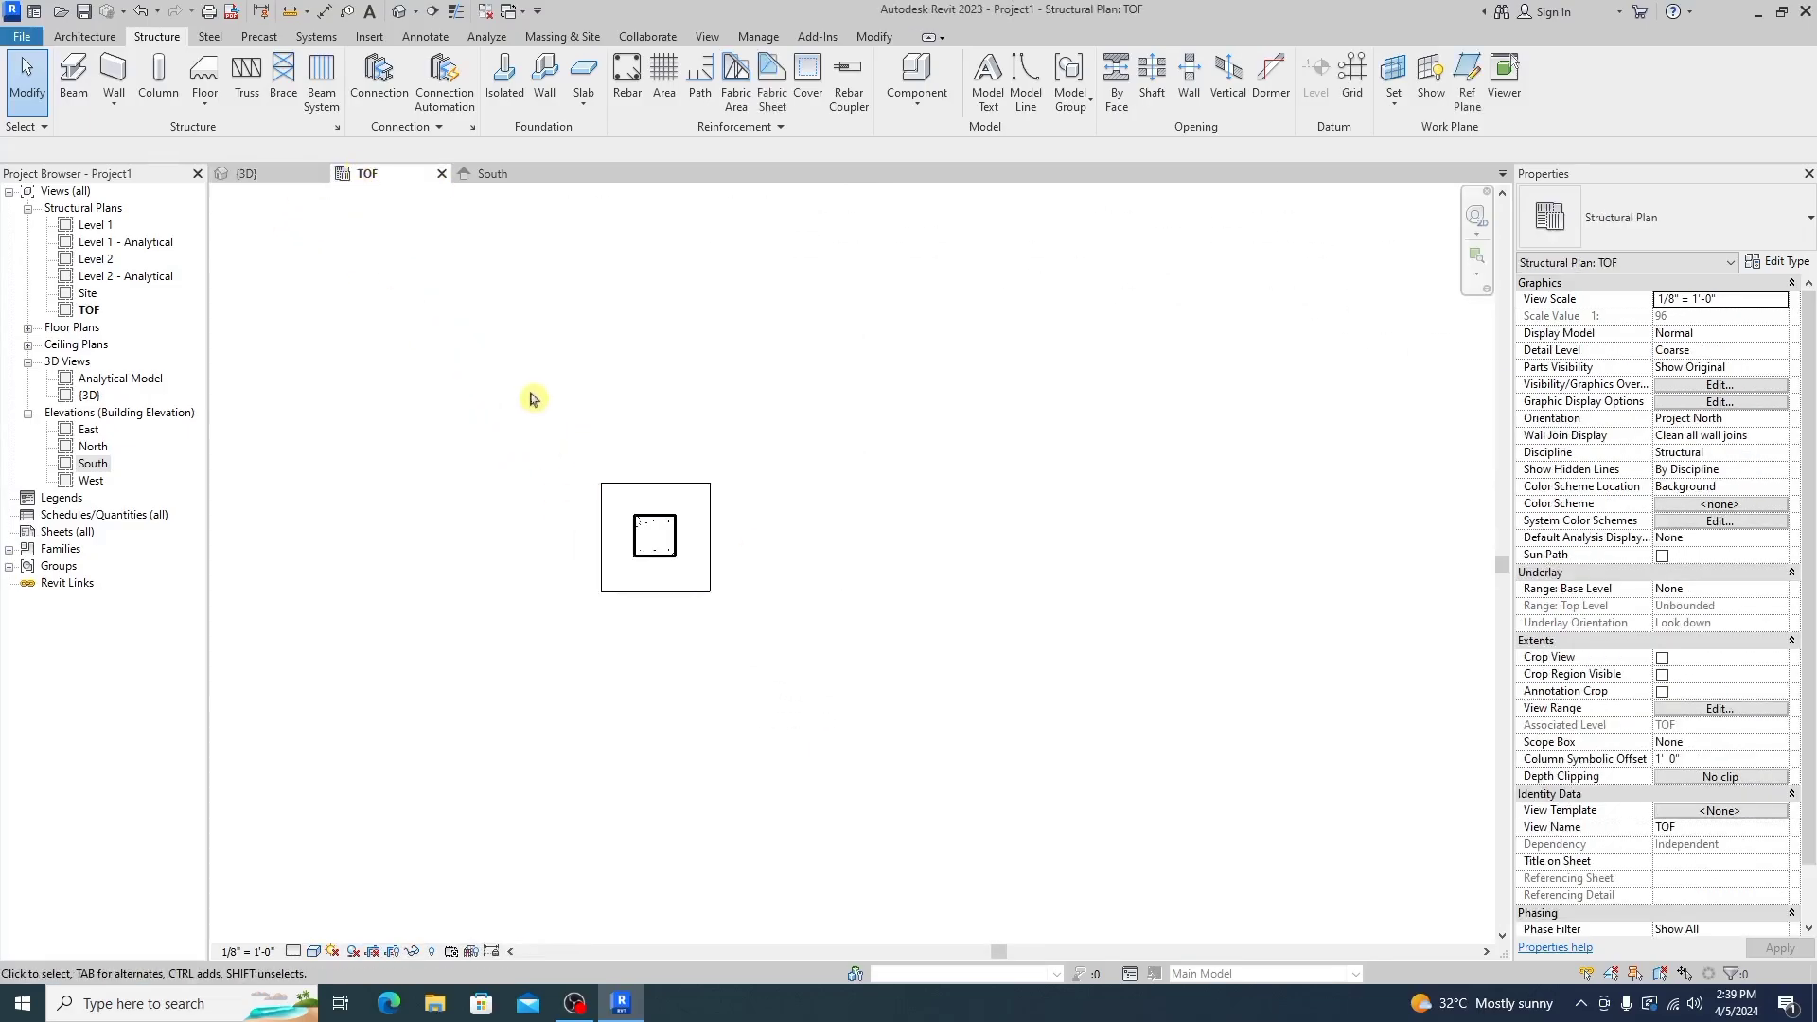
left_click_drag(530, 399, 901, 678)
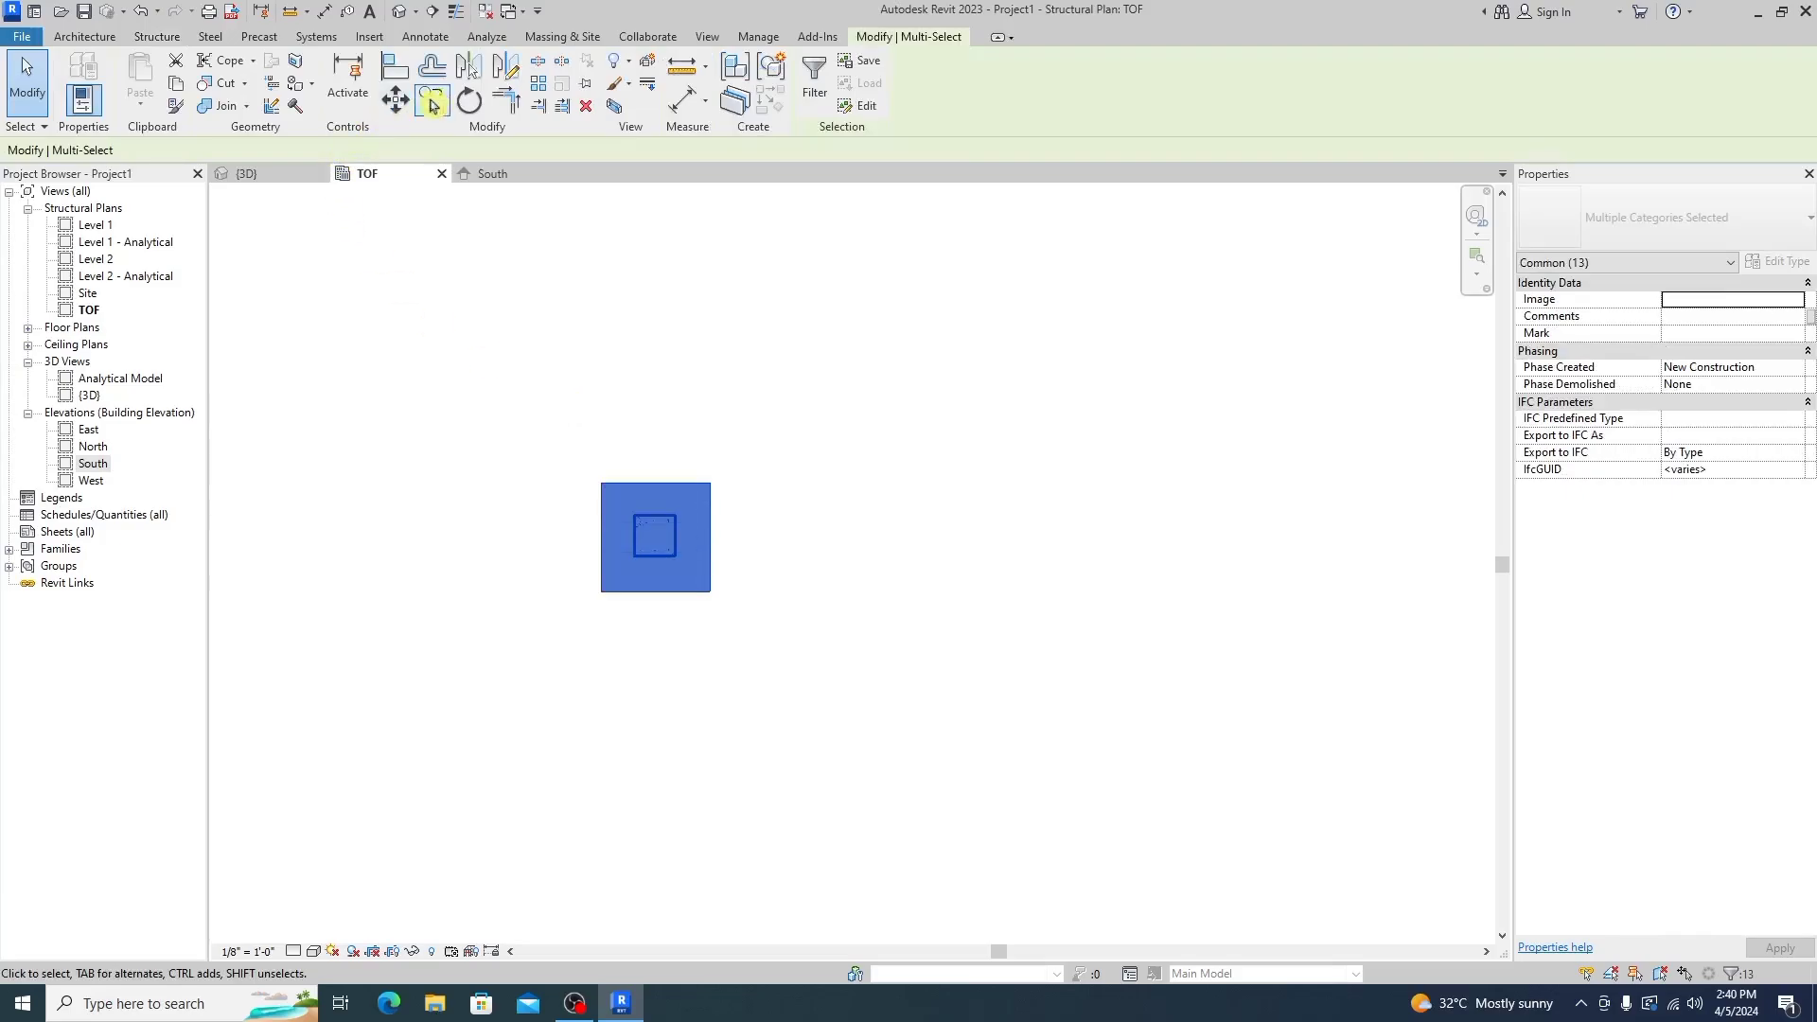
left_click(438, 101)
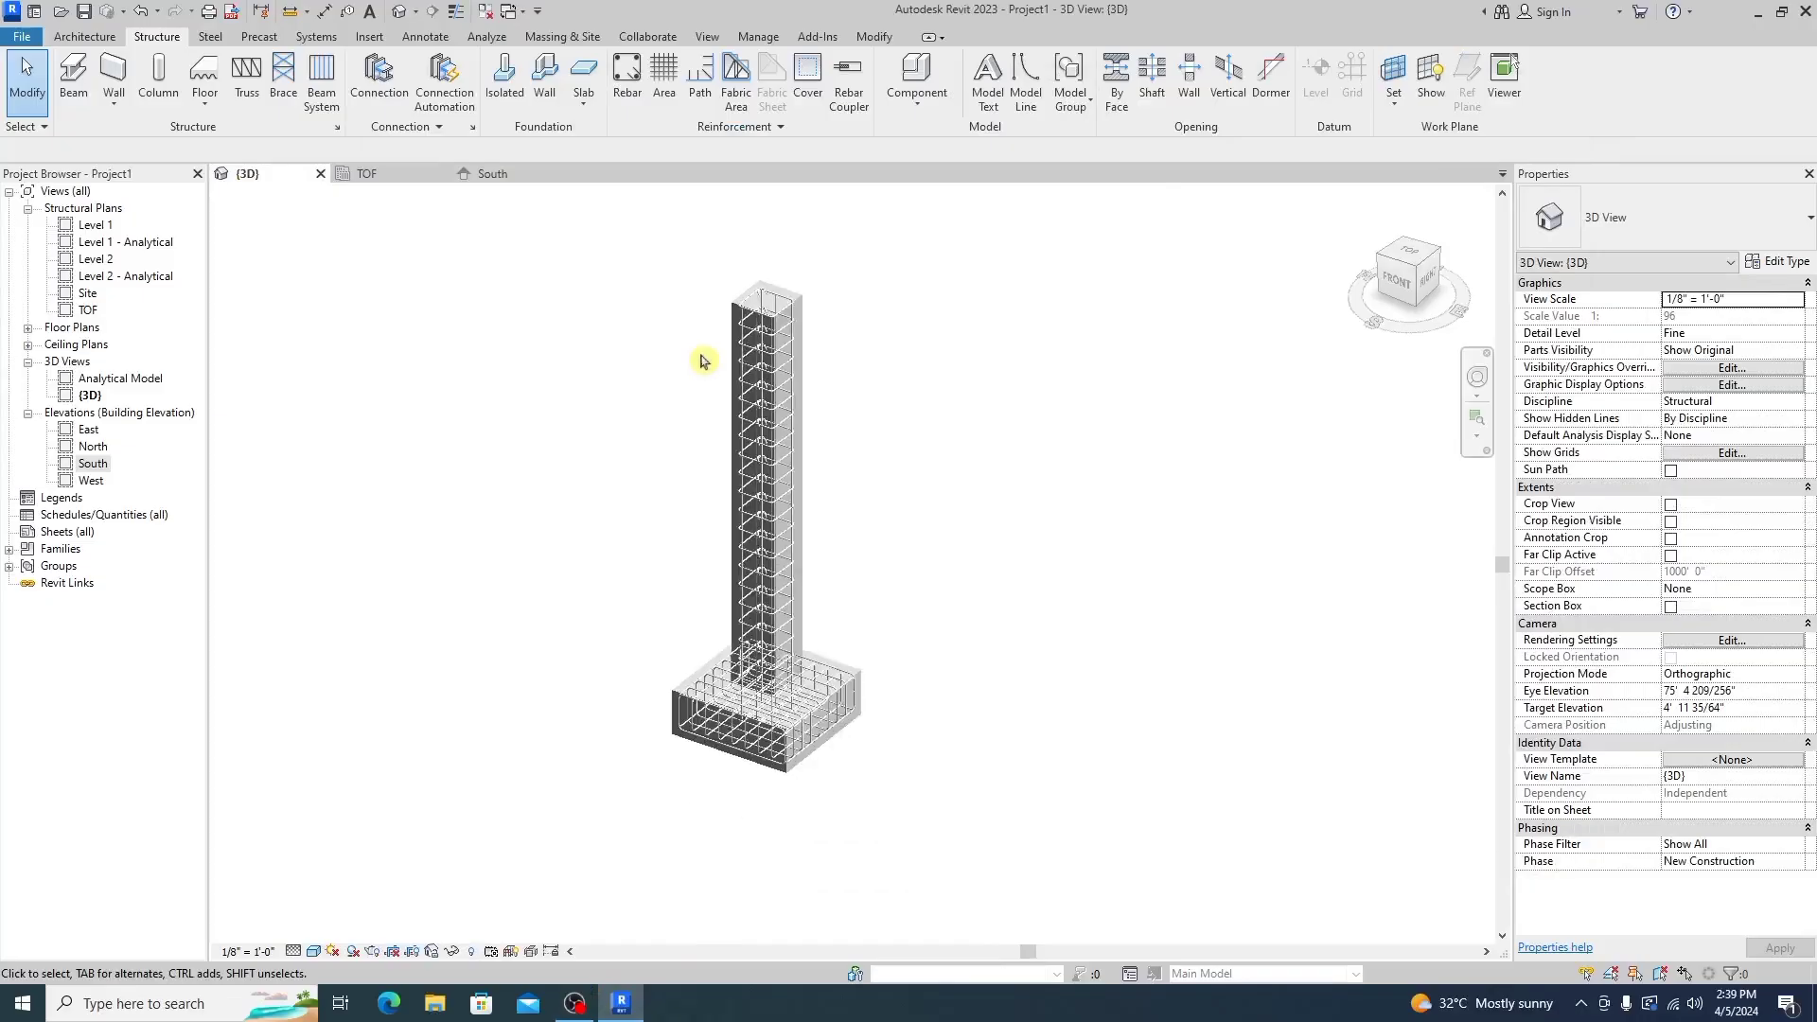
Examine the footing and column reinforcement in the 3D view, from the footing cage up to the column's top ties
scroll(758, 637, "up", 6)
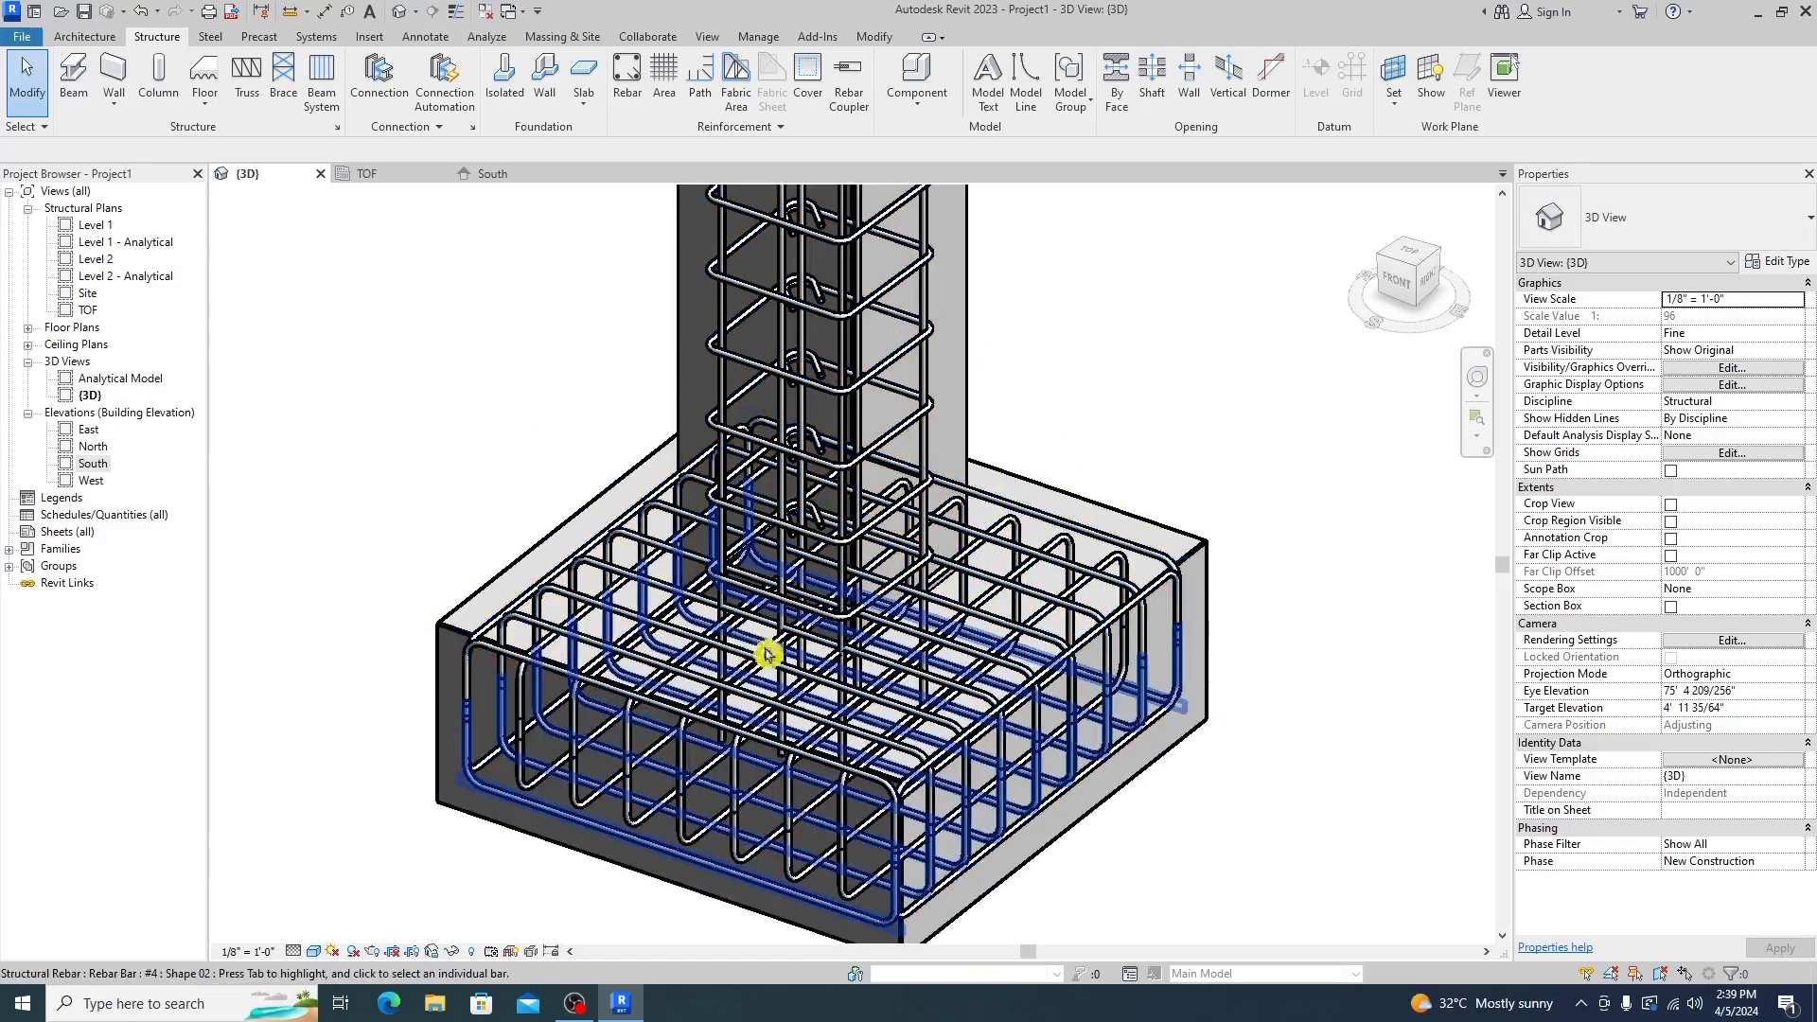
scroll(803, 641, "down", 8)
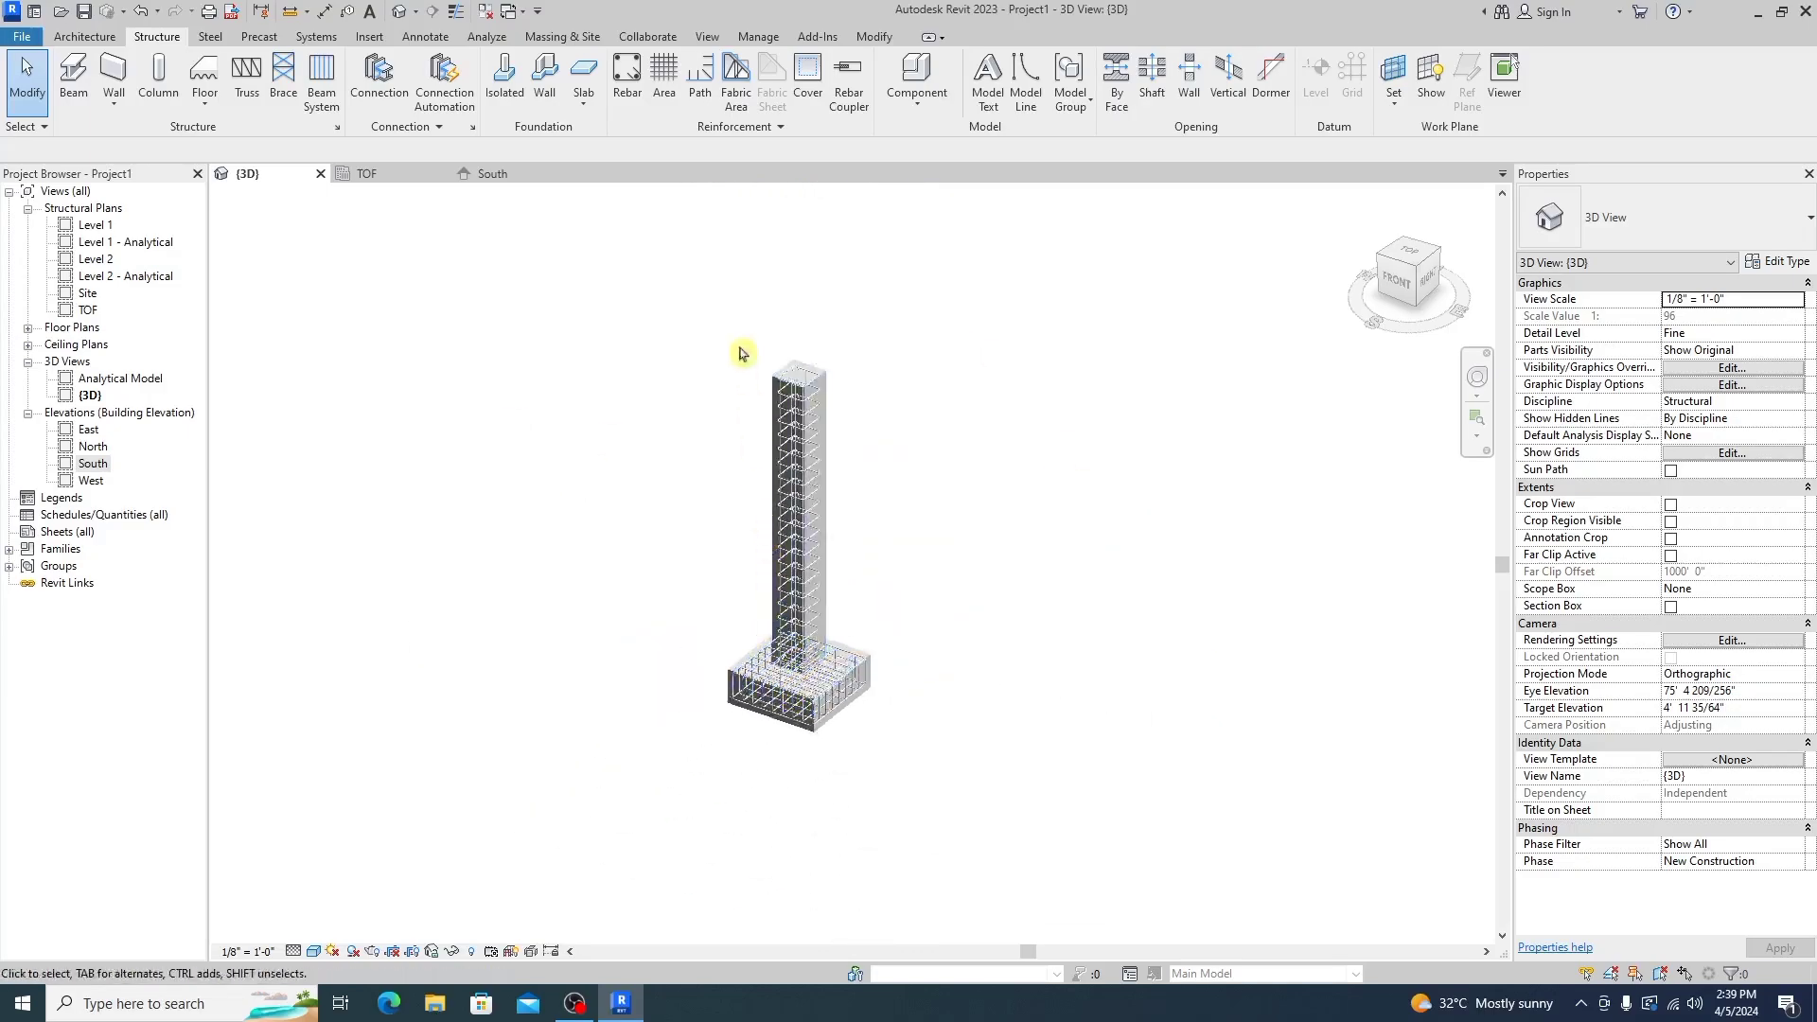
scroll(818, 415, "up", 5)
scroll(818, 415, "up", 5)
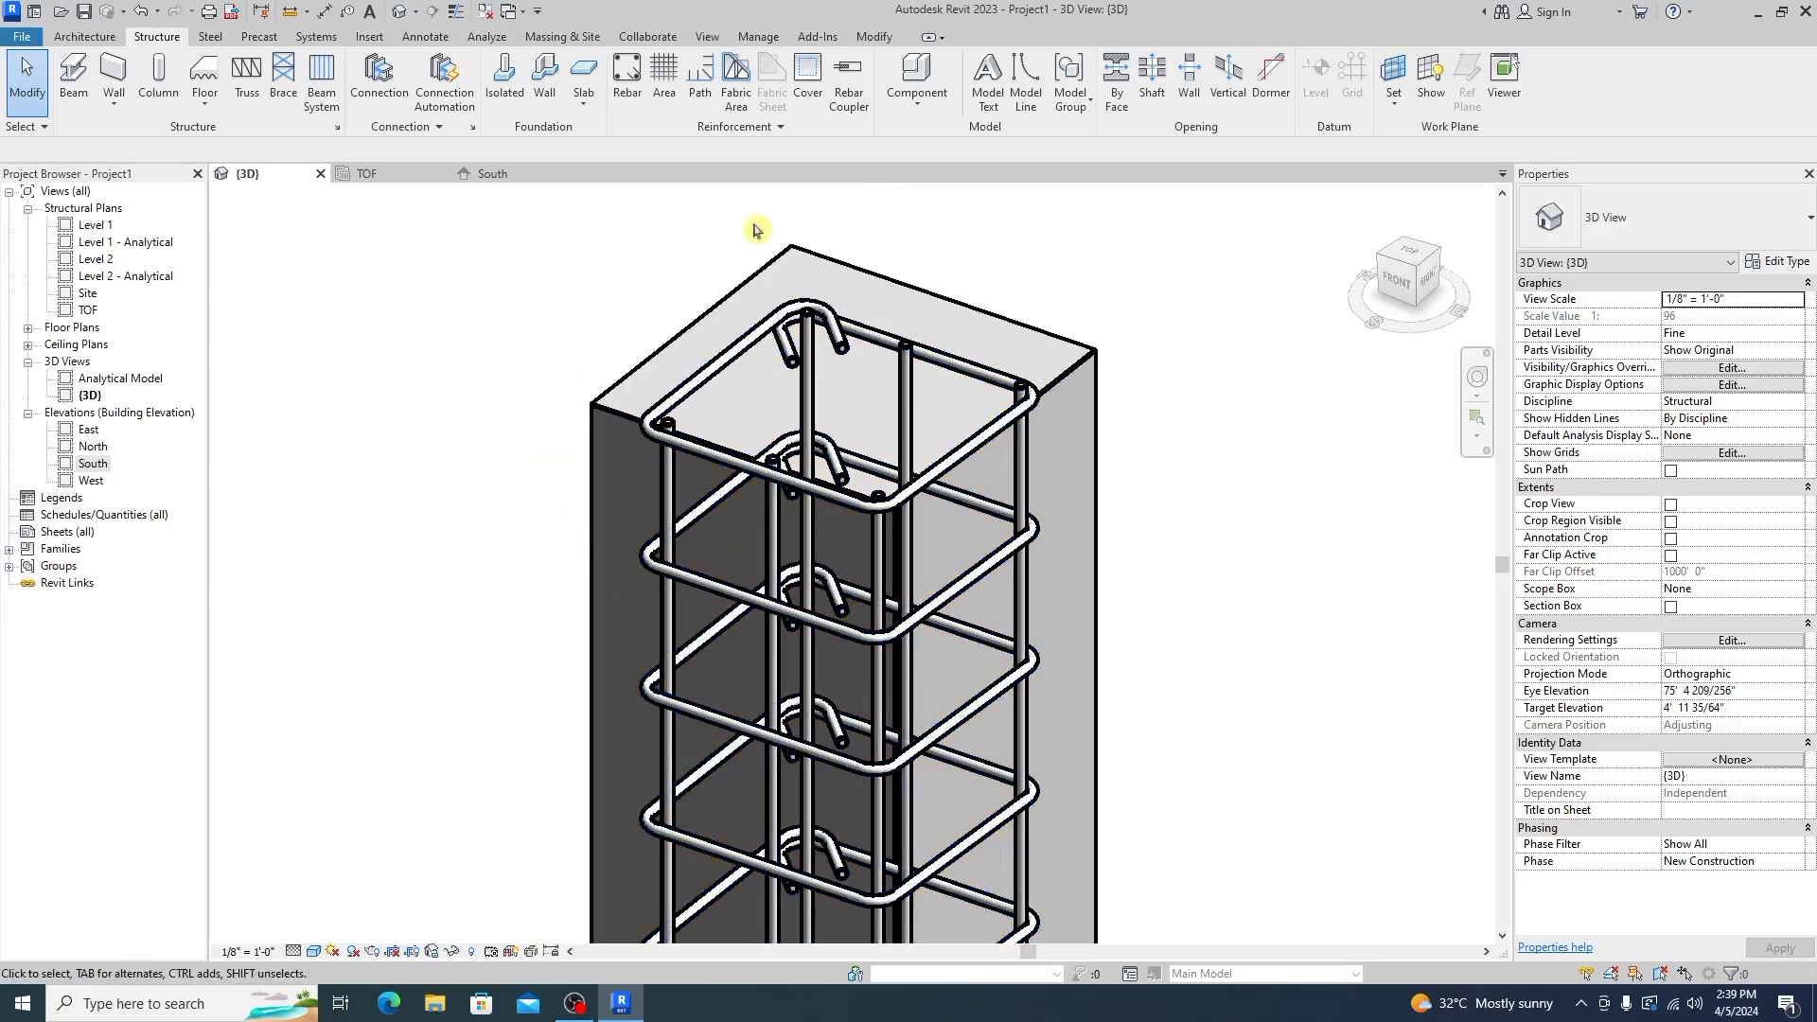
scroll(805, 316, "down", 6)
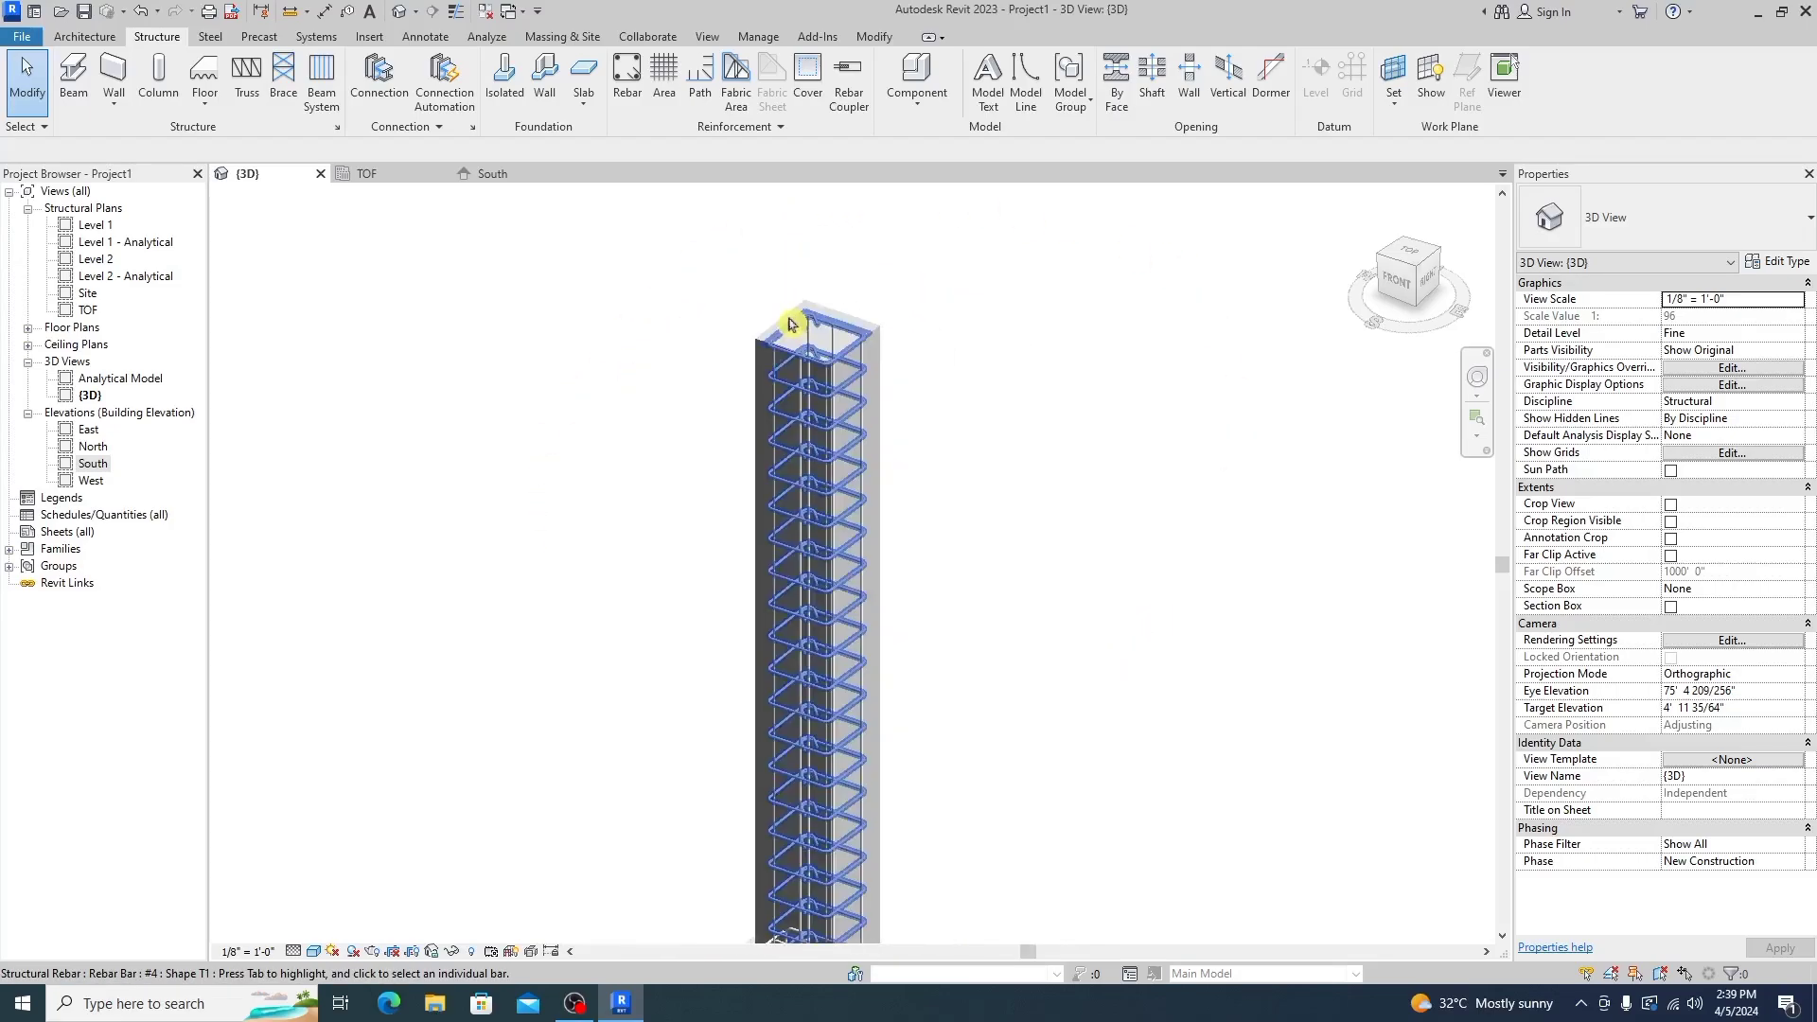
mouse_move(812, 587)
middle_mouse_down("shift")
mouse_move(937, 507)
mouse_move(944, 366)
mouse_move(751, 552)
mouse_move(791, 573)
middle_mouse_up("shift")
On the TOF plan, copy the footing and column with all their rebar 14' horizontally to the right of the original
left_click(360, 173)
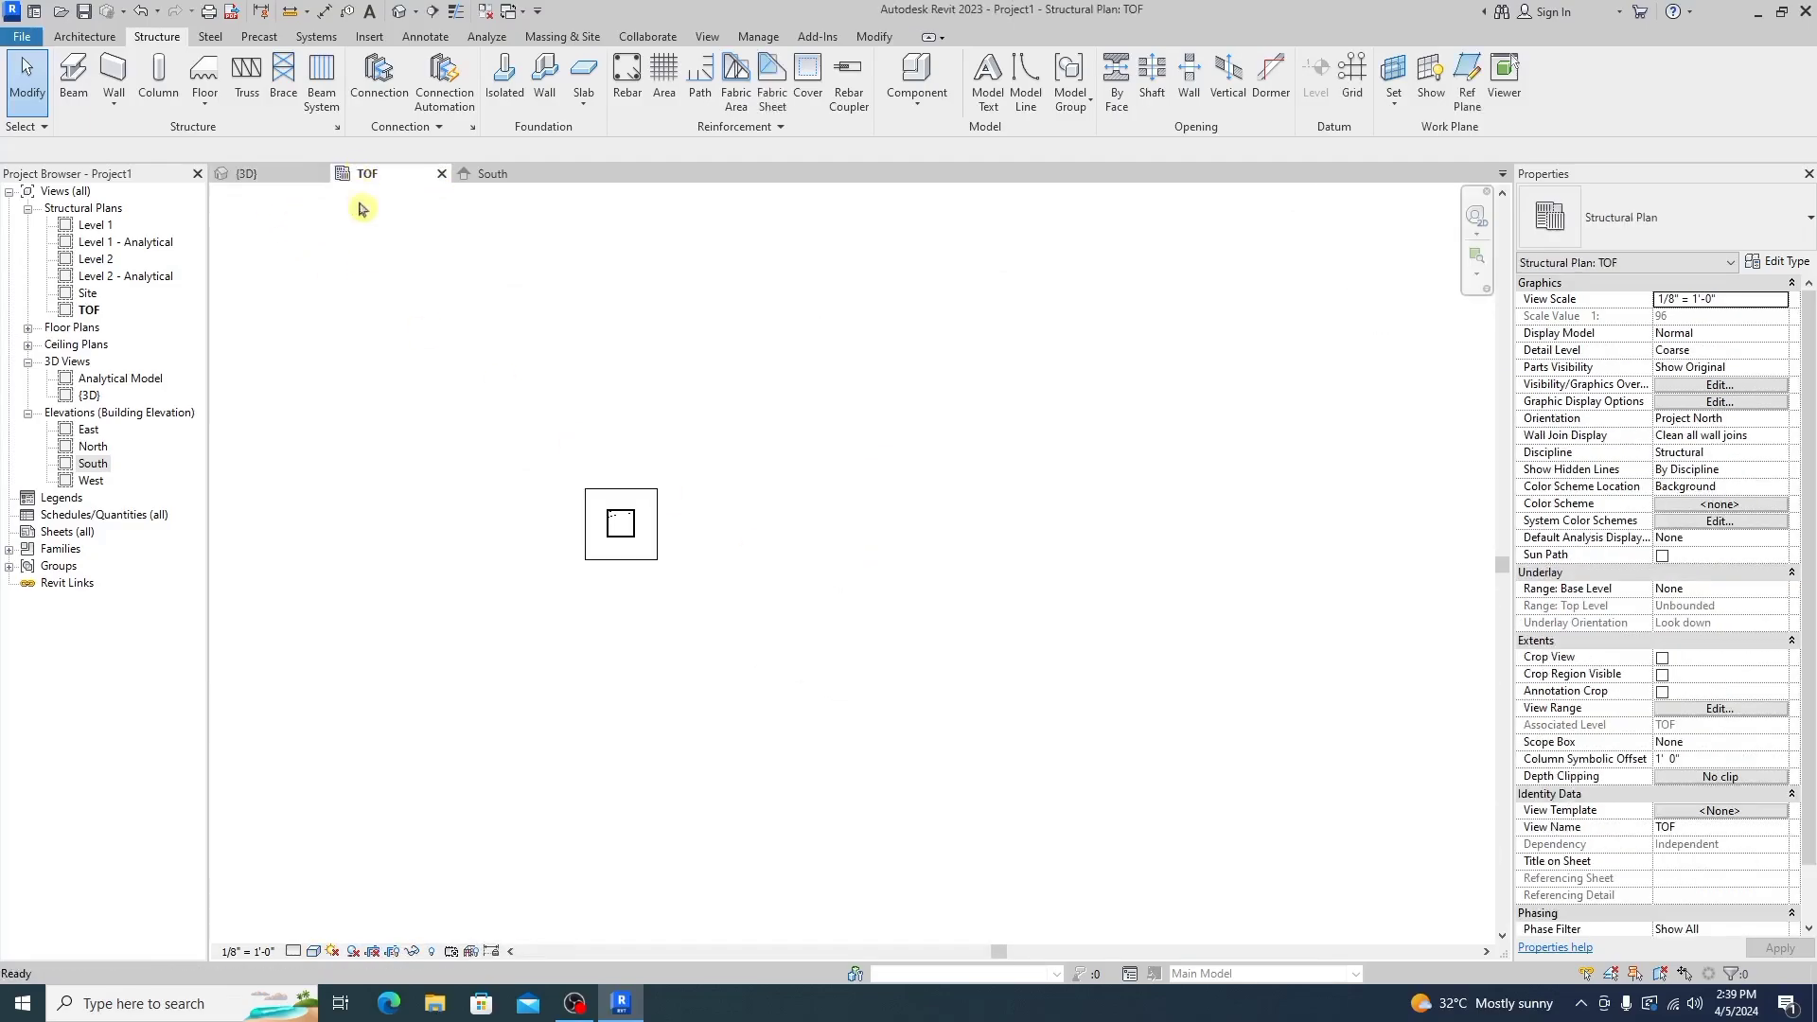
left_click_drag(527, 390, 884, 668)
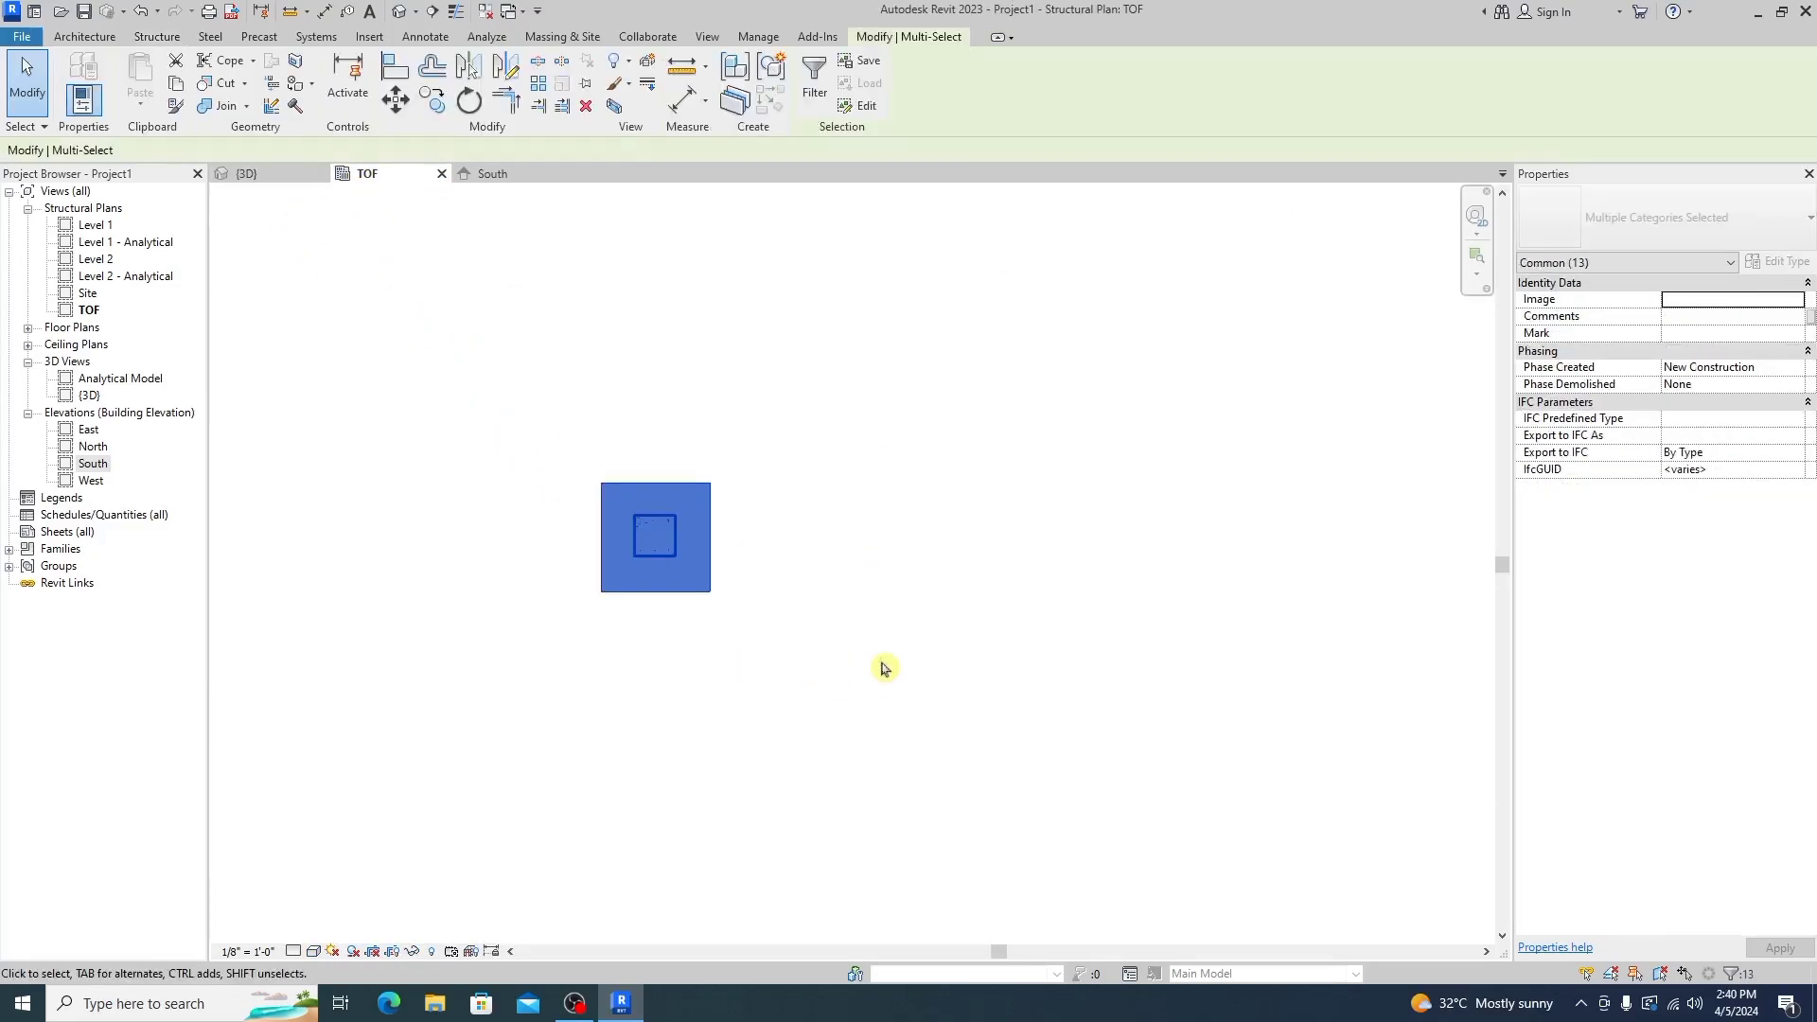
left_click(440, 102)
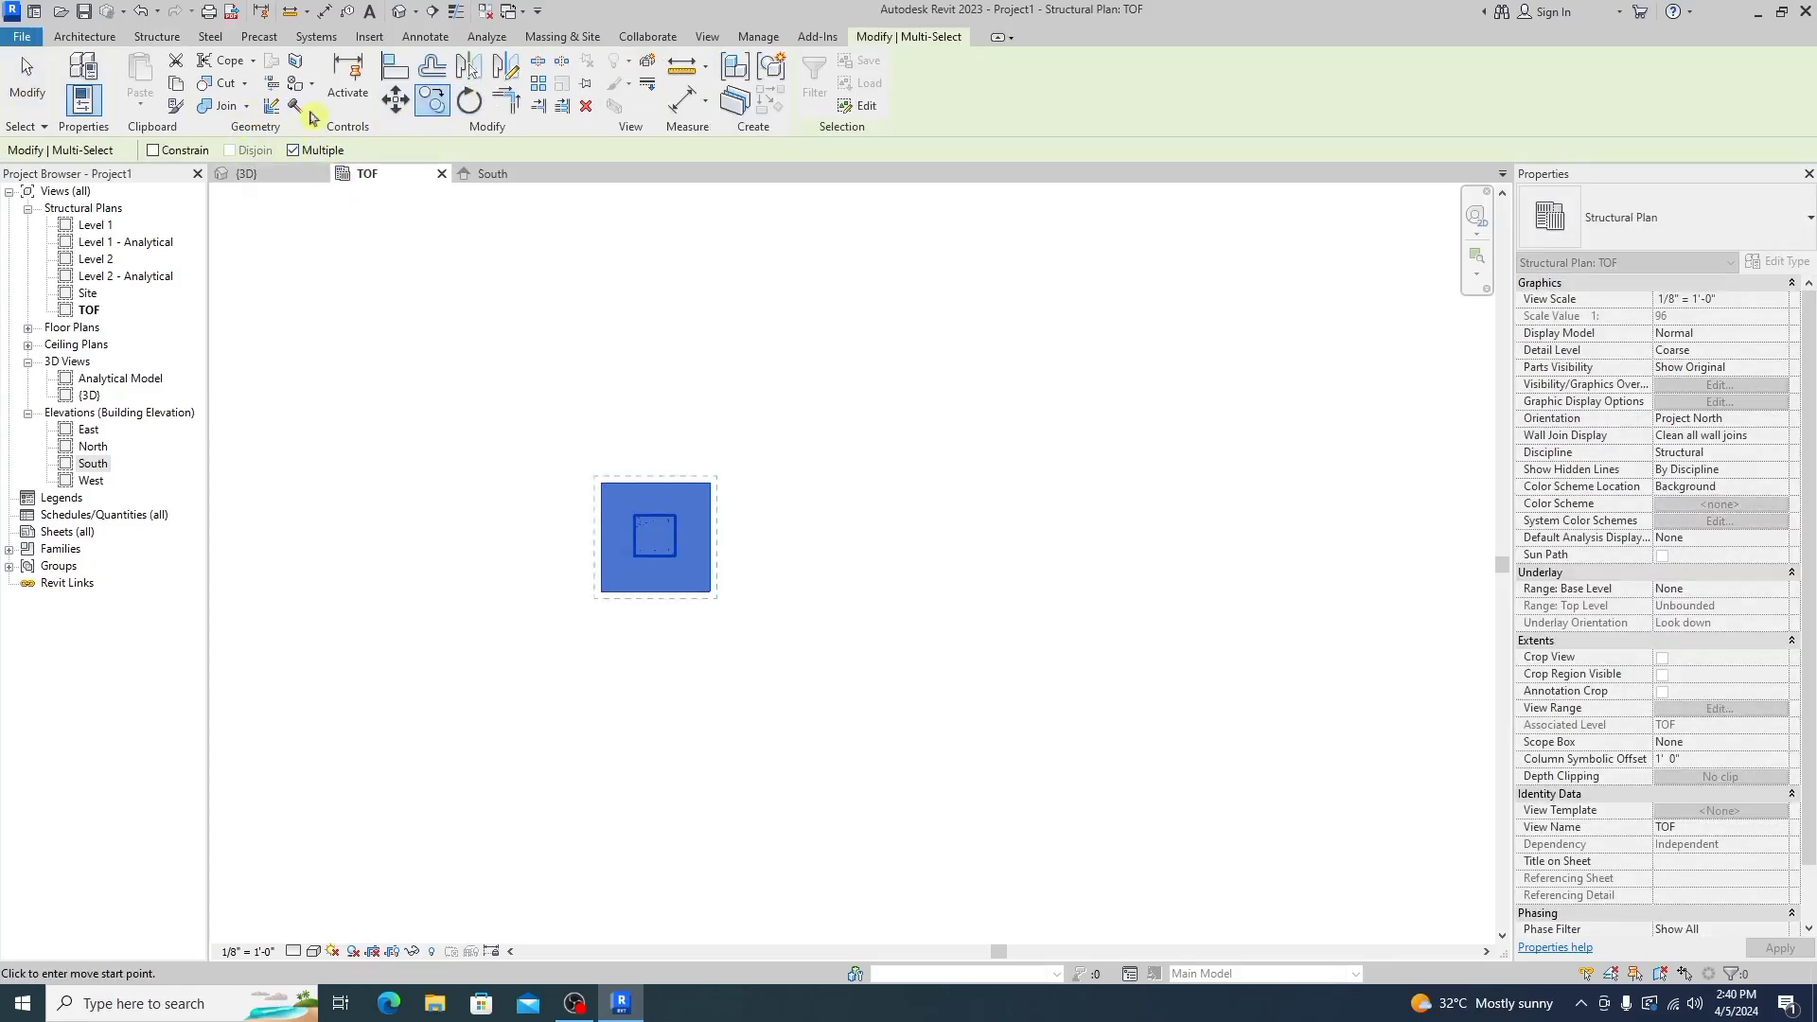
left_click(658, 593)
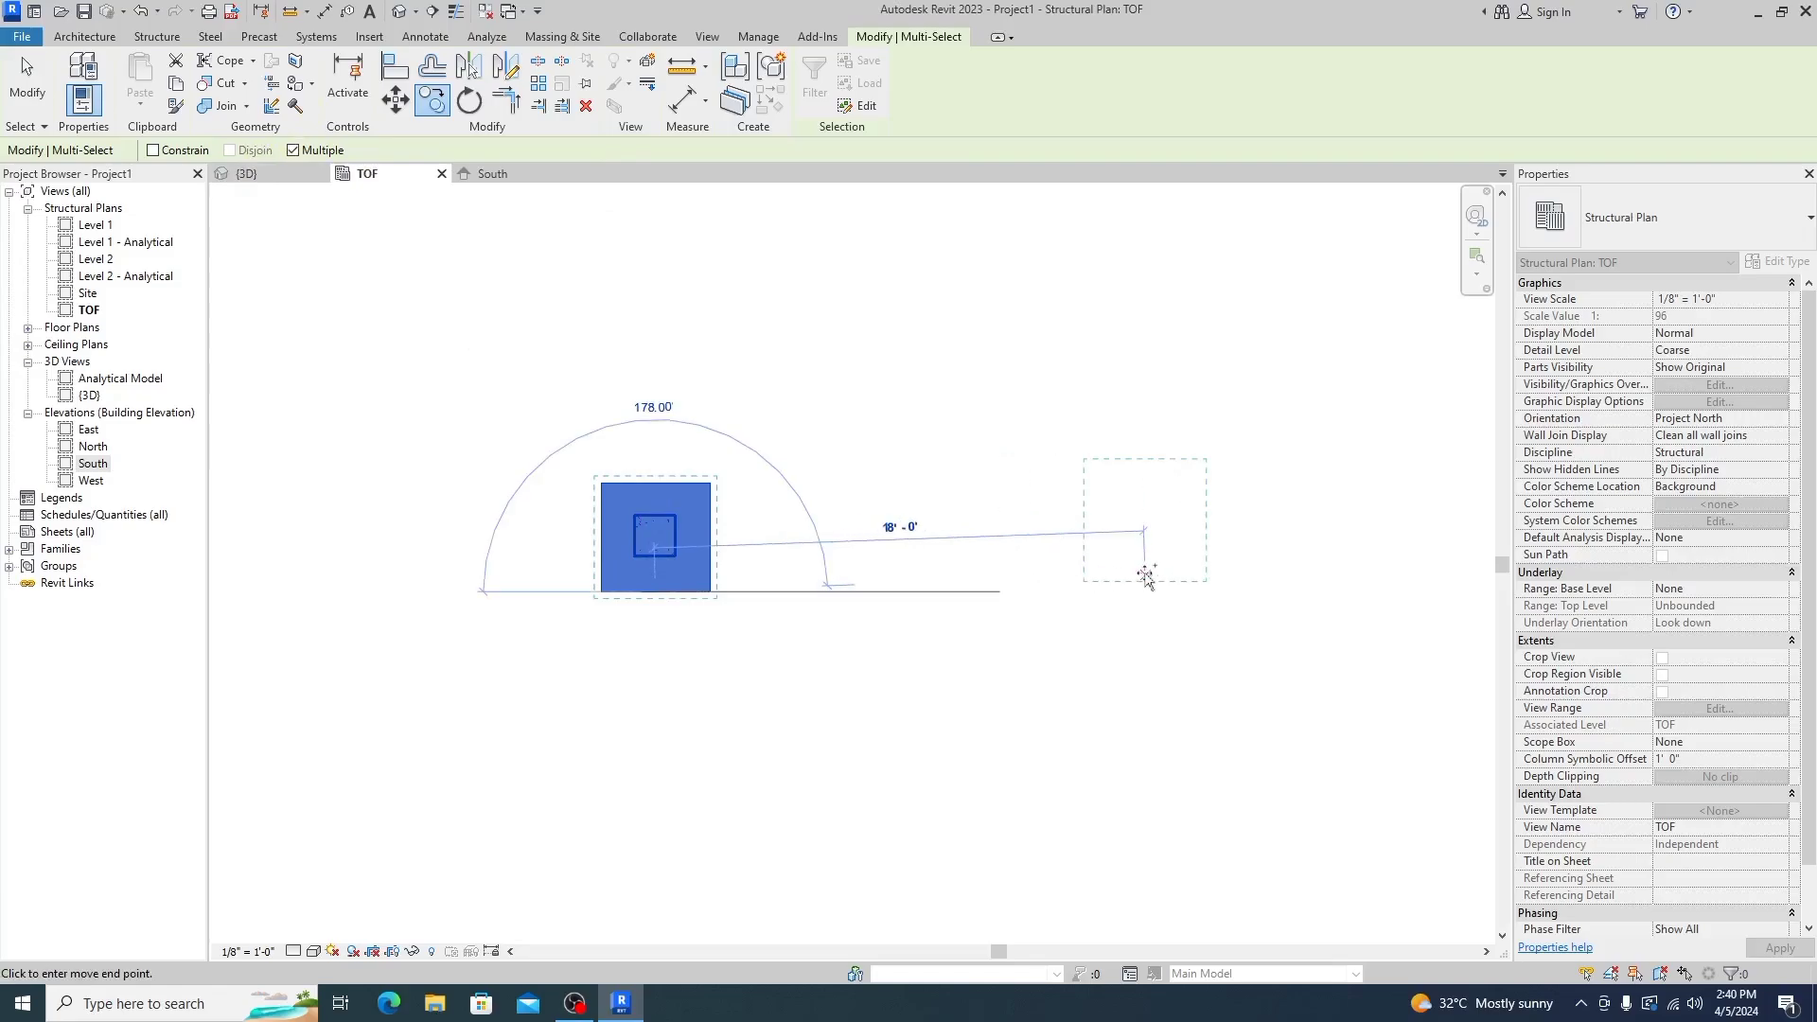
type("14")
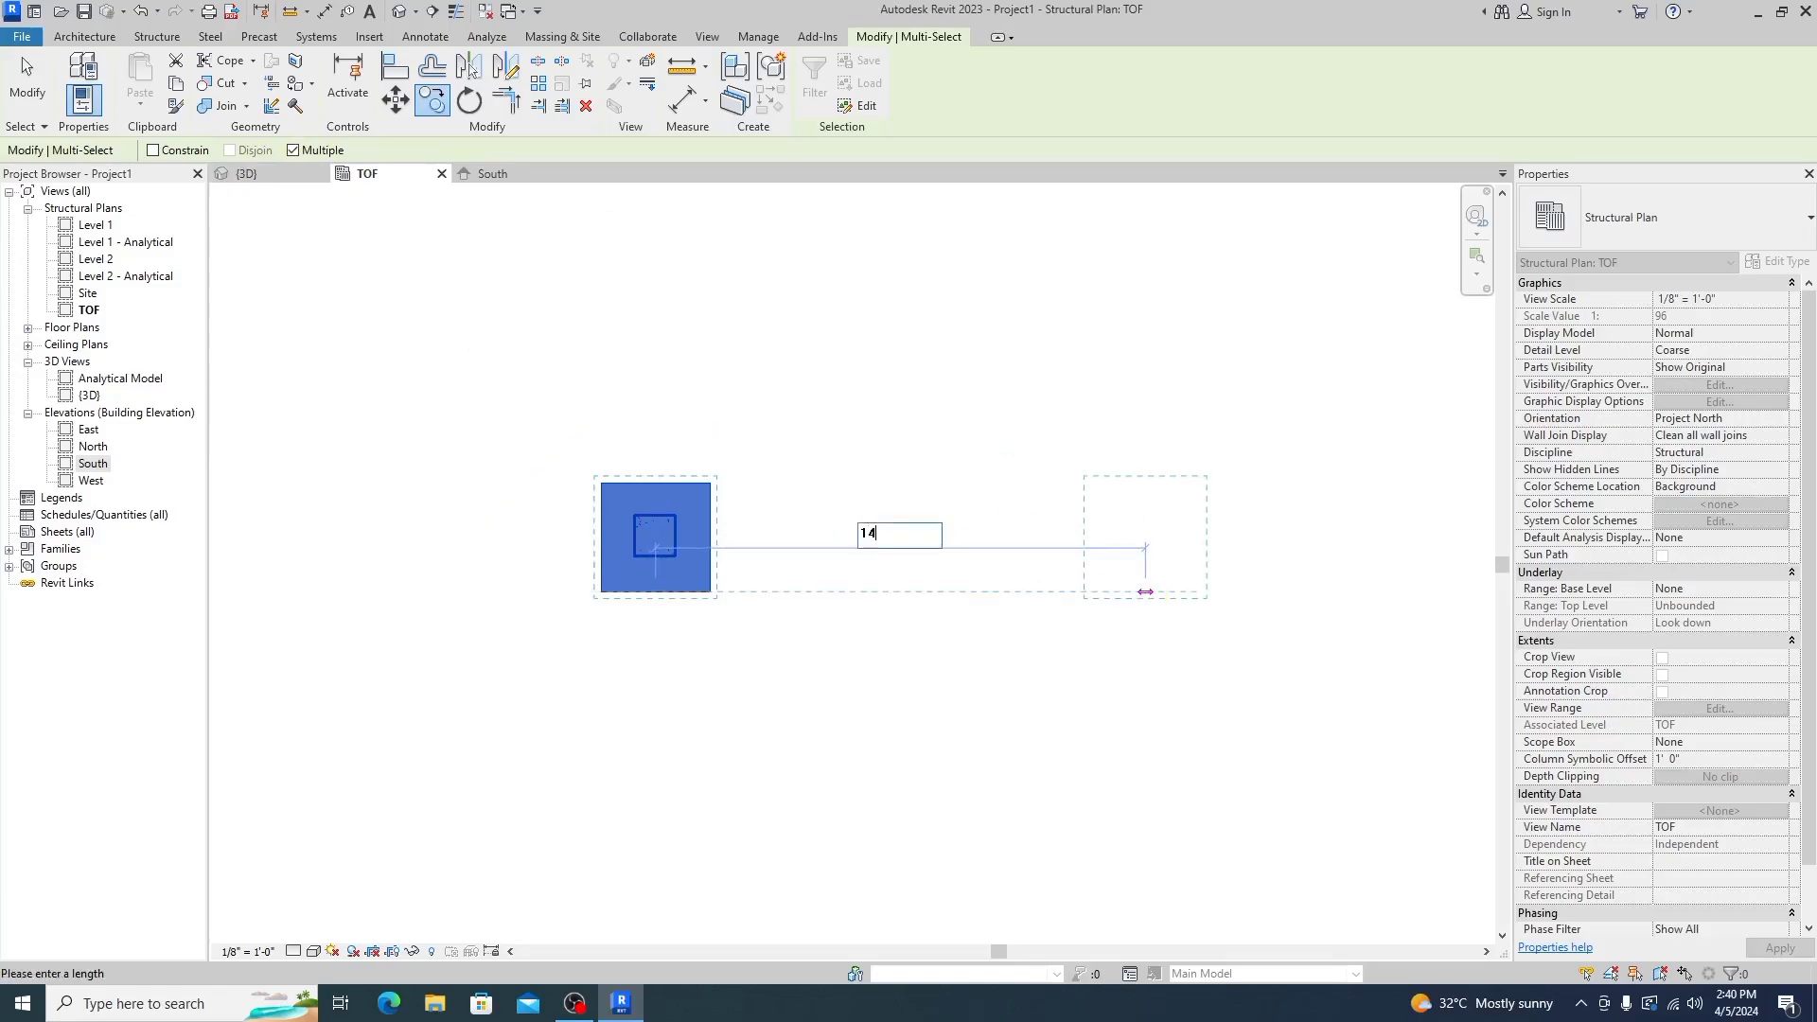
key("Return")
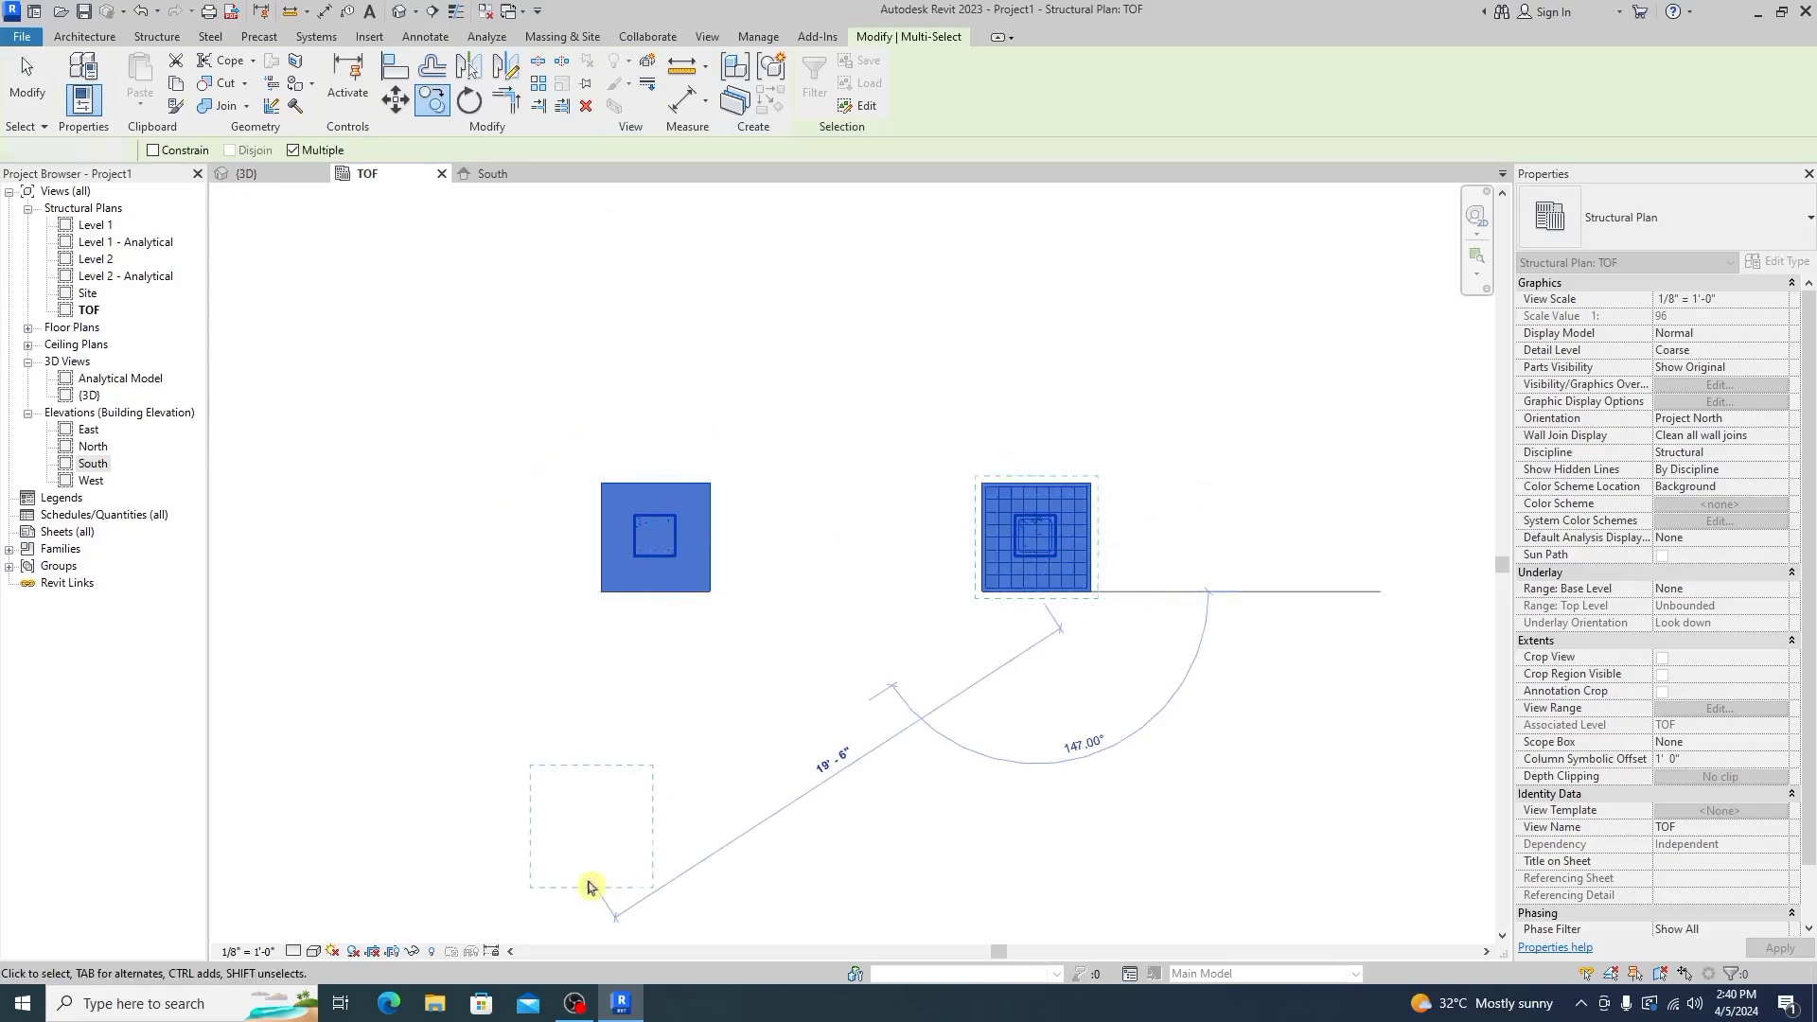
key("Escape")
key("Escape")
Check the two reinforced columns and footings in the 3D view and the South elevation
left_click(254, 186)
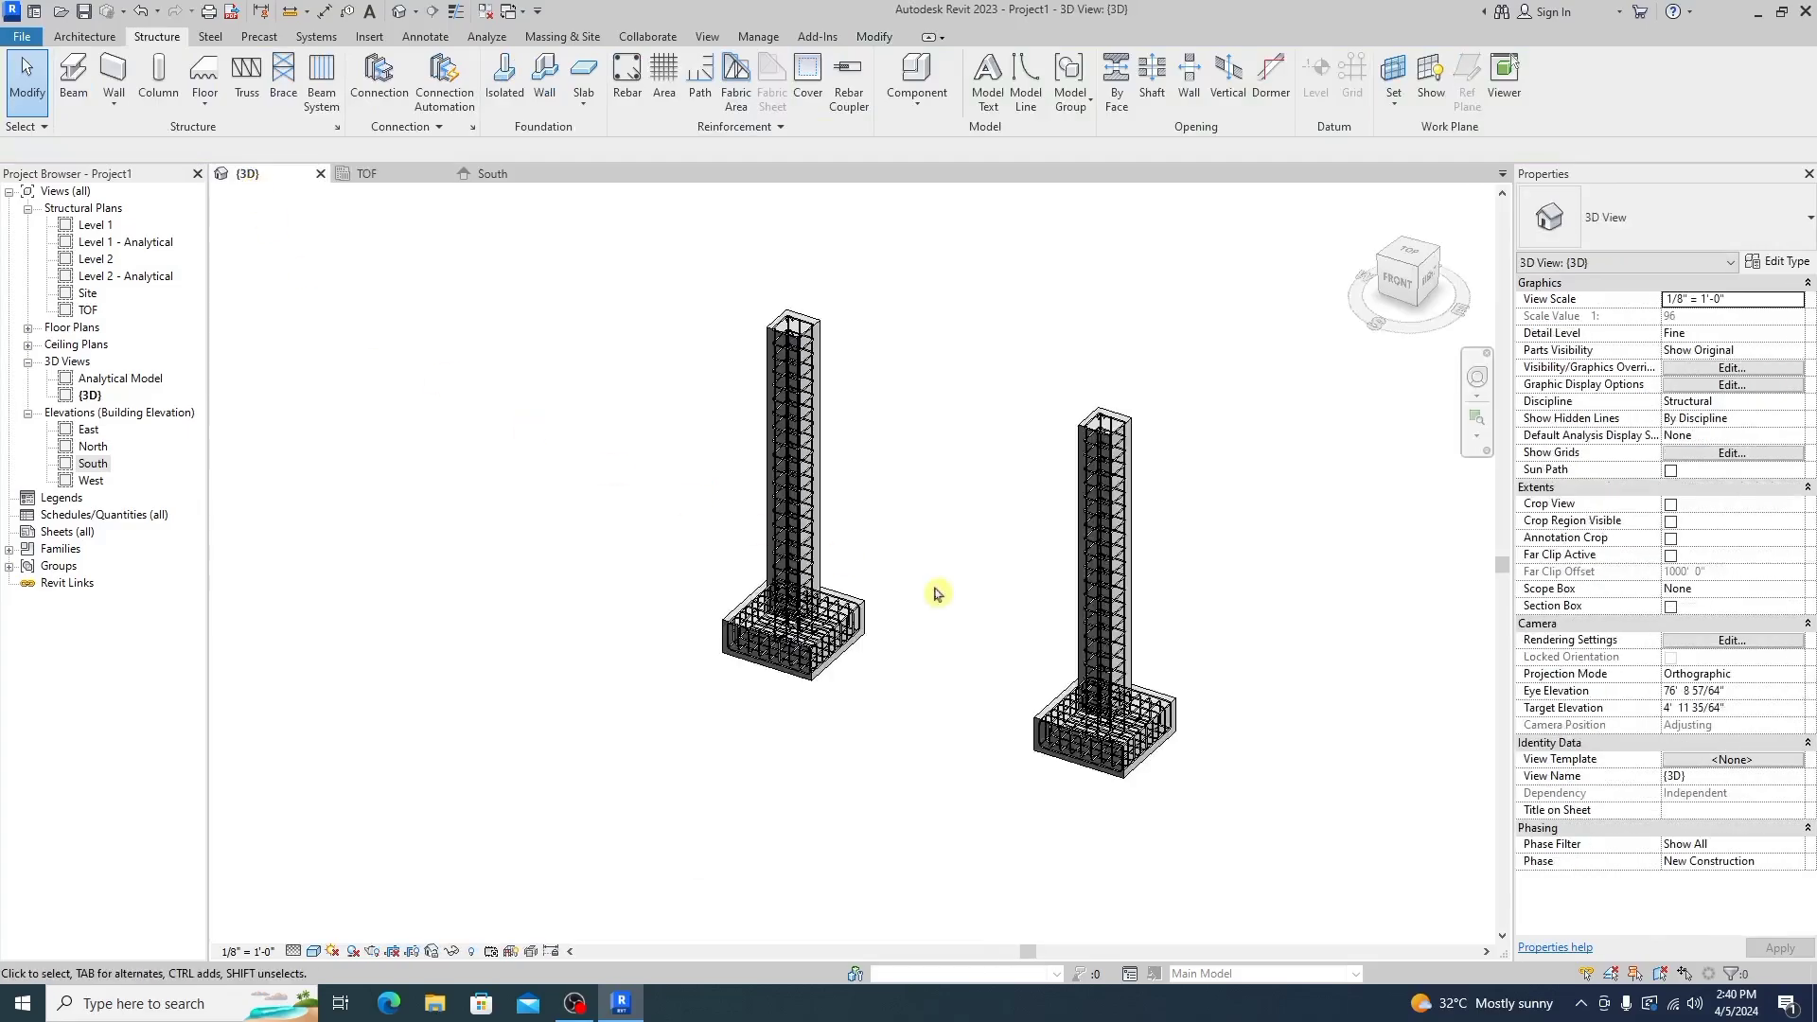
scroll(928, 577, "down", 3)
left_click(480, 175)
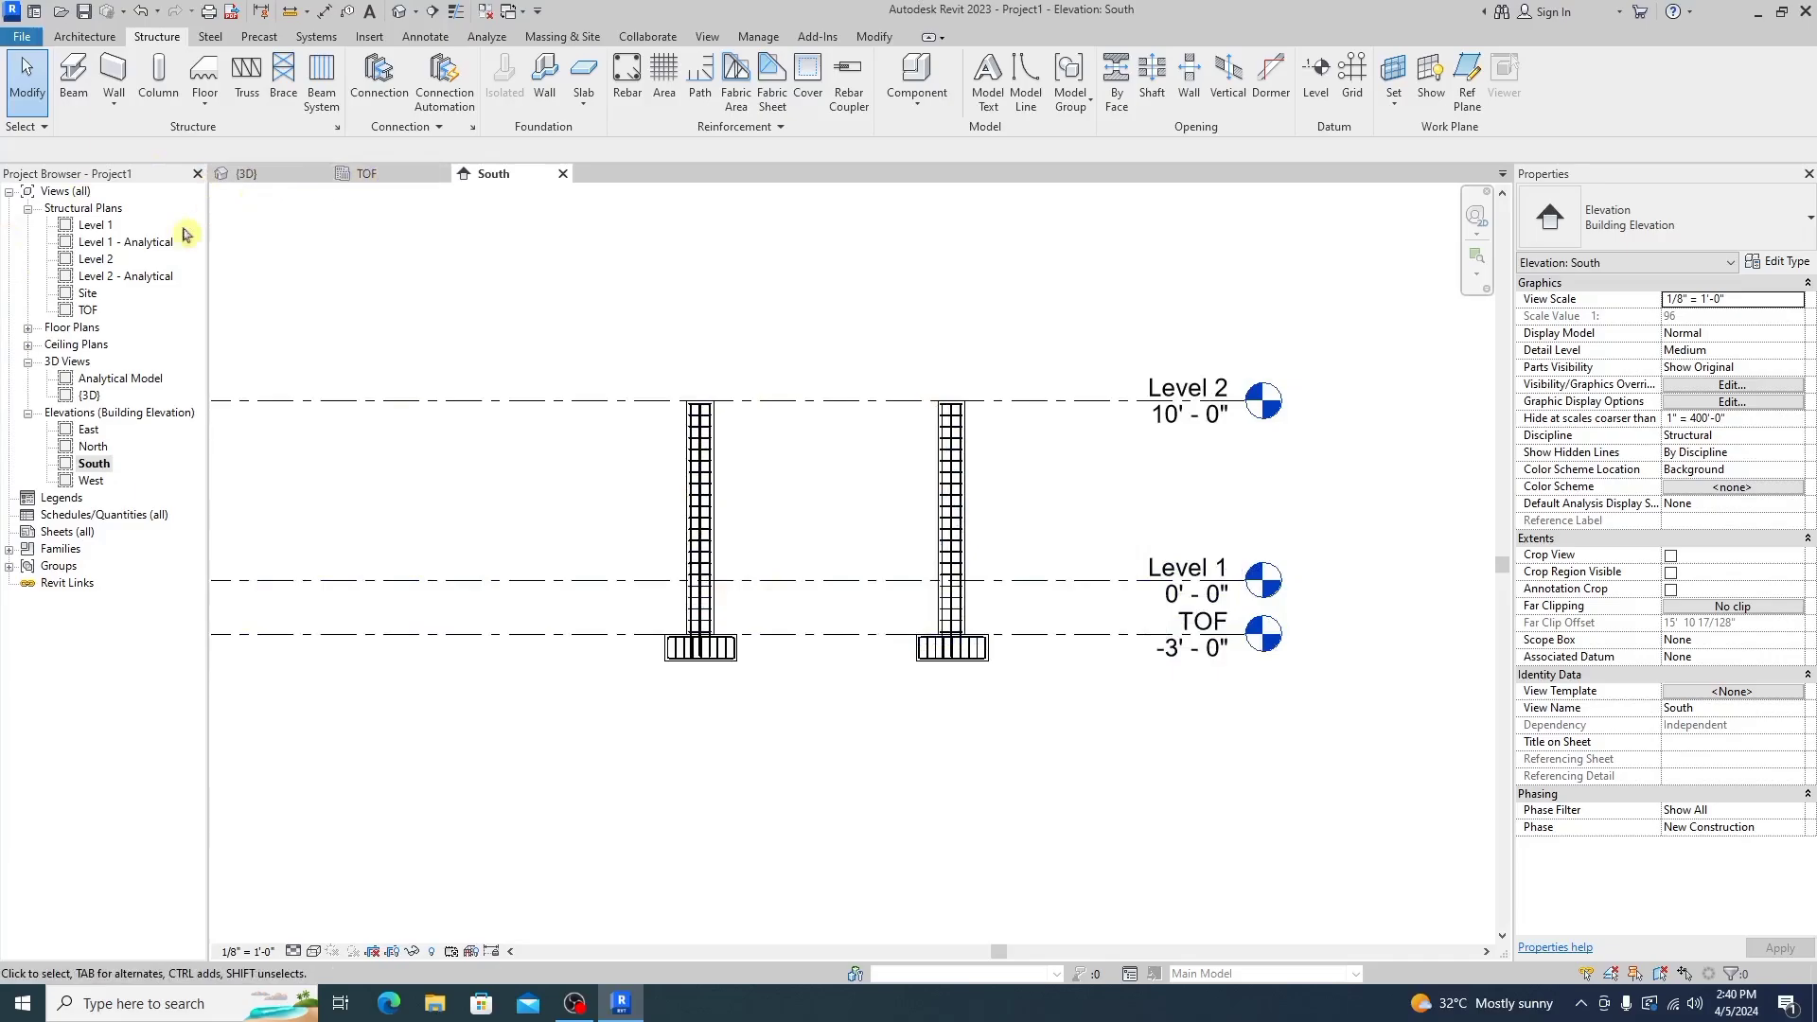
Open the Level 1 structural plan, start beam placement and review the type properties of Plinth Beam 1, keeping its name and dimensions
double_click(111, 229)
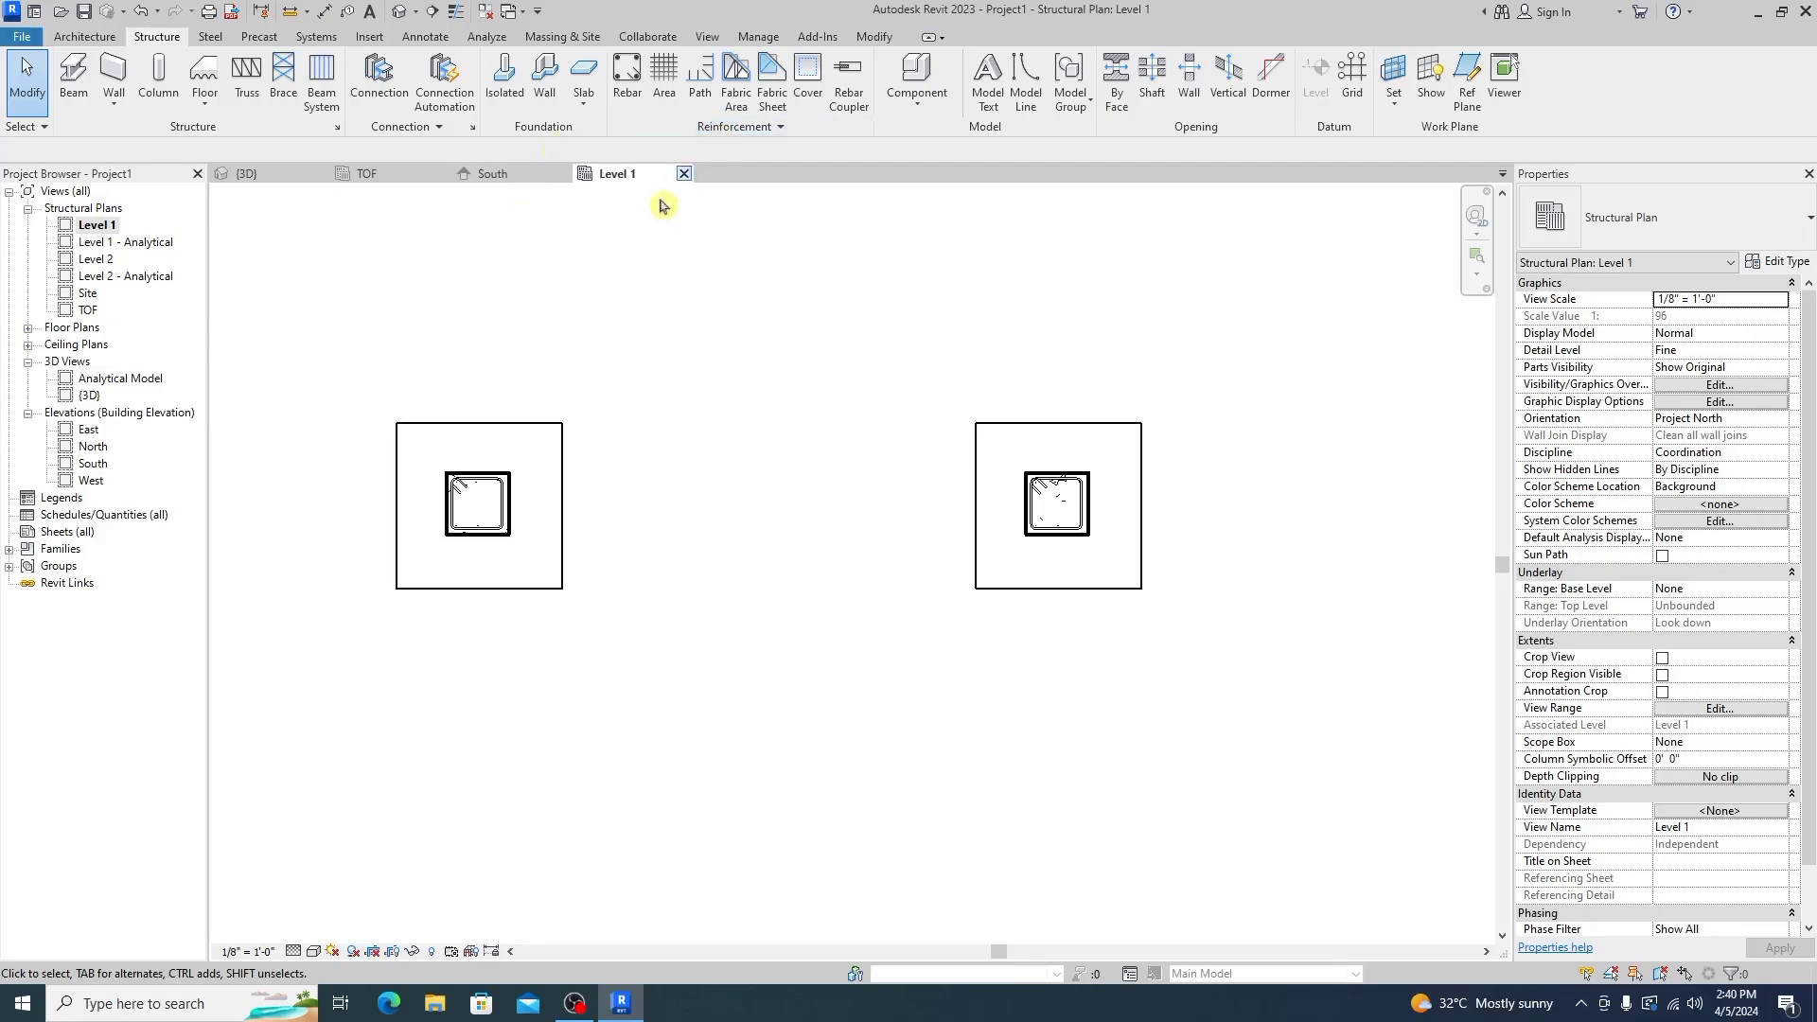
left_click(87, 94)
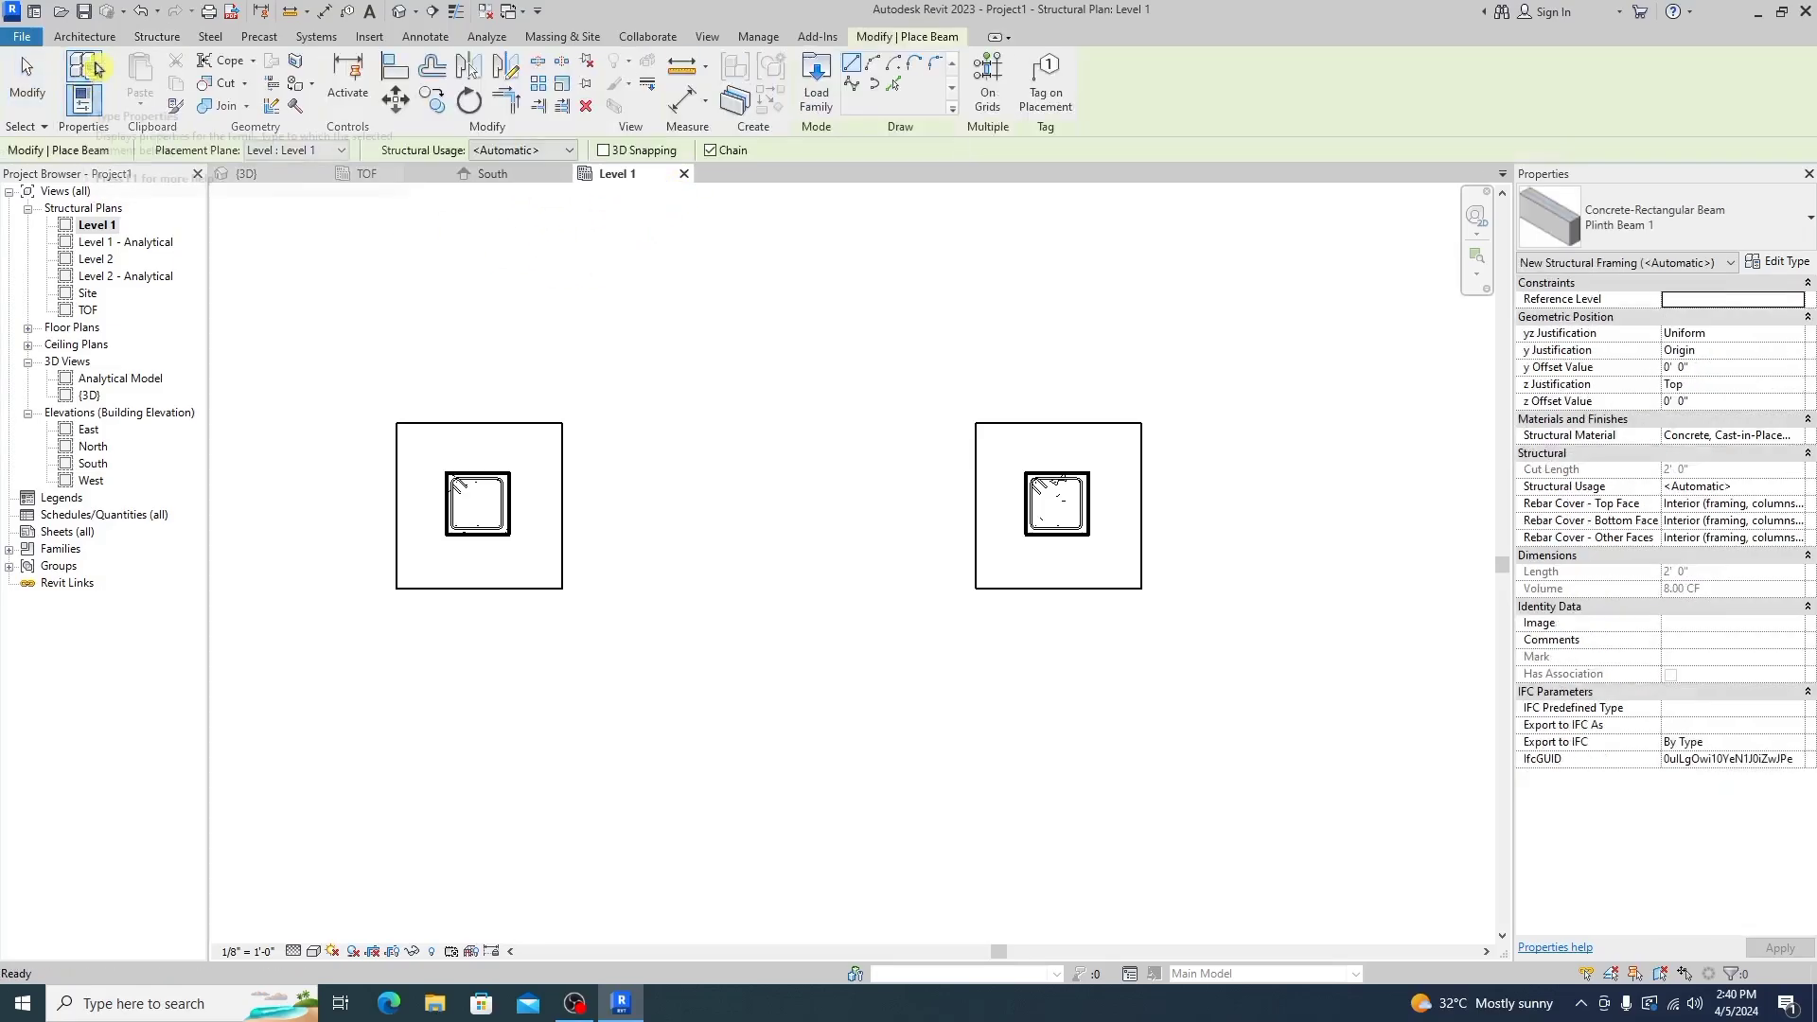
left_click(1787, 263)
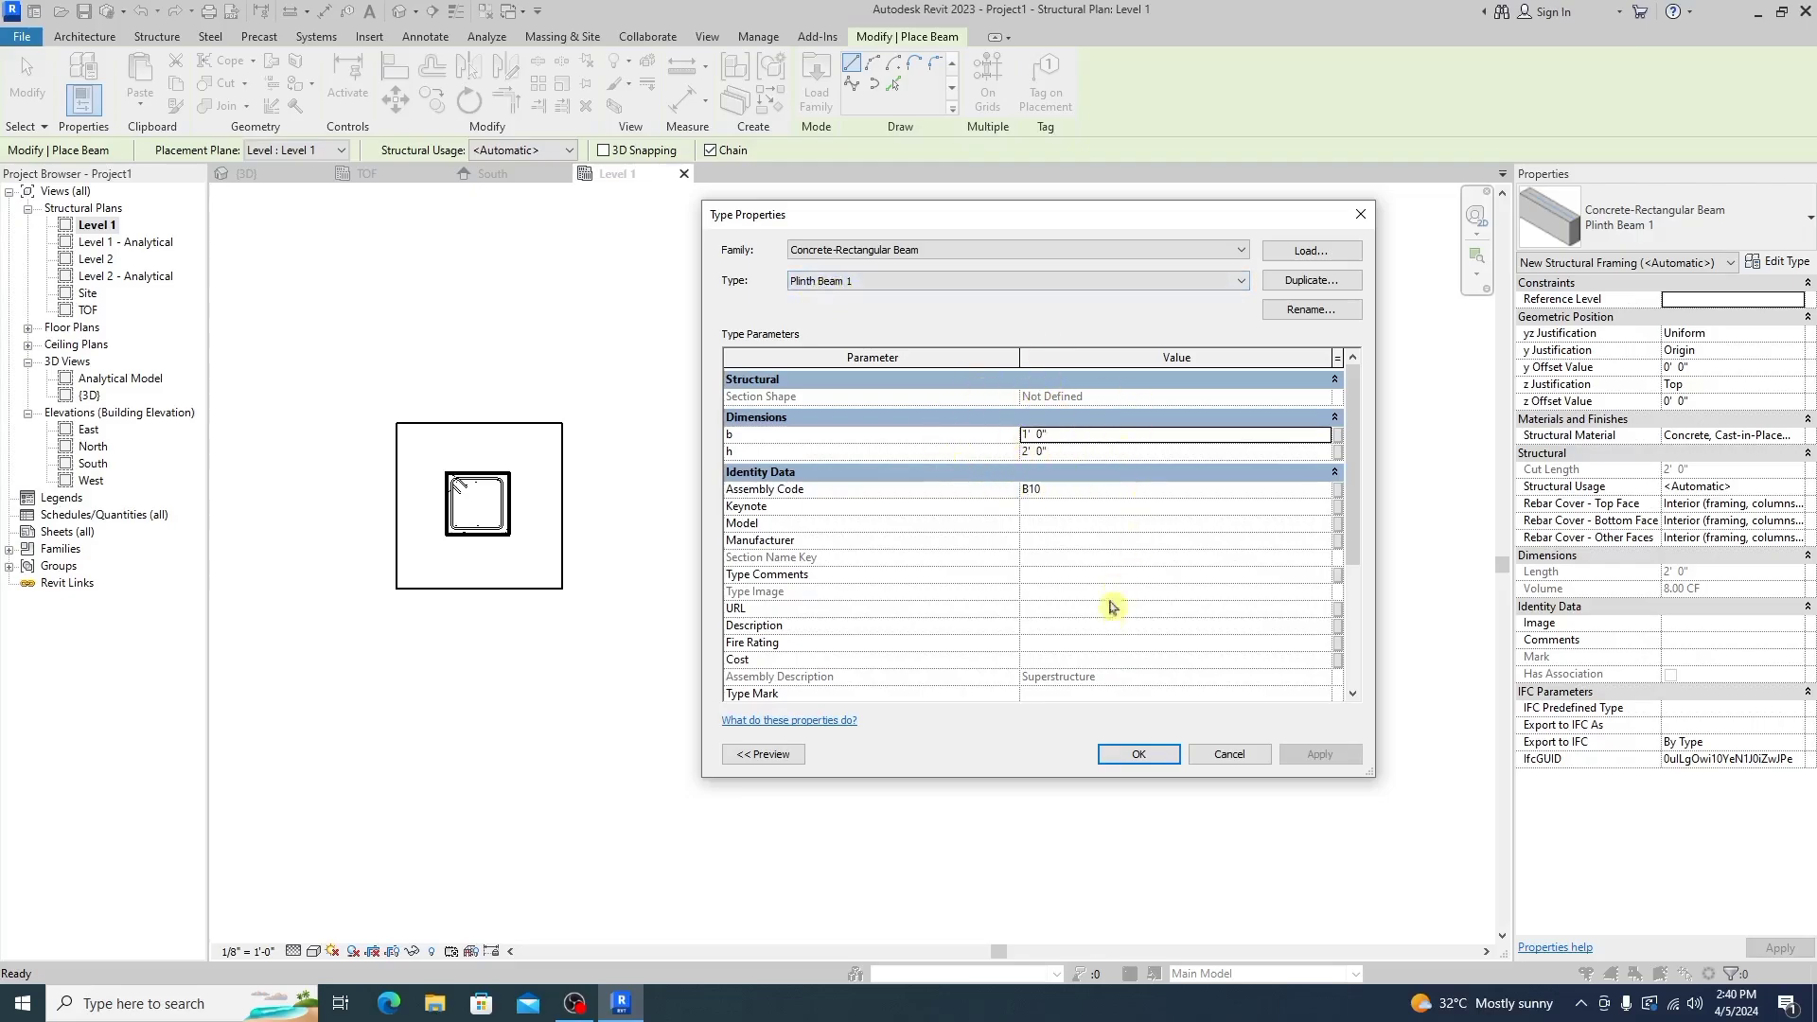
left_click(1330, 312)
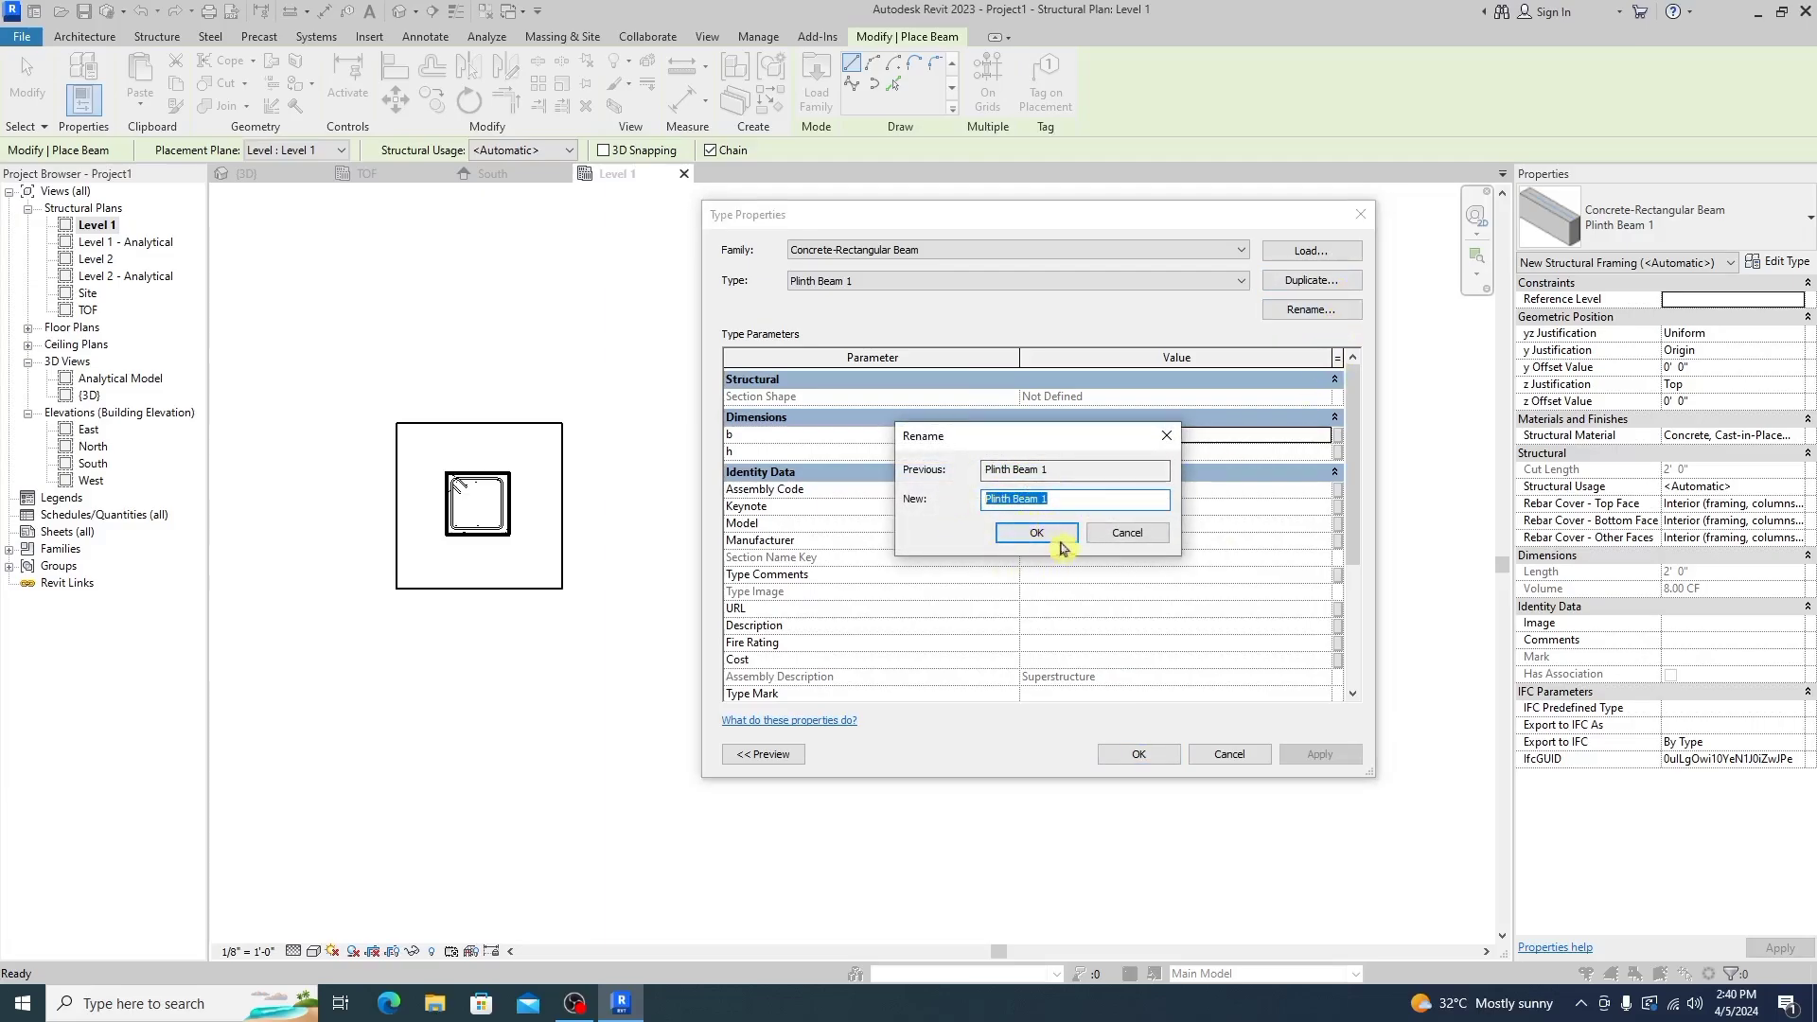
left_click(1106, 536)
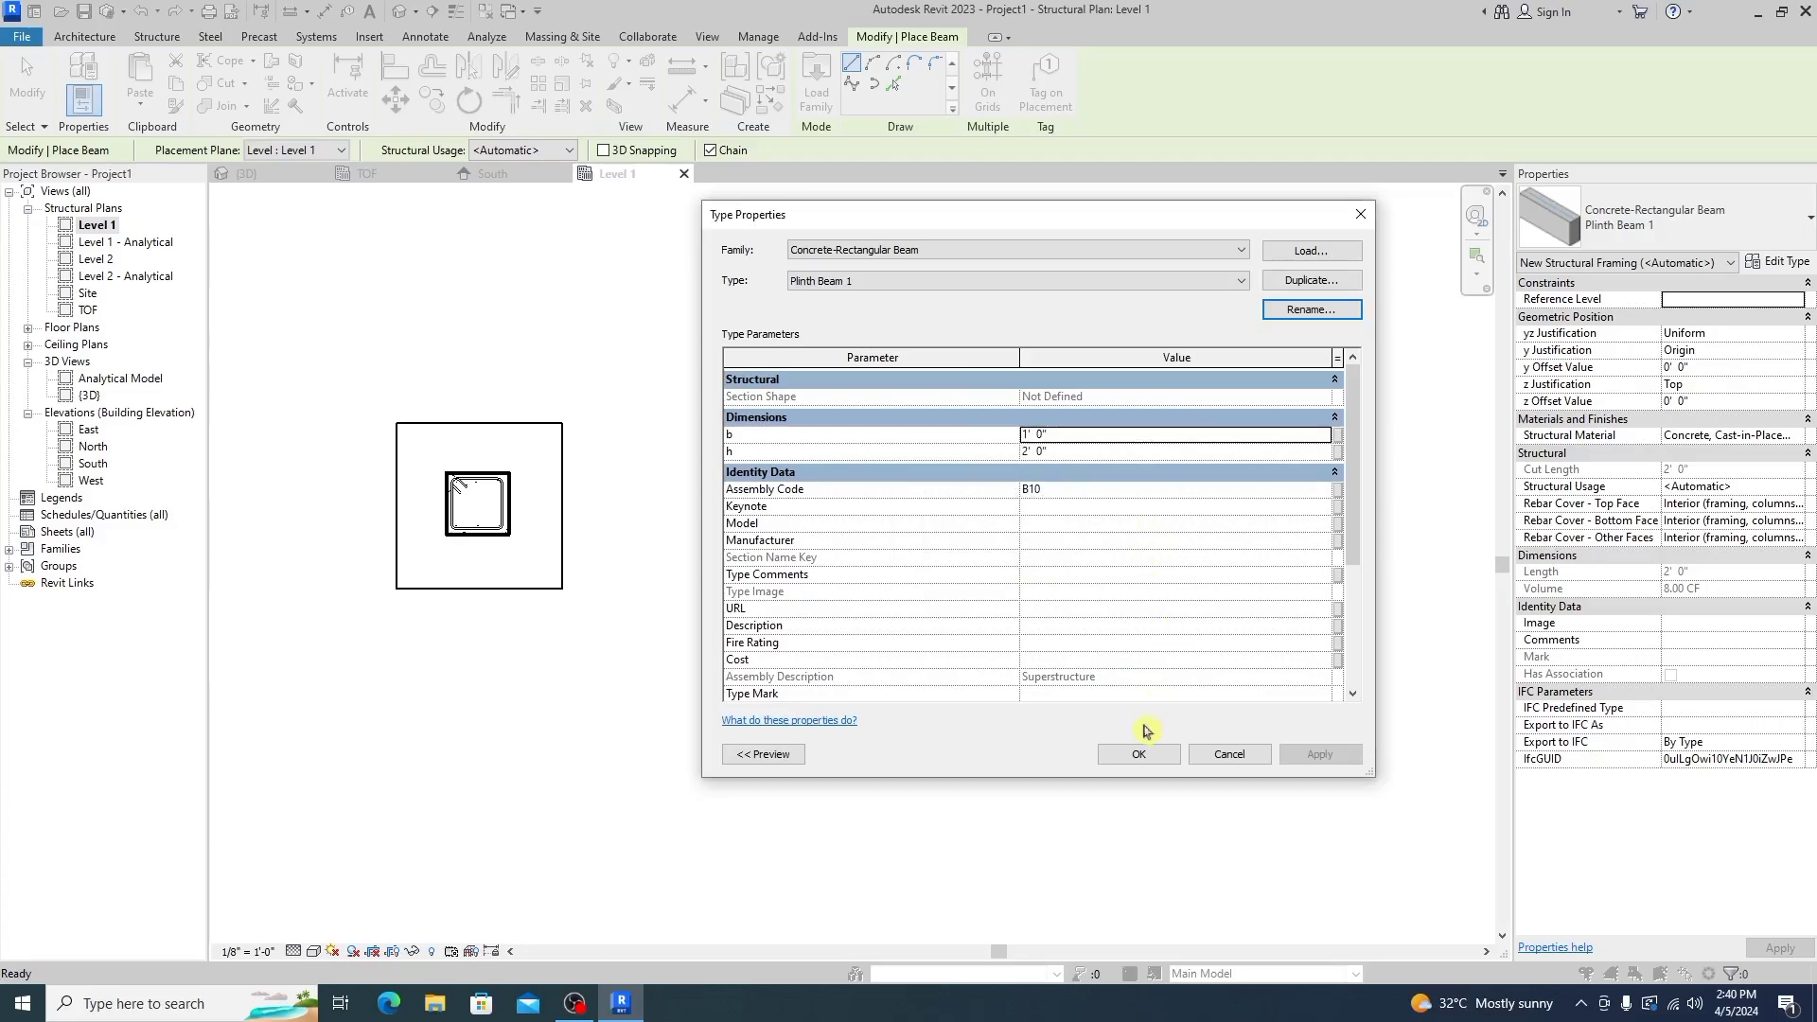
left_click(1157, 761)
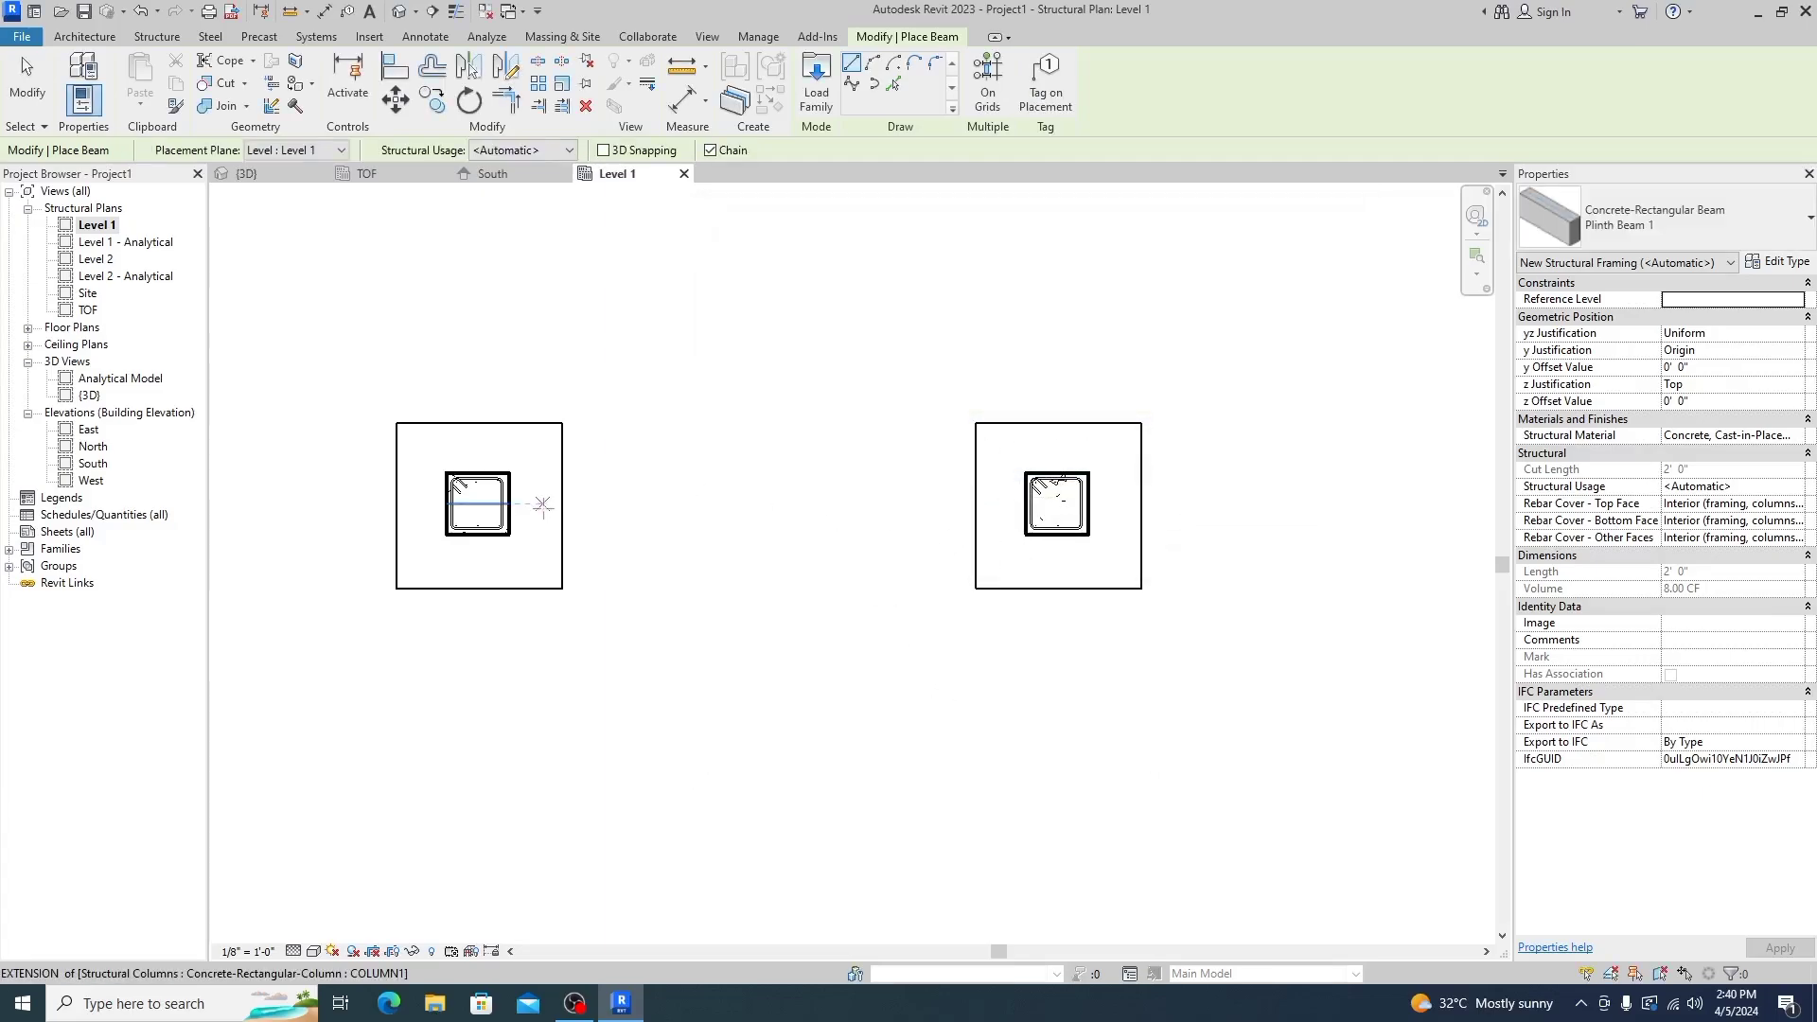
Draw a Plinth Beam 1 on Level 1 between the midpoints of the two columns' facing sides
scroll(543, 505, "up", 5)
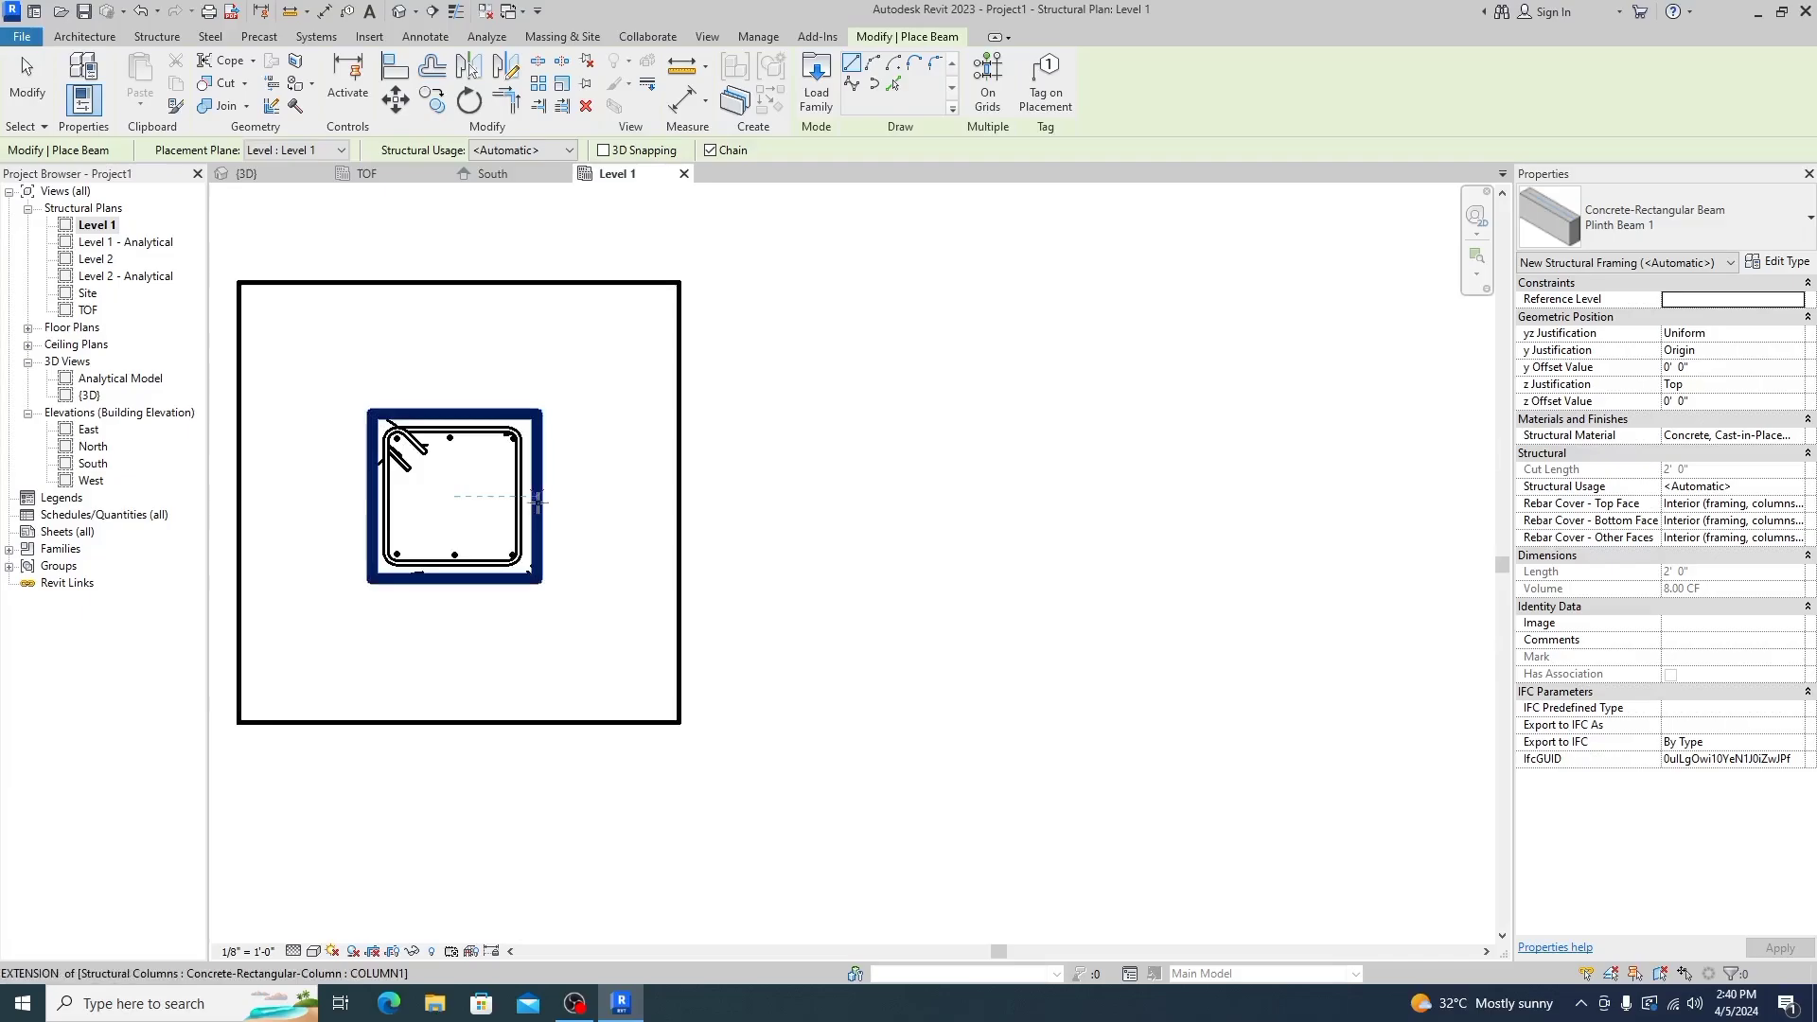
left_click(535, 502)
scroll(697, 503, "down", 5)
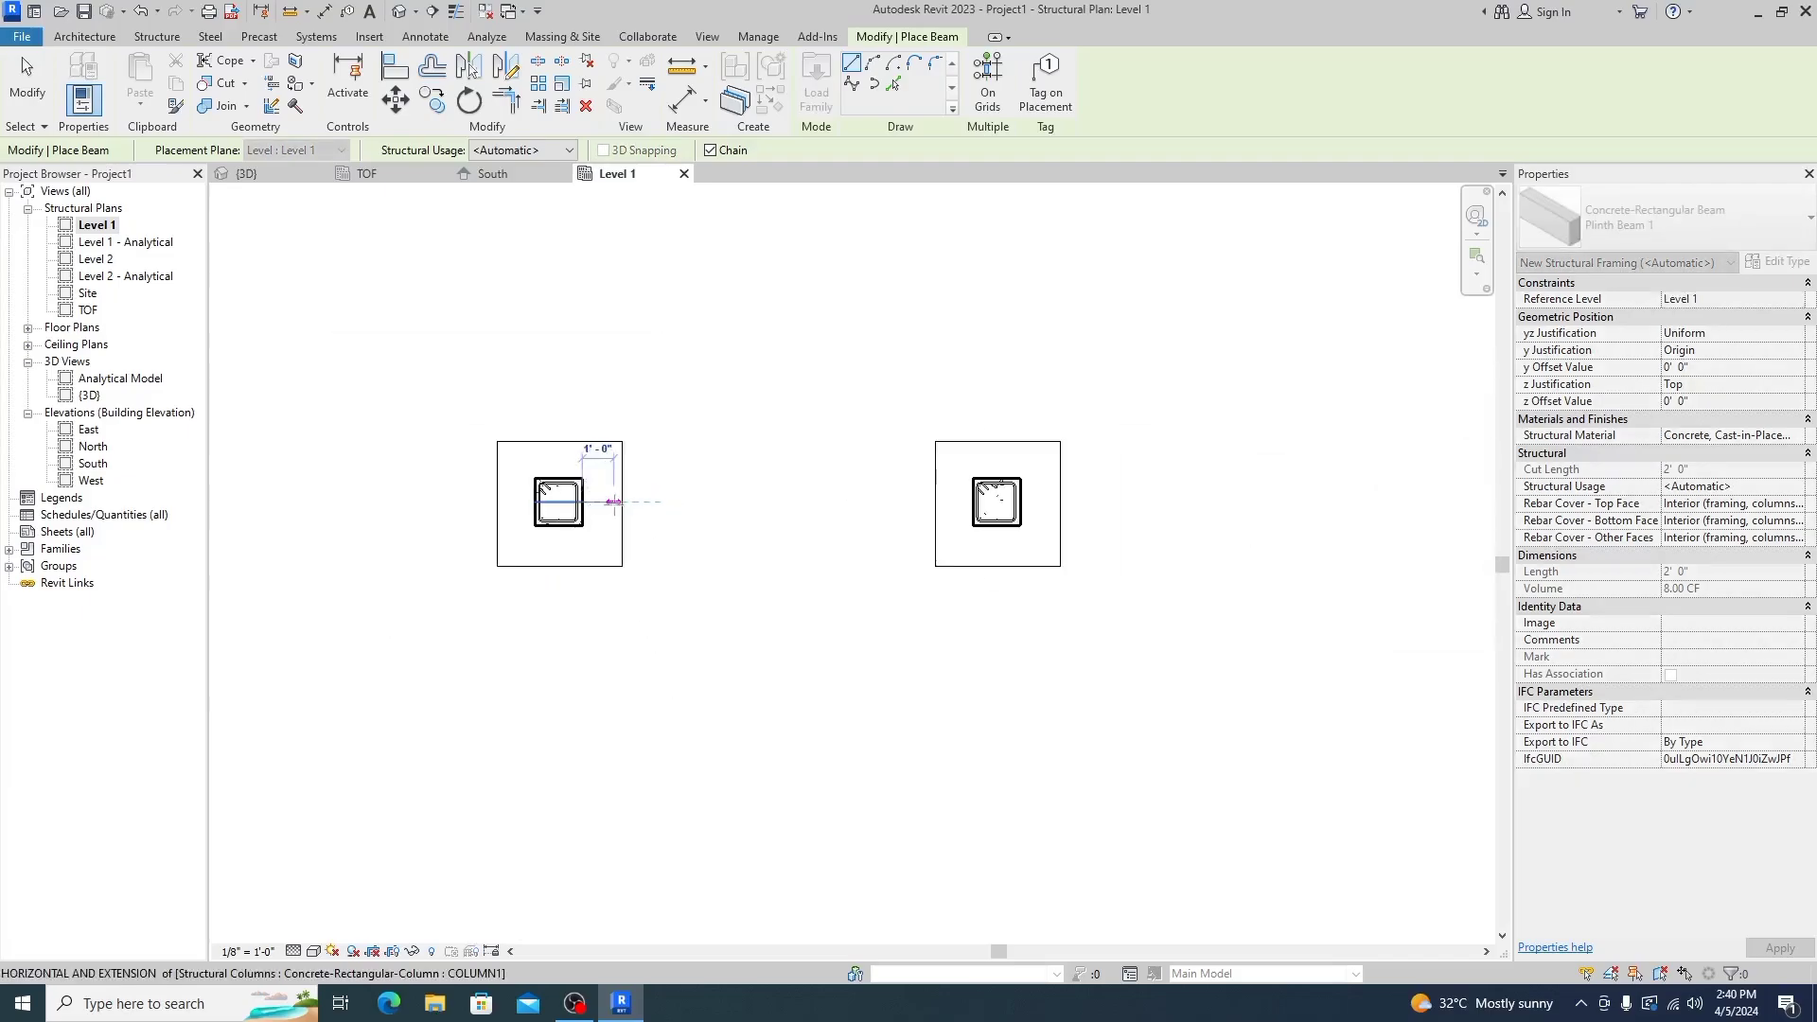
scroll(973, 499, "up", 5)
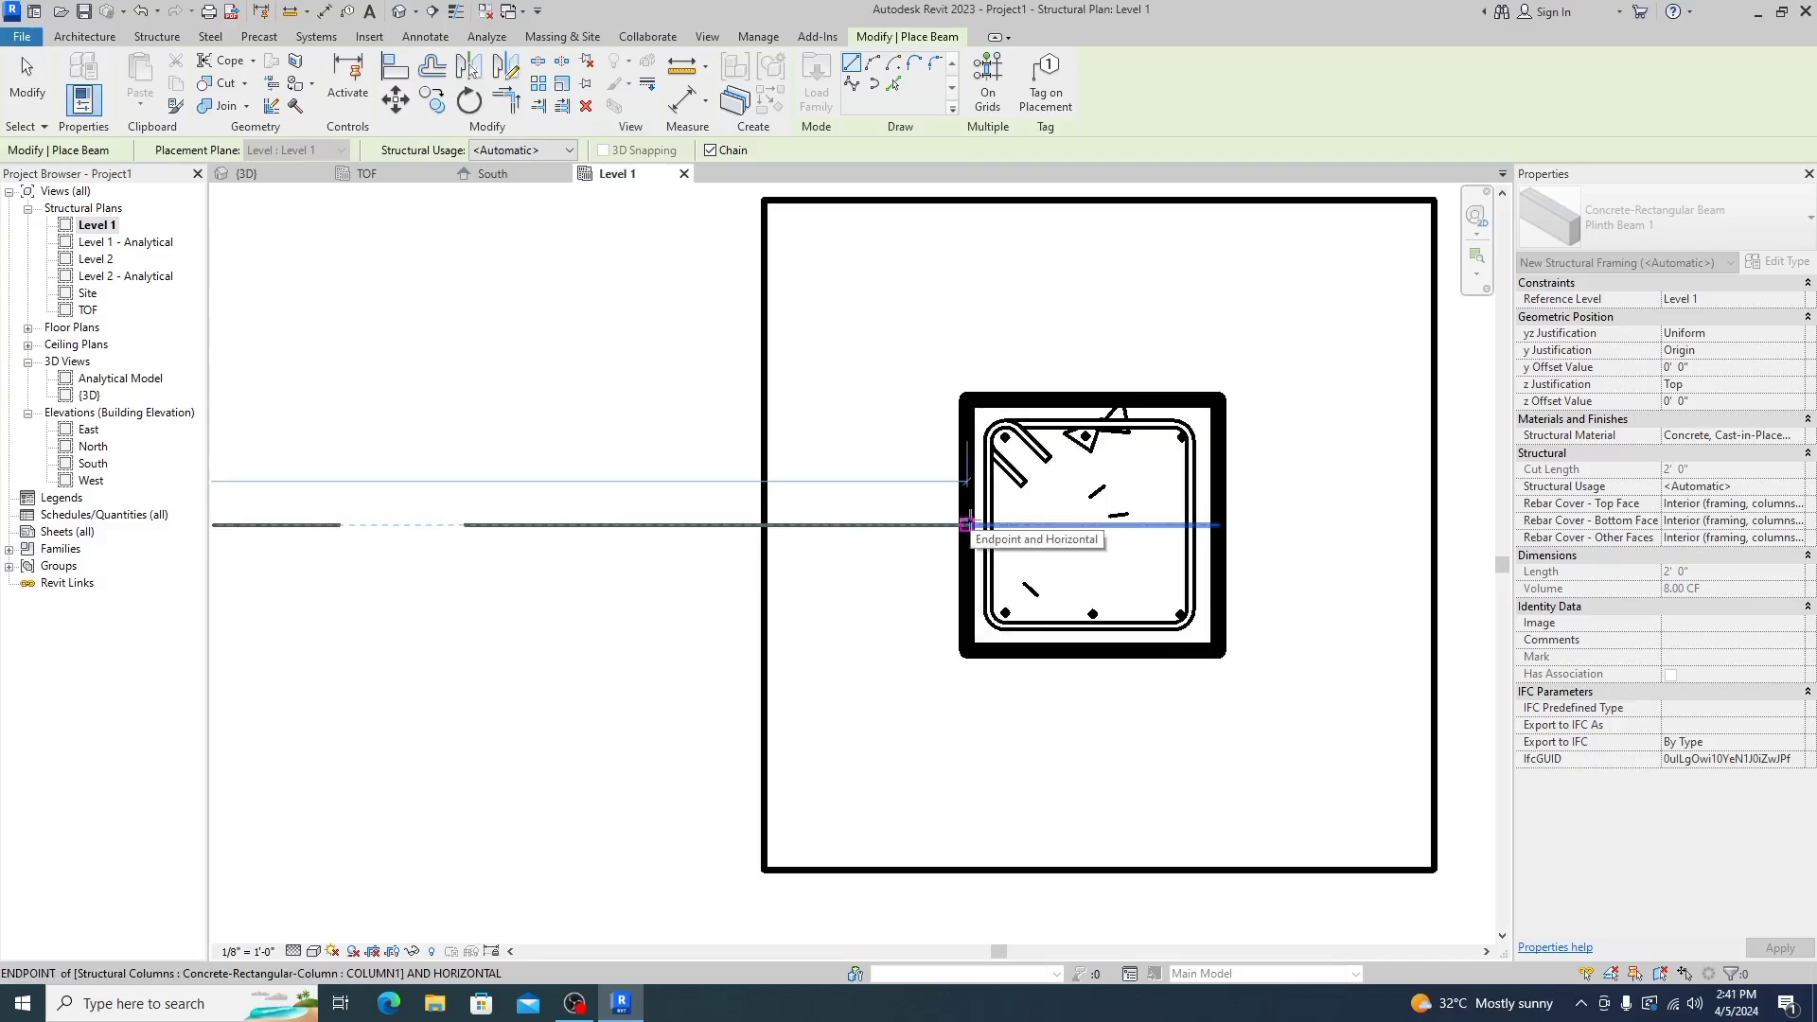
left_click(967, 523)
scroll(690, 540, "down", 5)
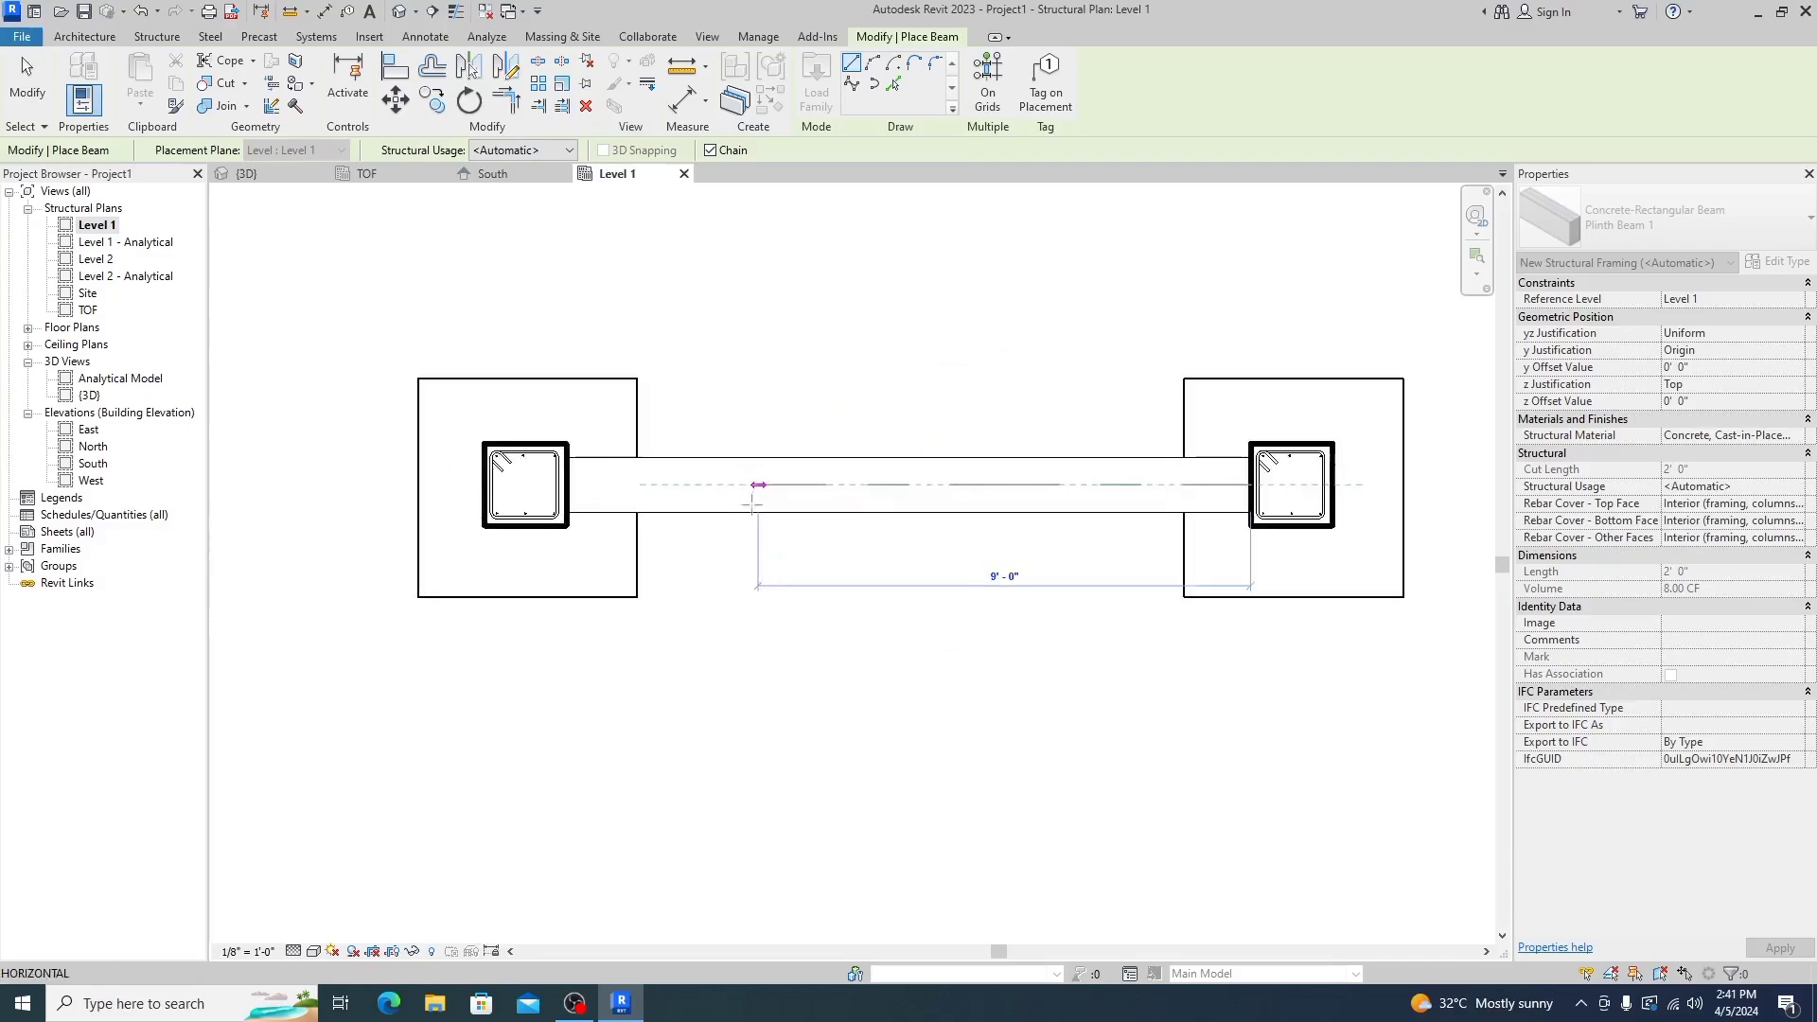
key("Escape")
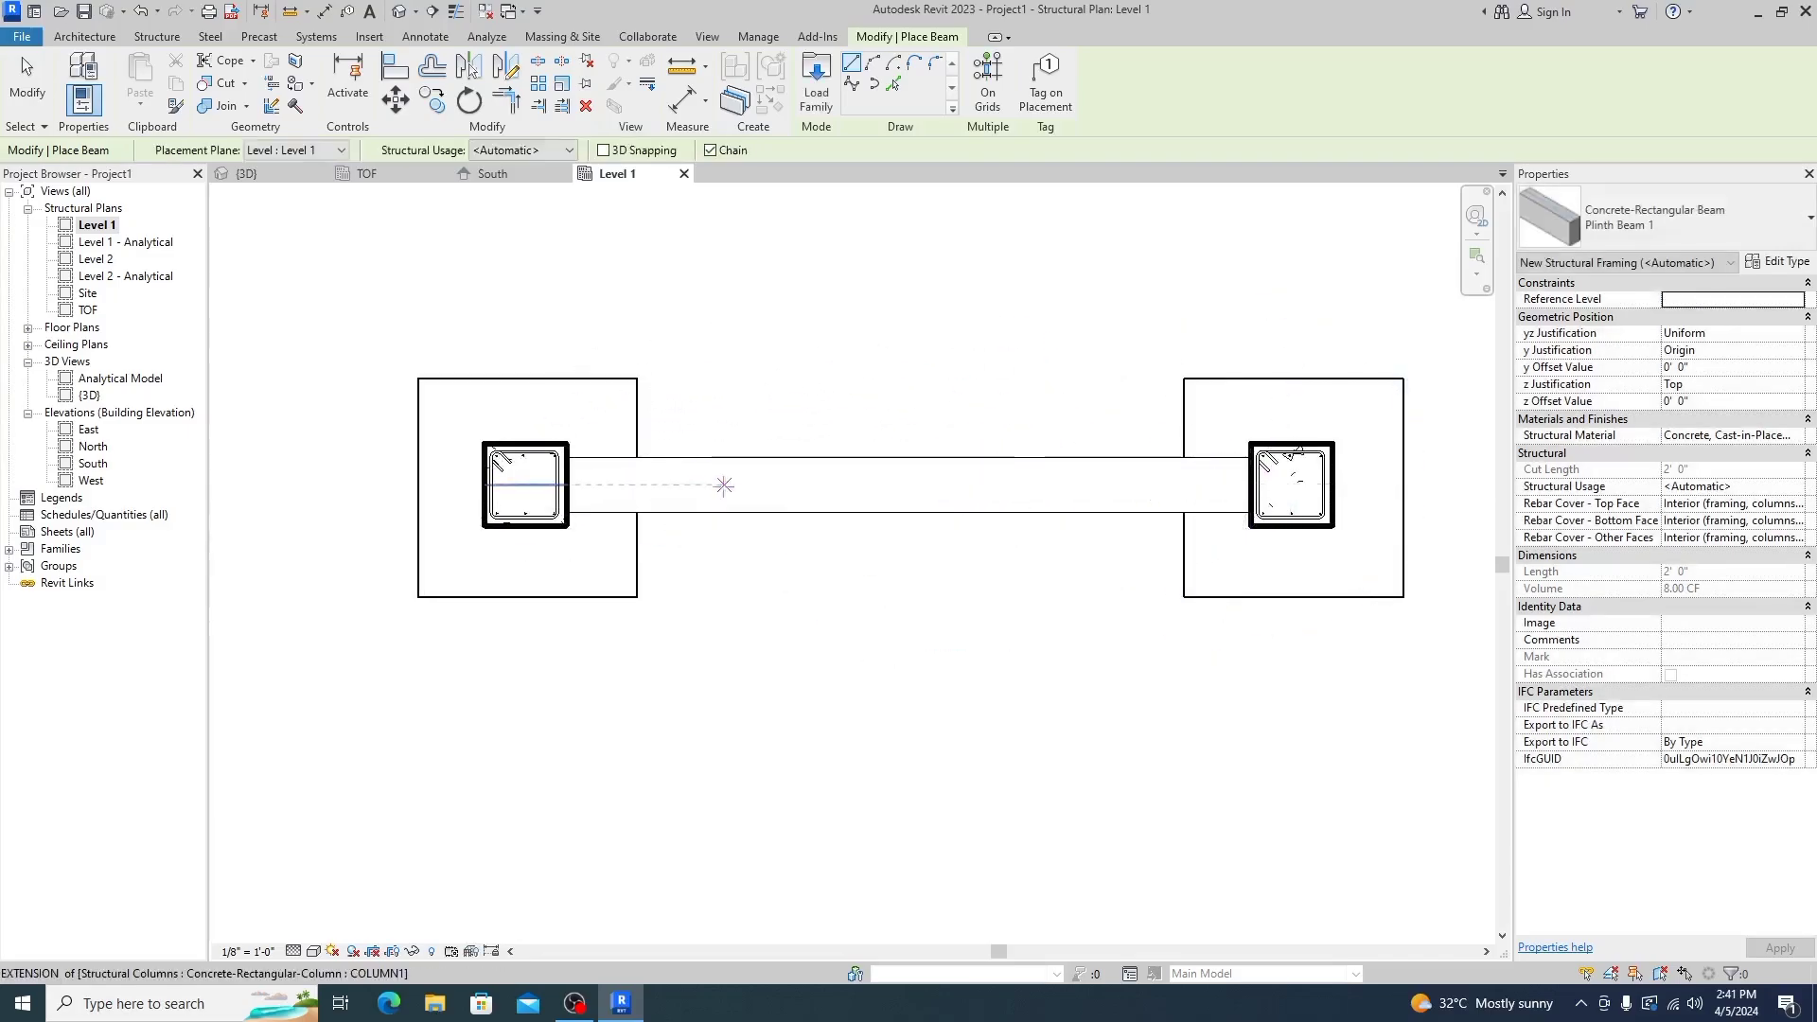
key("Escape")
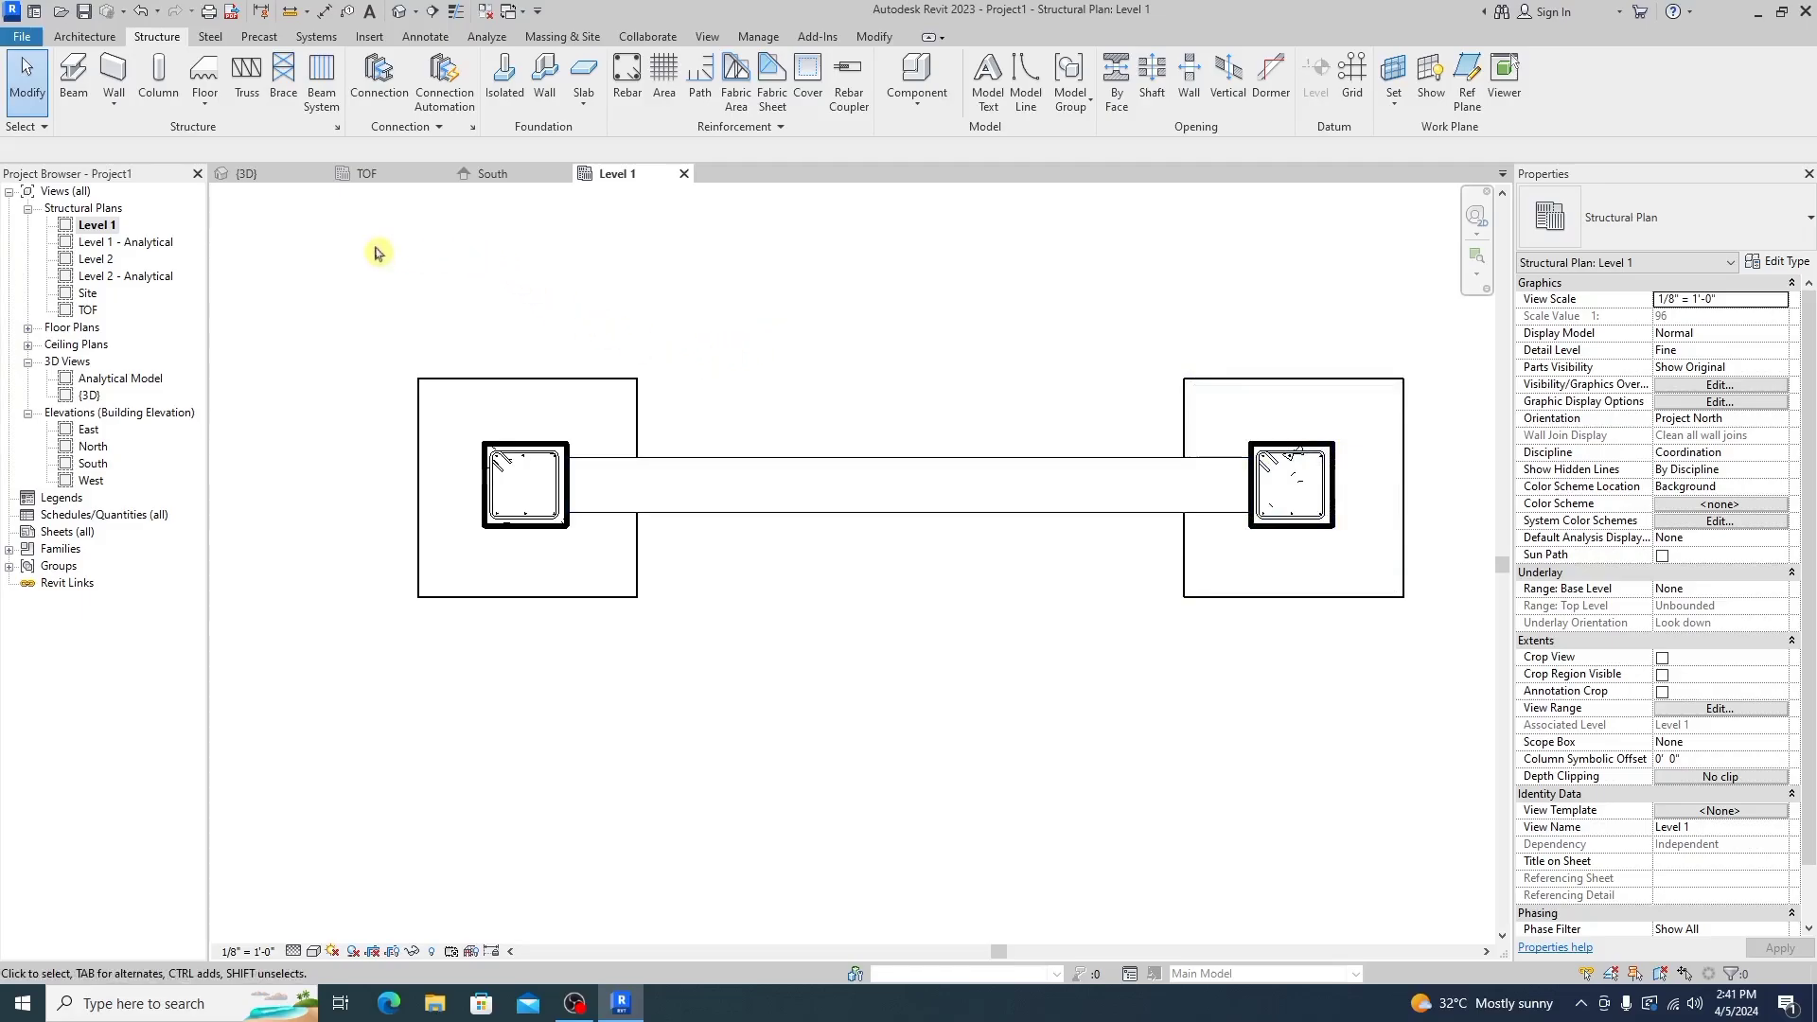
Examine the plinth beam between the two columns from the front in the 3D view
left_click(248, 174)
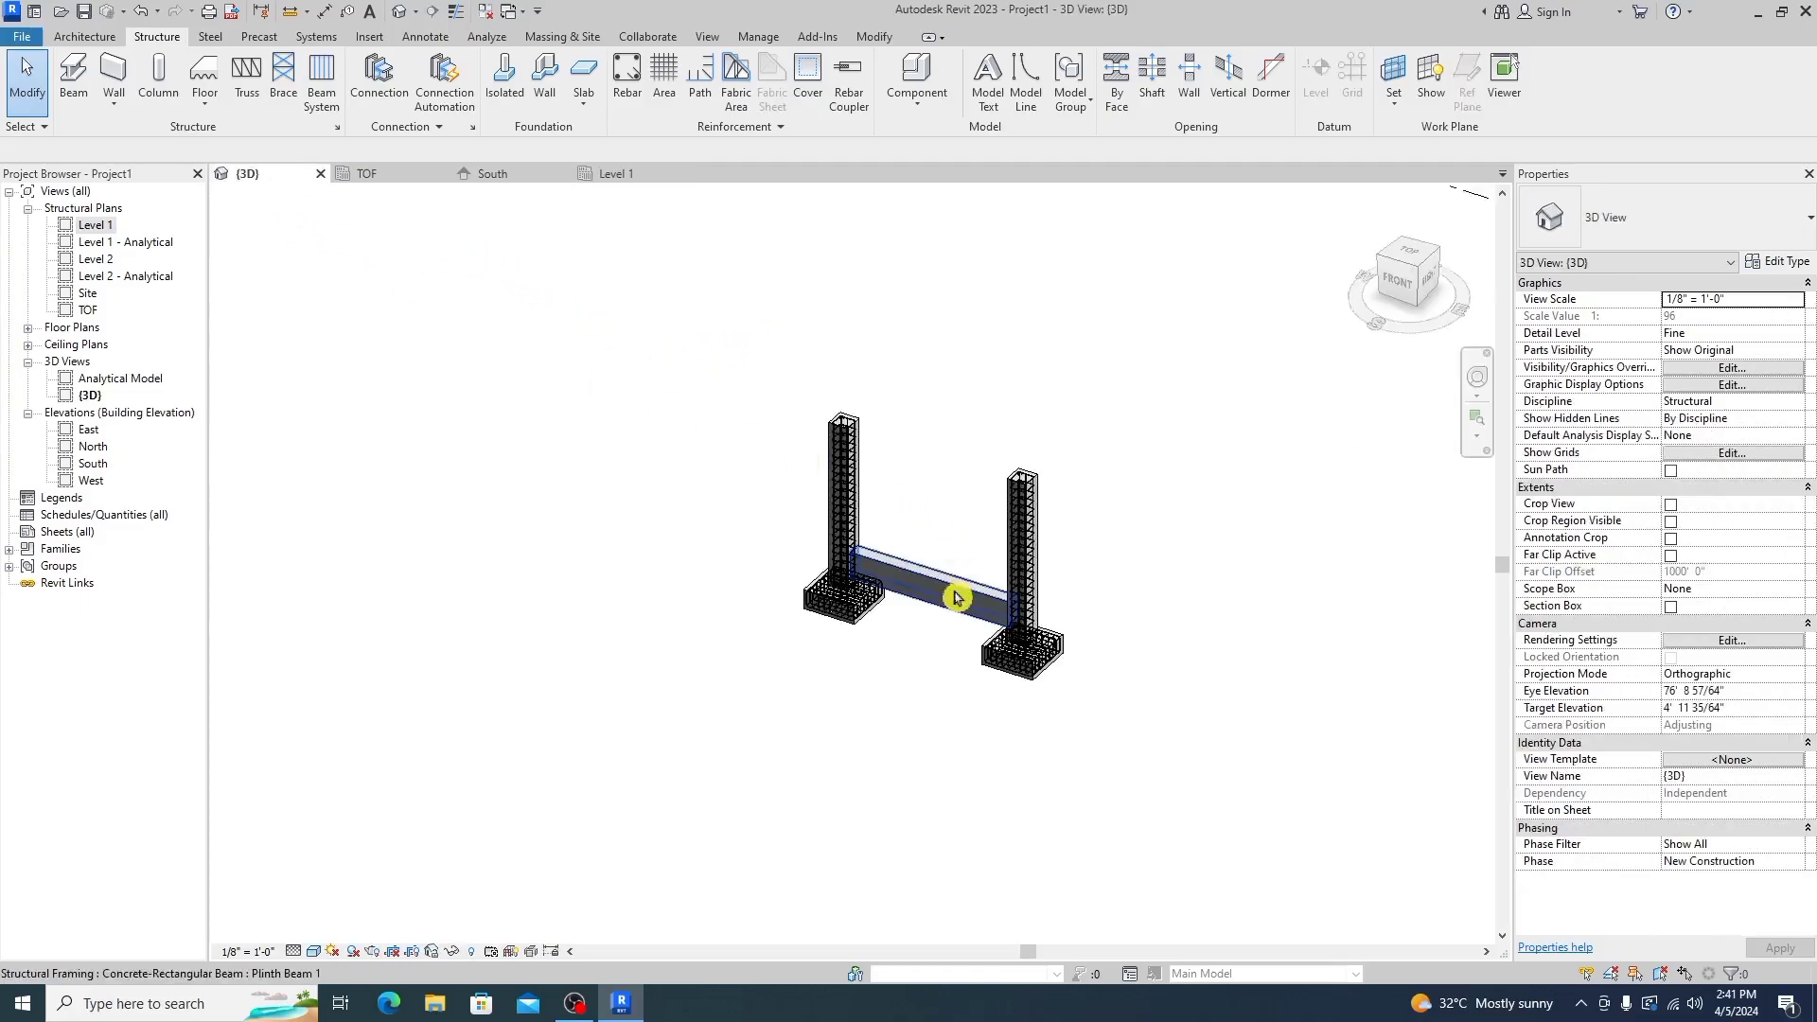
scroll(946, 531, "up", 3)
mouse_move(880, 685)
middle_mouse_down("shift")
mouse_move(1009, 541)
mouse_move(982, 536)
mouse_move(880, 714)
middle_mouse_up("shift")
scroll(863, 743, "up", 4)
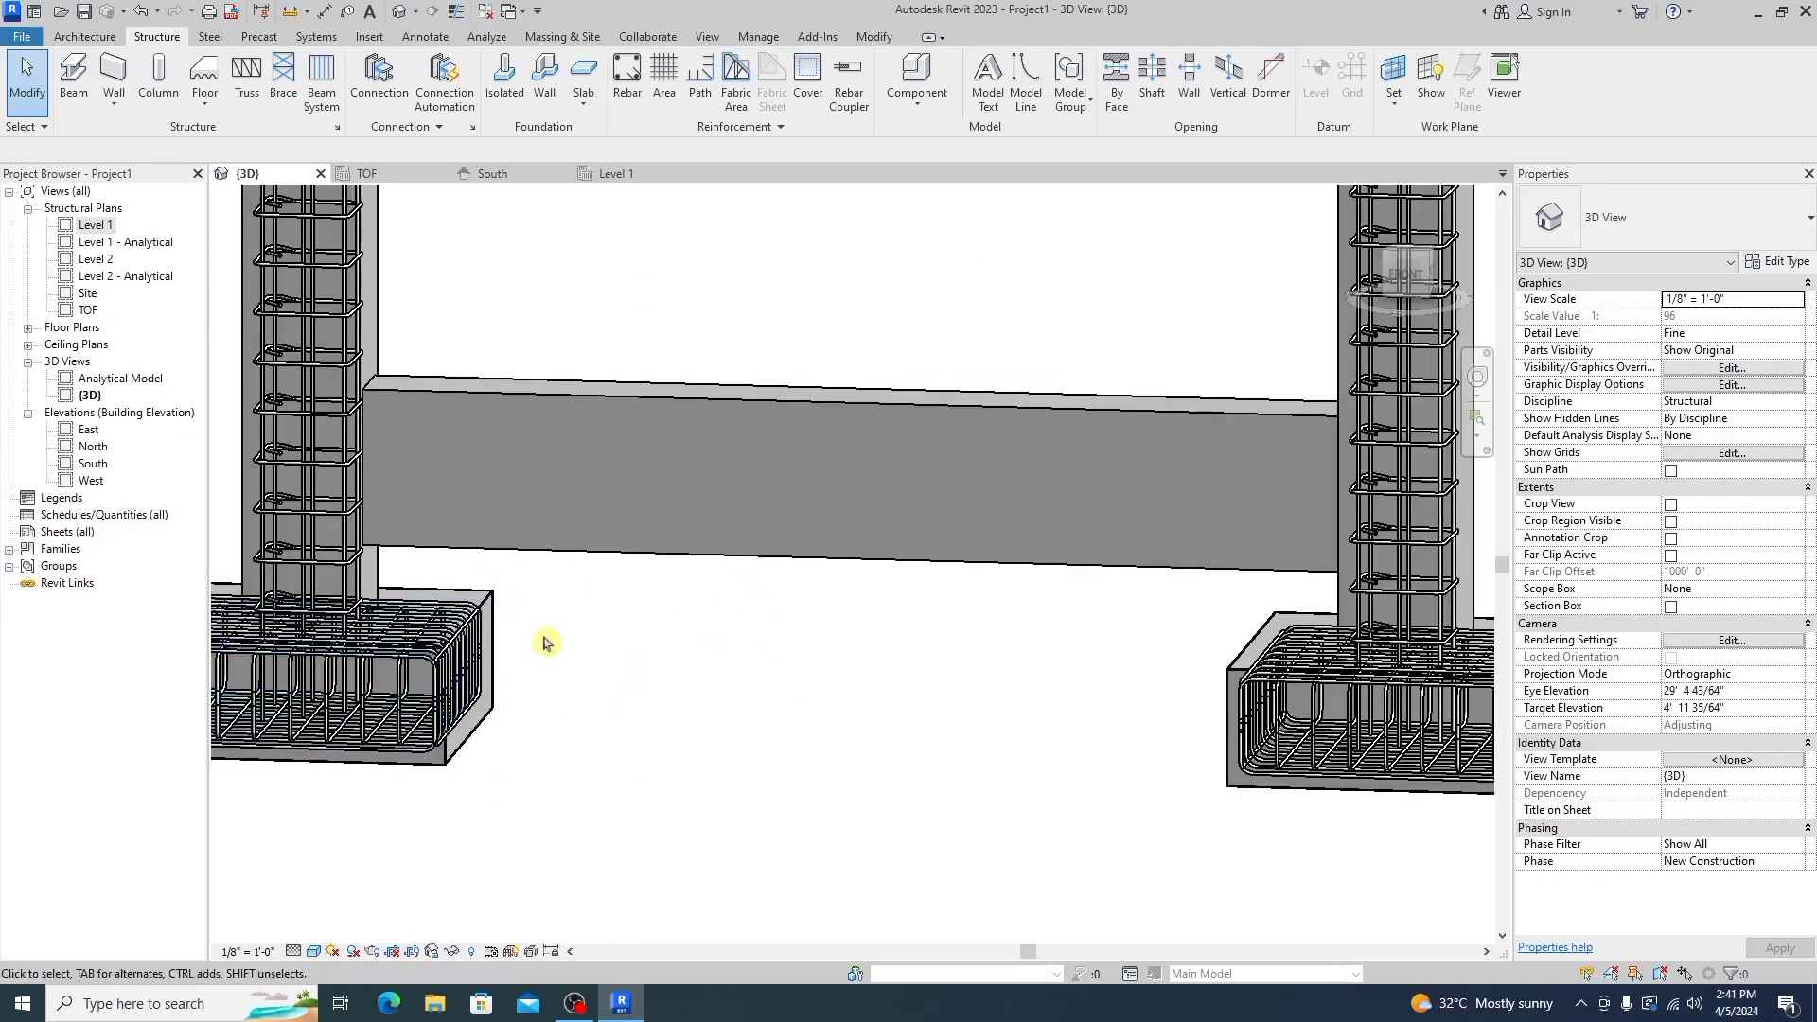
Draw another Plinth Beam 1 at the TOF level between the two columns' facing sides and view it in 3D
double_click(85, 310)
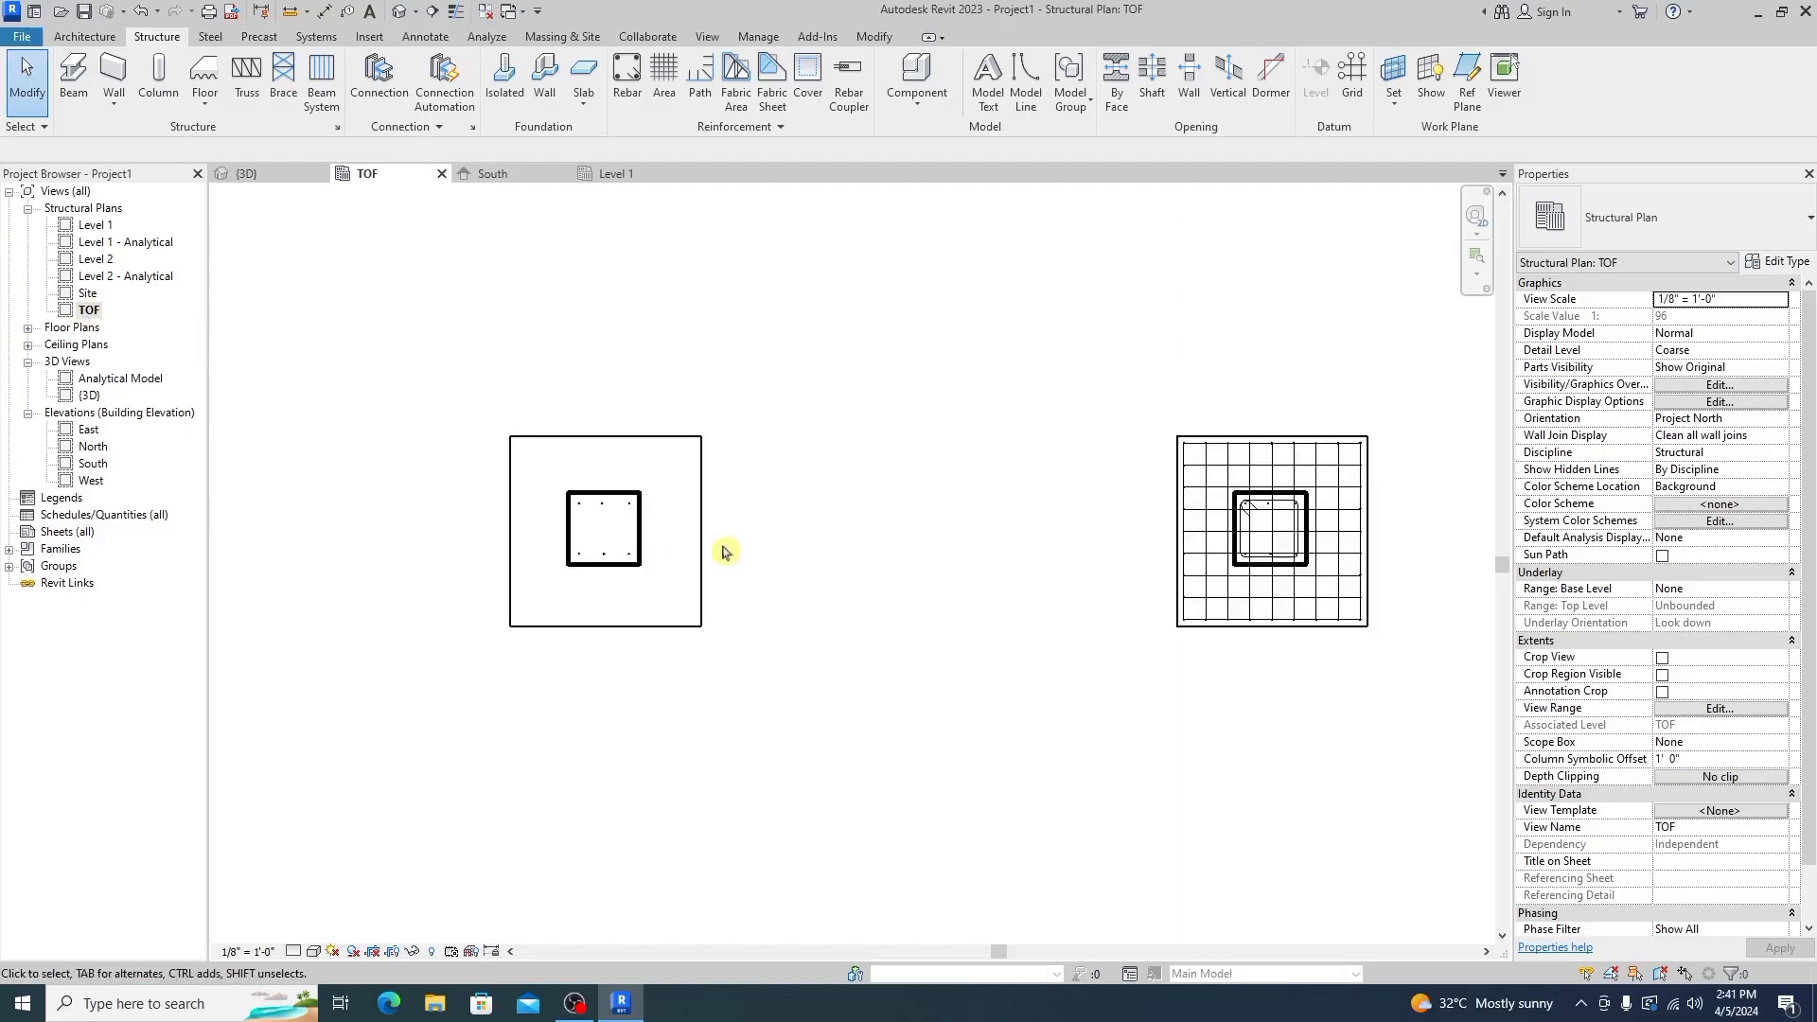
left_click(73, 76)
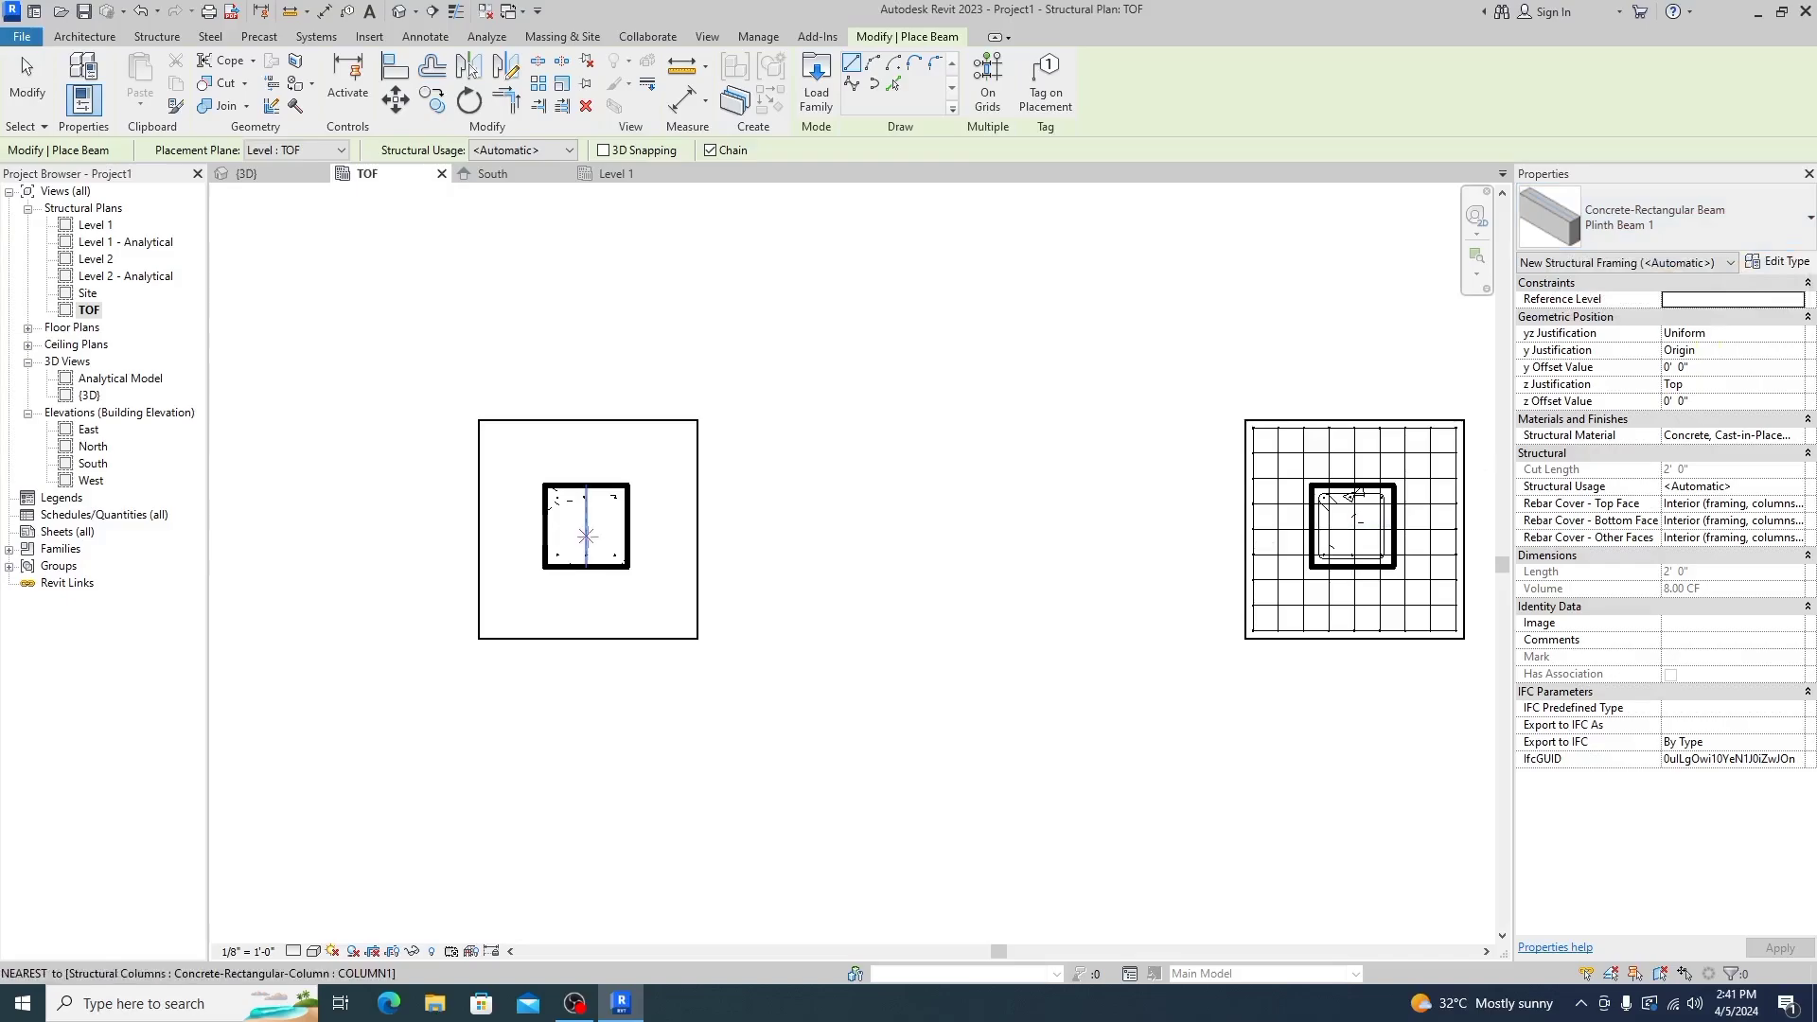
left_click(547, 525)
left_click(626, 526)
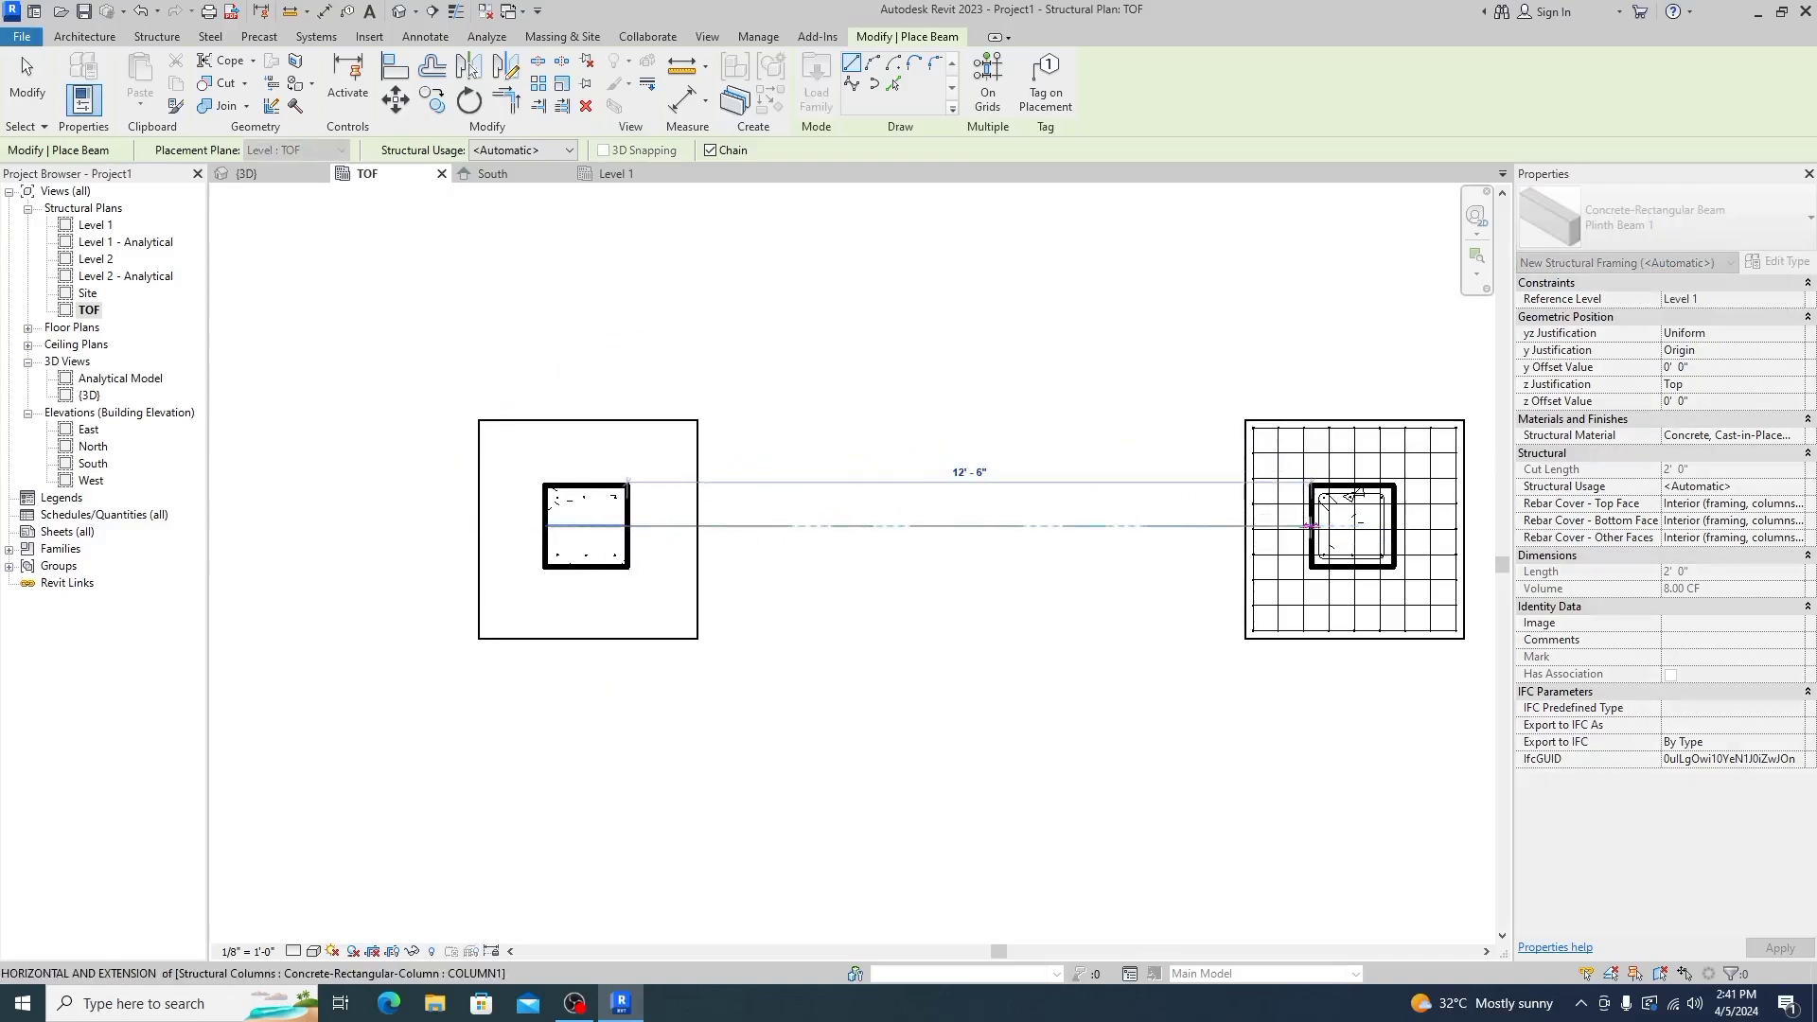
left_click(1311, 525)
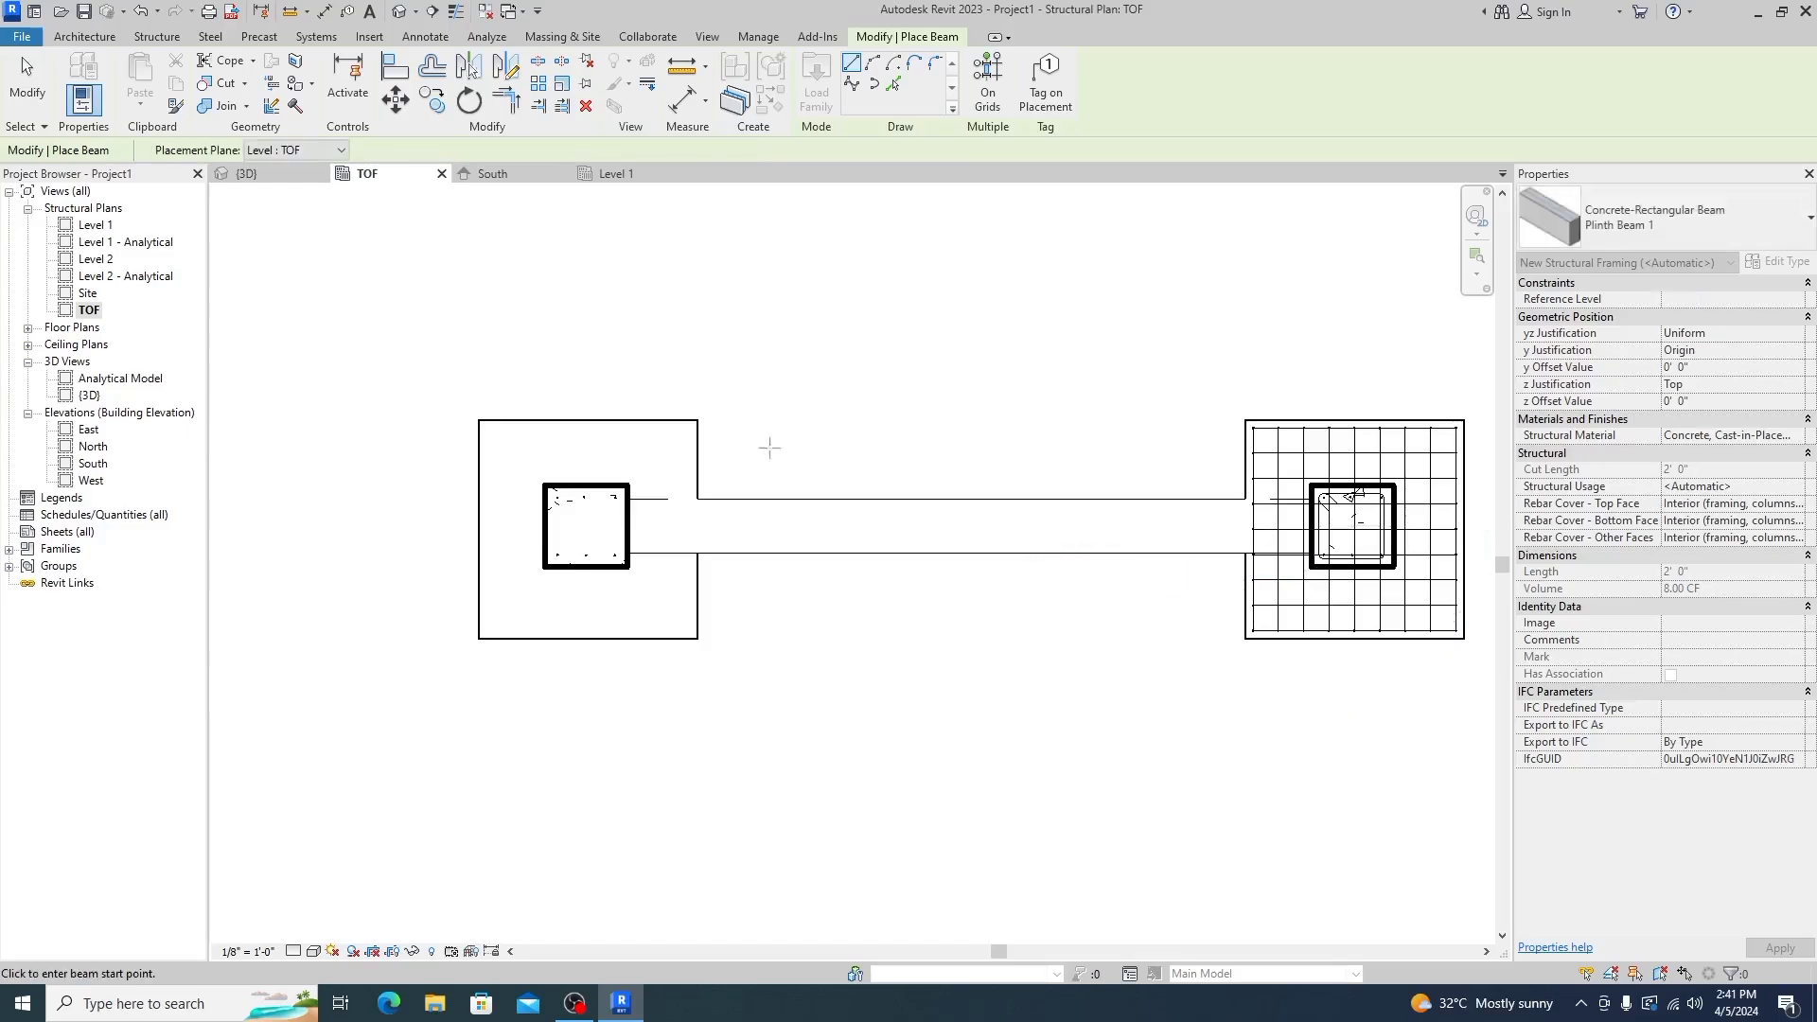
key("Escape")
left_click(244, 173)
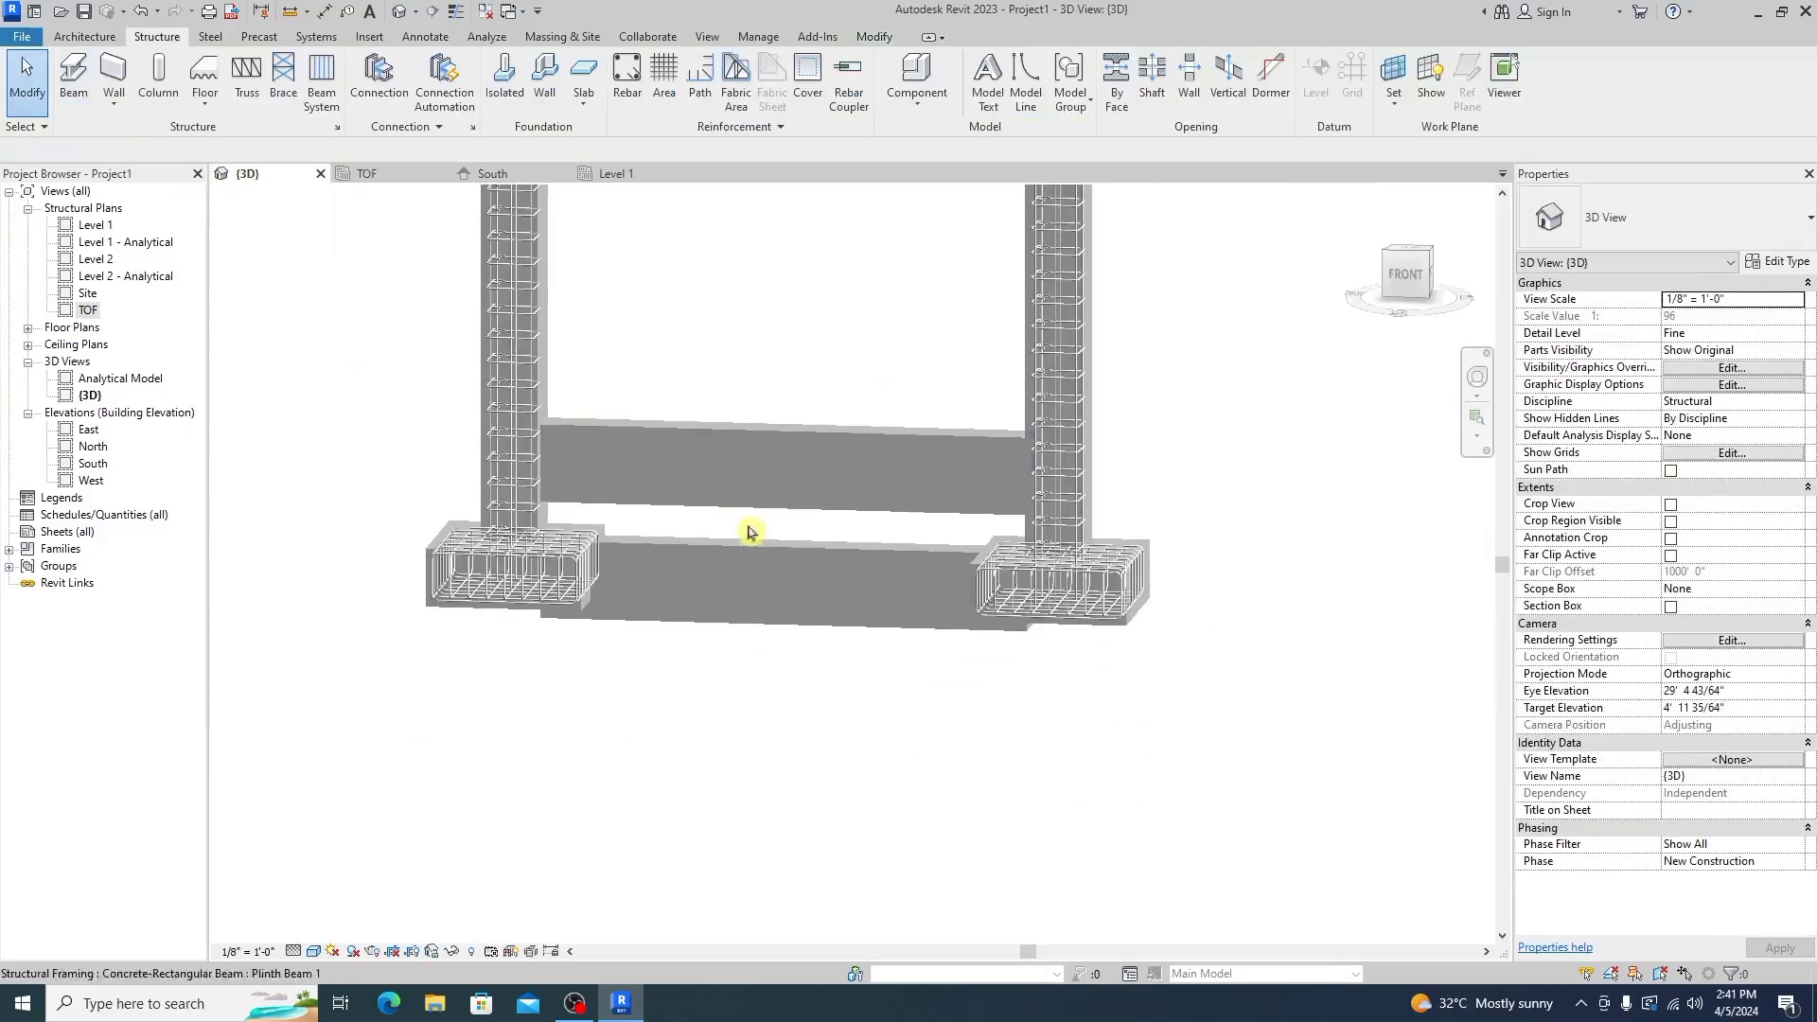
scroll(748, 532, "up", 2)
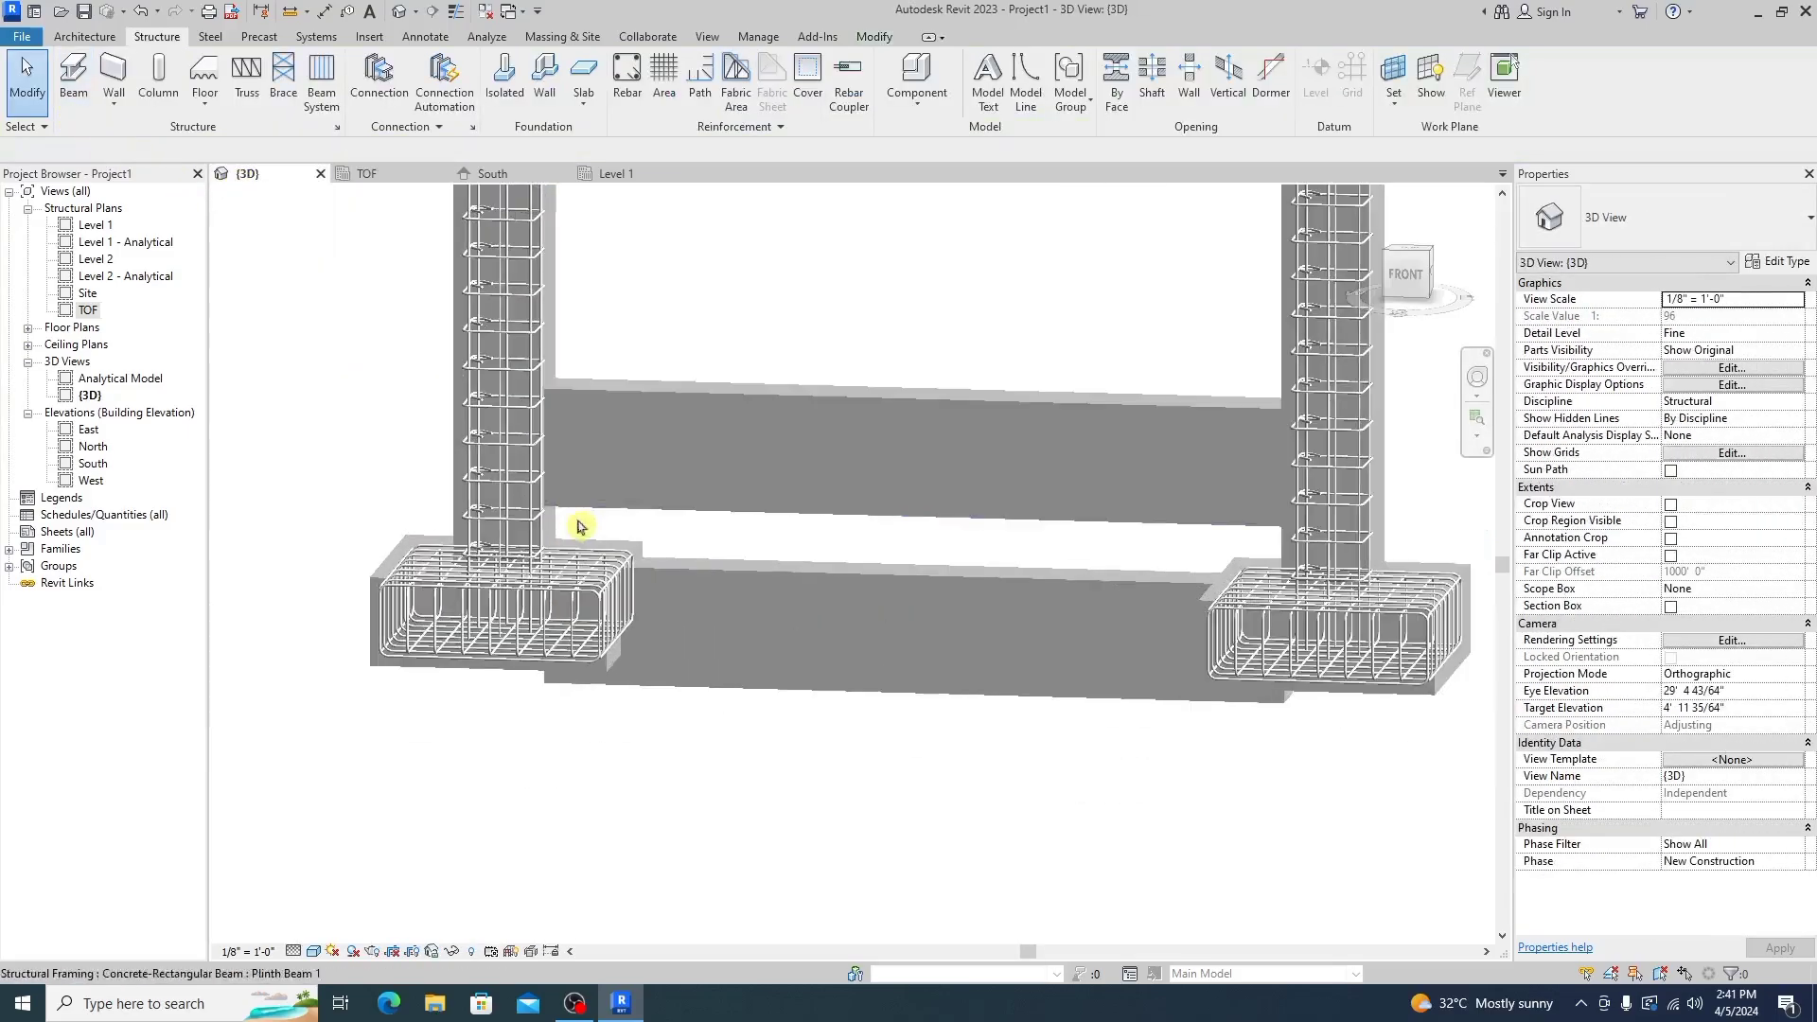
Inspect the properties of the TOF and Level 1 plinth beams in the 3D view
left_click(778, 572)
key("Escape")
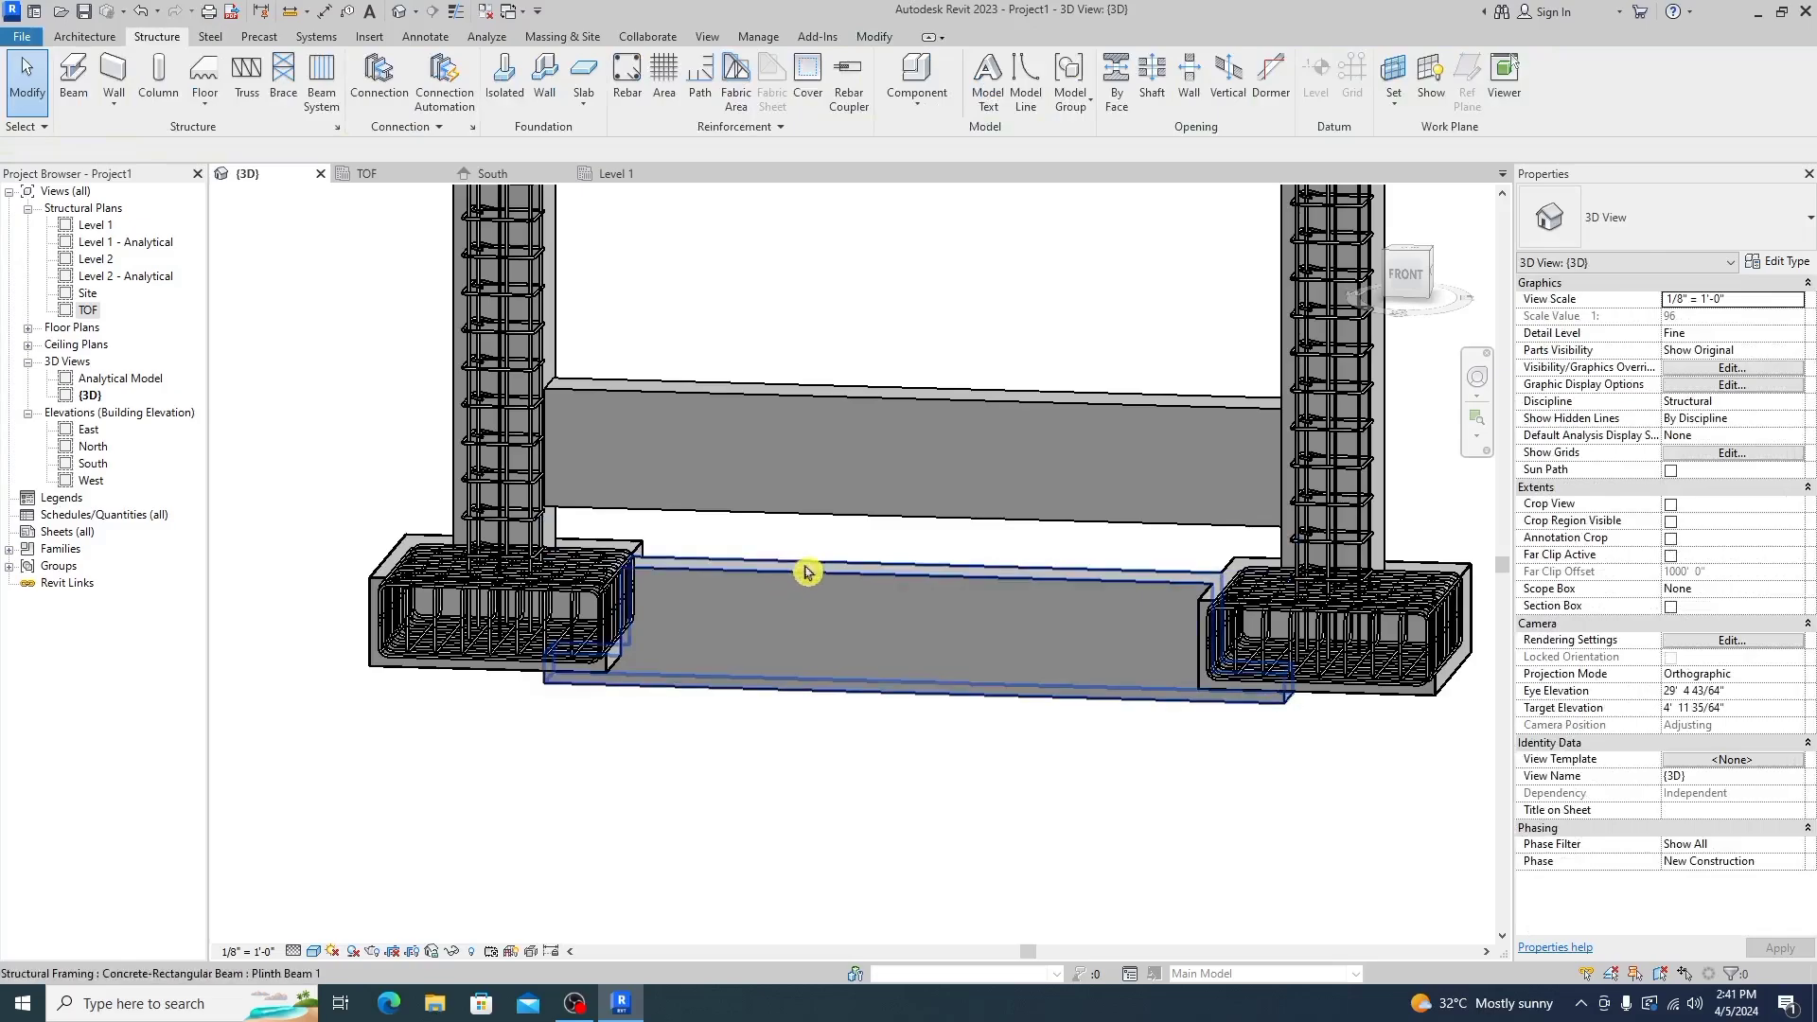
left_click(808, 572)
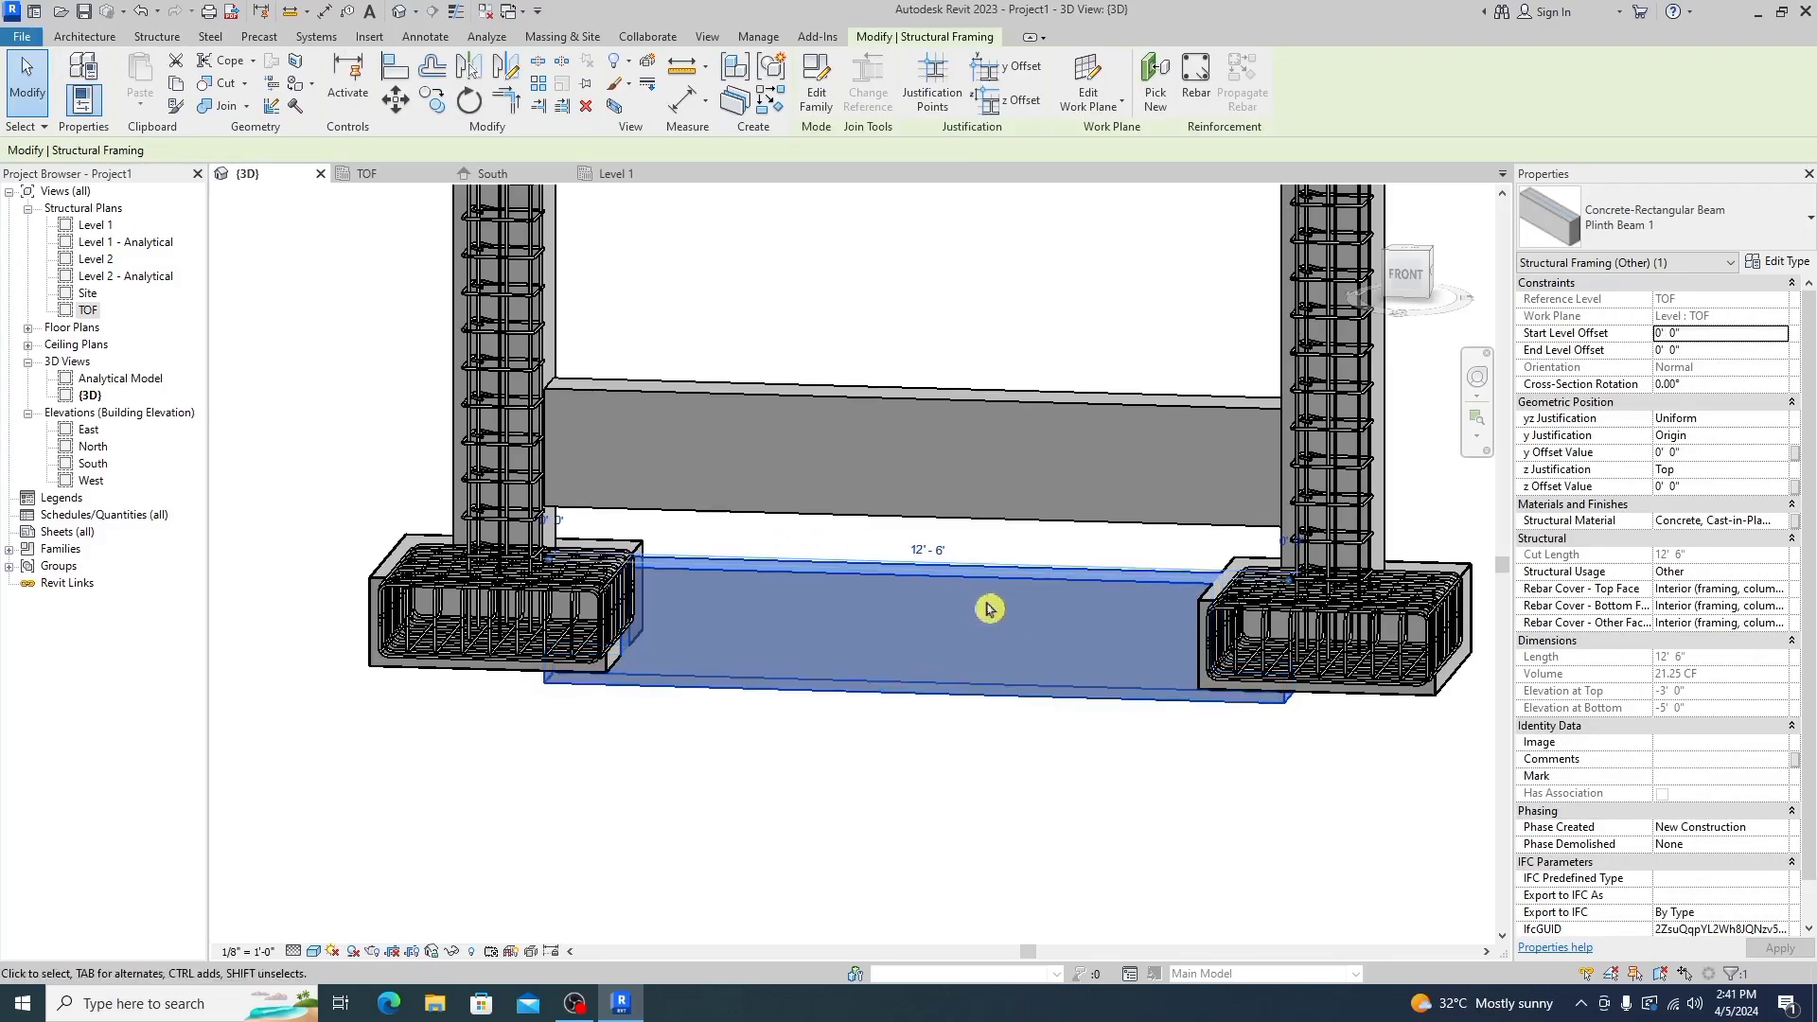
key("Escape")
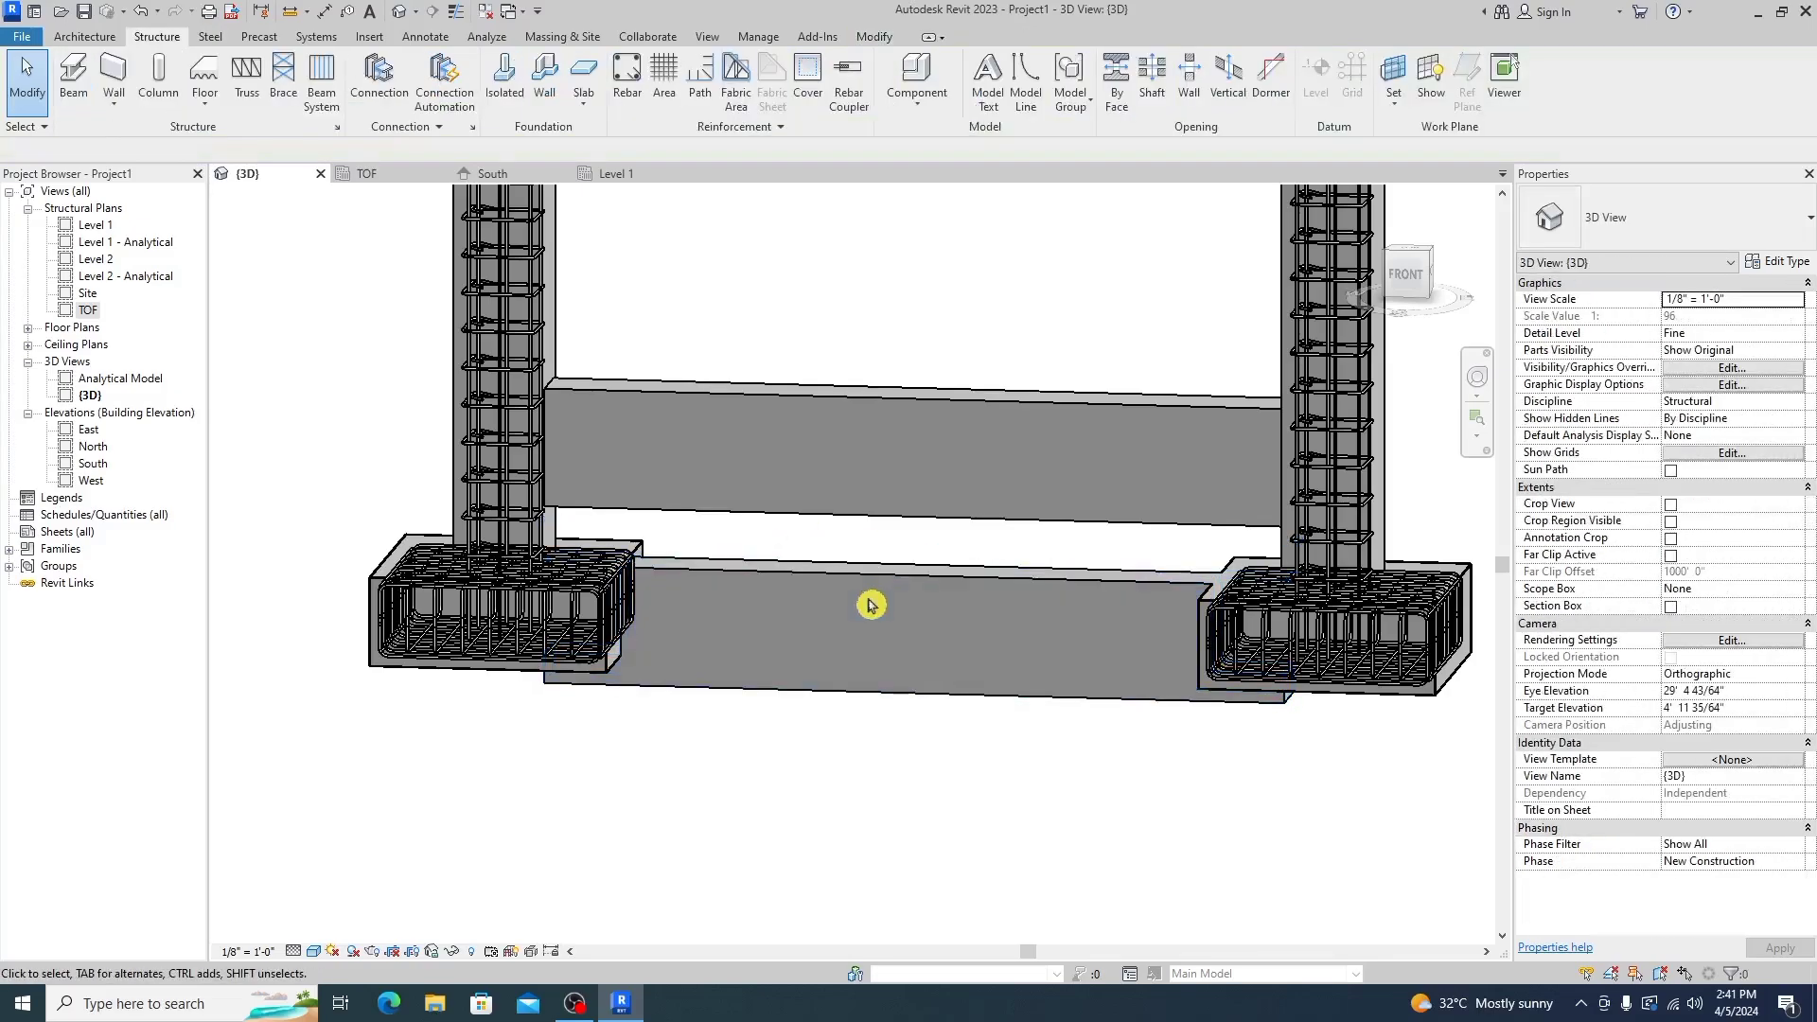
scroll(584, 549, "down", 2)
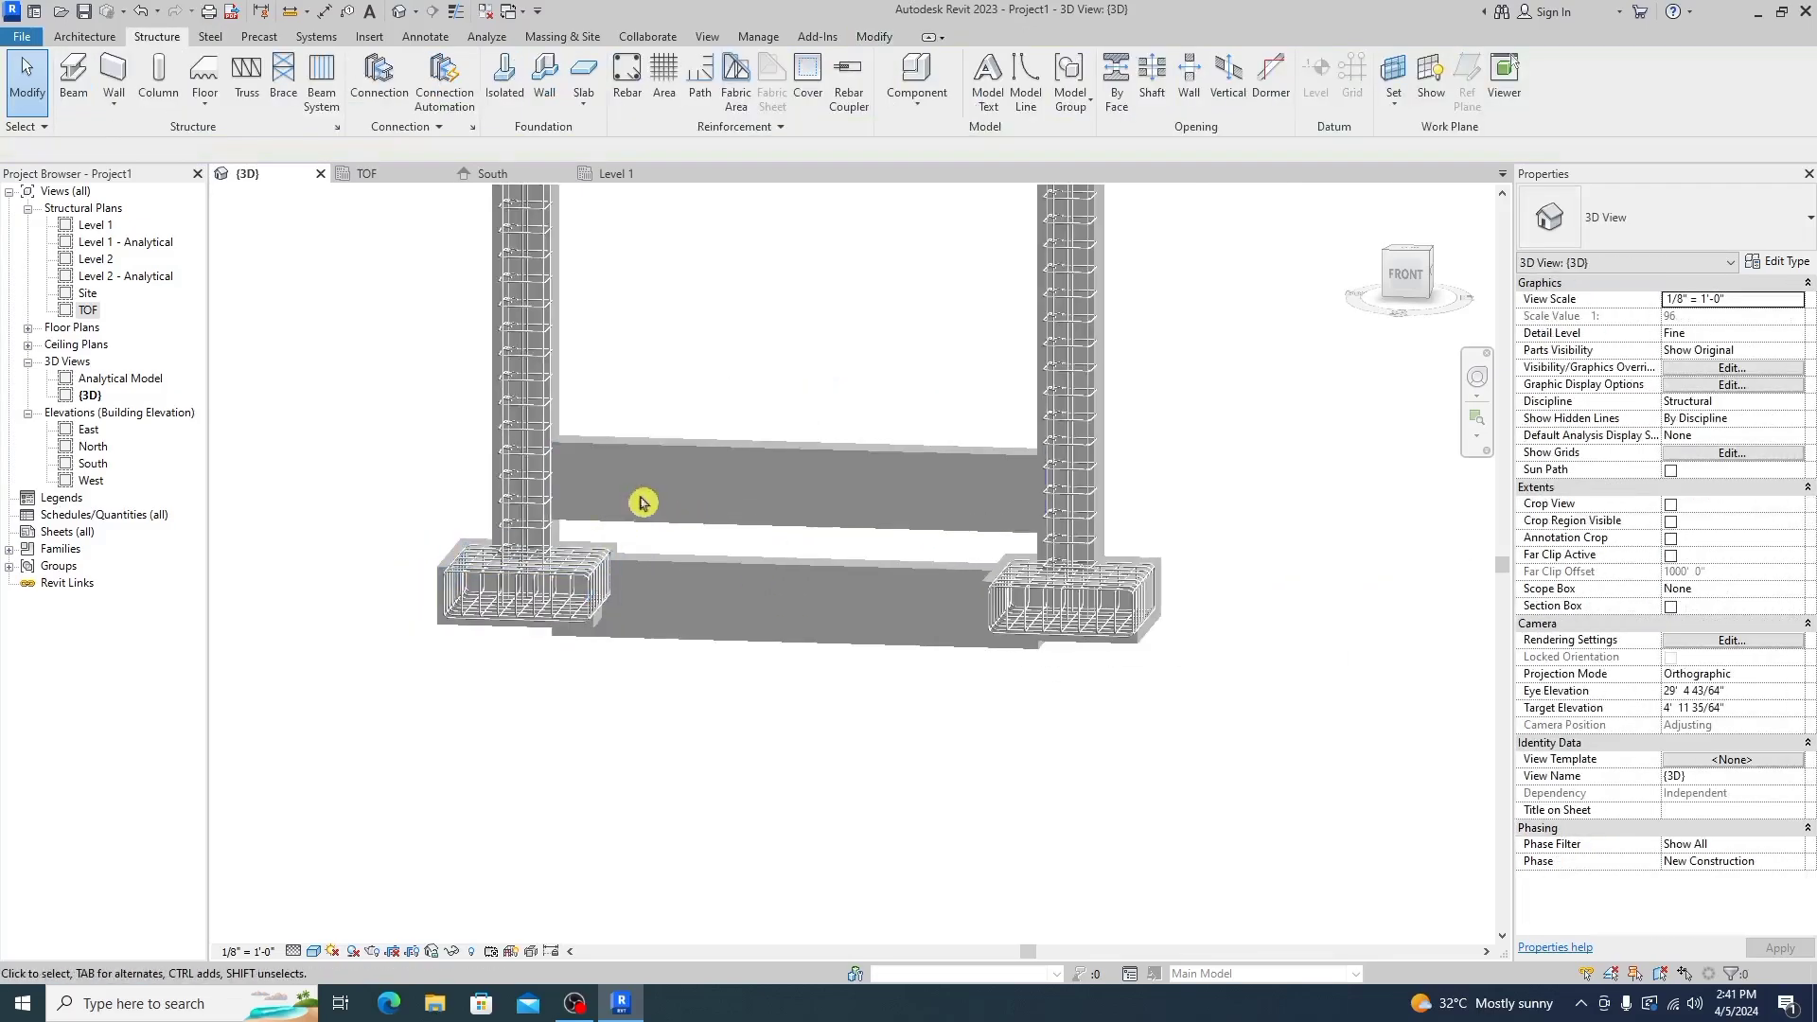
left_click(742, 458)
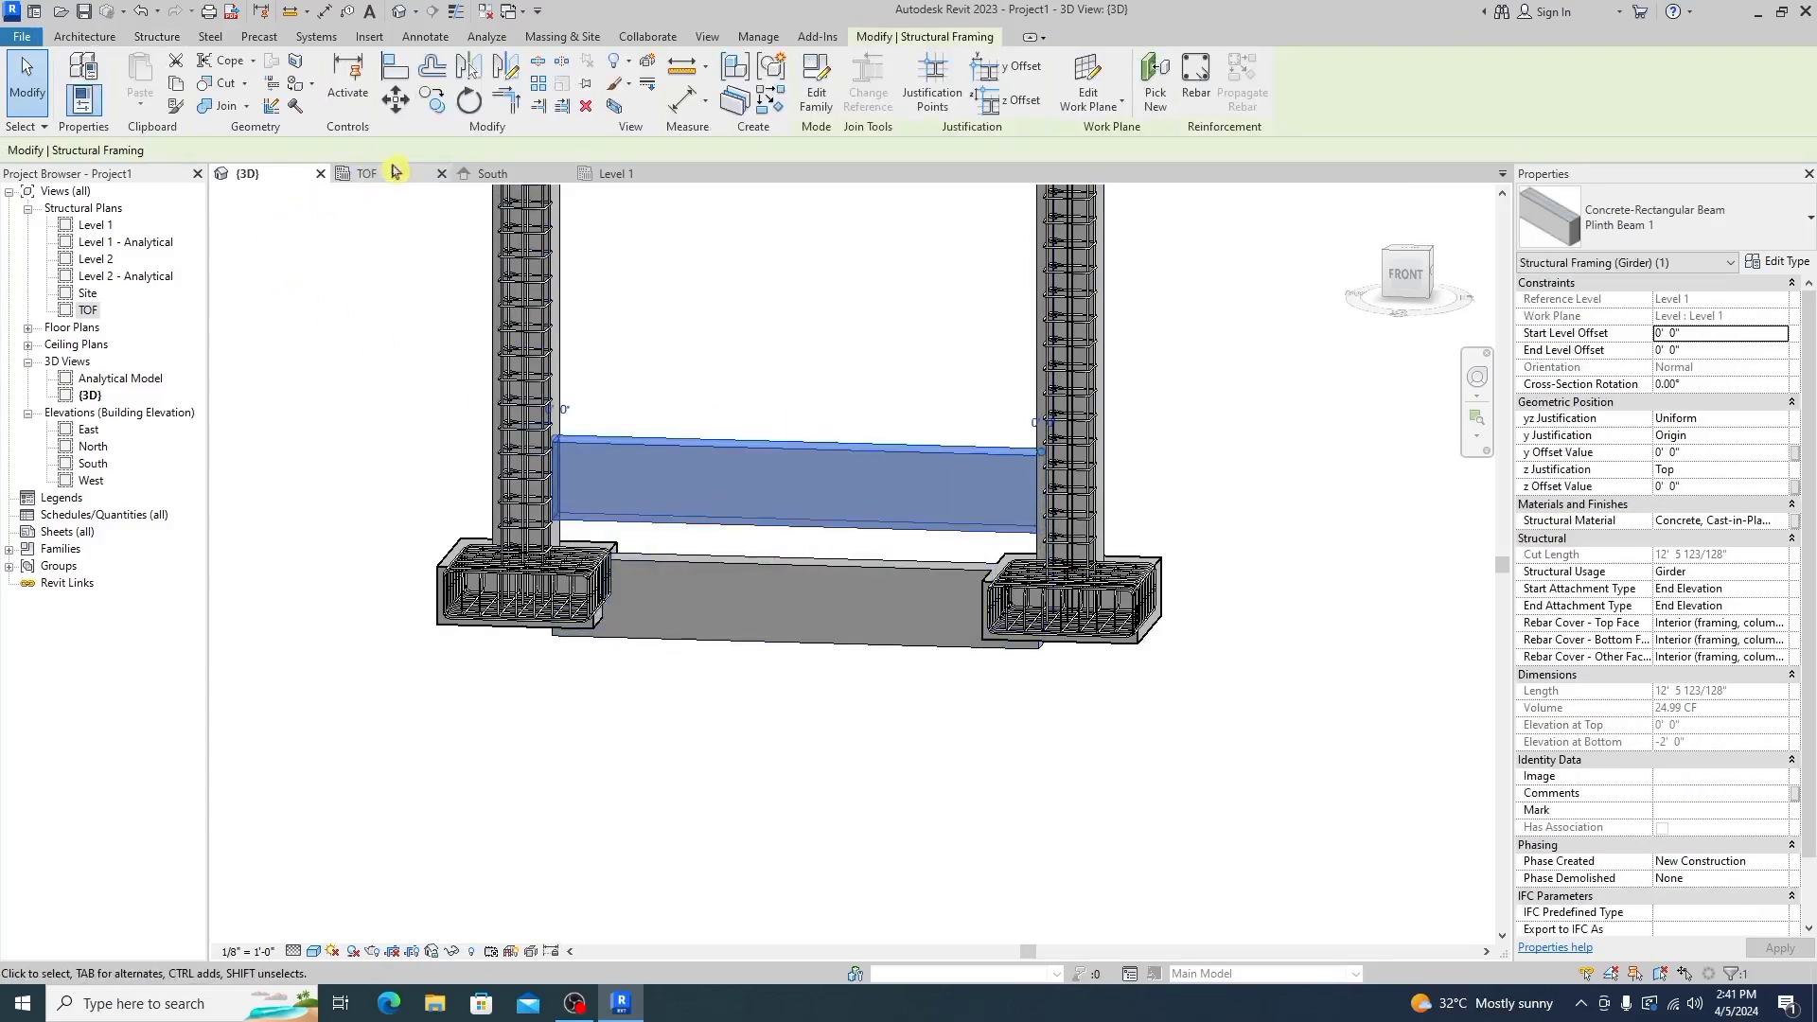
Draw a vertical building section across the plinth beam between the two columns on the Level 1 plan
left_click(598, 174)
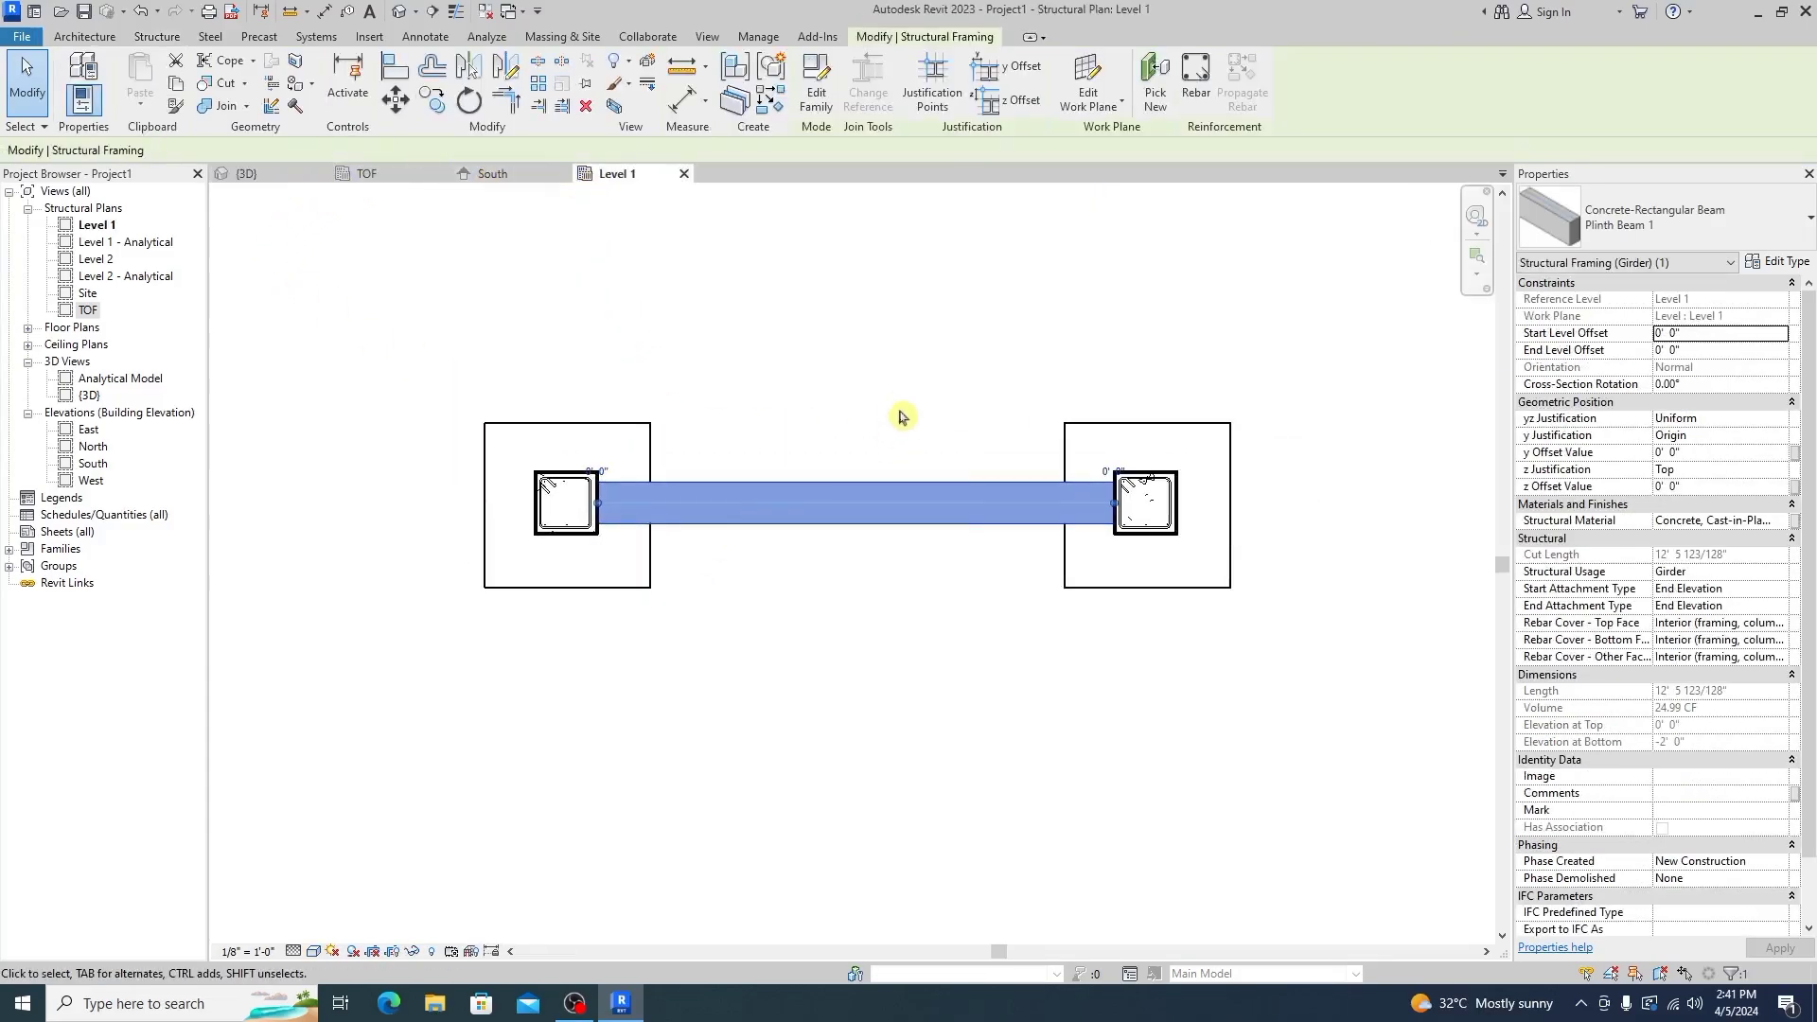
left_click(901, 417)
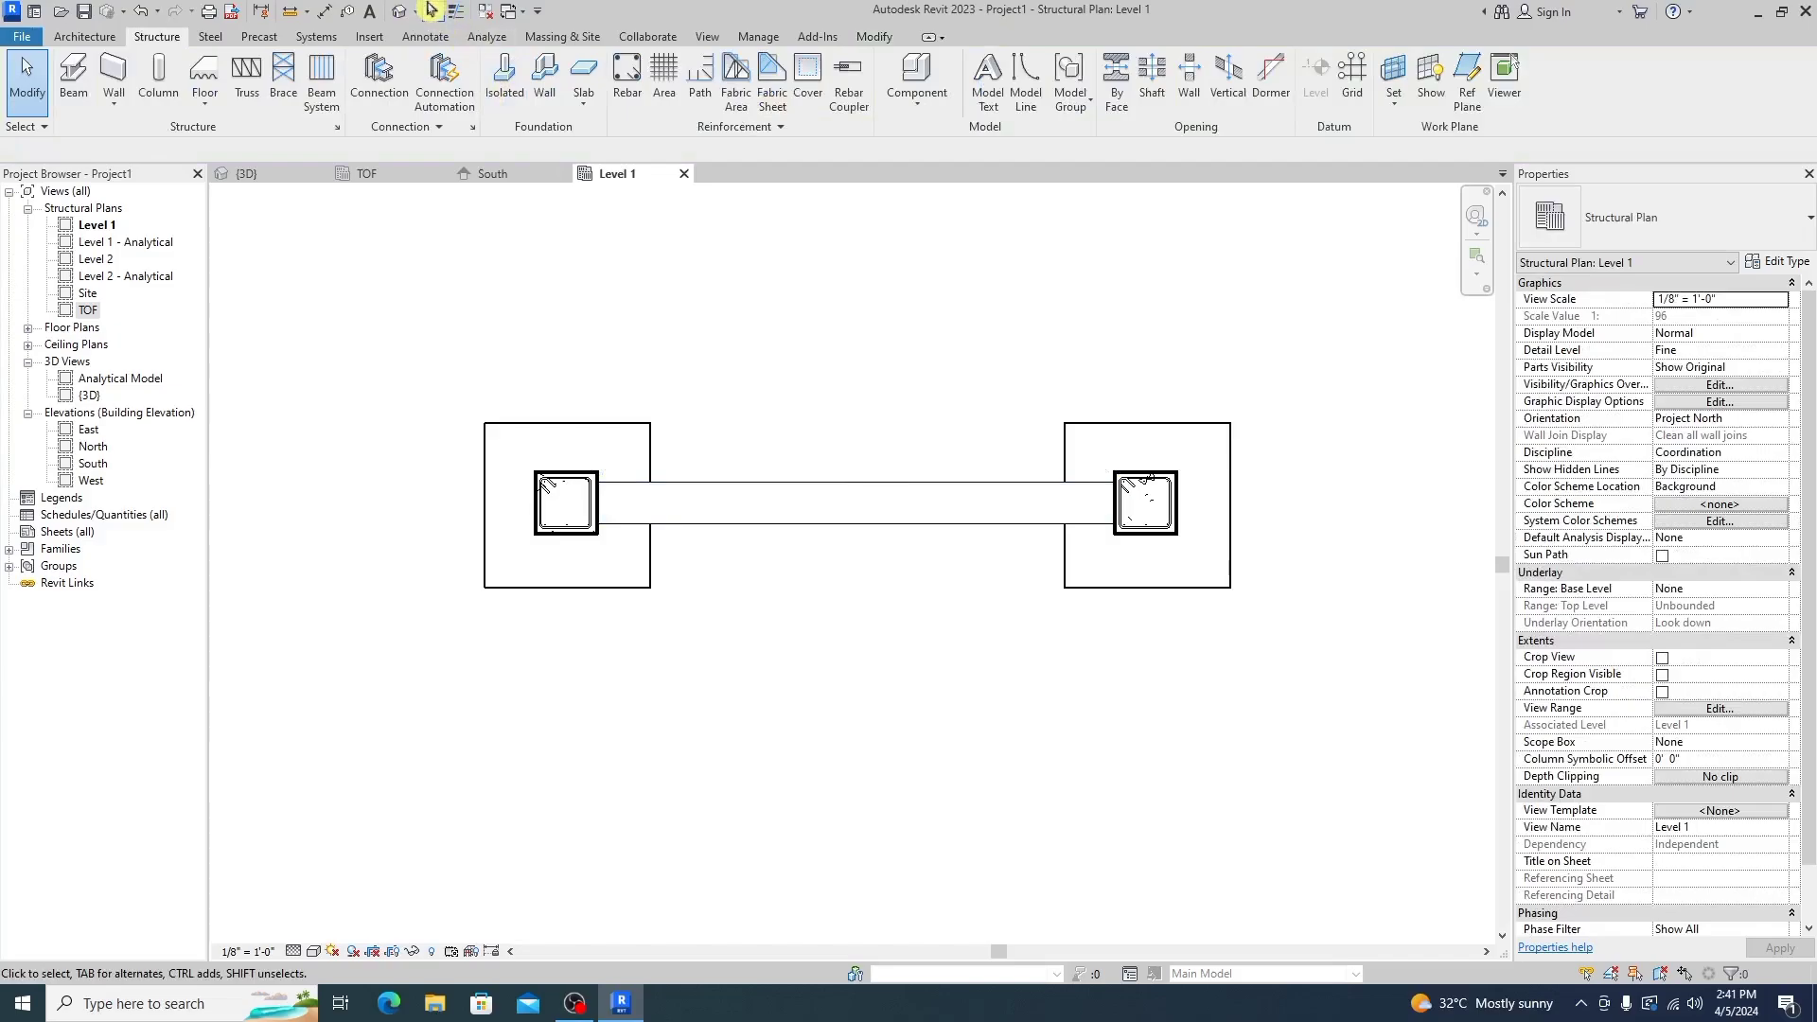
left_click(432, 9)
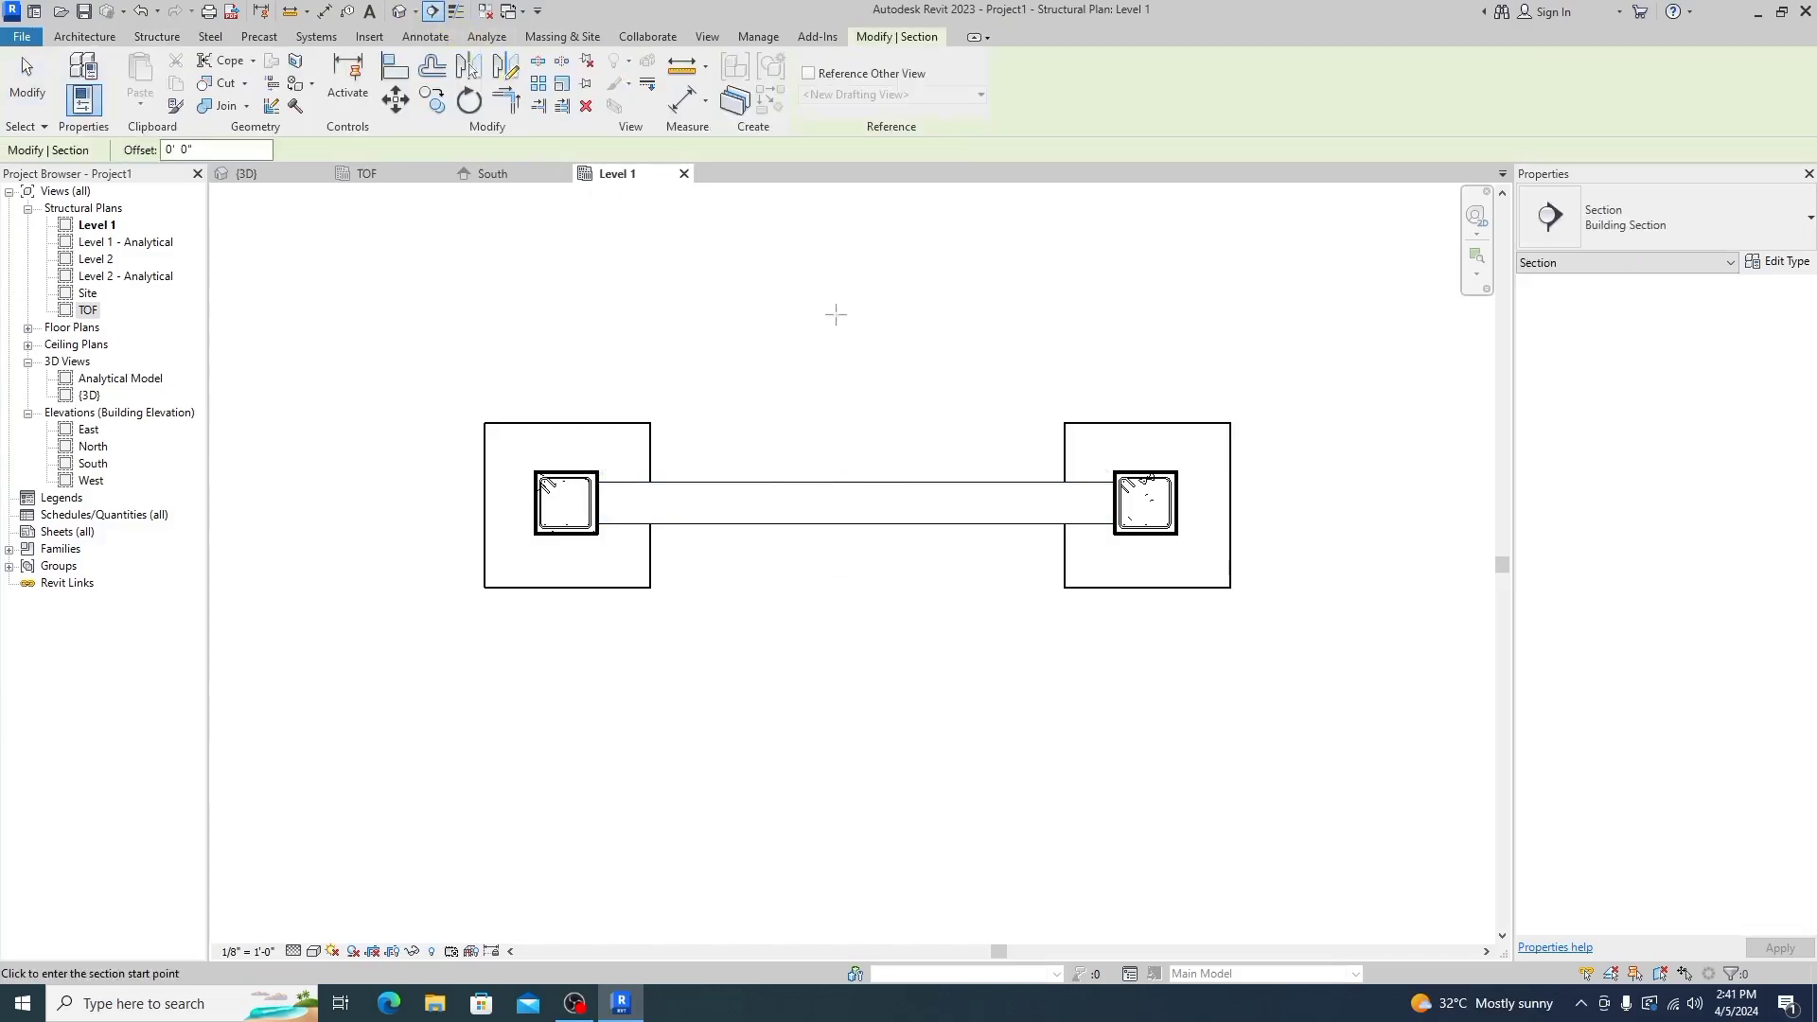
left_click(815, 293)
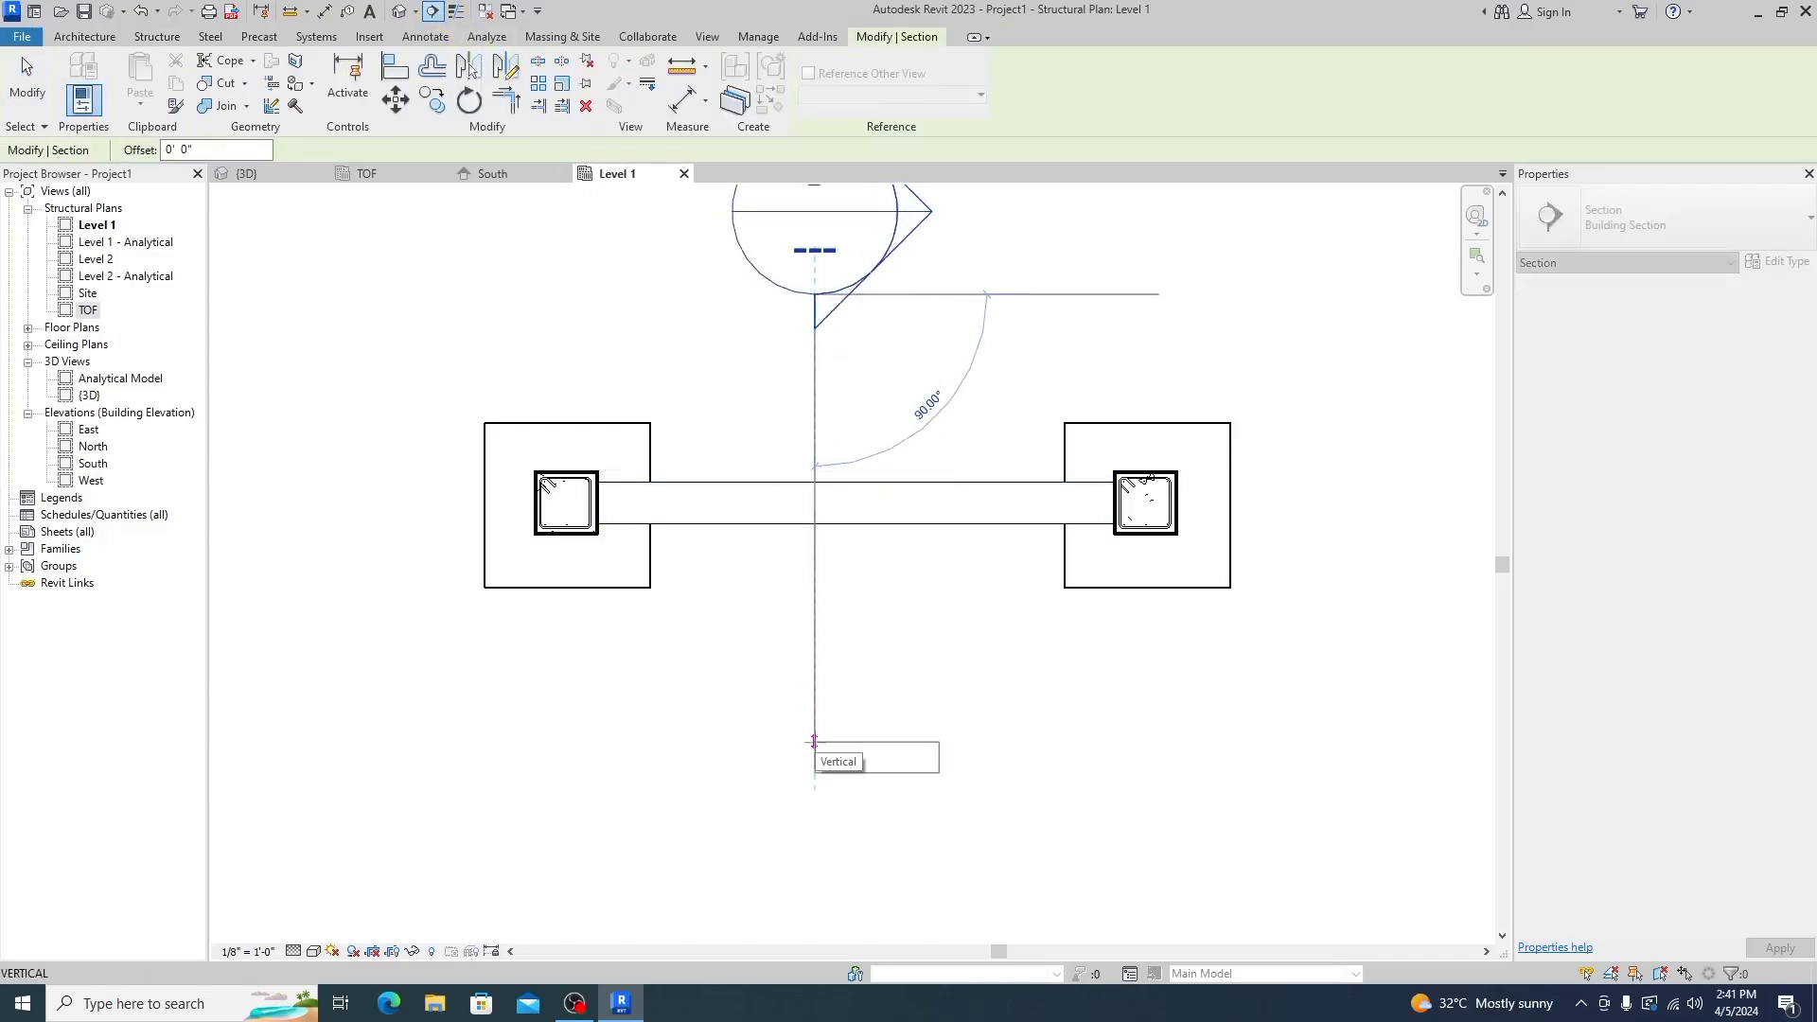
left_click(814, 741)
key("Escape")
key("Escape")
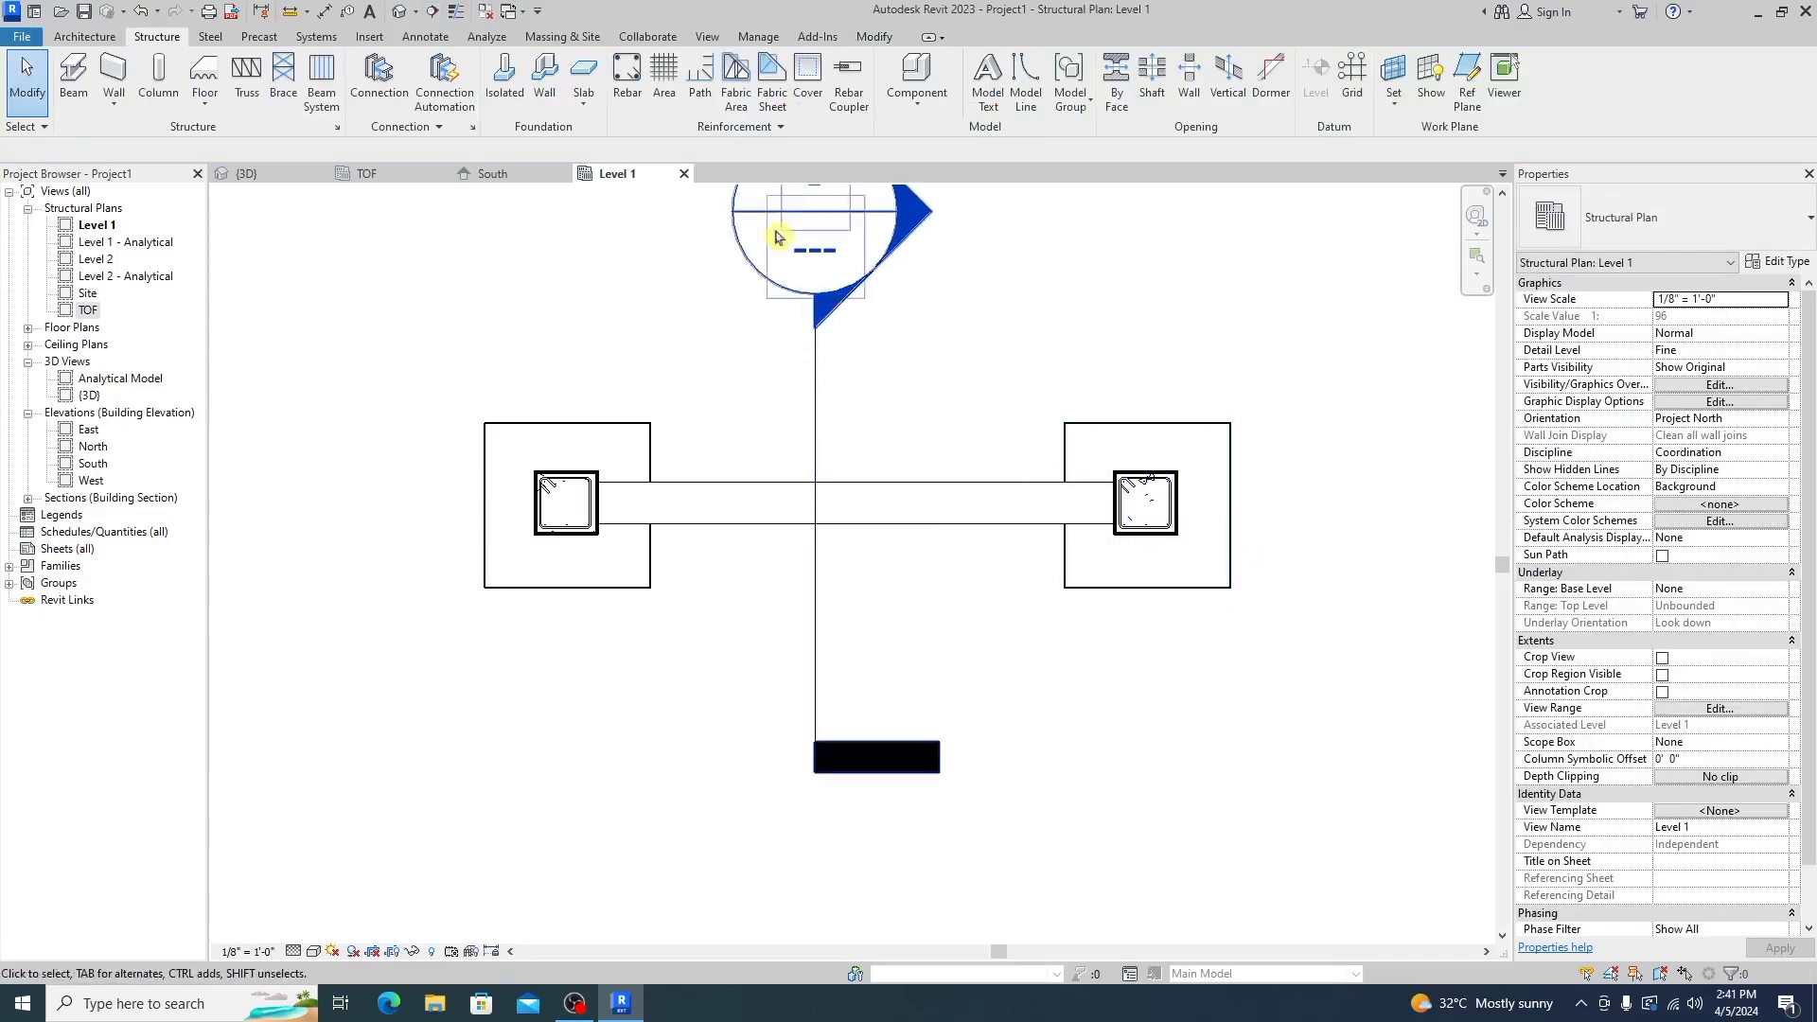
Shorten the section's far clip to about 3' 8 1/2" so it stops before the second column, and open its view at the beams
left_click(814, 402)
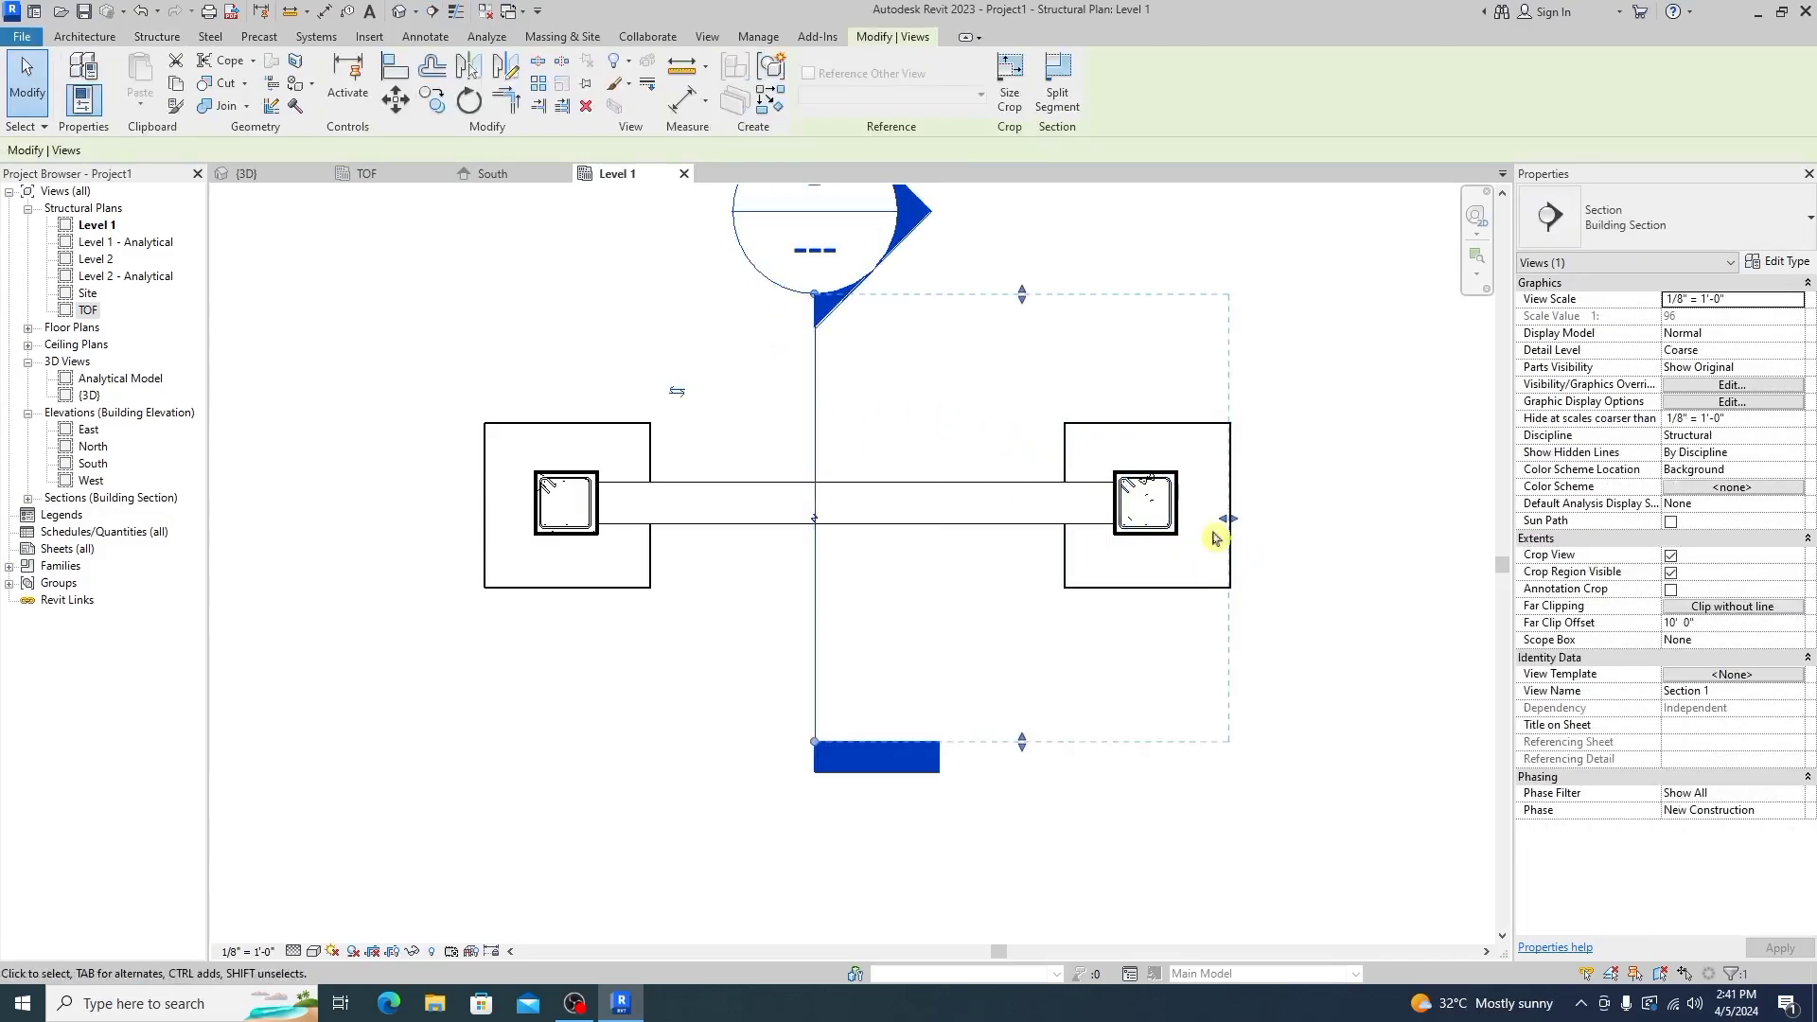
left_click_drag(1222, 523, 967, 519)
scroll(1002, 527, "down", 3)
scroll(1006, 385, "up", 3)
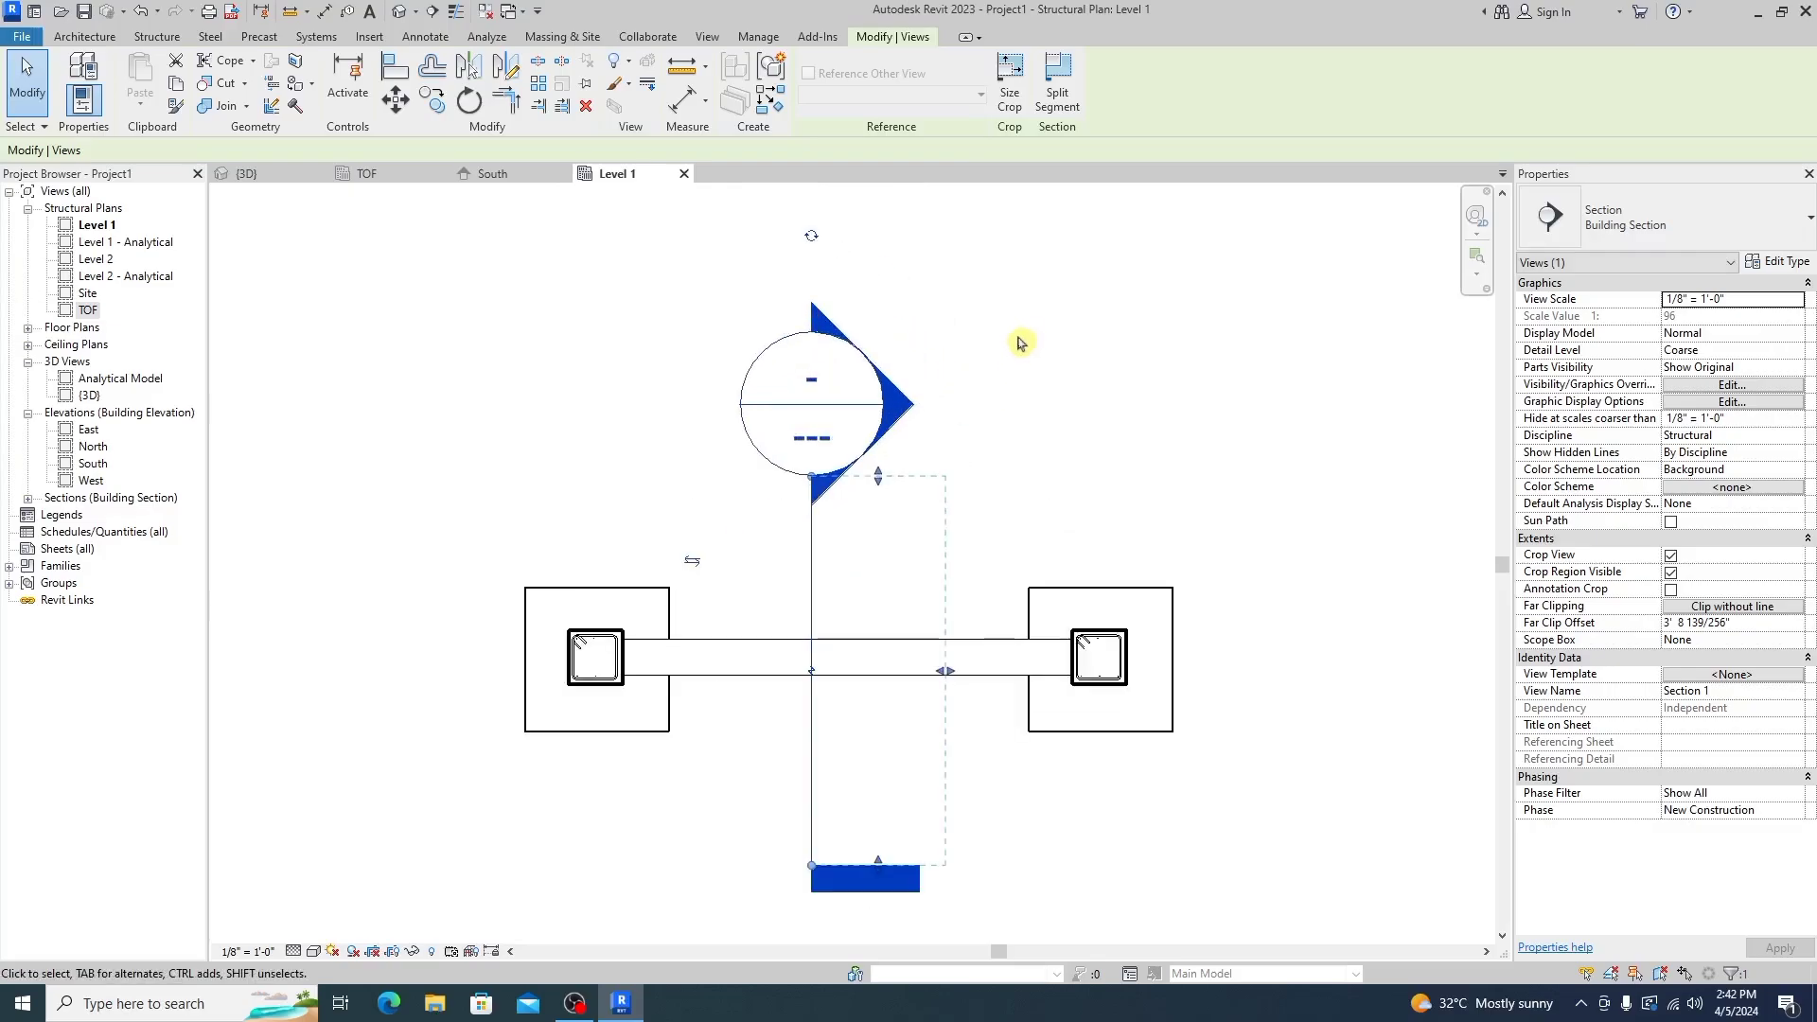
scroll(1022, 337, "down", 3)
scroll(929, 470, "up", 2)
left_click(894, 433)
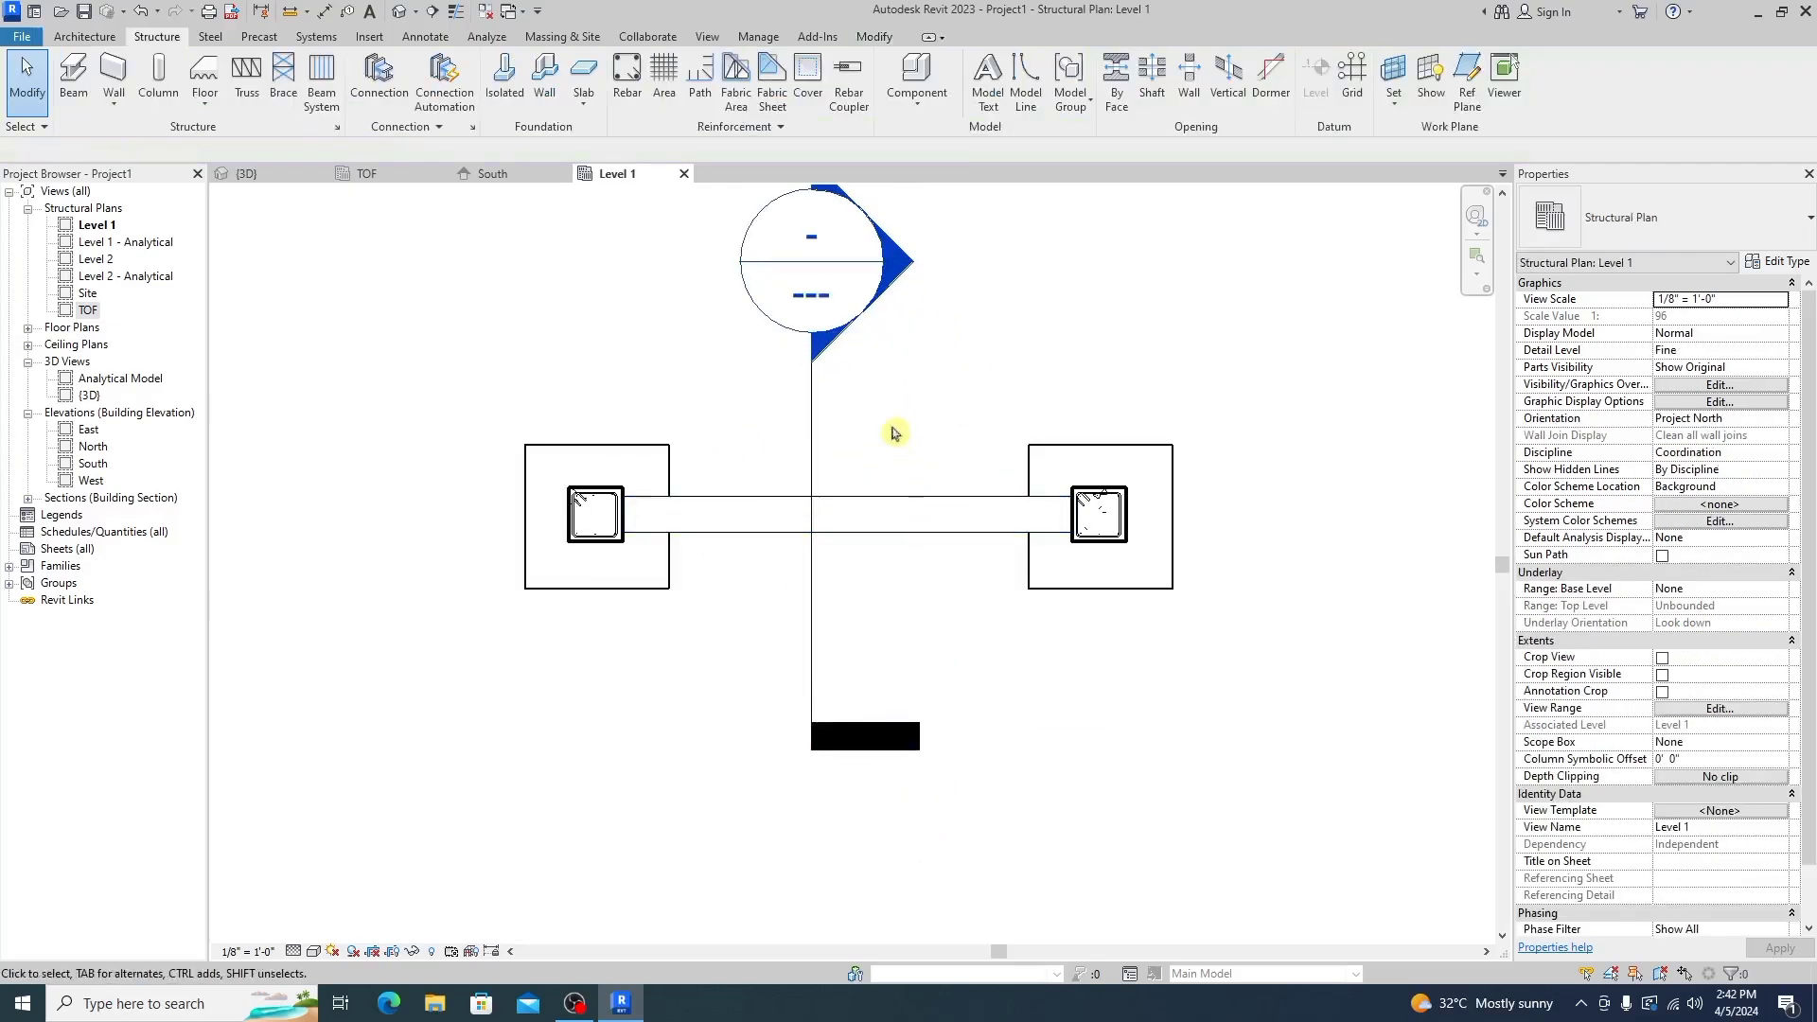
double_click(902, 264)
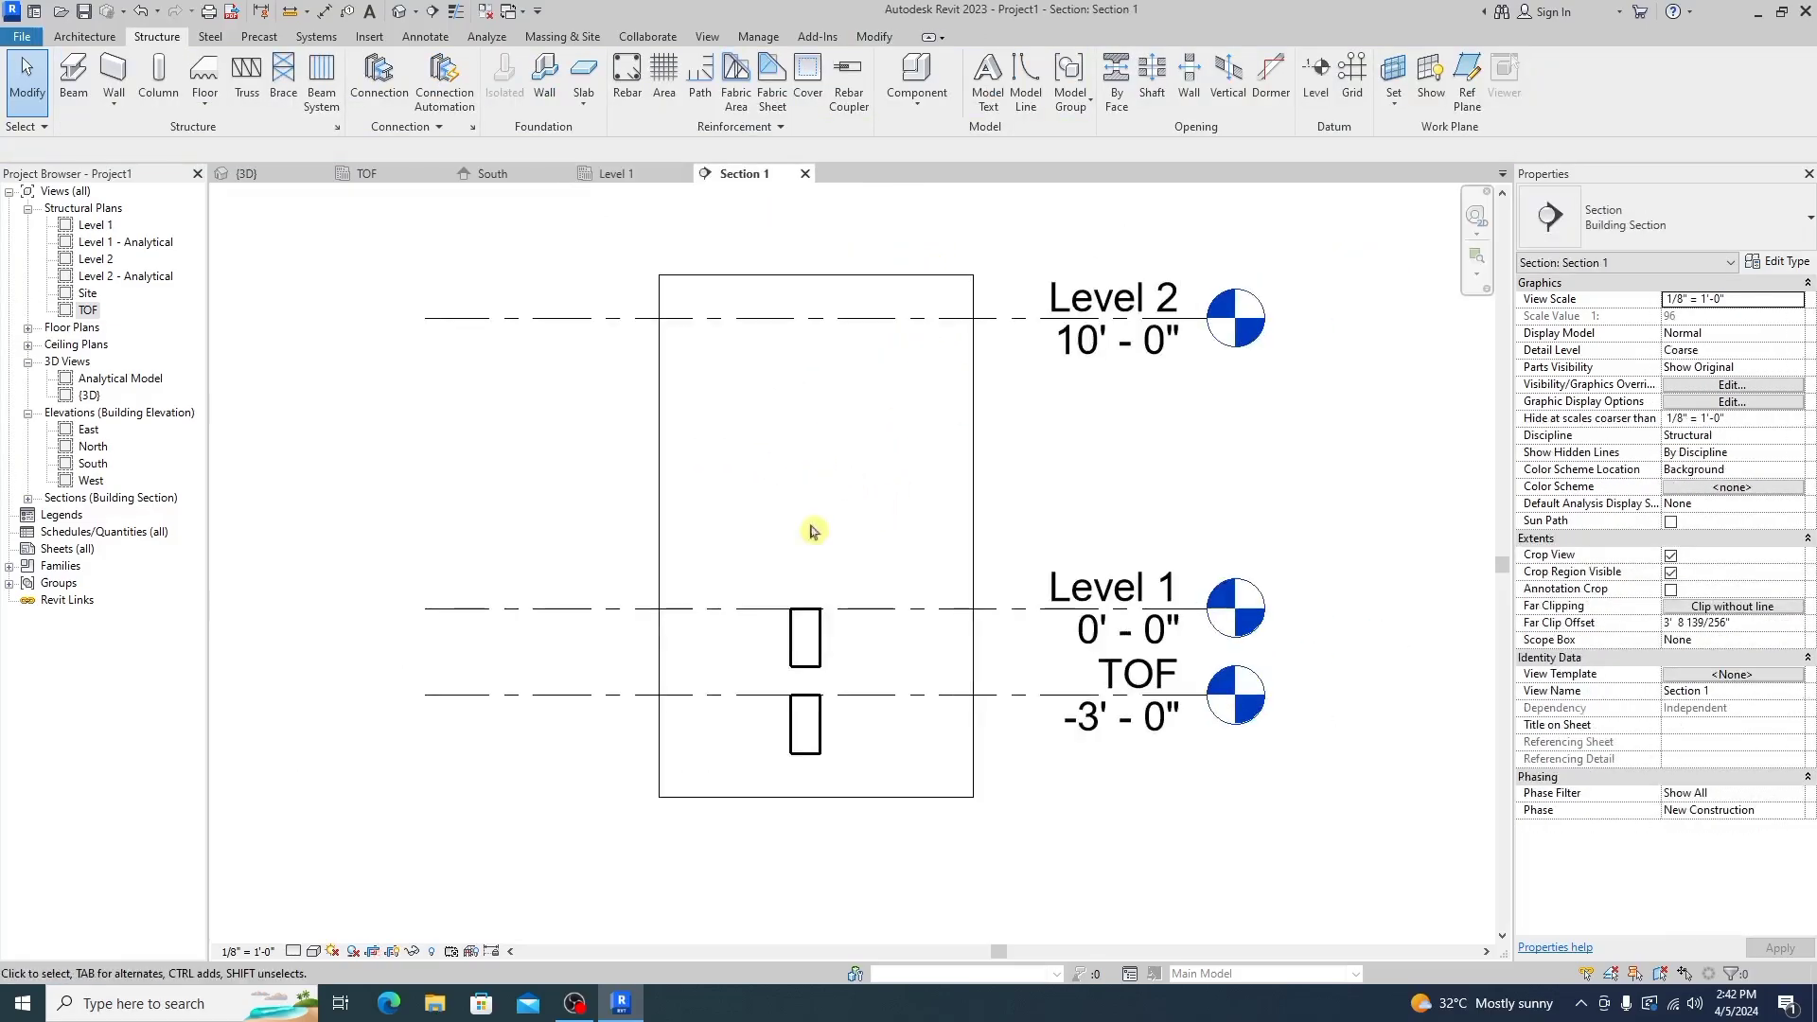
scroll(812, 531, "up", 5)
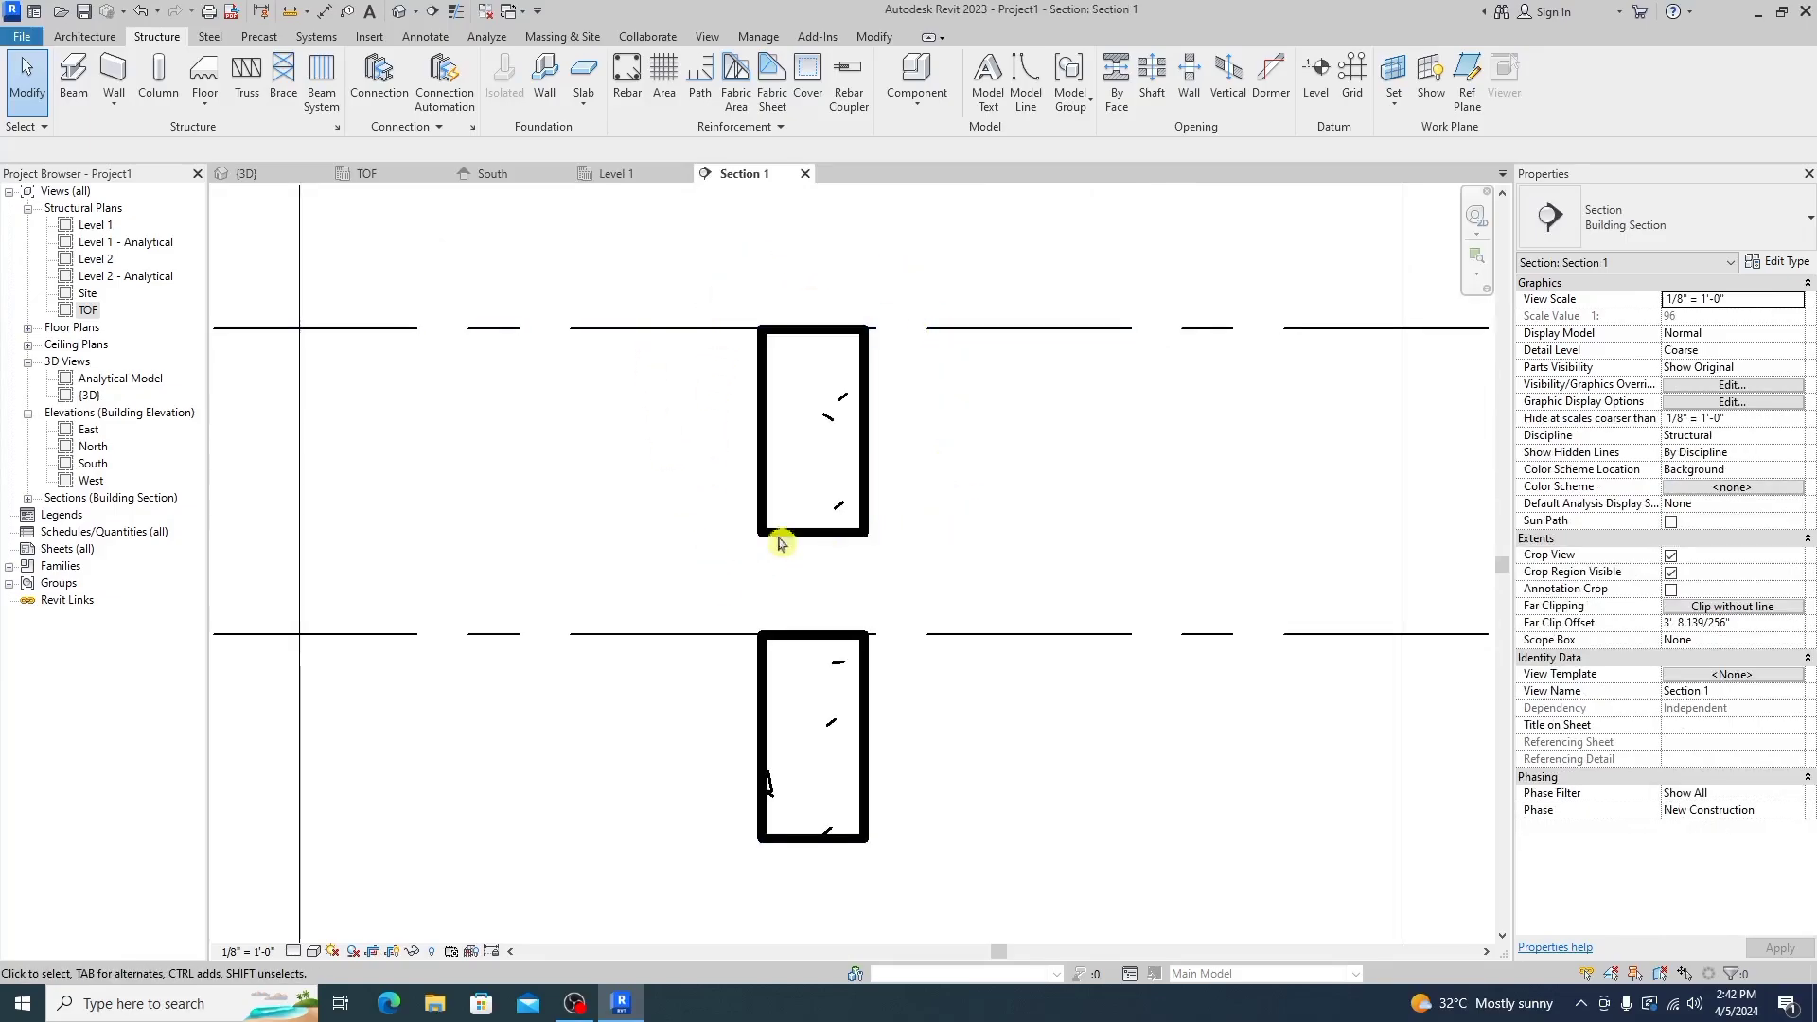
scroll(867, 438, "up", 5)
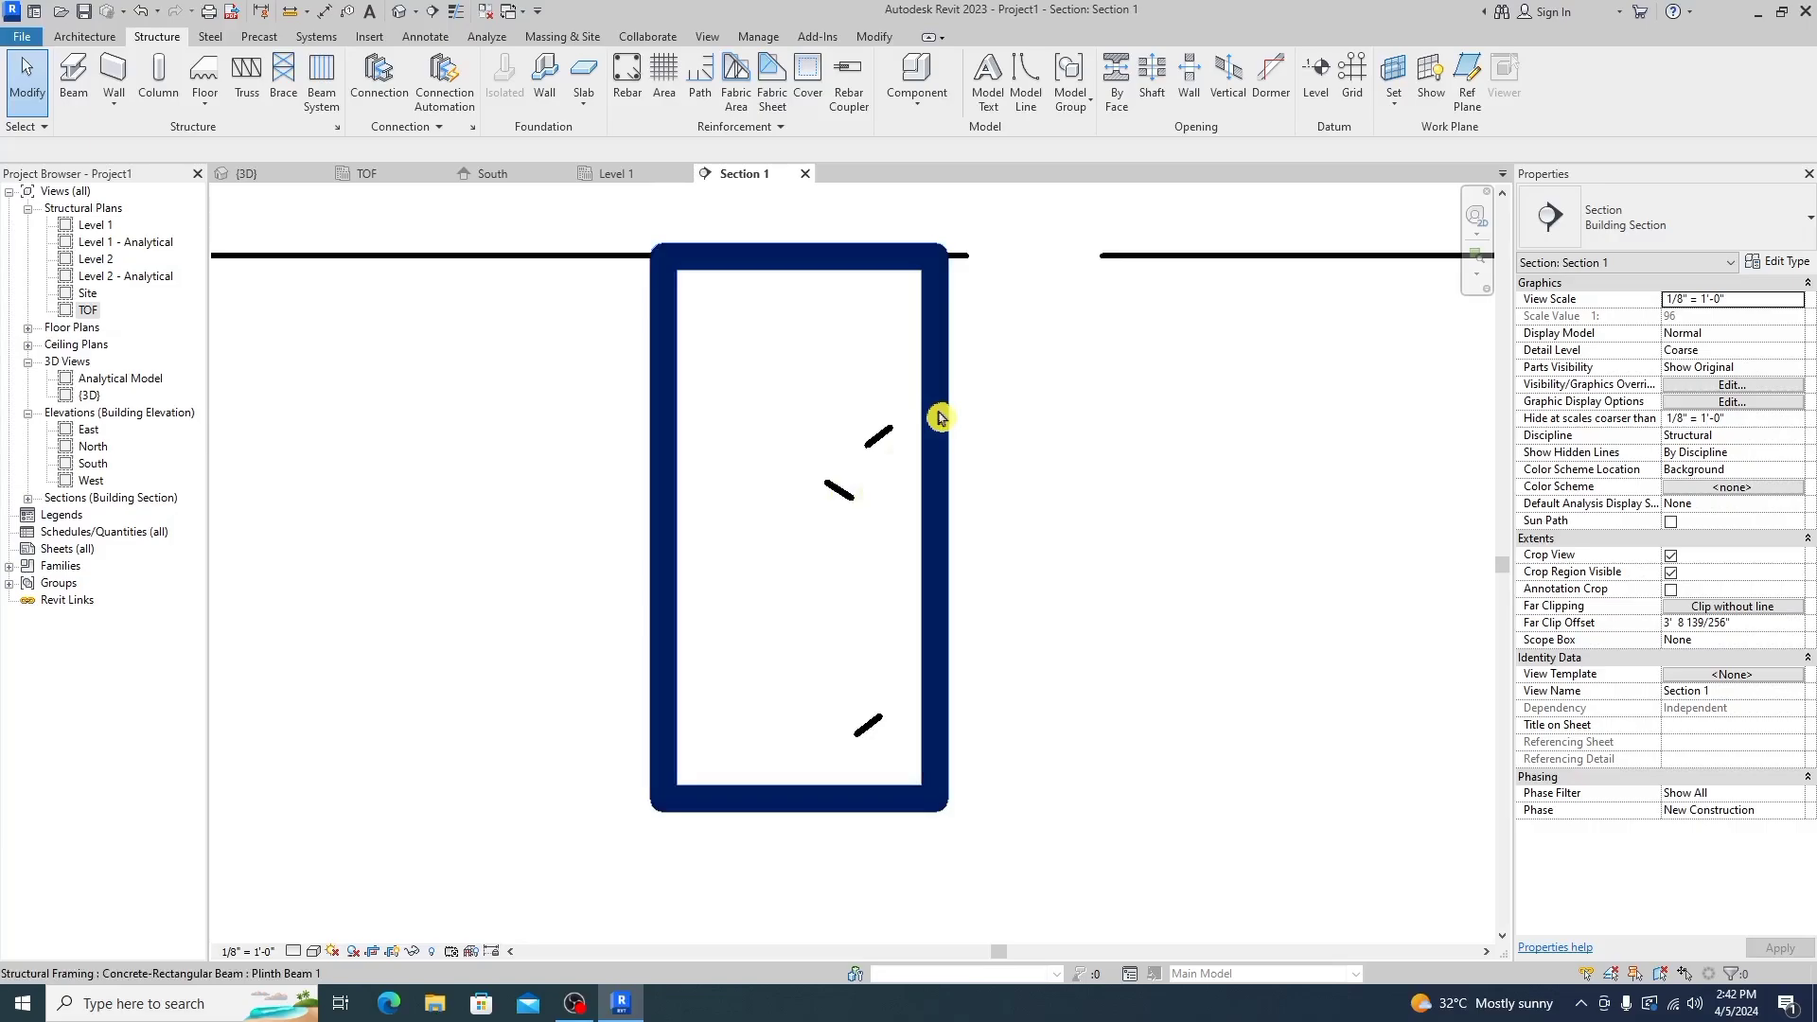
Place three #4 straight bars, shape 00, perpendicular to cover along the top of the Level 1 plinth beam
left_click(940, 417)
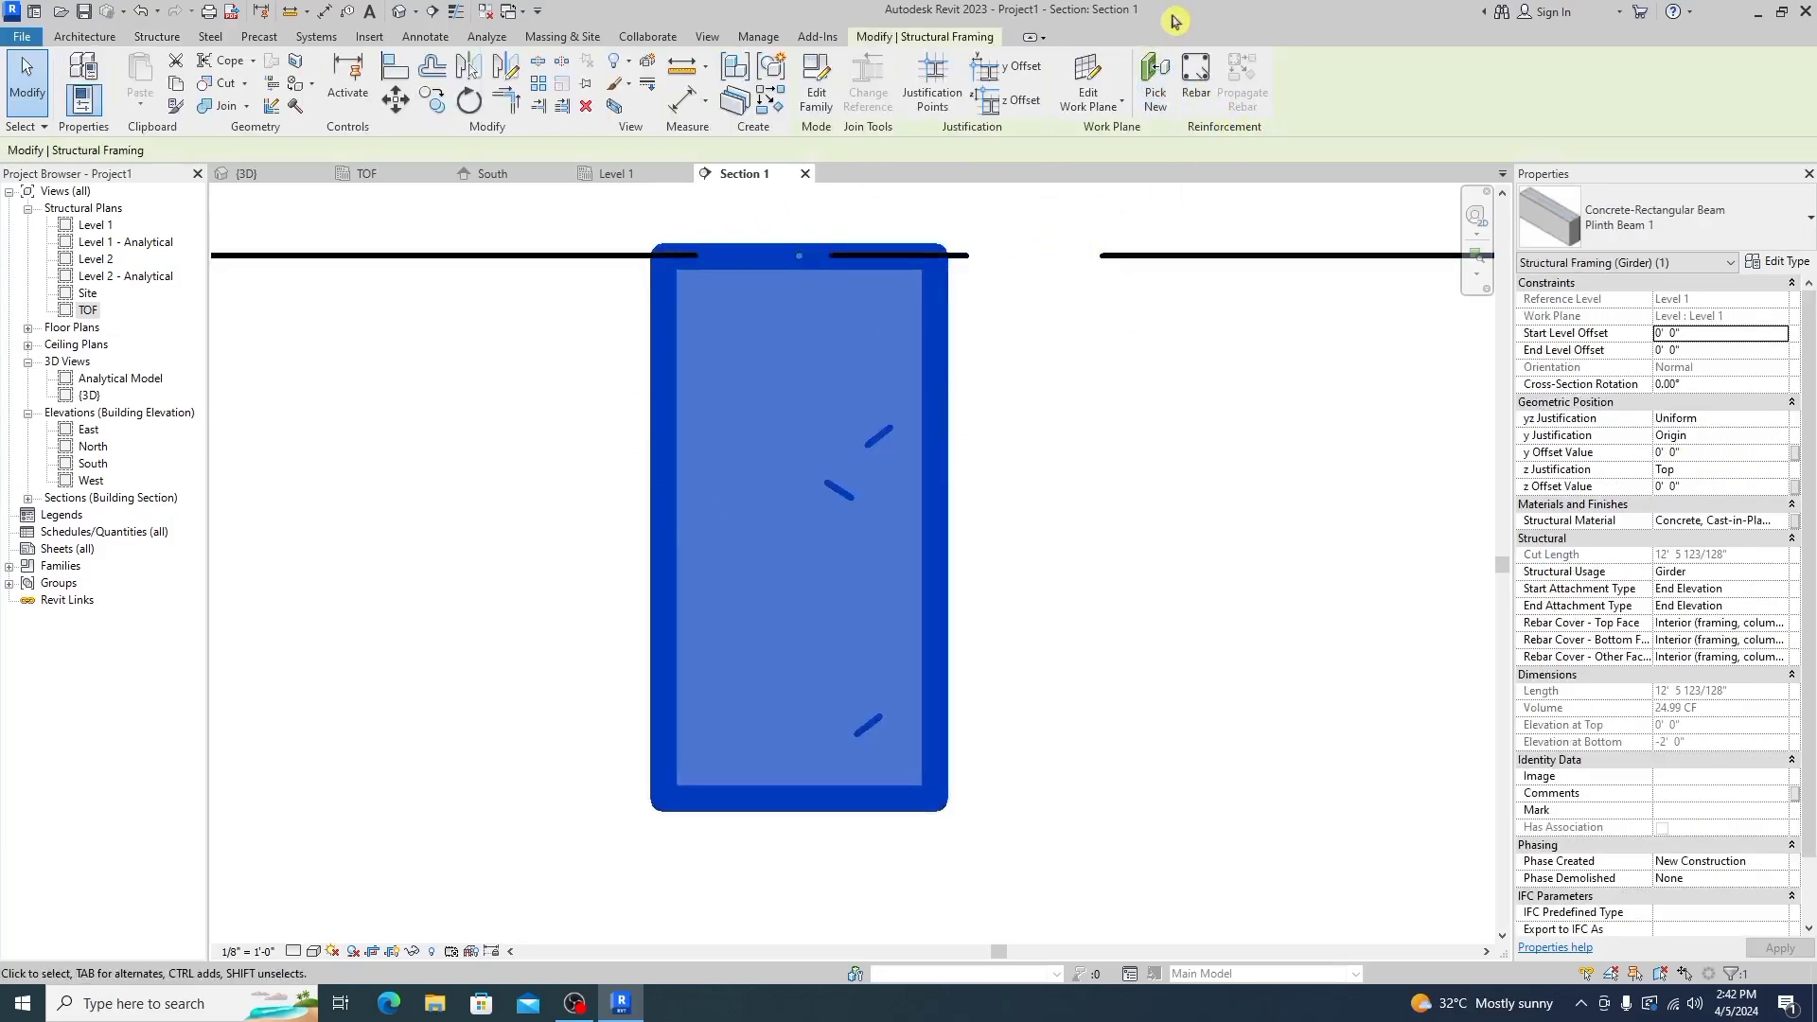
left_click(1198, 85)
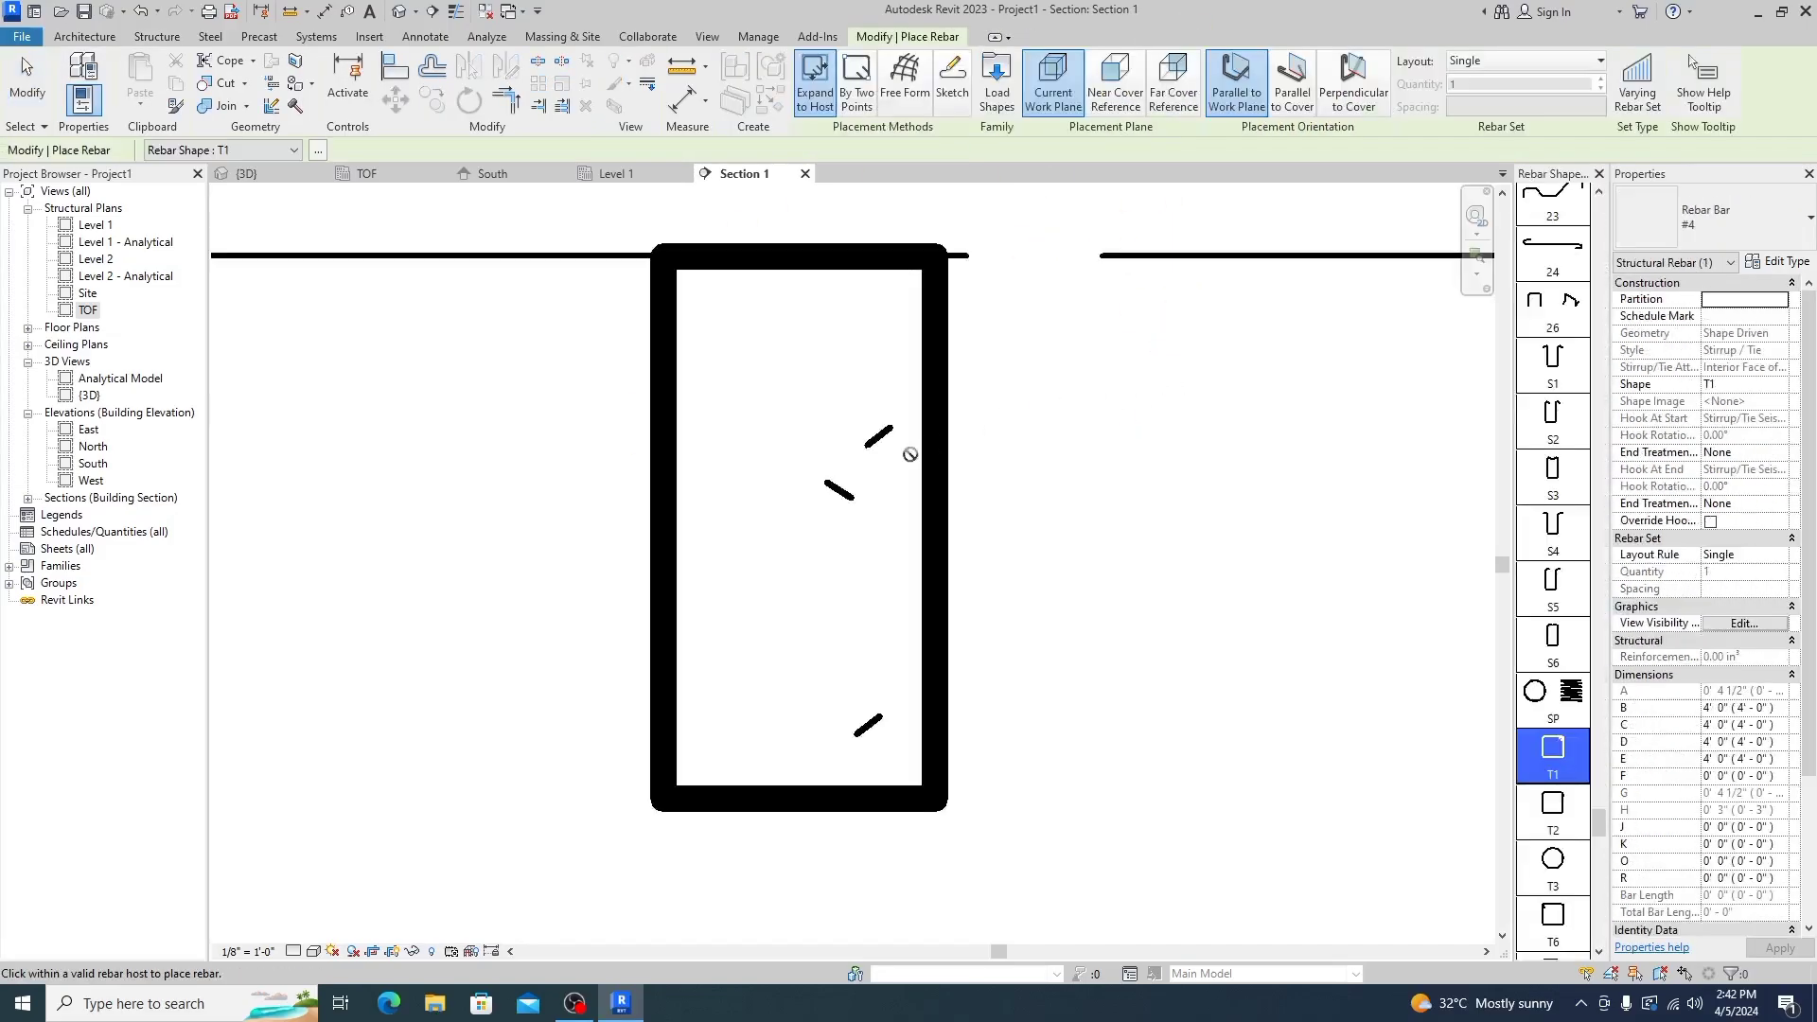
scroll(1560, 470, "up", 3)
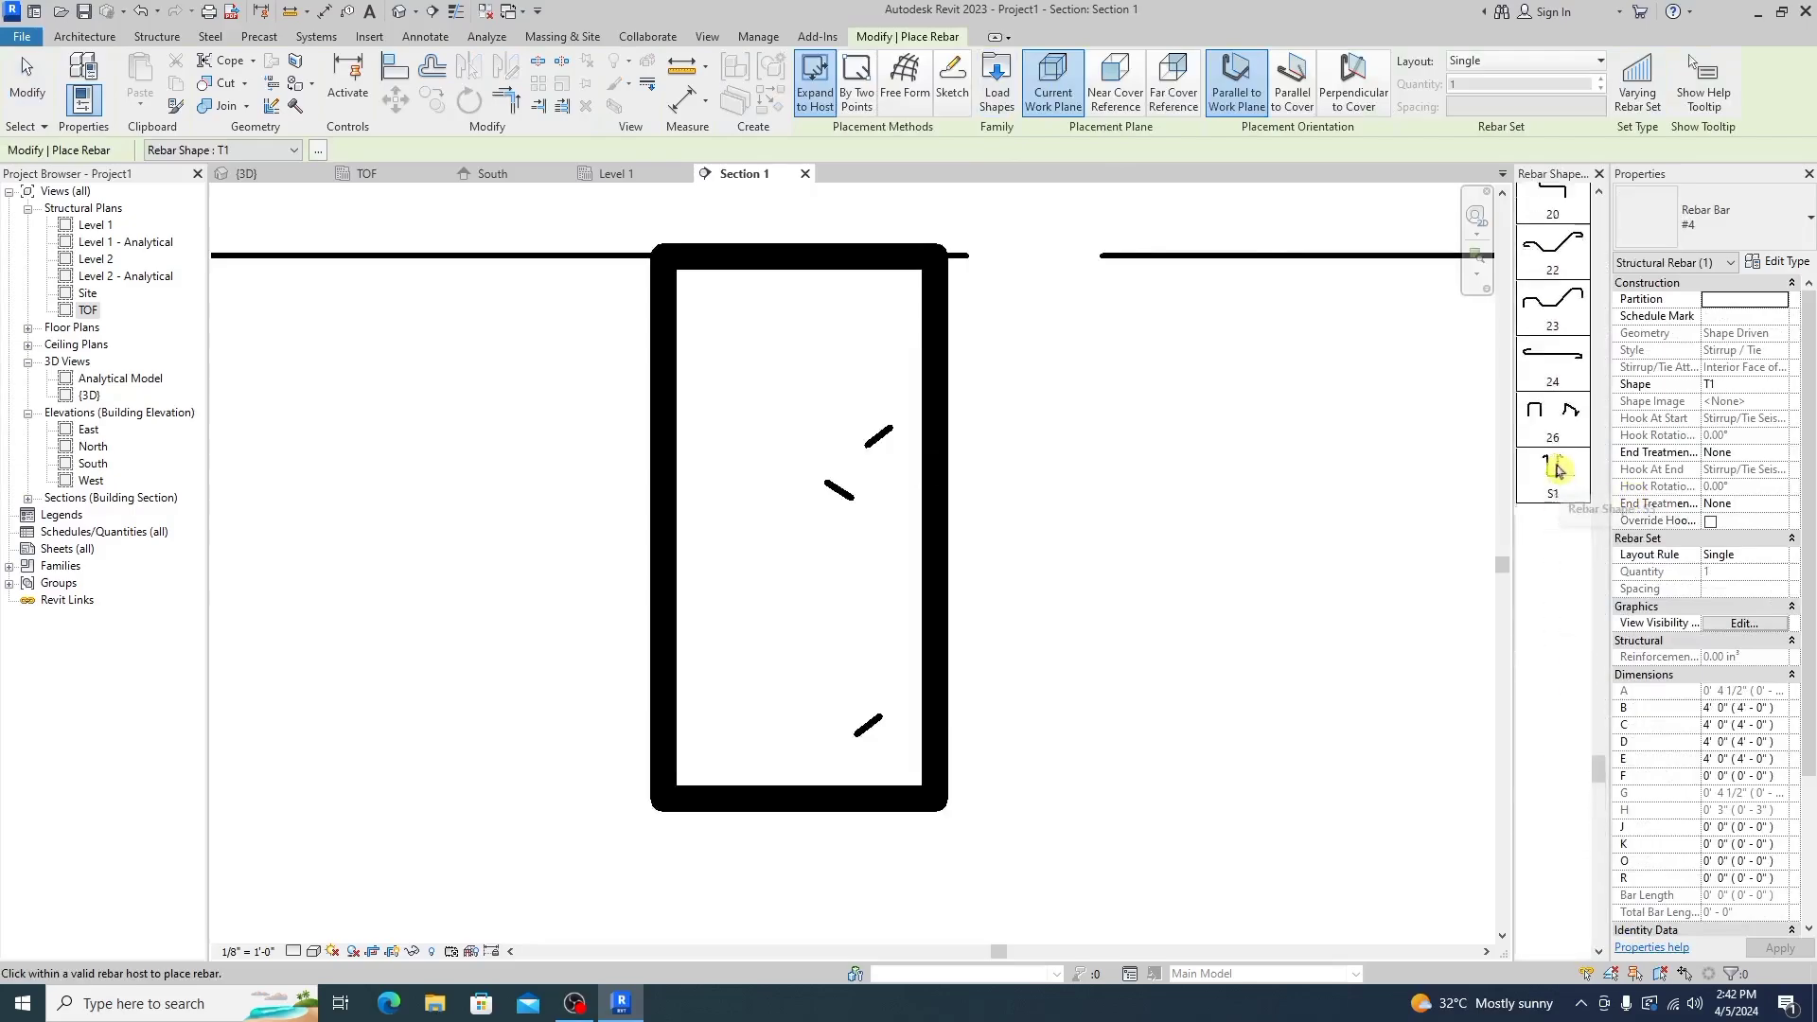
scroll(1560, 471, "up", 8)
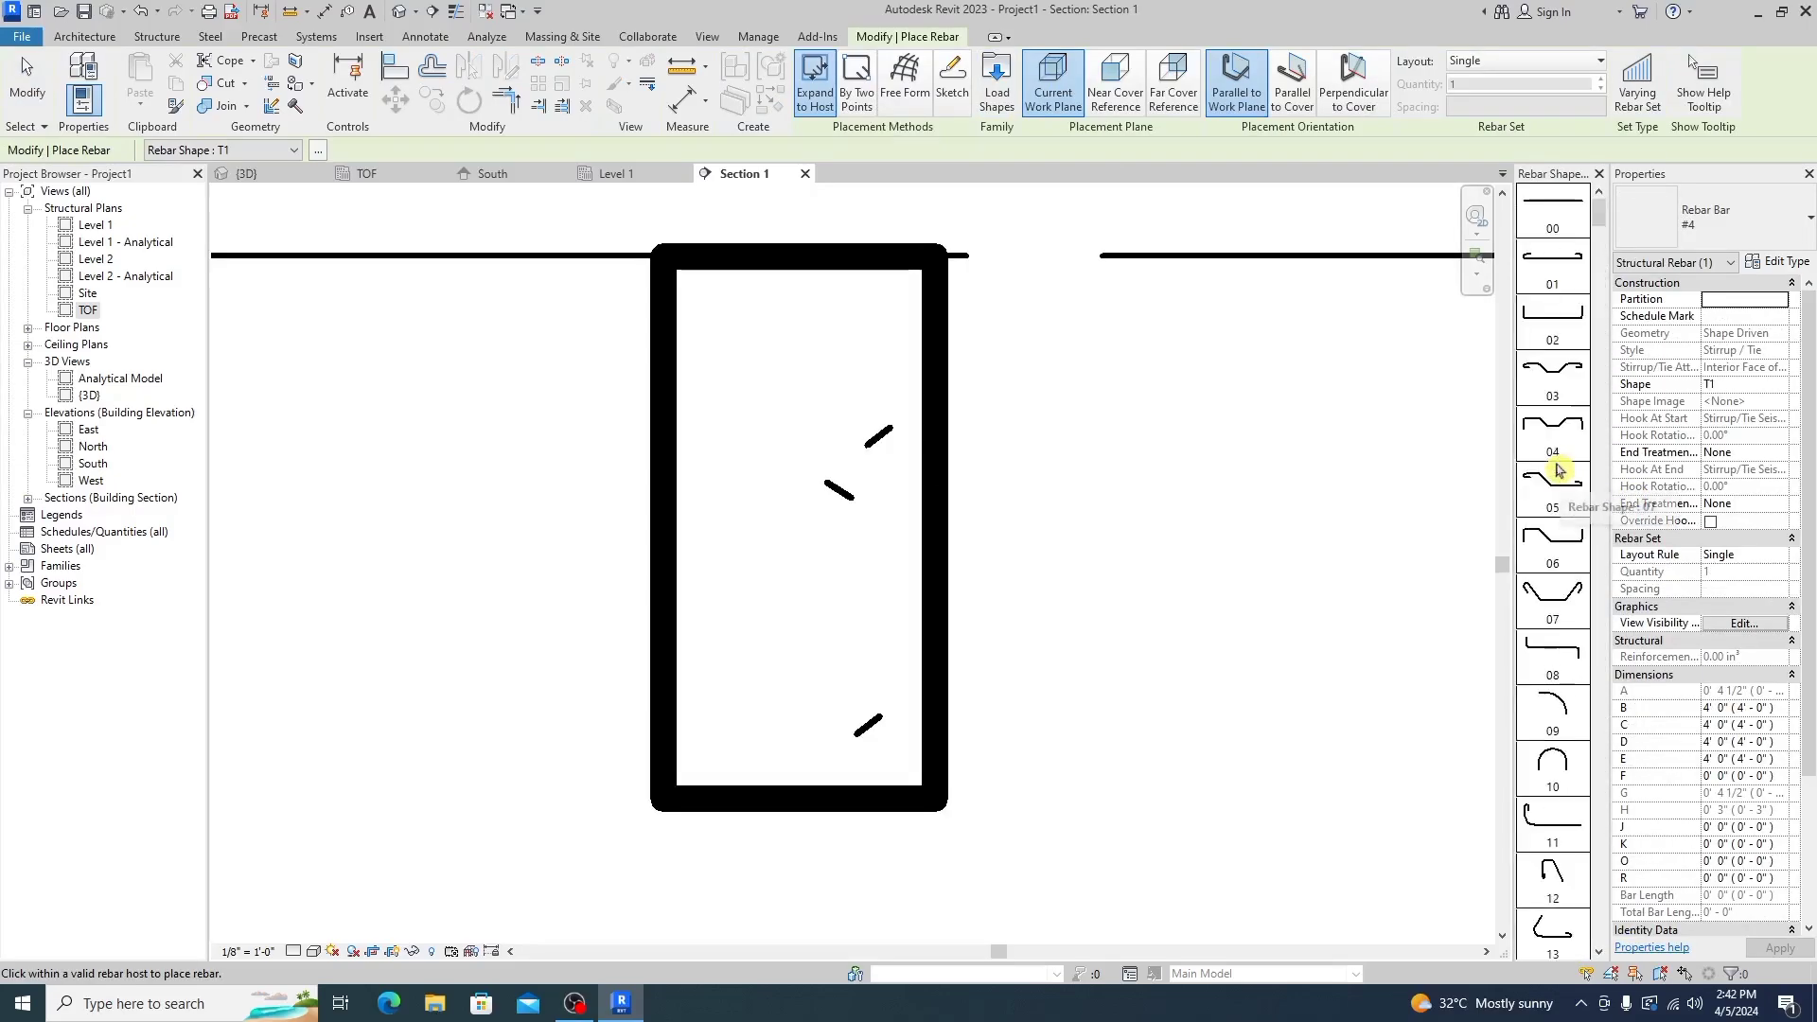
left_click(1550, 213)
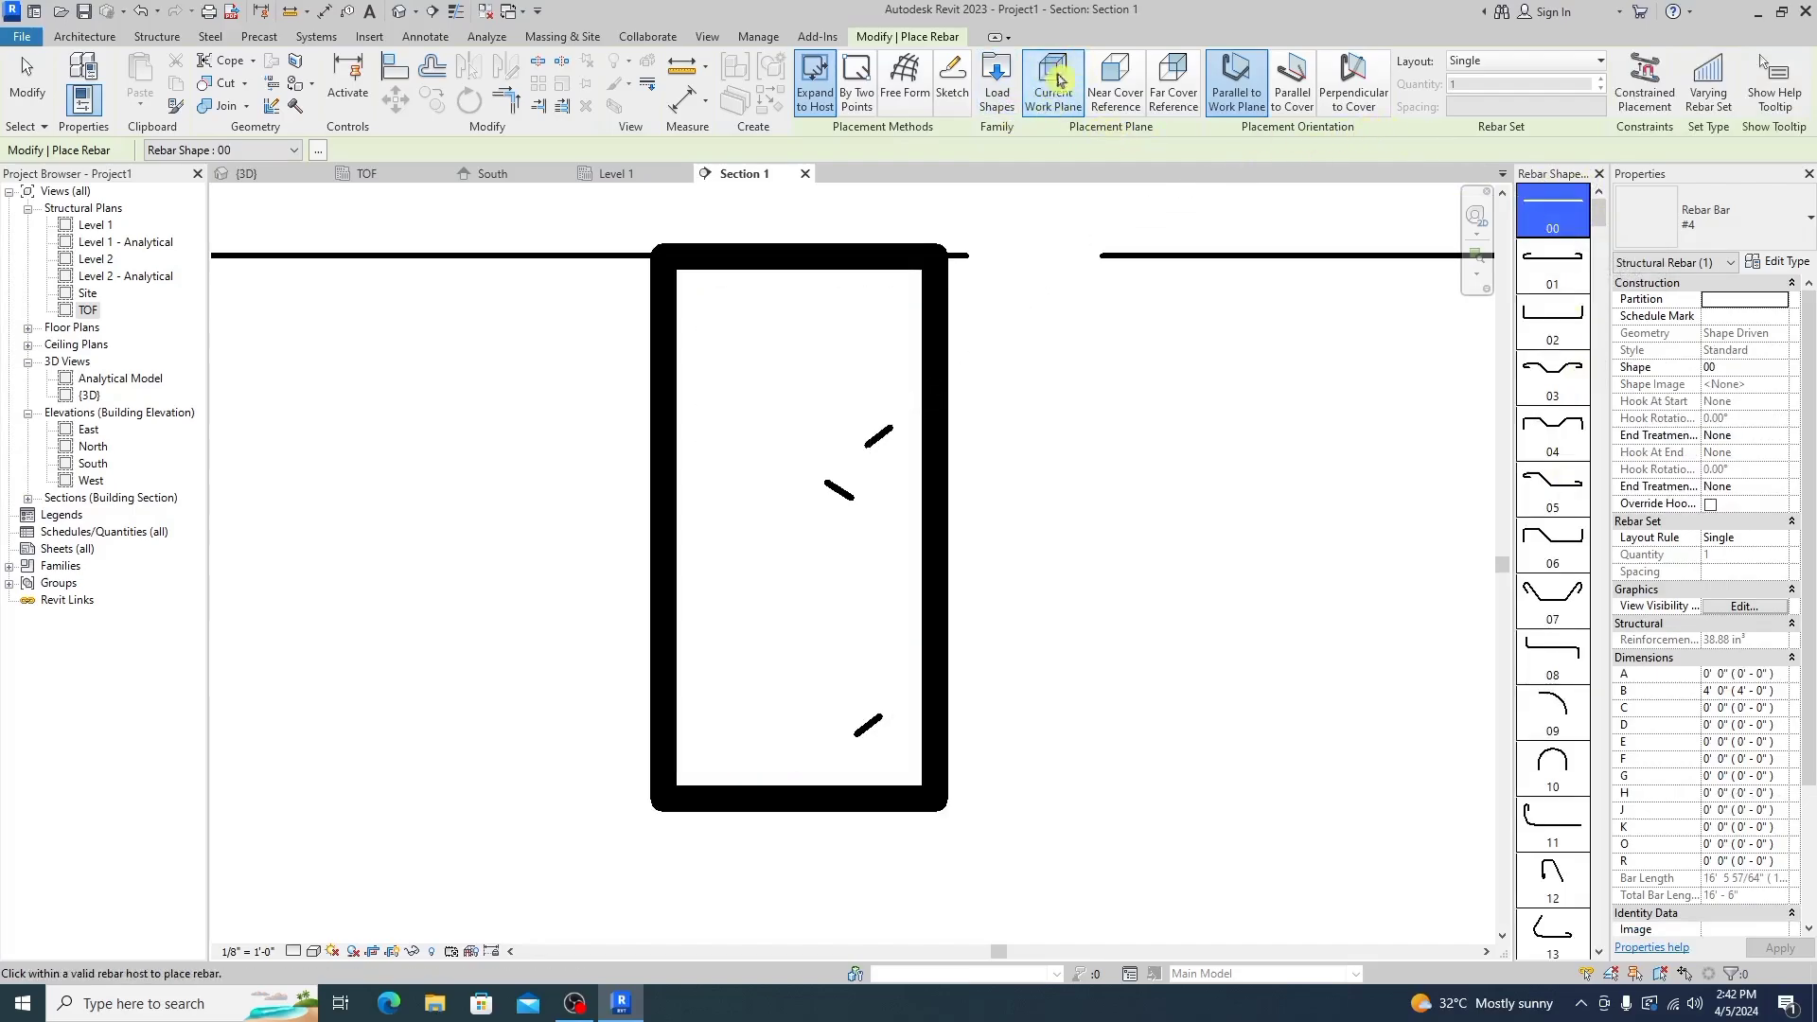
left_click(1353, 83)
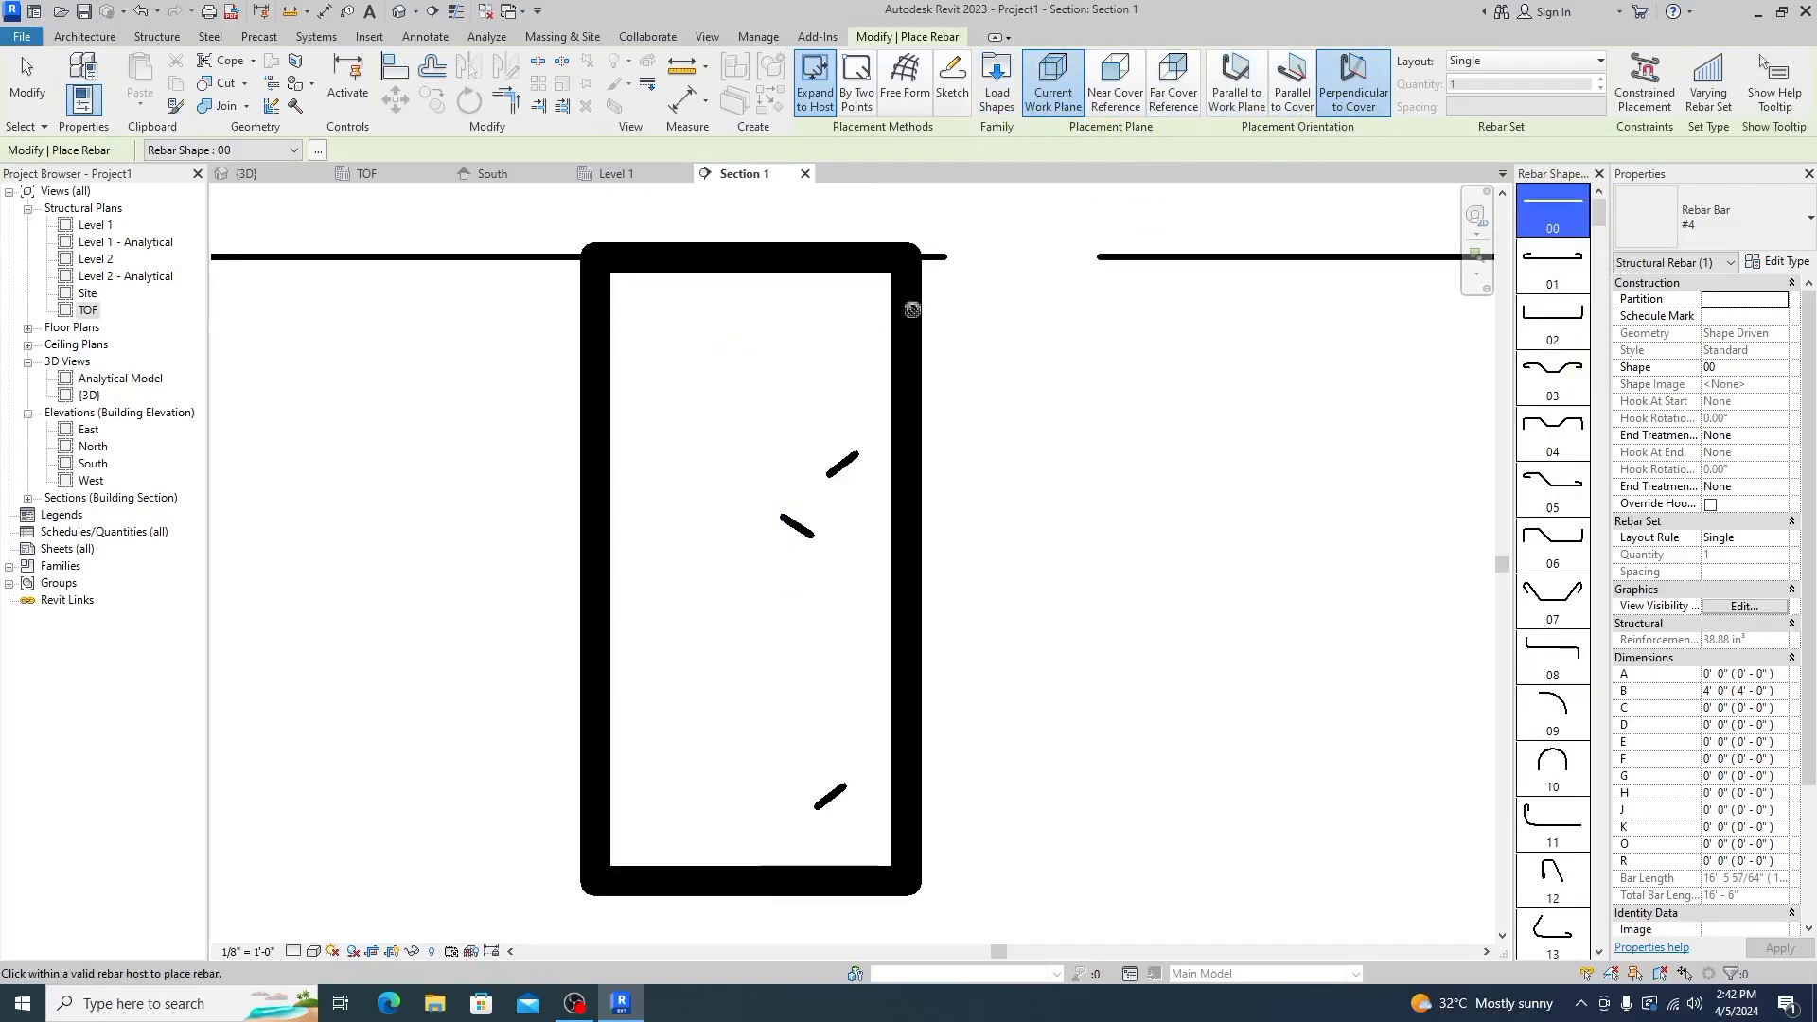
scroll(601, 298, "up", 2)
scroll(601, 298, "up", 2)
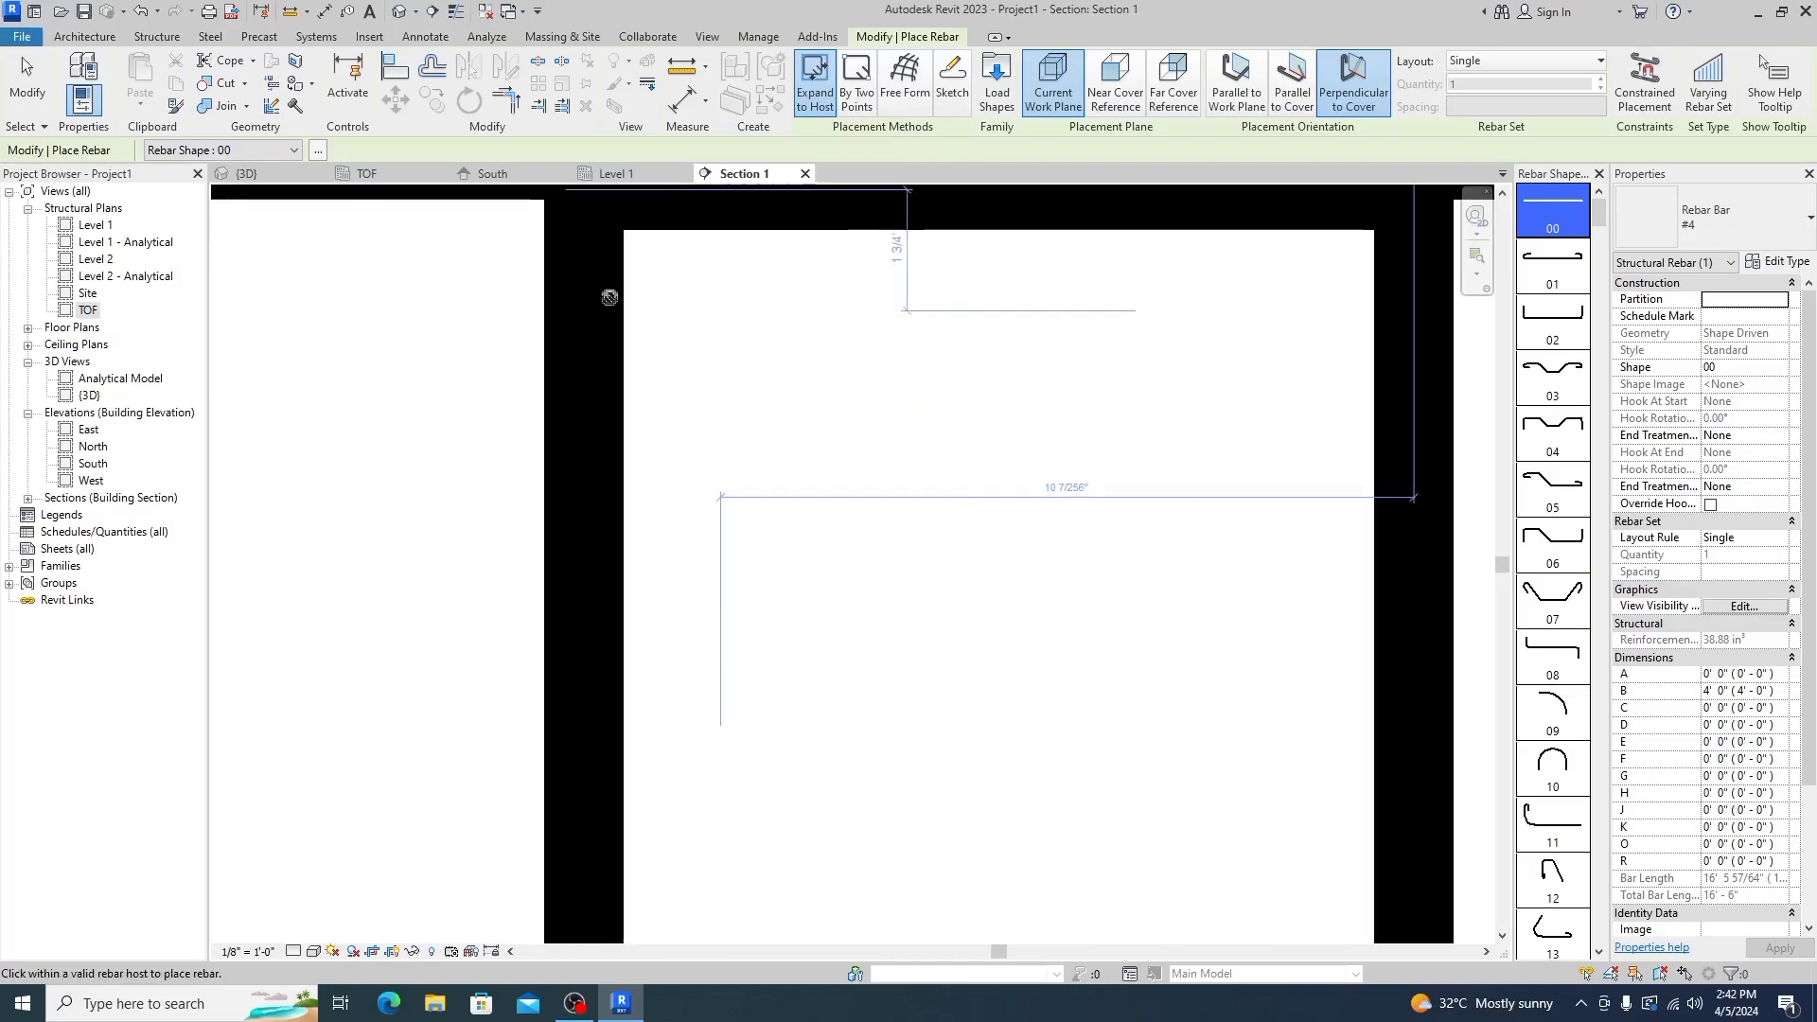
left_click(723, 332)
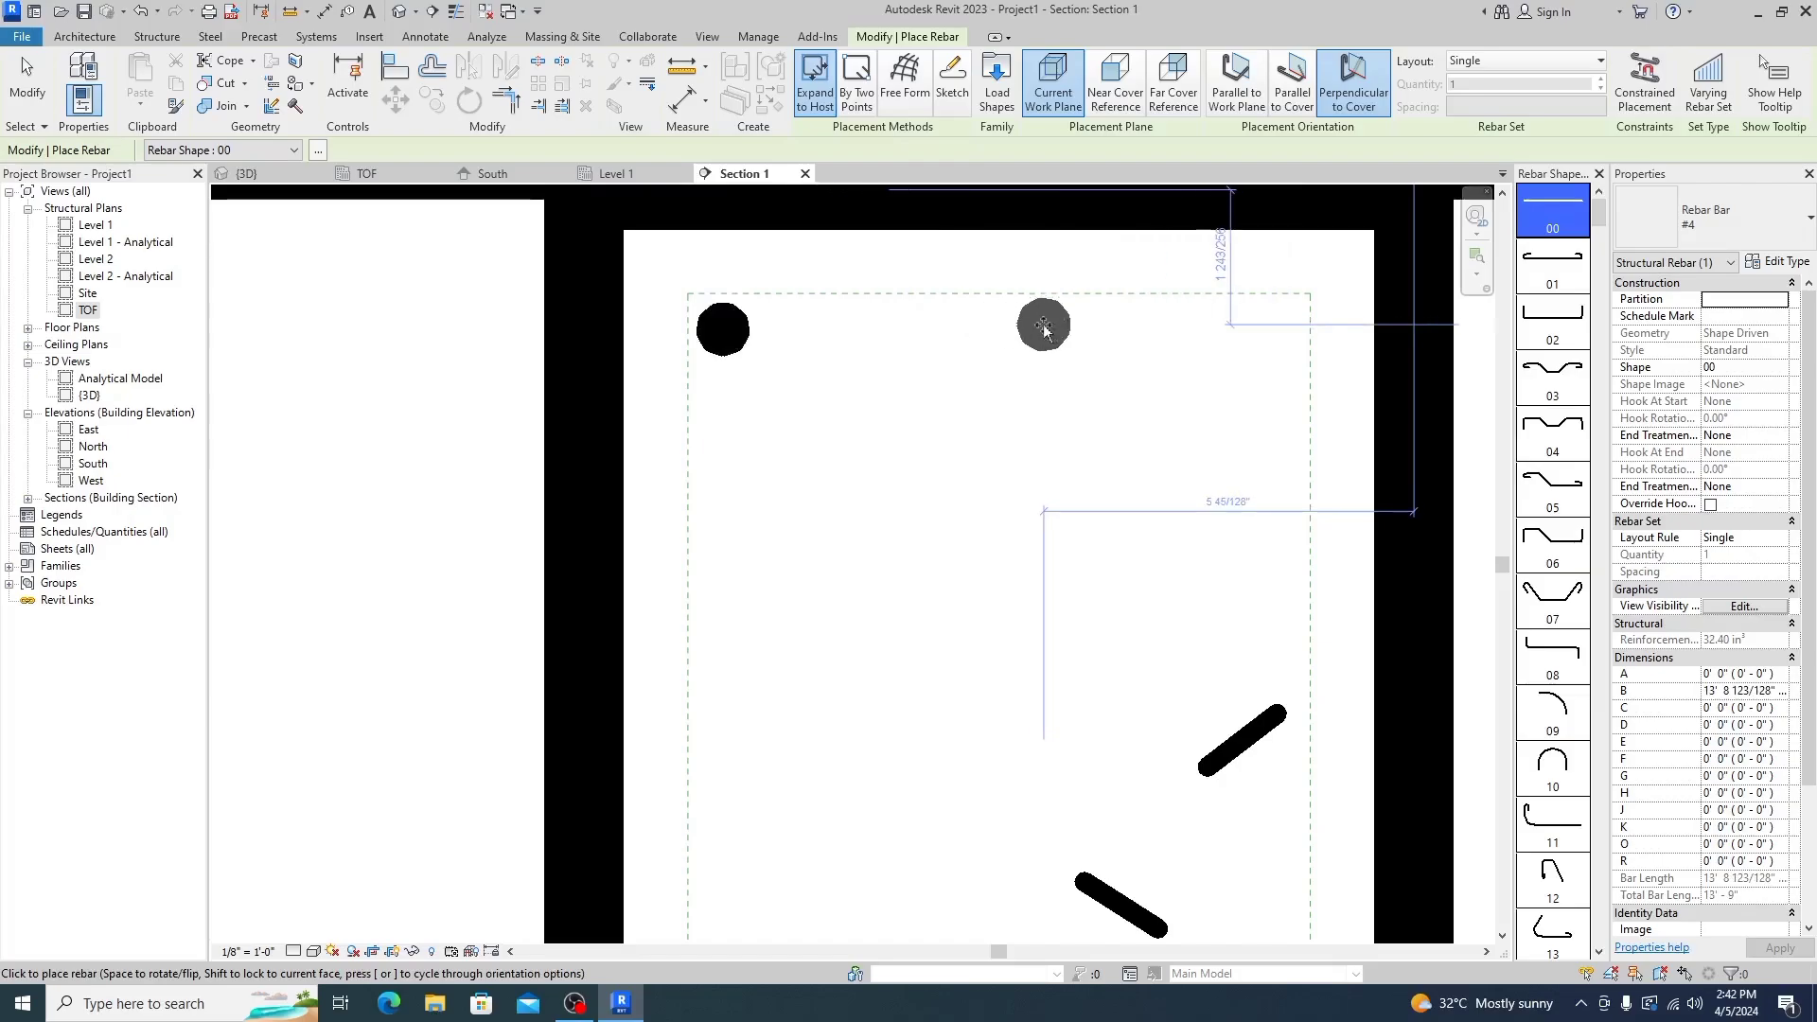
left_click(1021, 338)
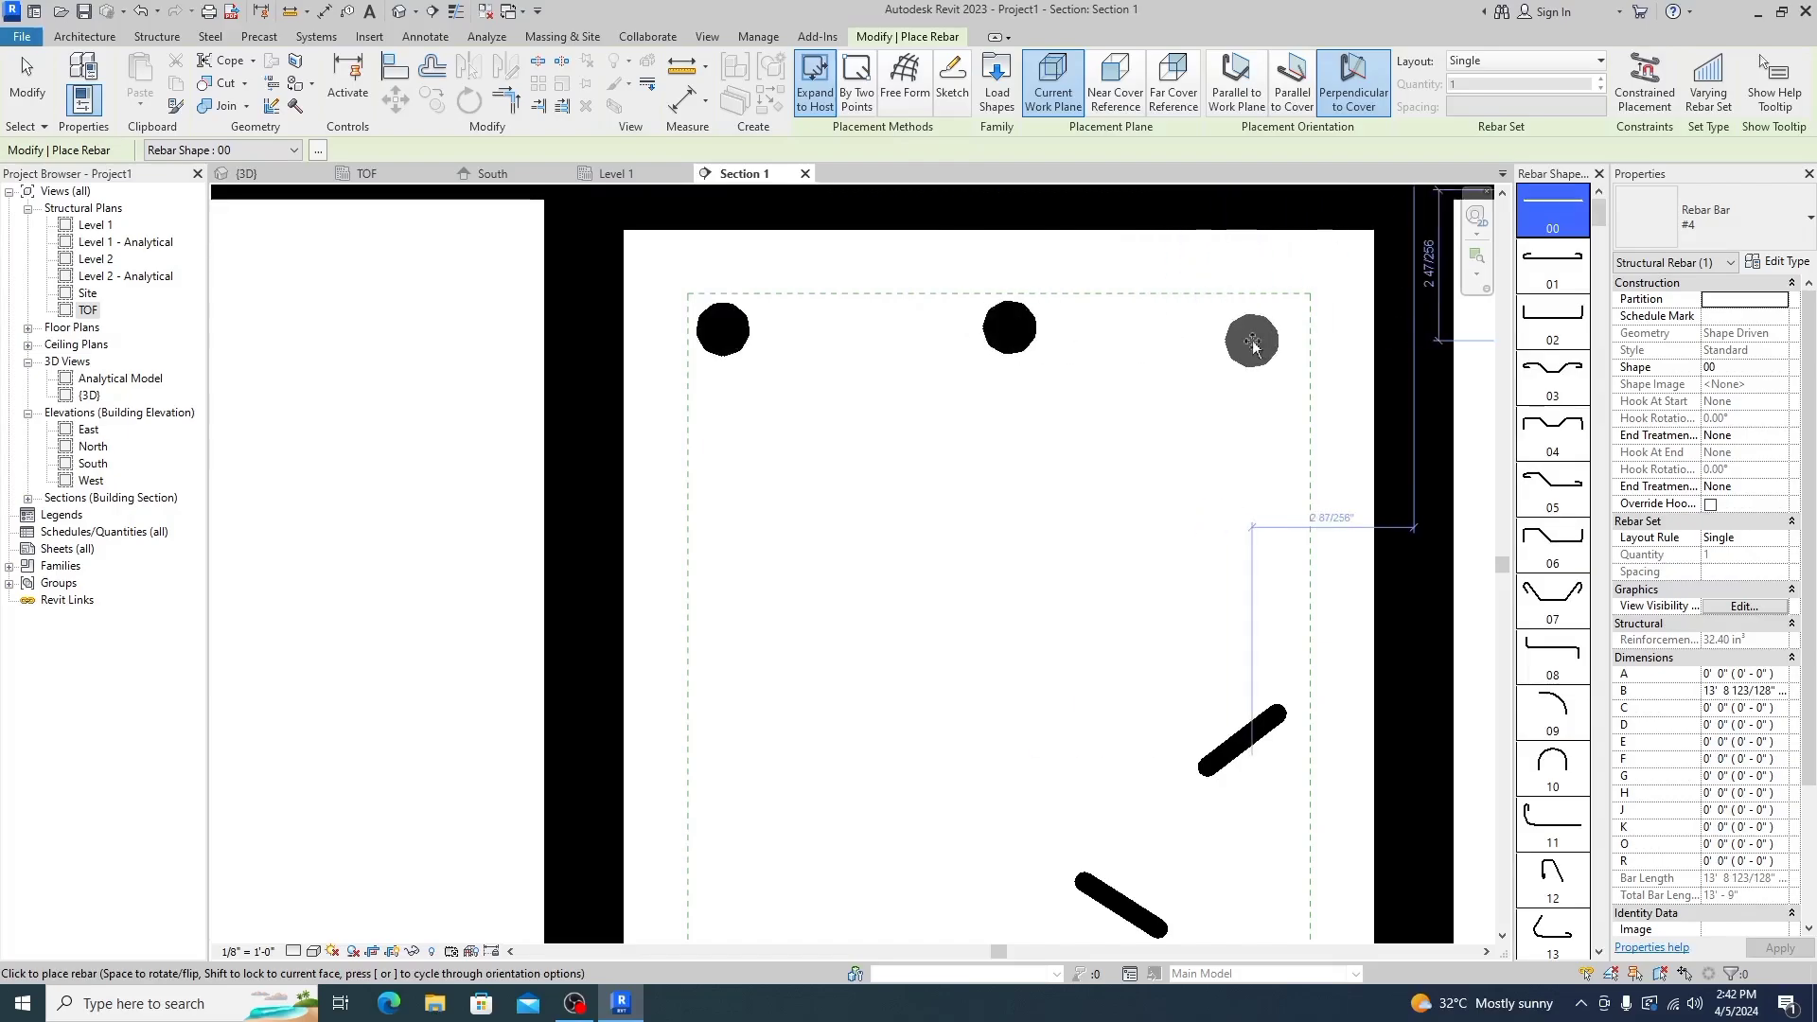
scroll(1281, 331, "down", 4)
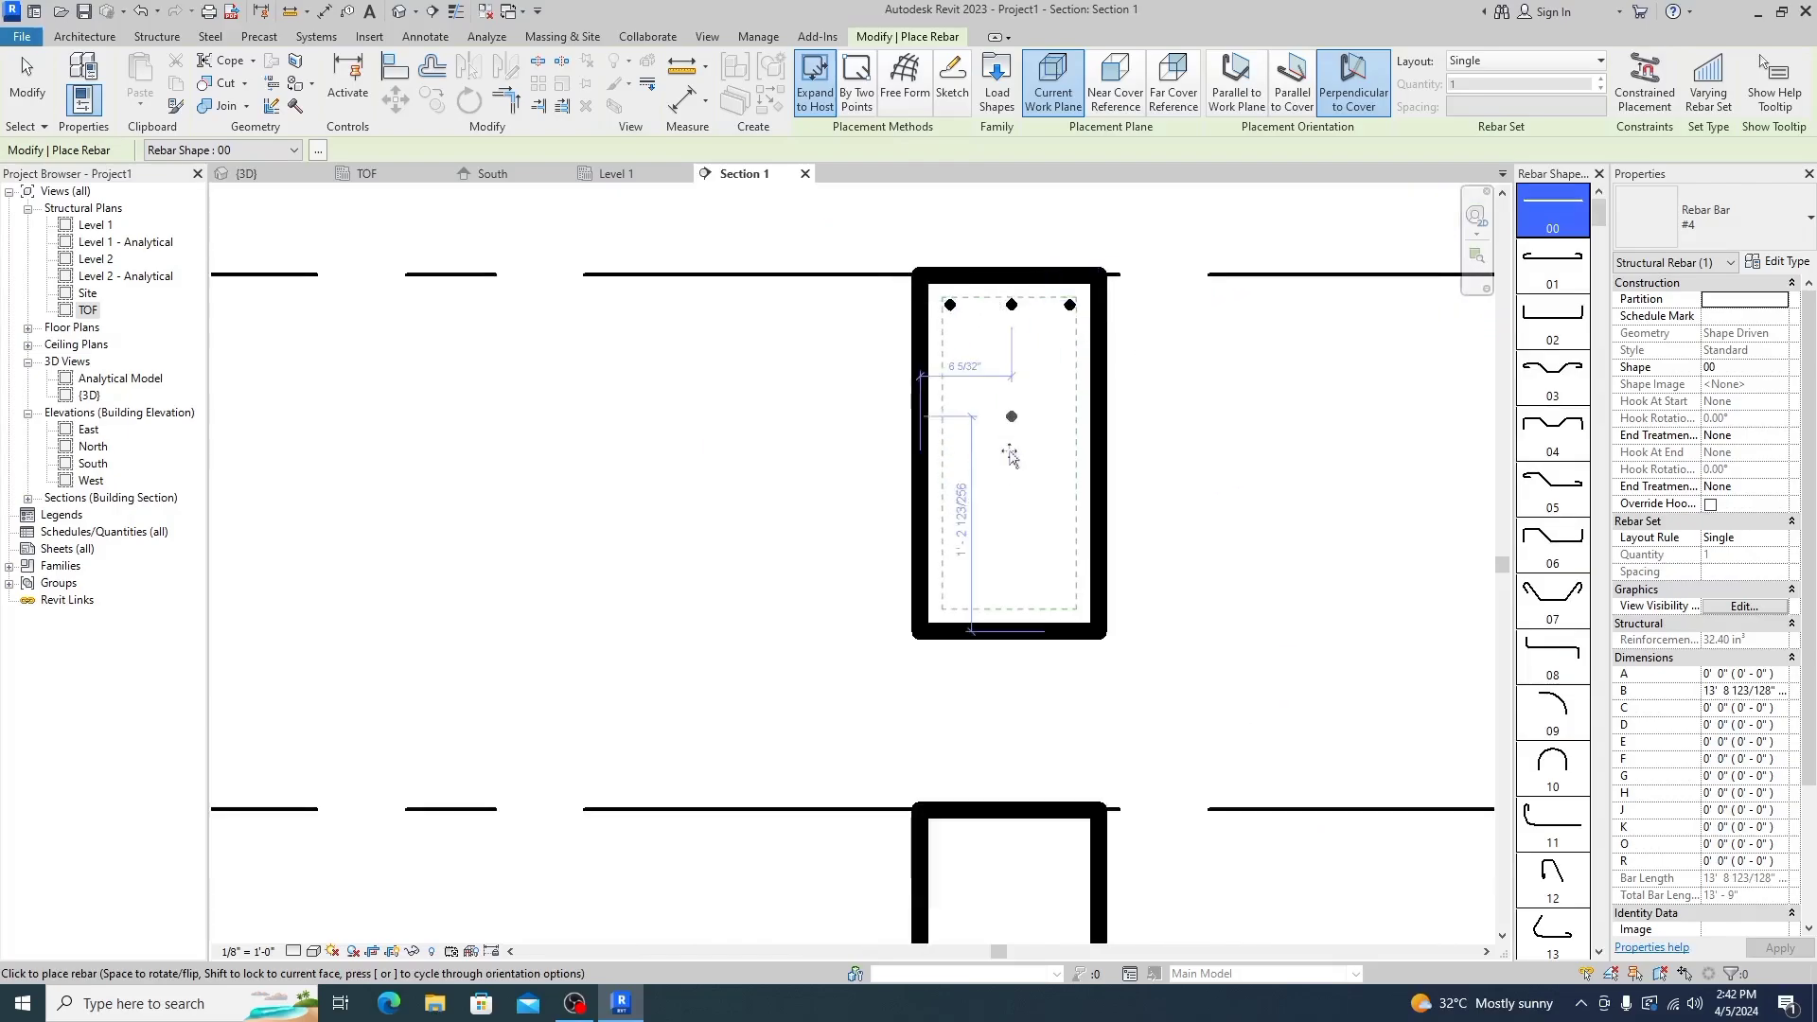
Place three more #4 shape 00 bars along the bottom cover of the Level 1 plinth beam and end rebar placement
scroll(963, 615, "up", 3)
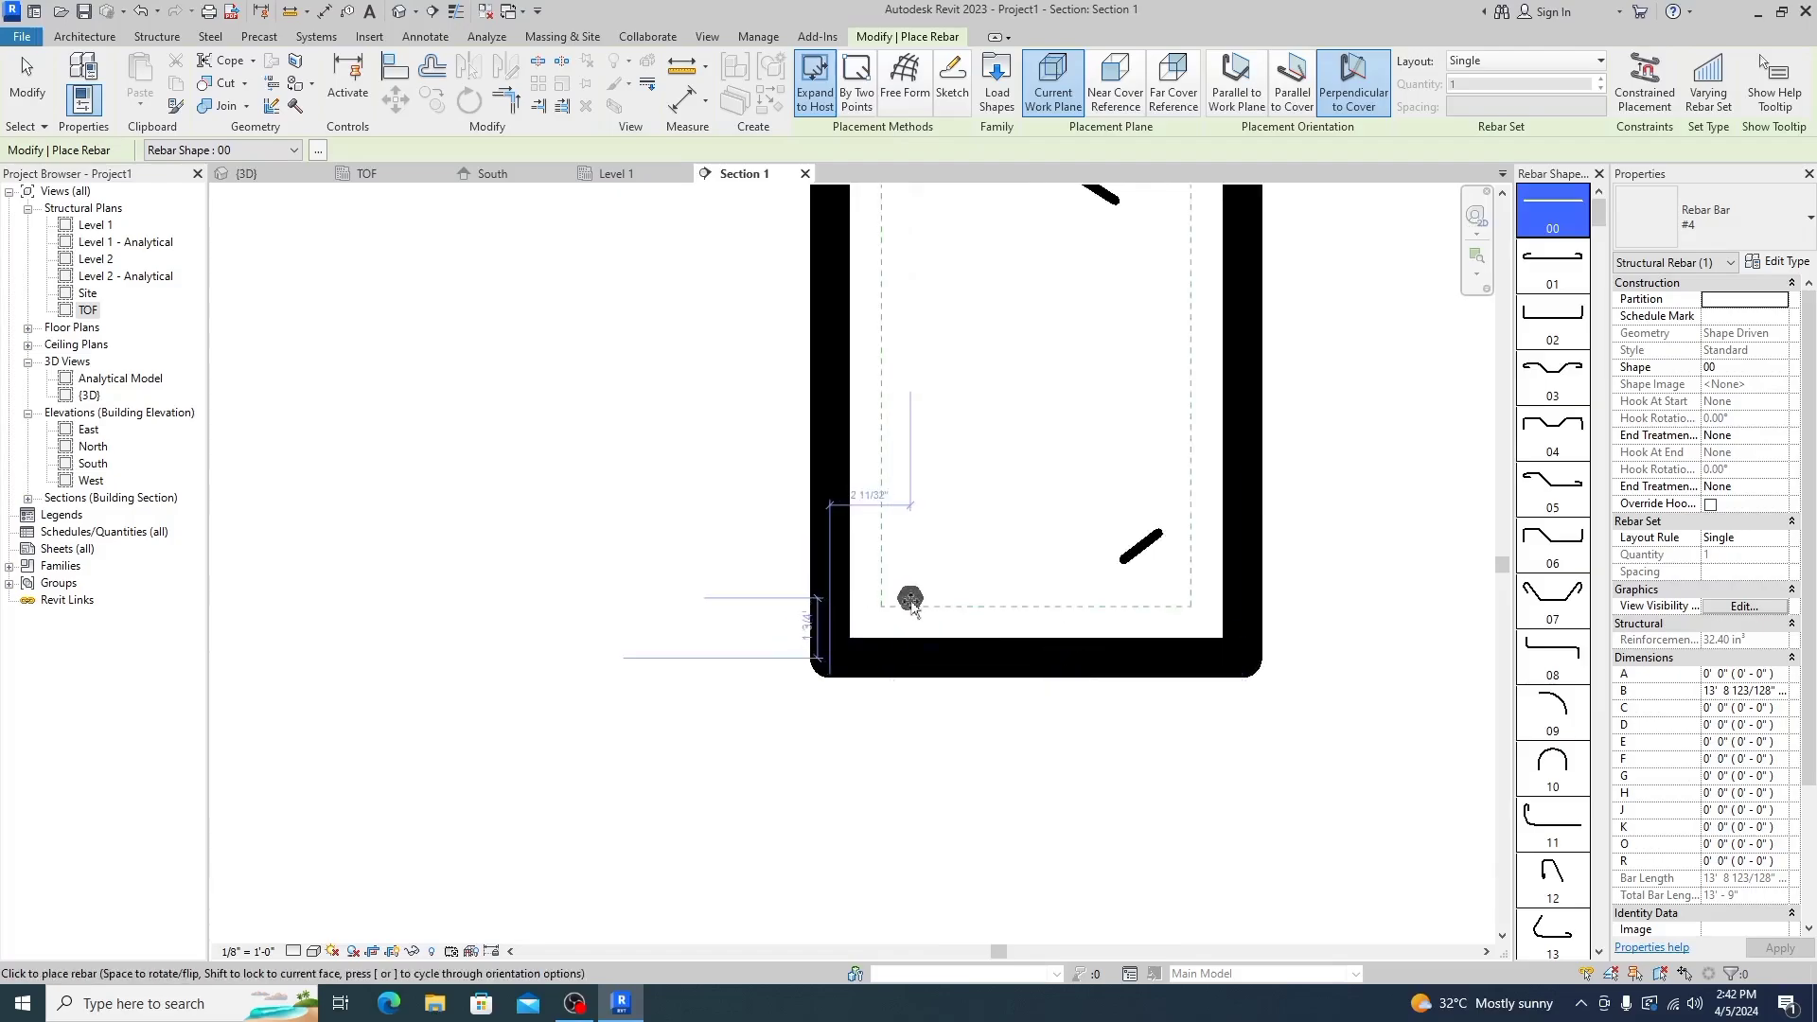
scroll(910, 602, "up", 3)
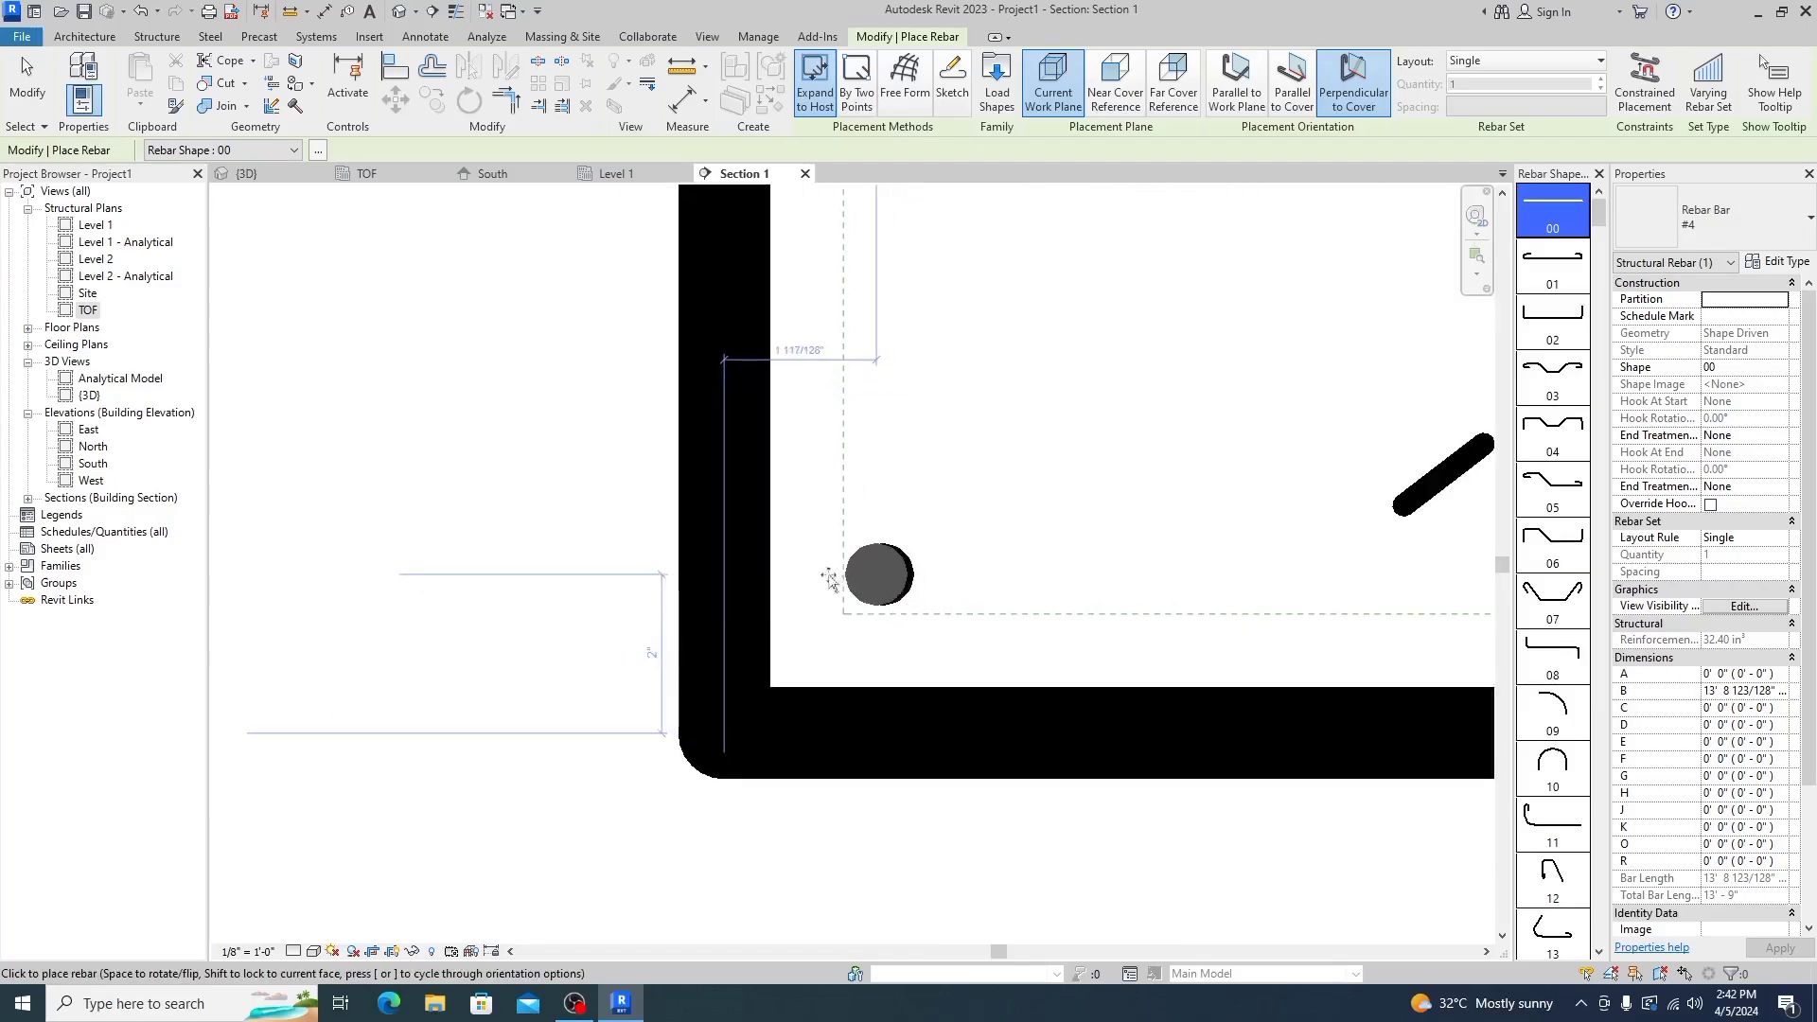
left_click(879, 574)
scroll(880, 575, "down", 3)
scroll(998, 580, "up", 3)
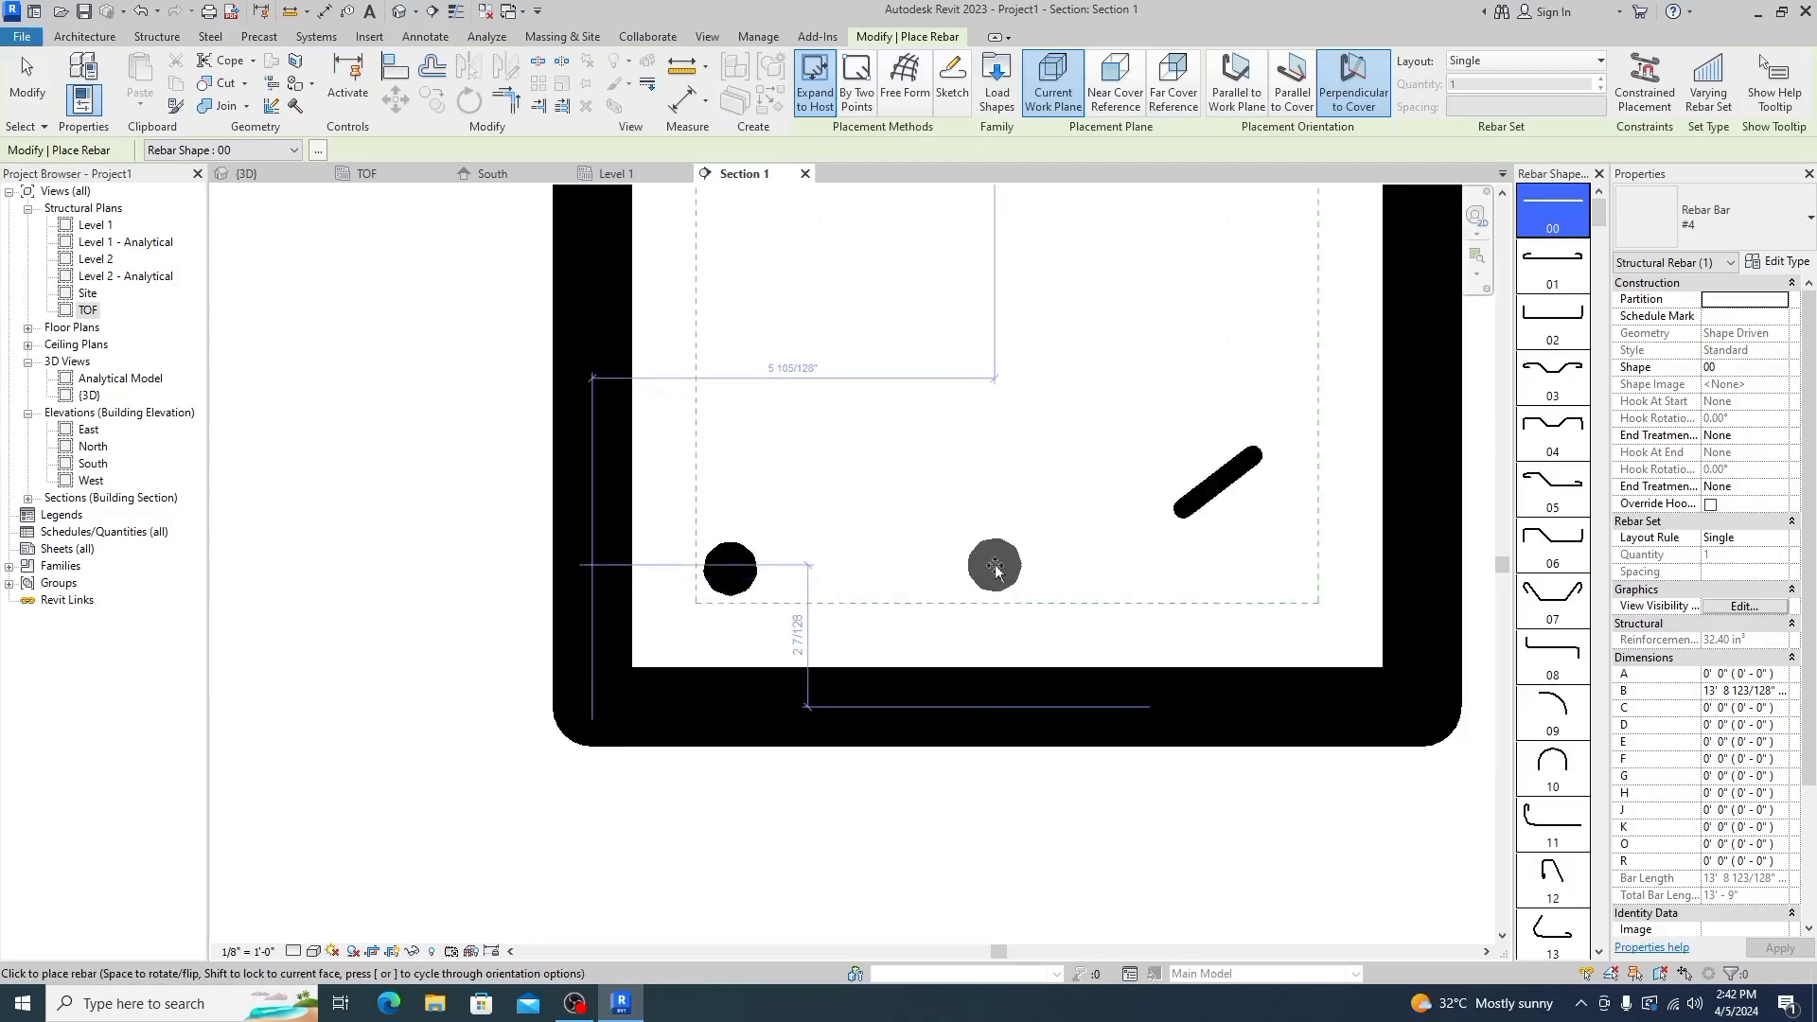
left_click(1035, 574)
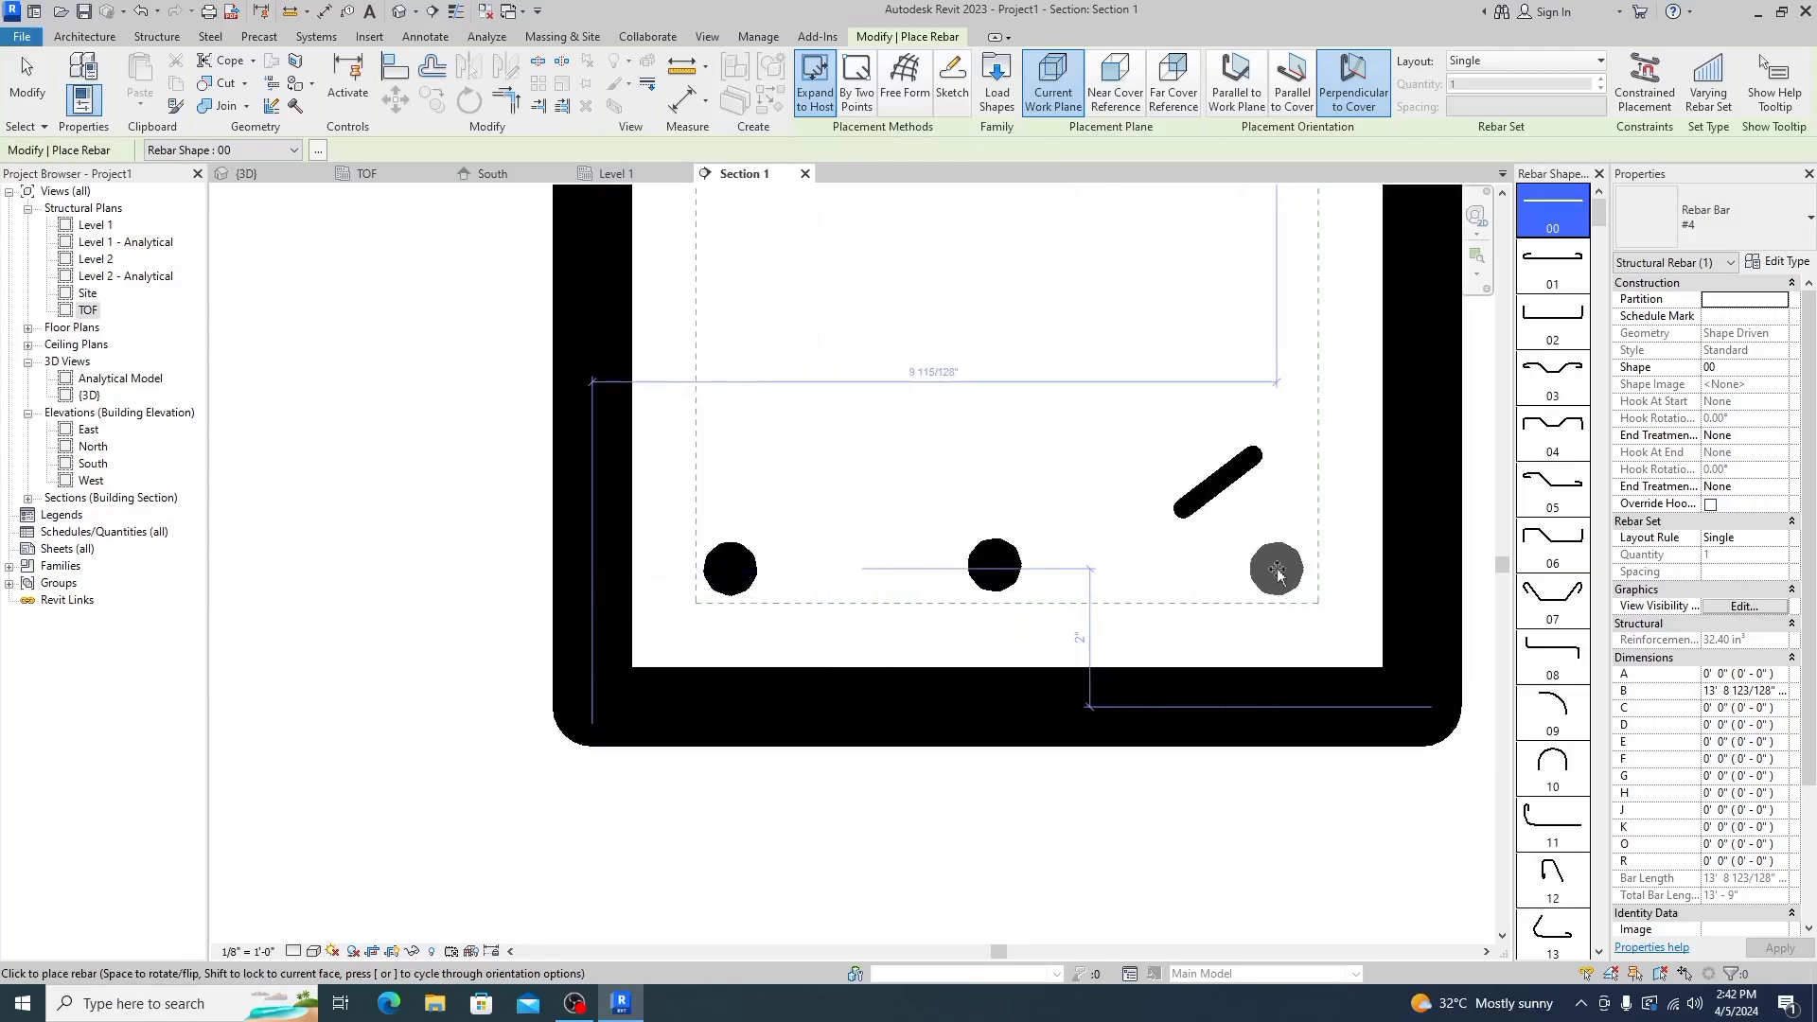
left_click(1280, 570)
scroll(1171, 483, "down", 5)
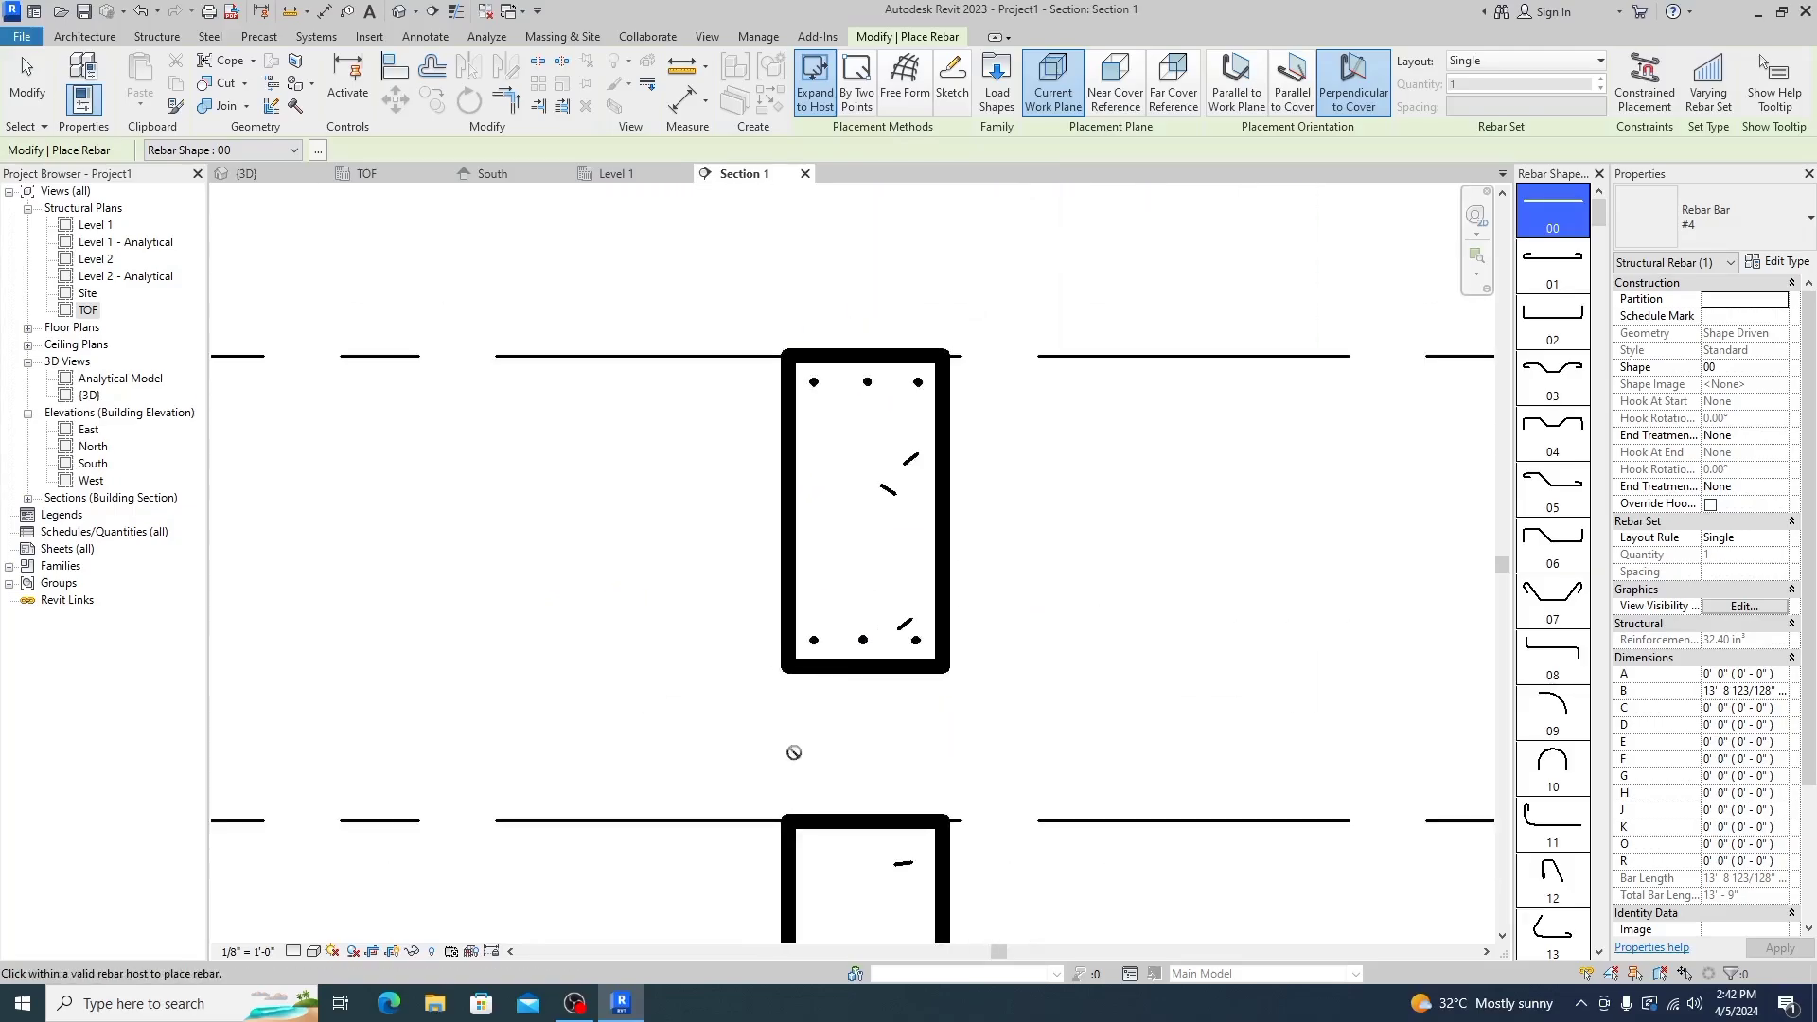
scroll(828, 456, "up", 4)
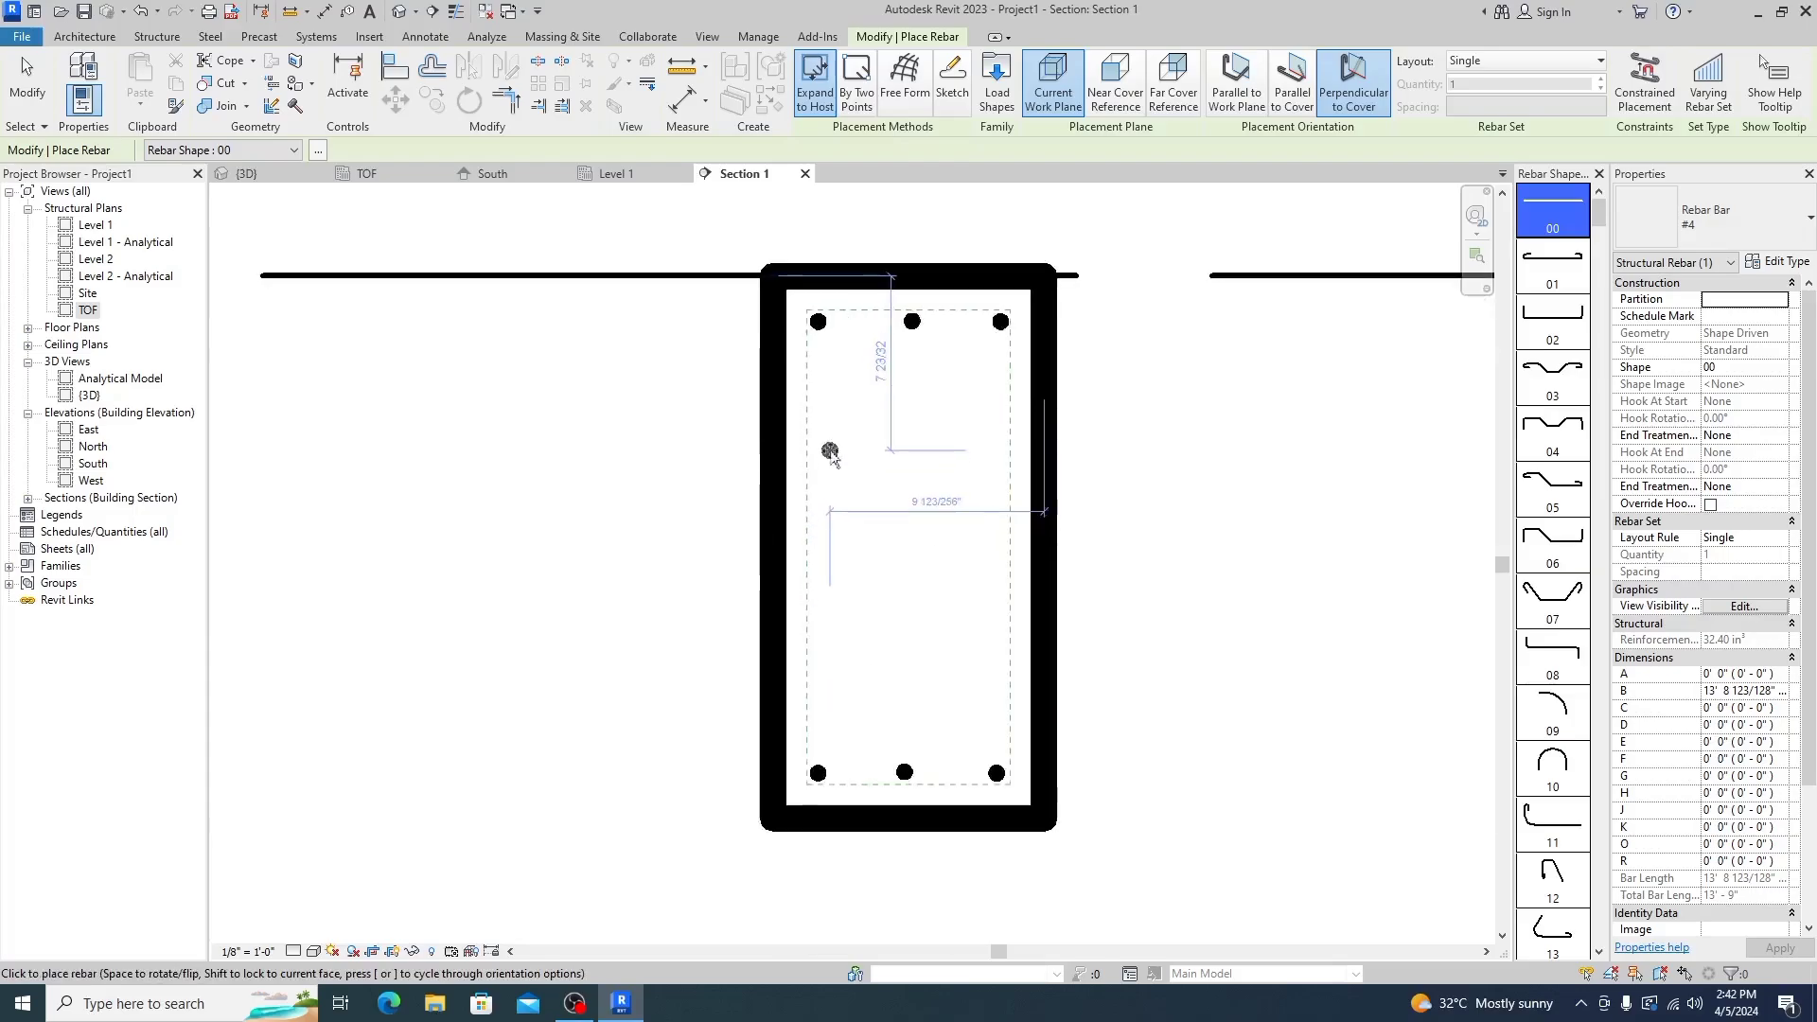
key("Escape")
key("Escape")
Align the middle top bar of the Level 1 plinth beam level with the left and right top bars in Section 1
scroll(881, 269, "up", 2)
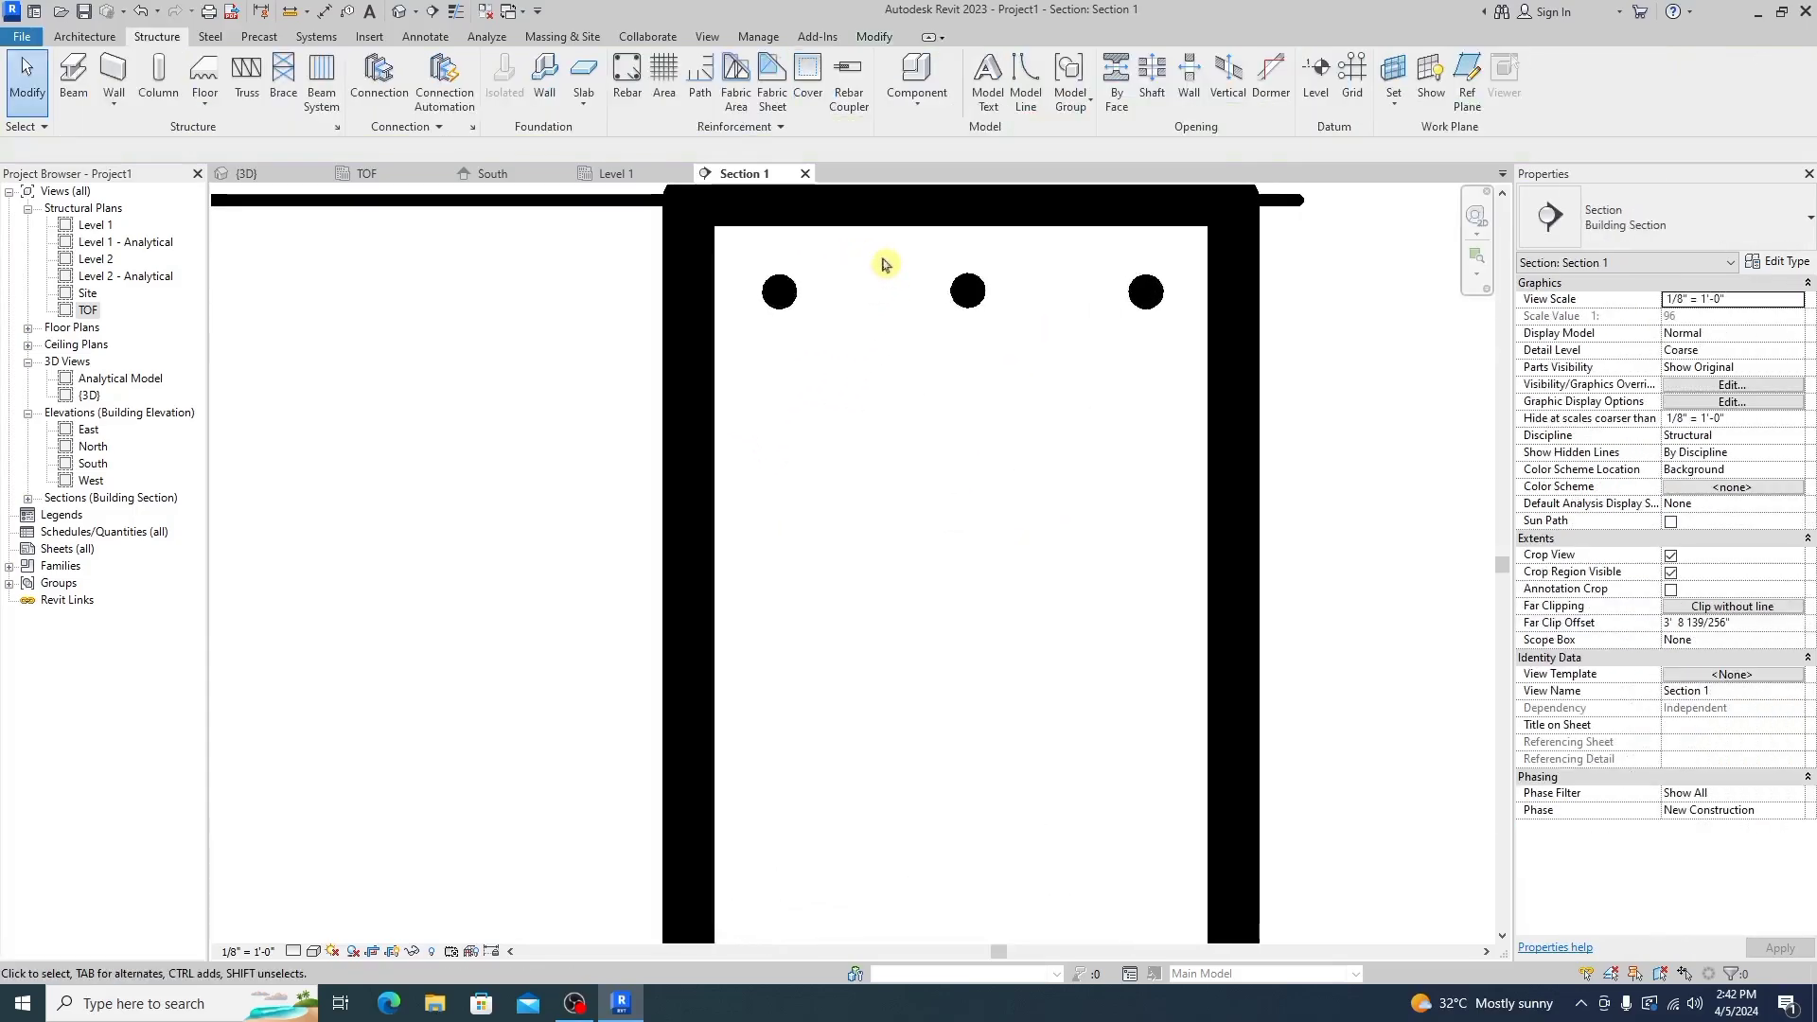
left_click(777, 295)
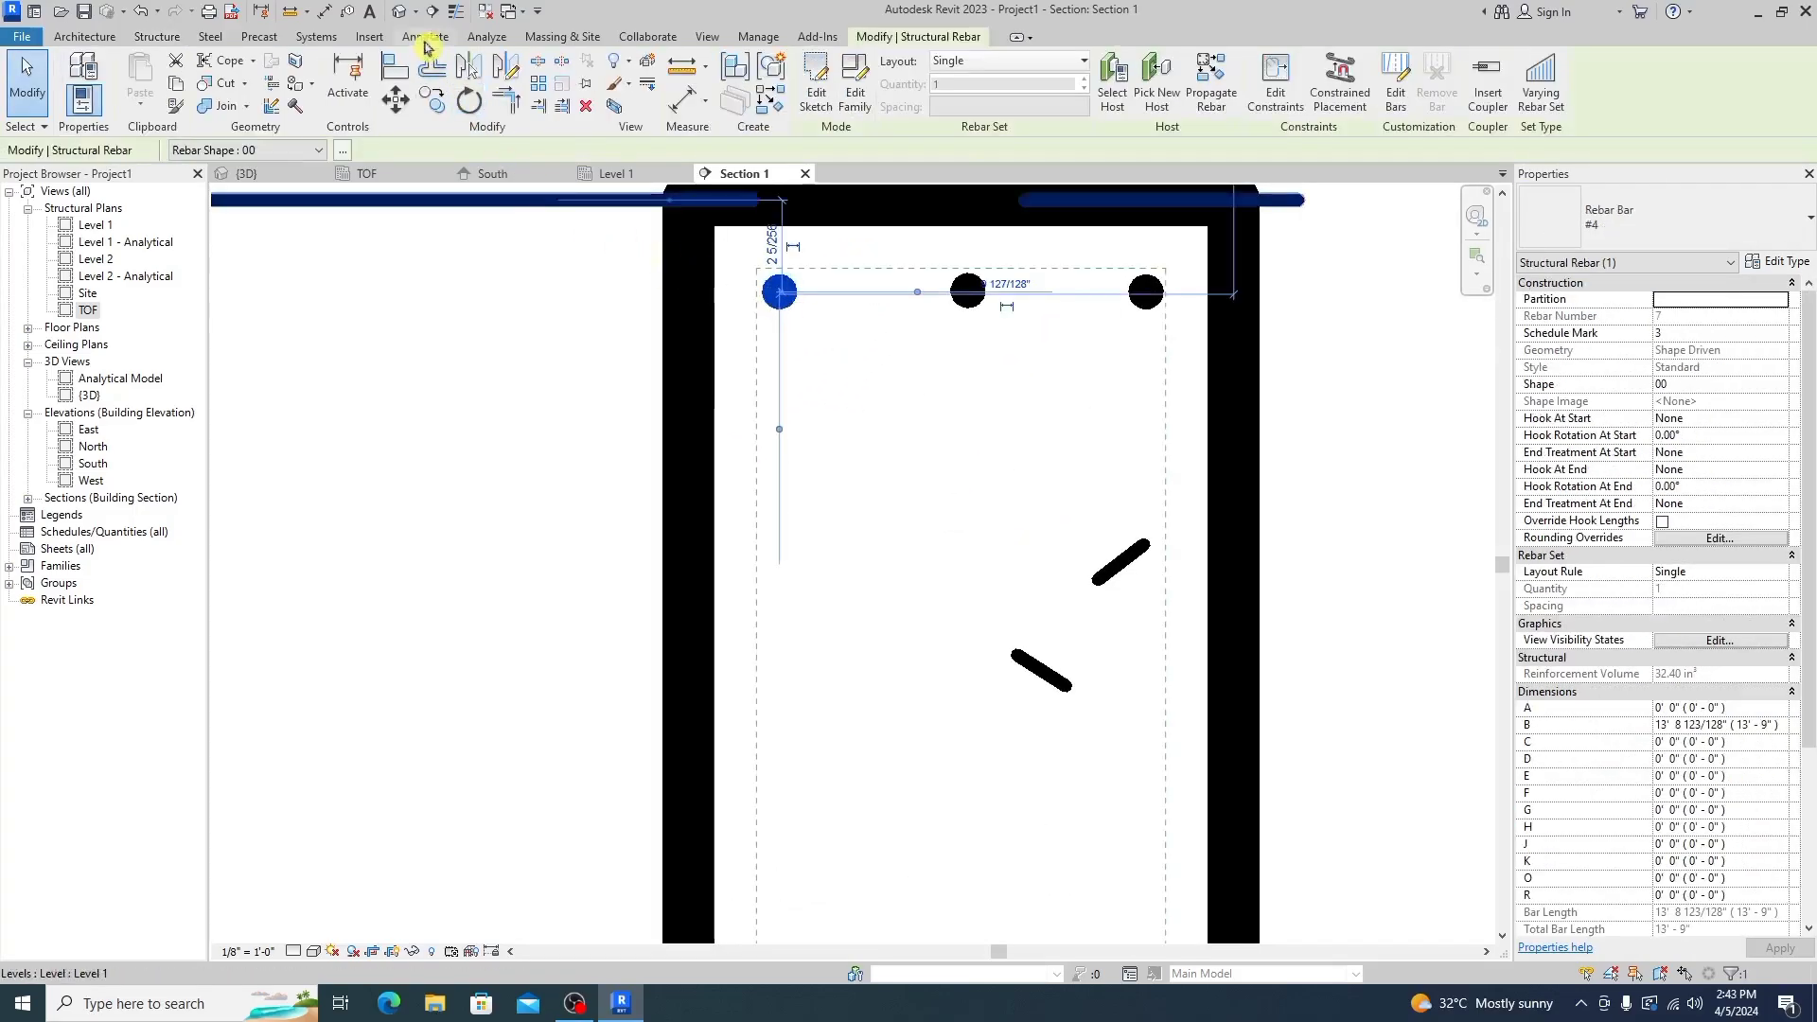
left_click(398, 79)
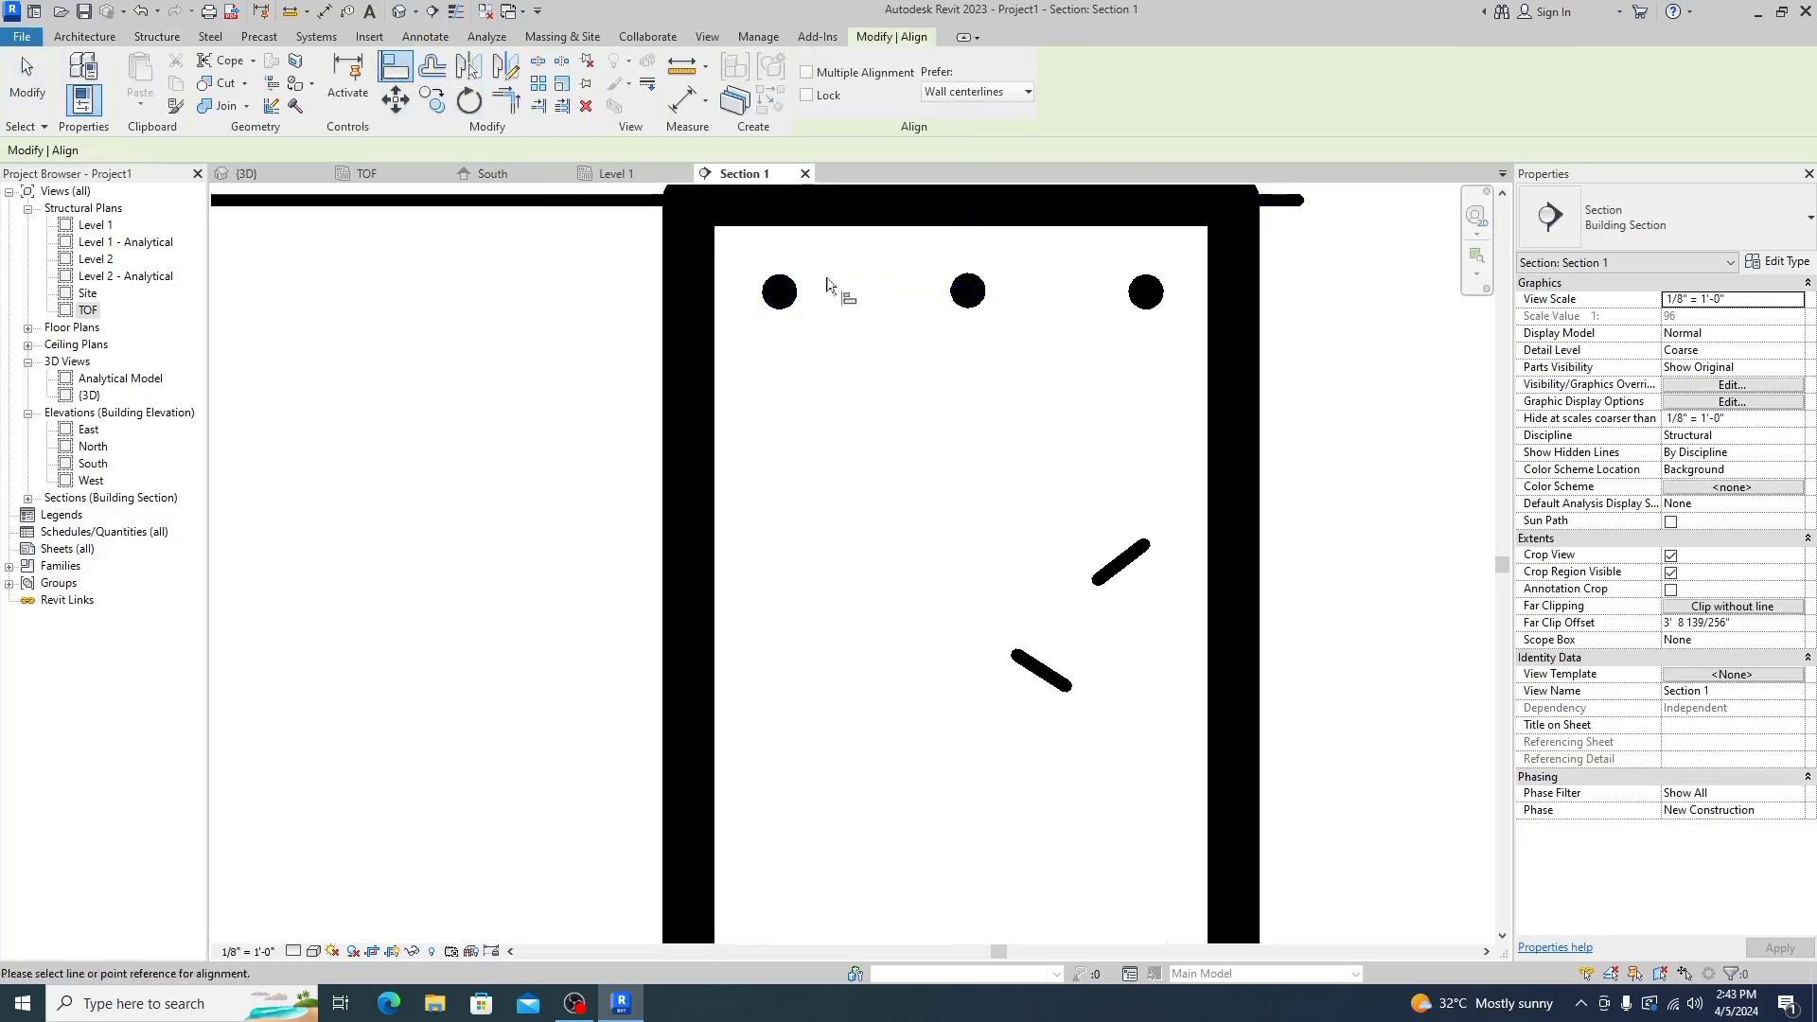
scroll(791, 298, "up", 4)
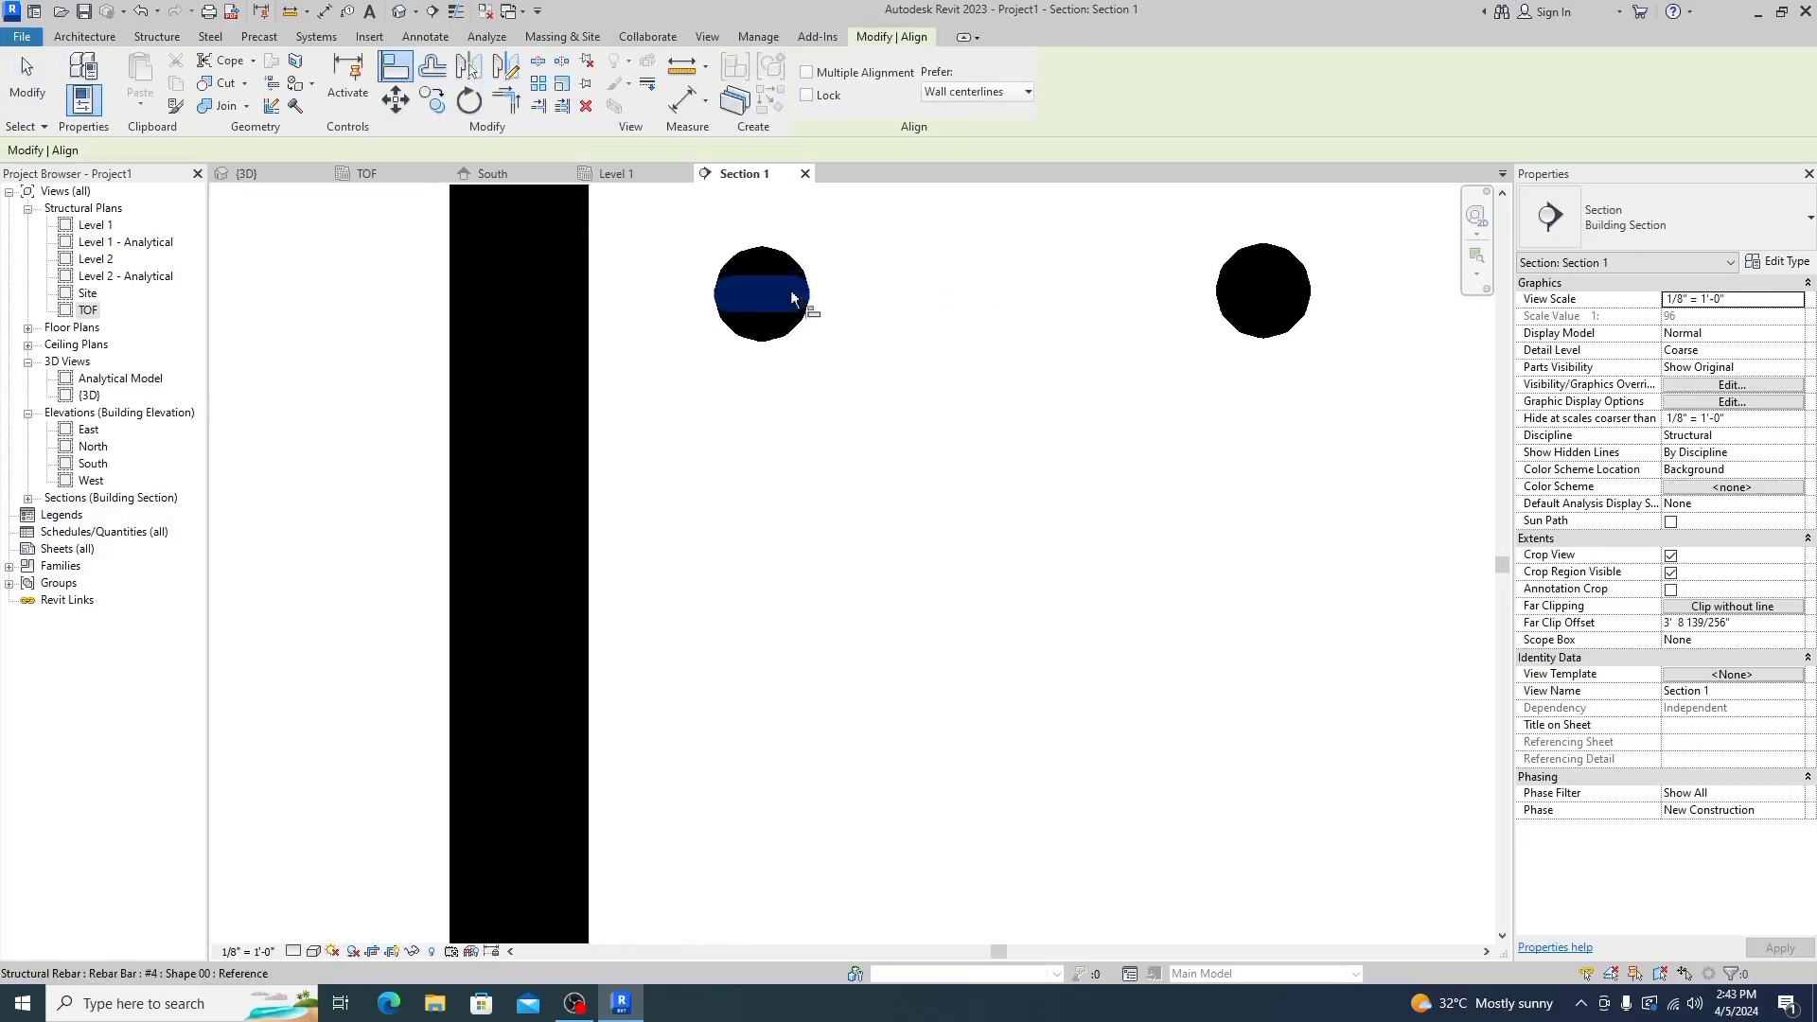
left_click(791, 298)
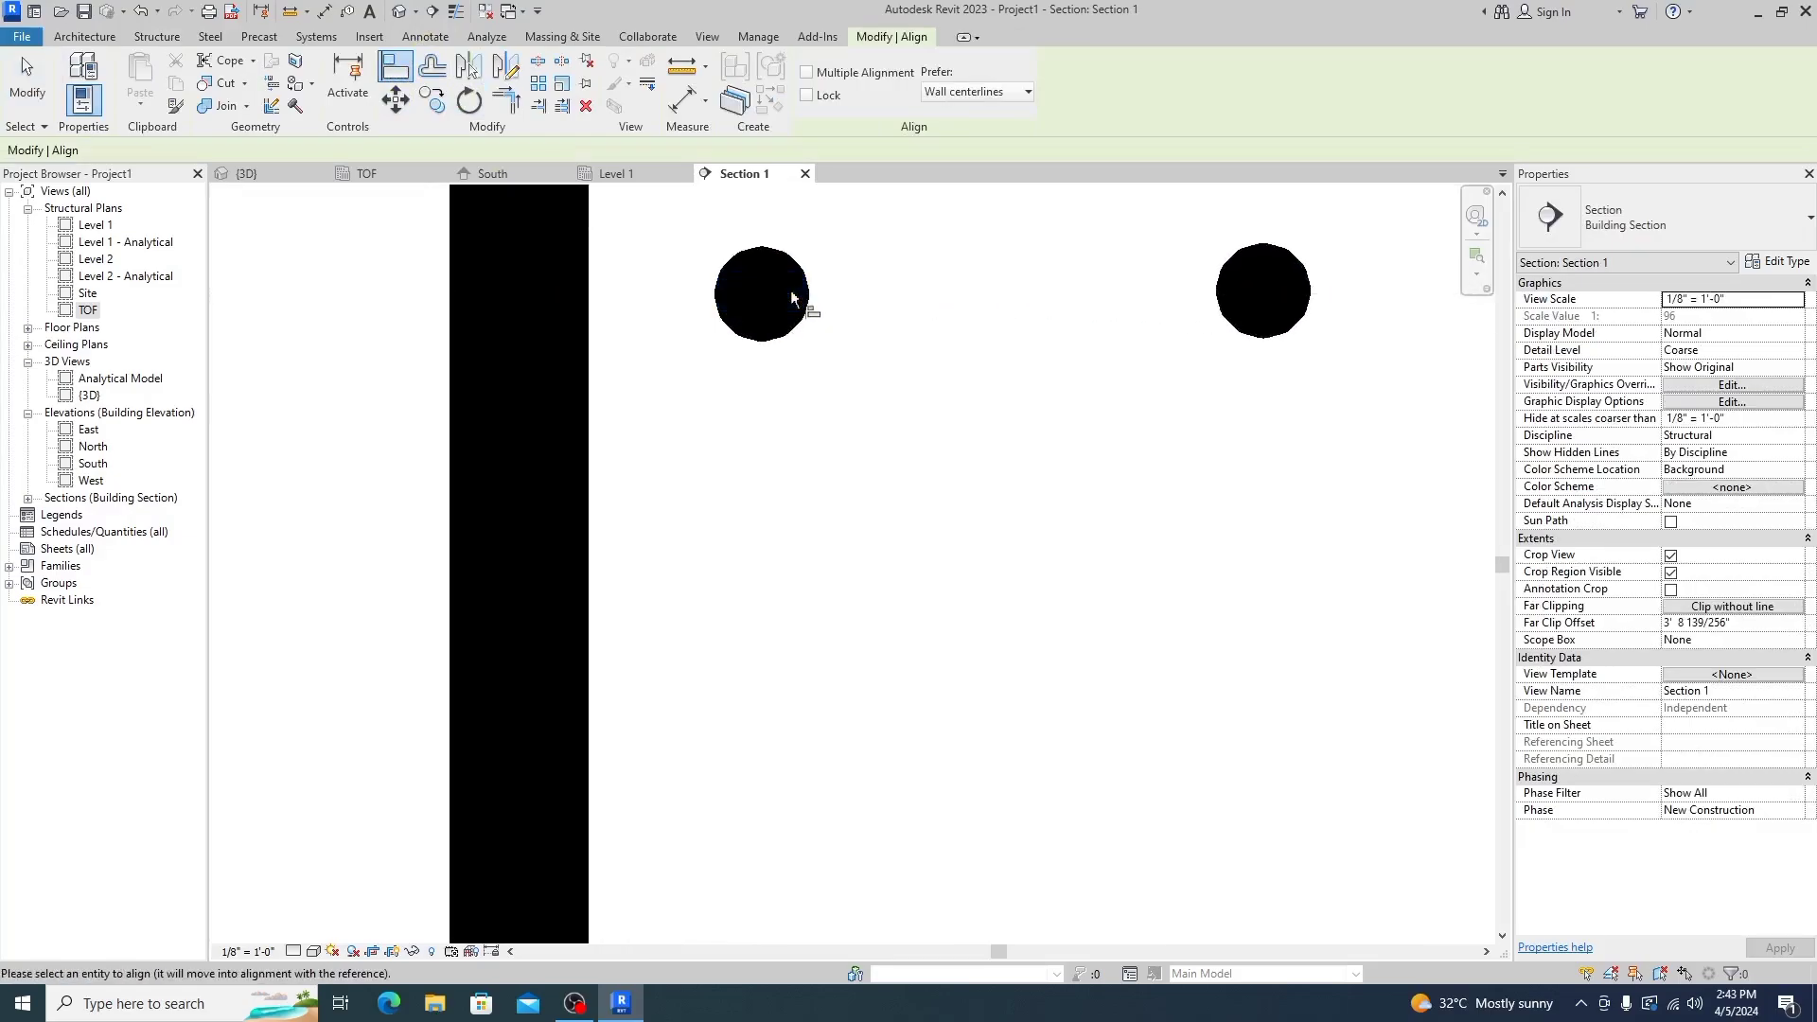
left_click(1288, 305)
scroll(1115, 293, "down", 5)
scroll(1022, 325, "up", 4)
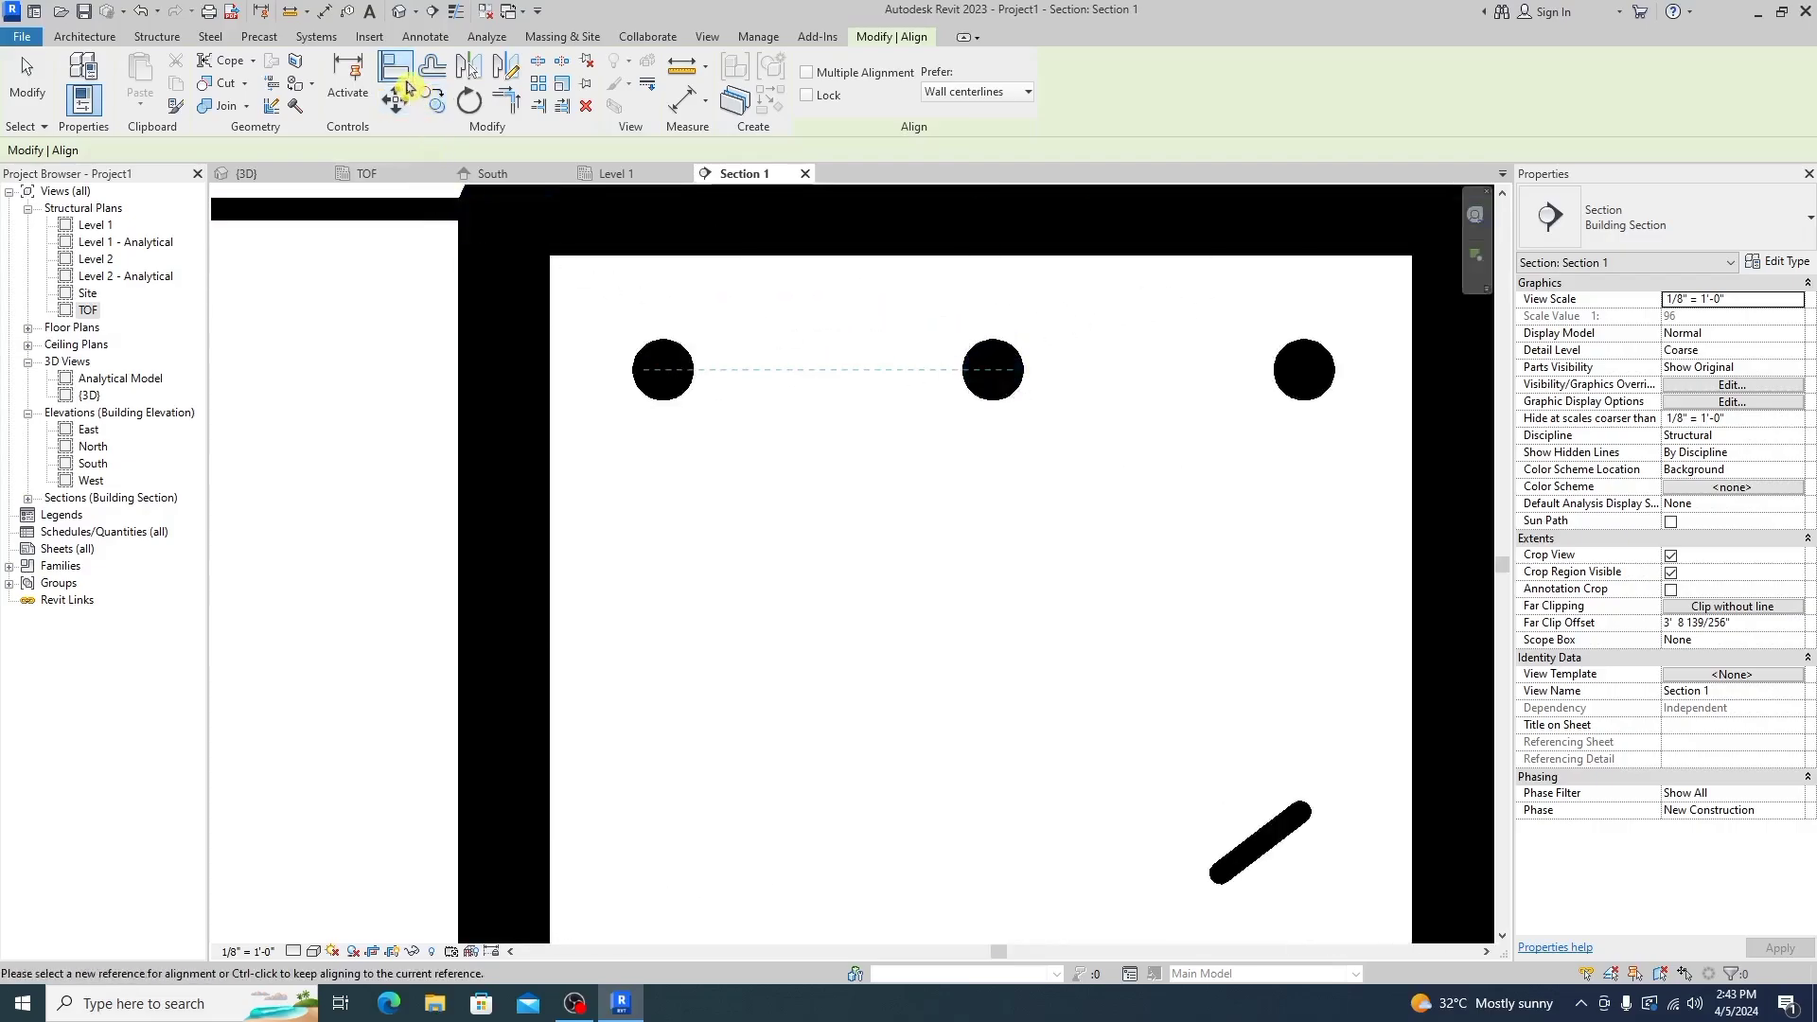
left_click(1326, 375)
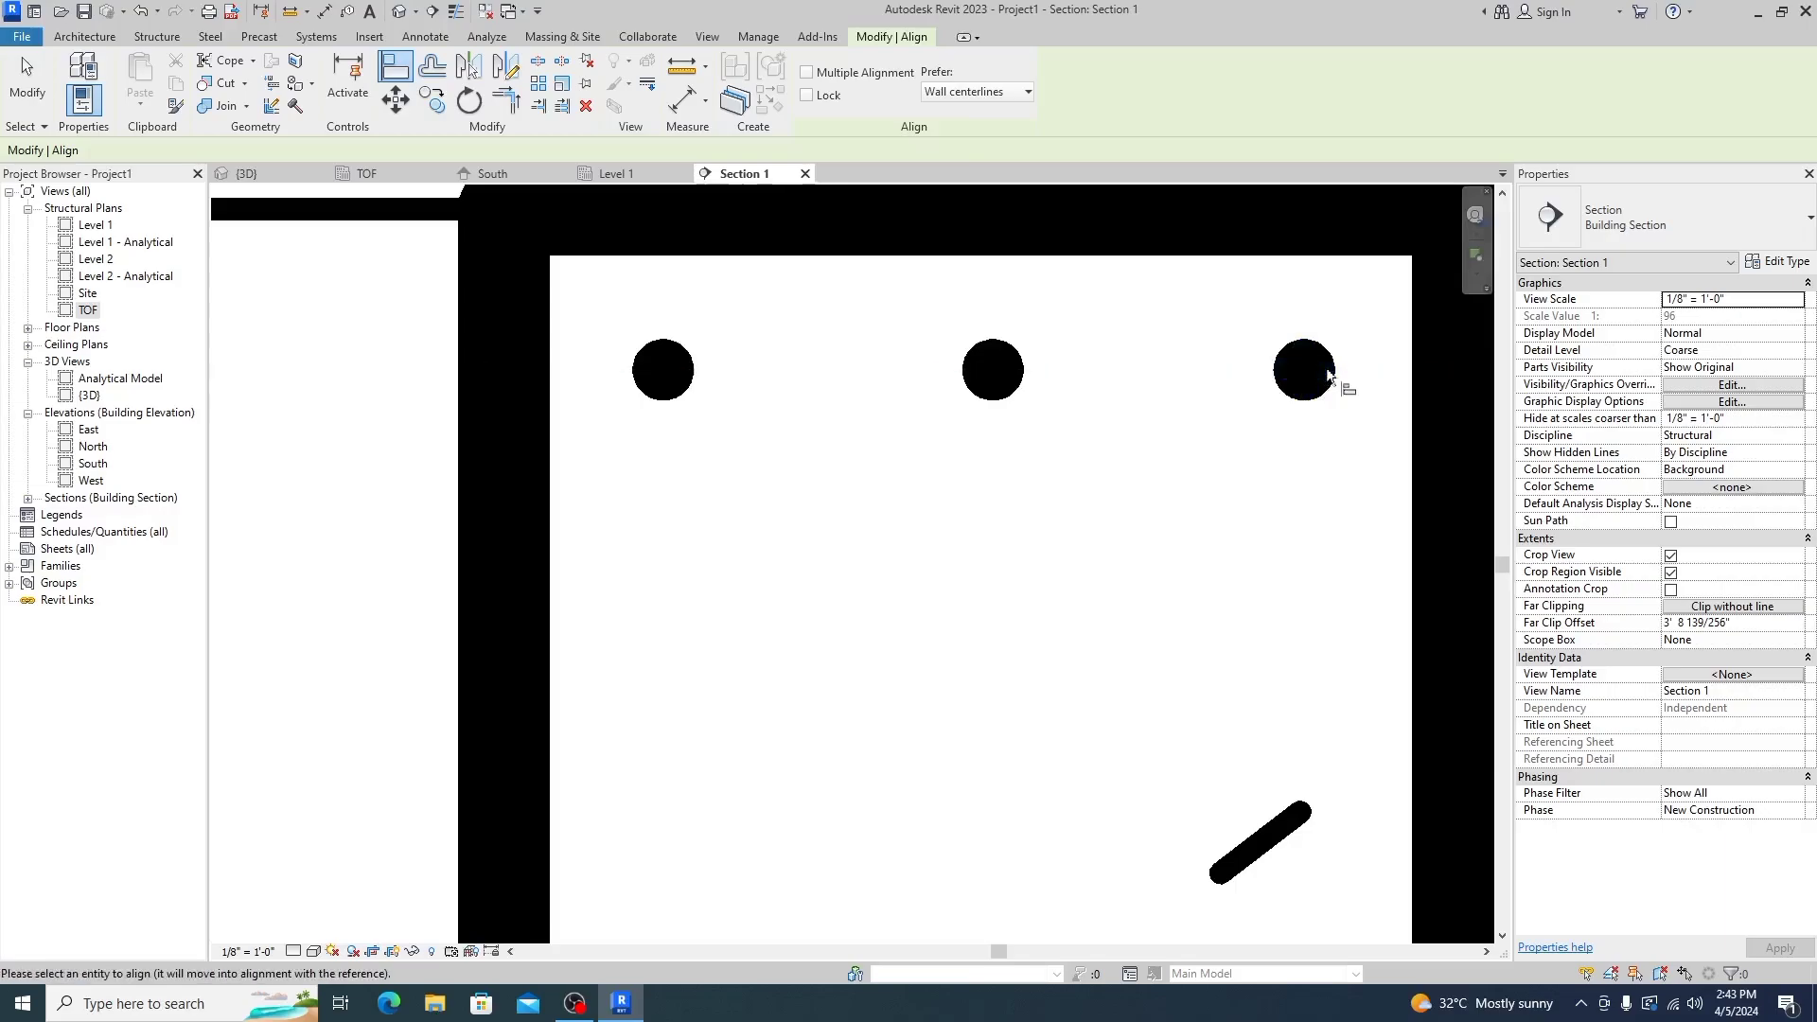
left_click(990, 376)
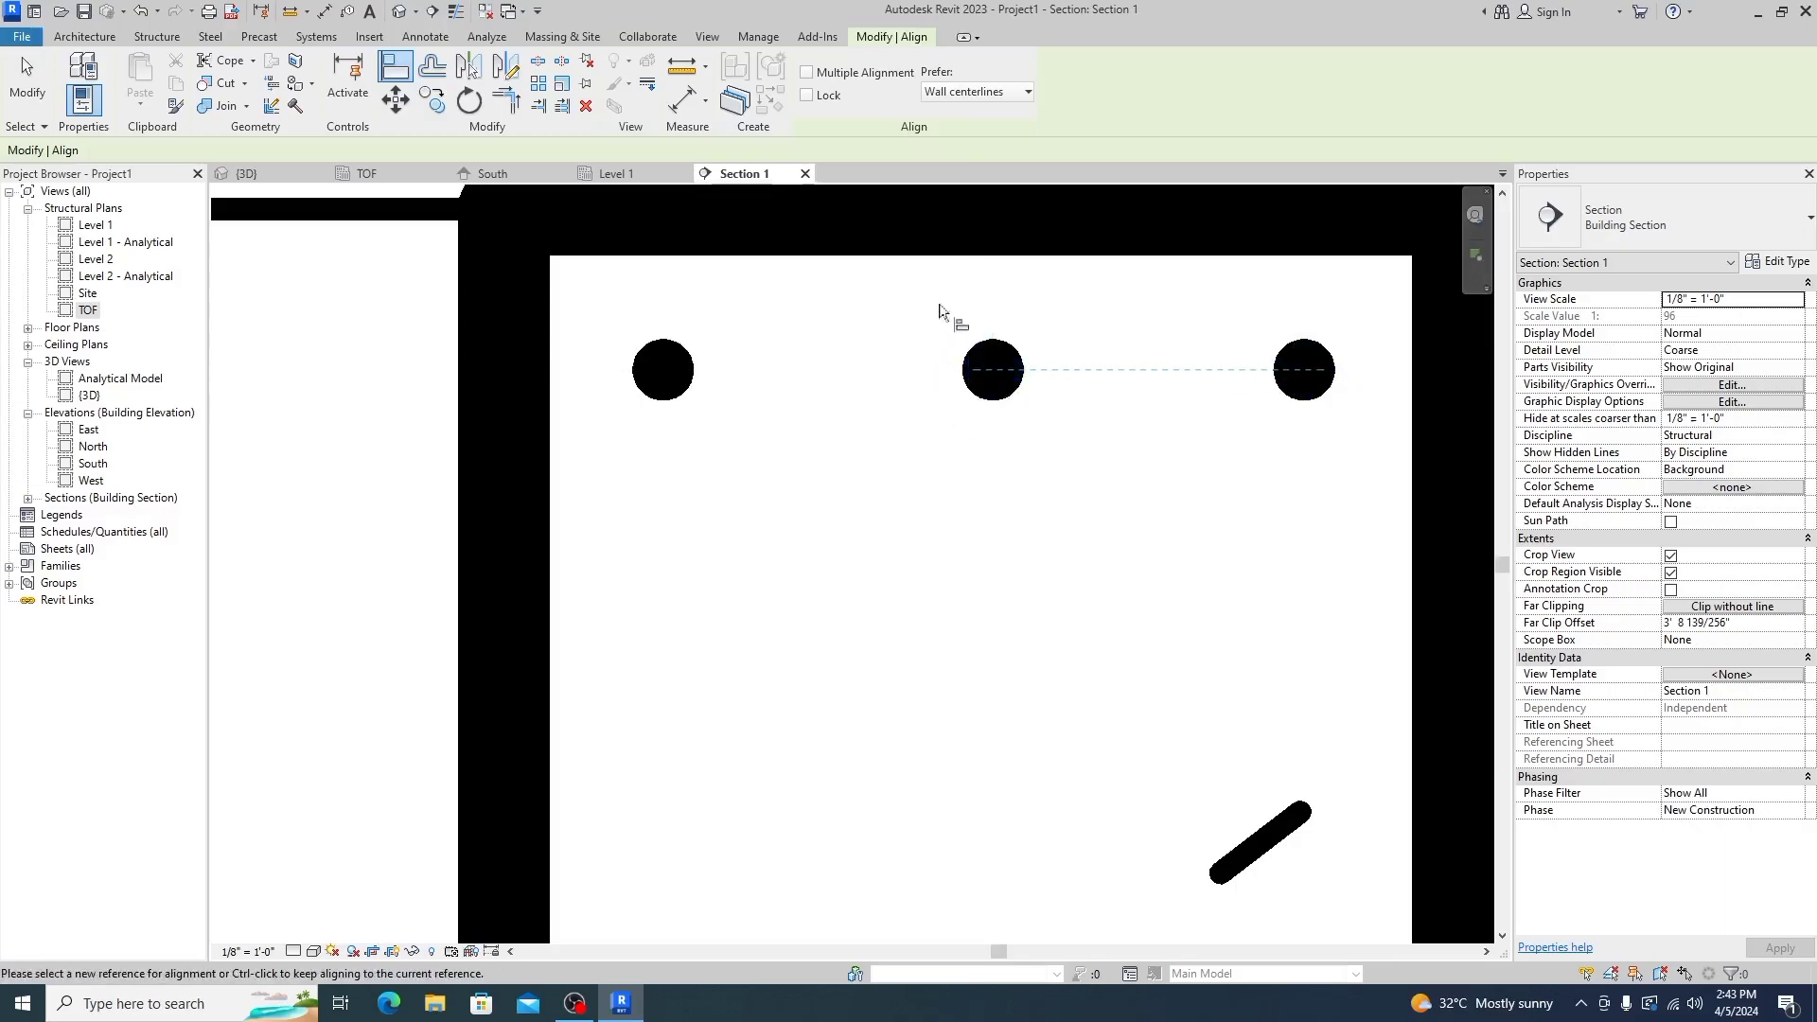
Align the middle bottom bar of the Level 1 plinth beam level with the left bottom bar
scroll(939, 341, "down", 5)
scroll(913, 687, "up", 3)
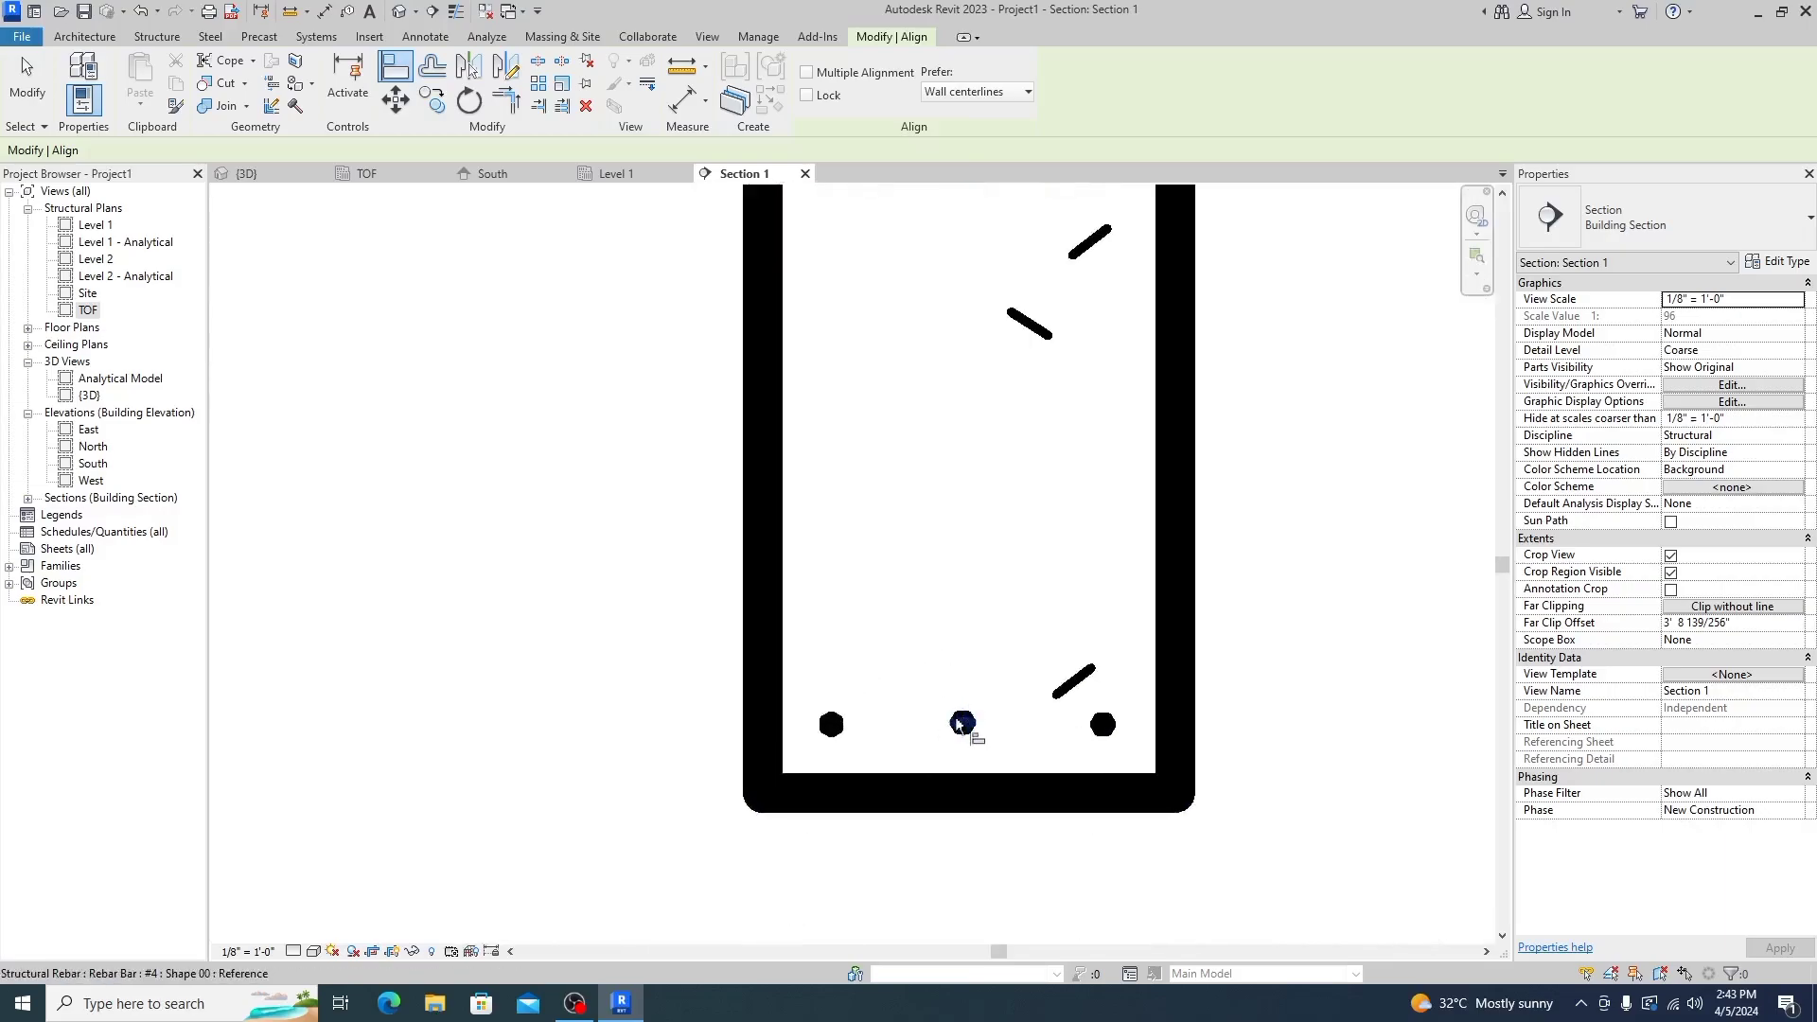
scroll(822, 729, "up", 3)
scroll(779, 747, "up", 2)
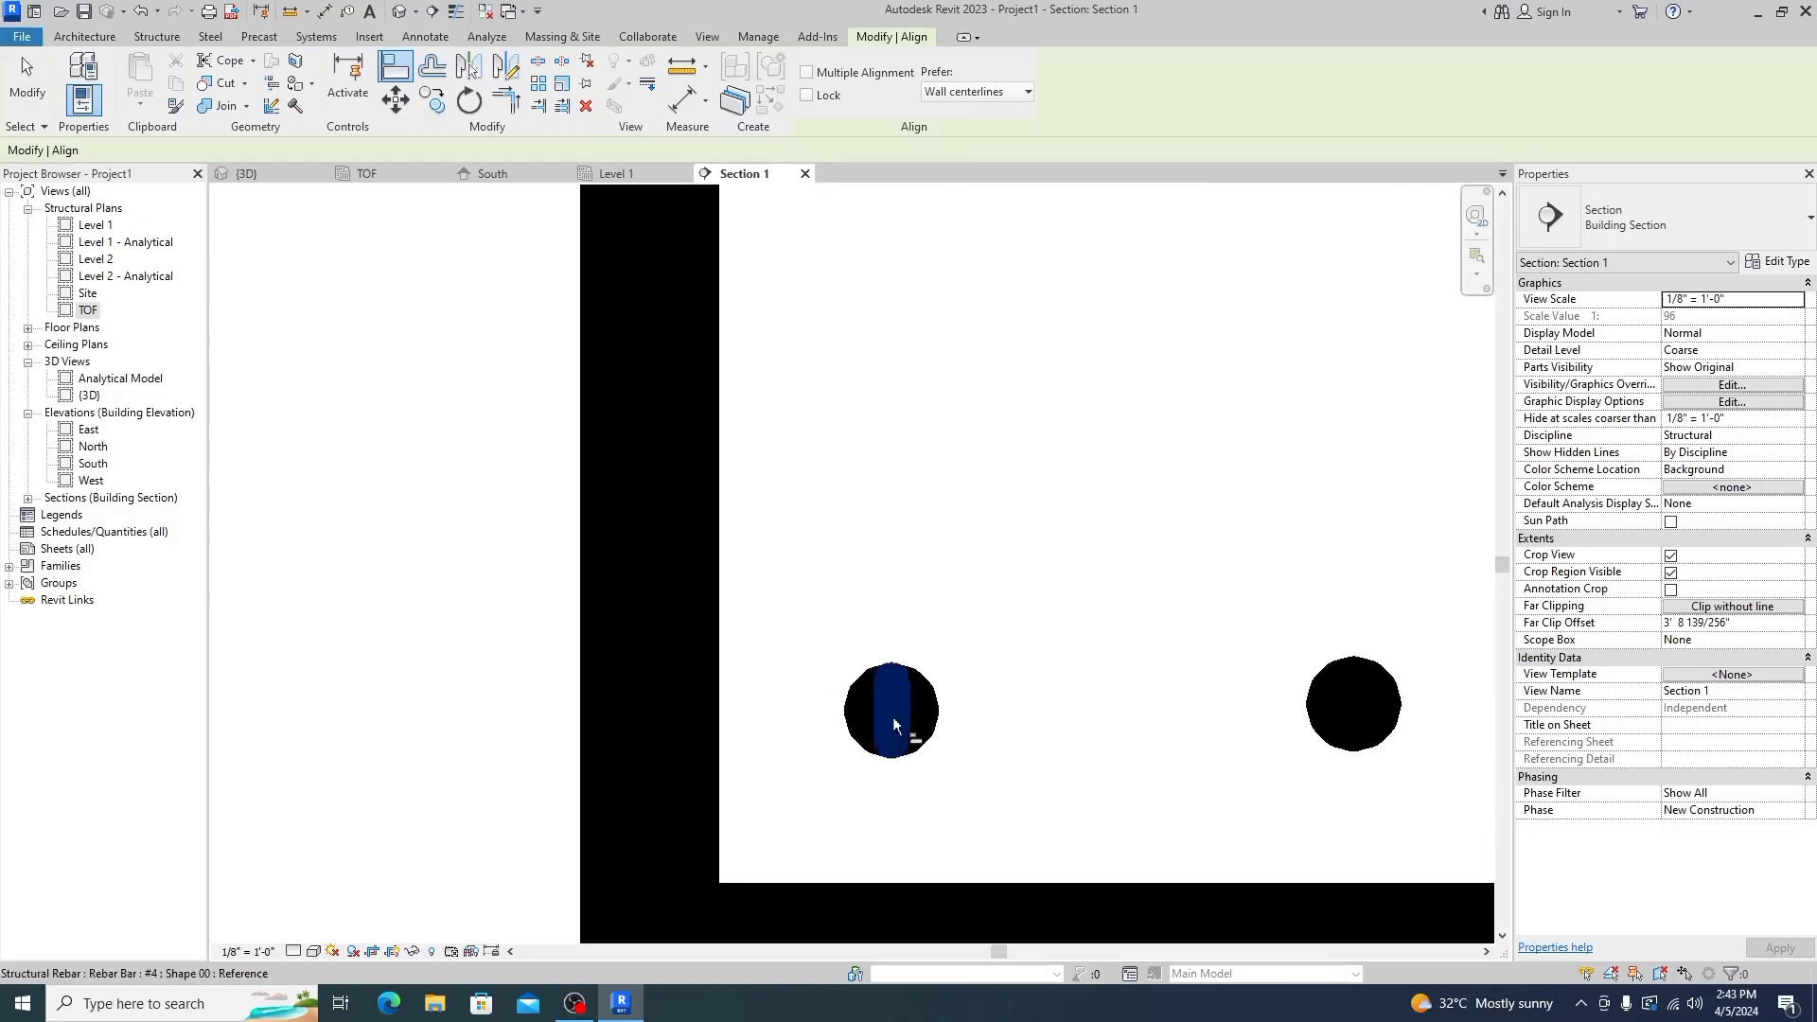
left_click(924, 720)
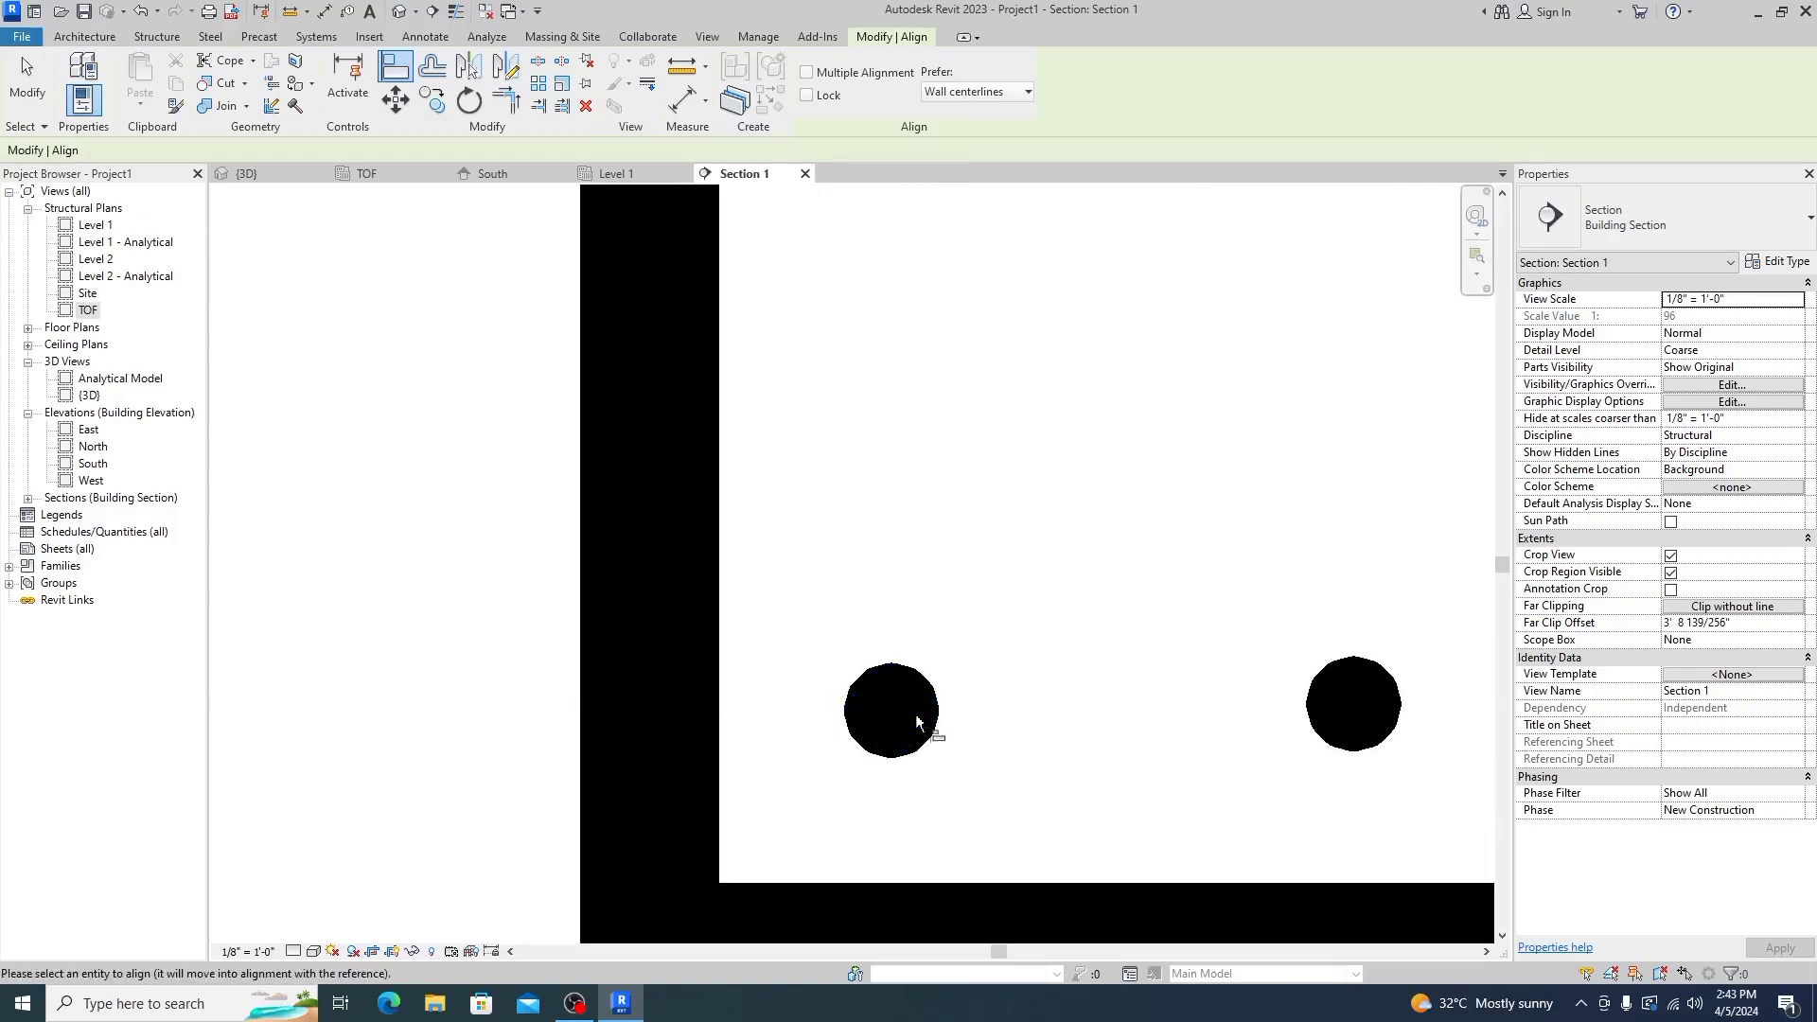
scroll(925, 719, "down", 3)
left_click(1109, 718)
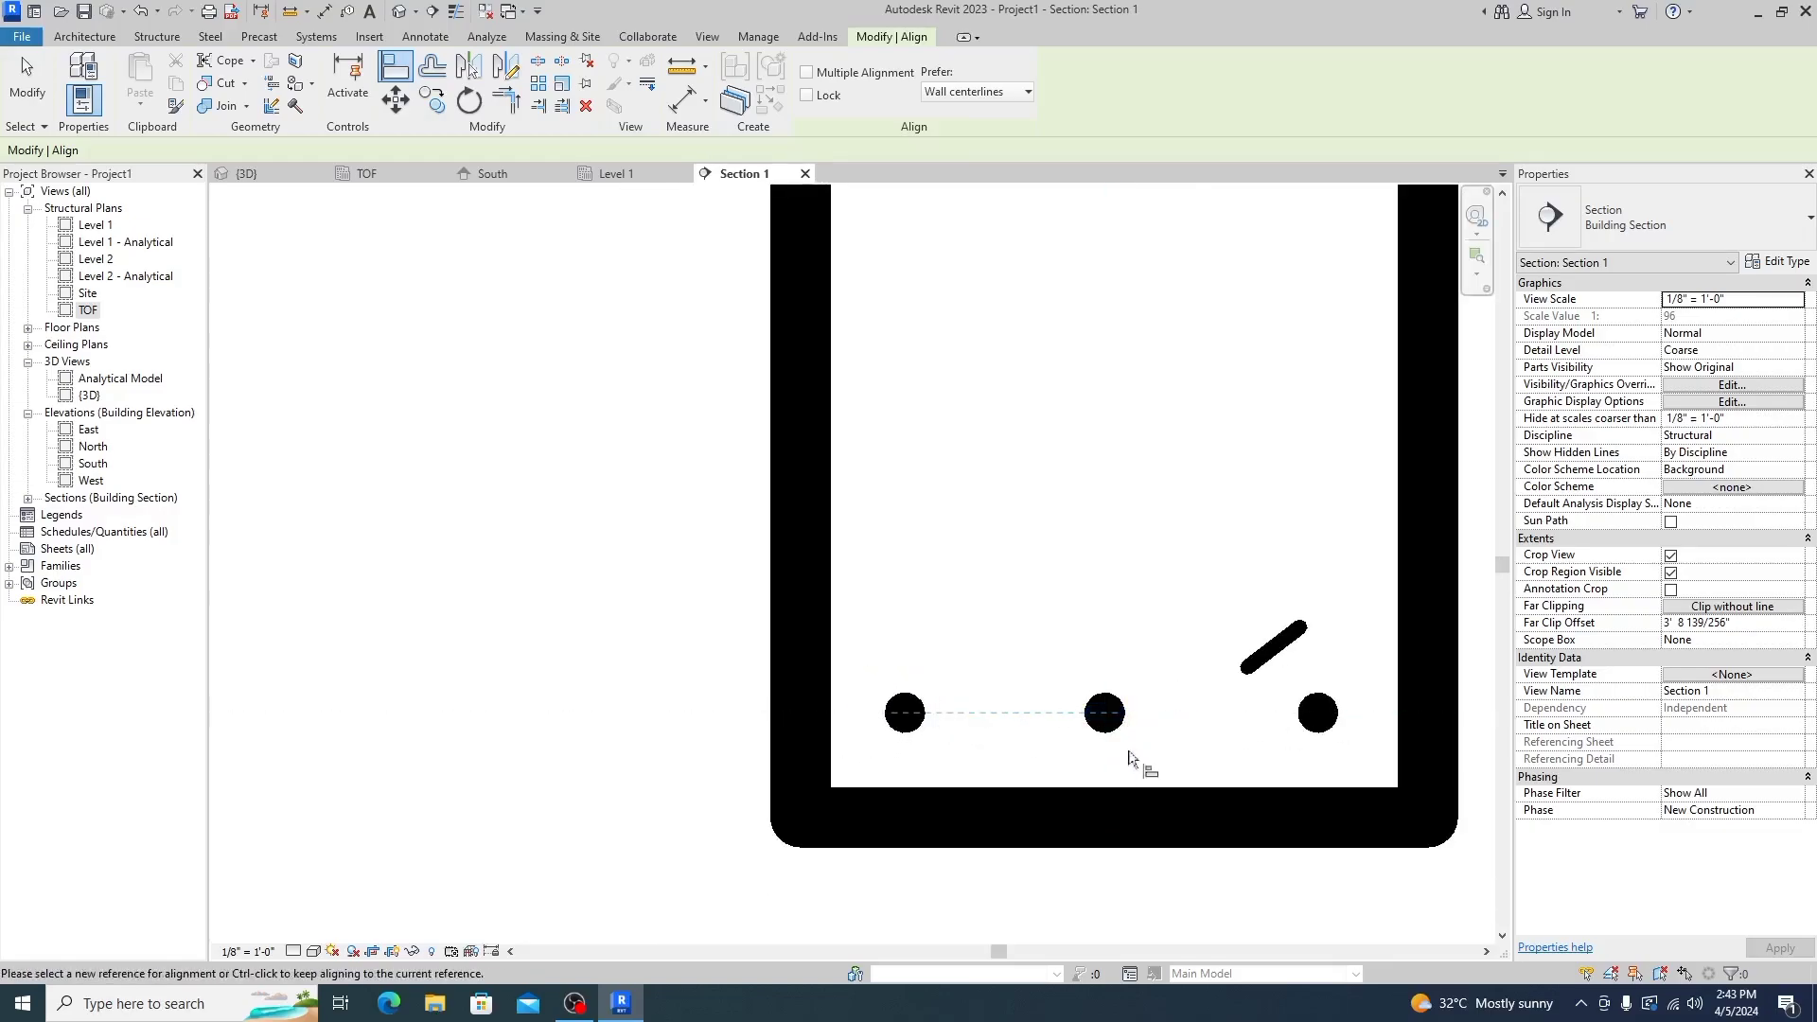
scroll(1016, 696, "down", 3)
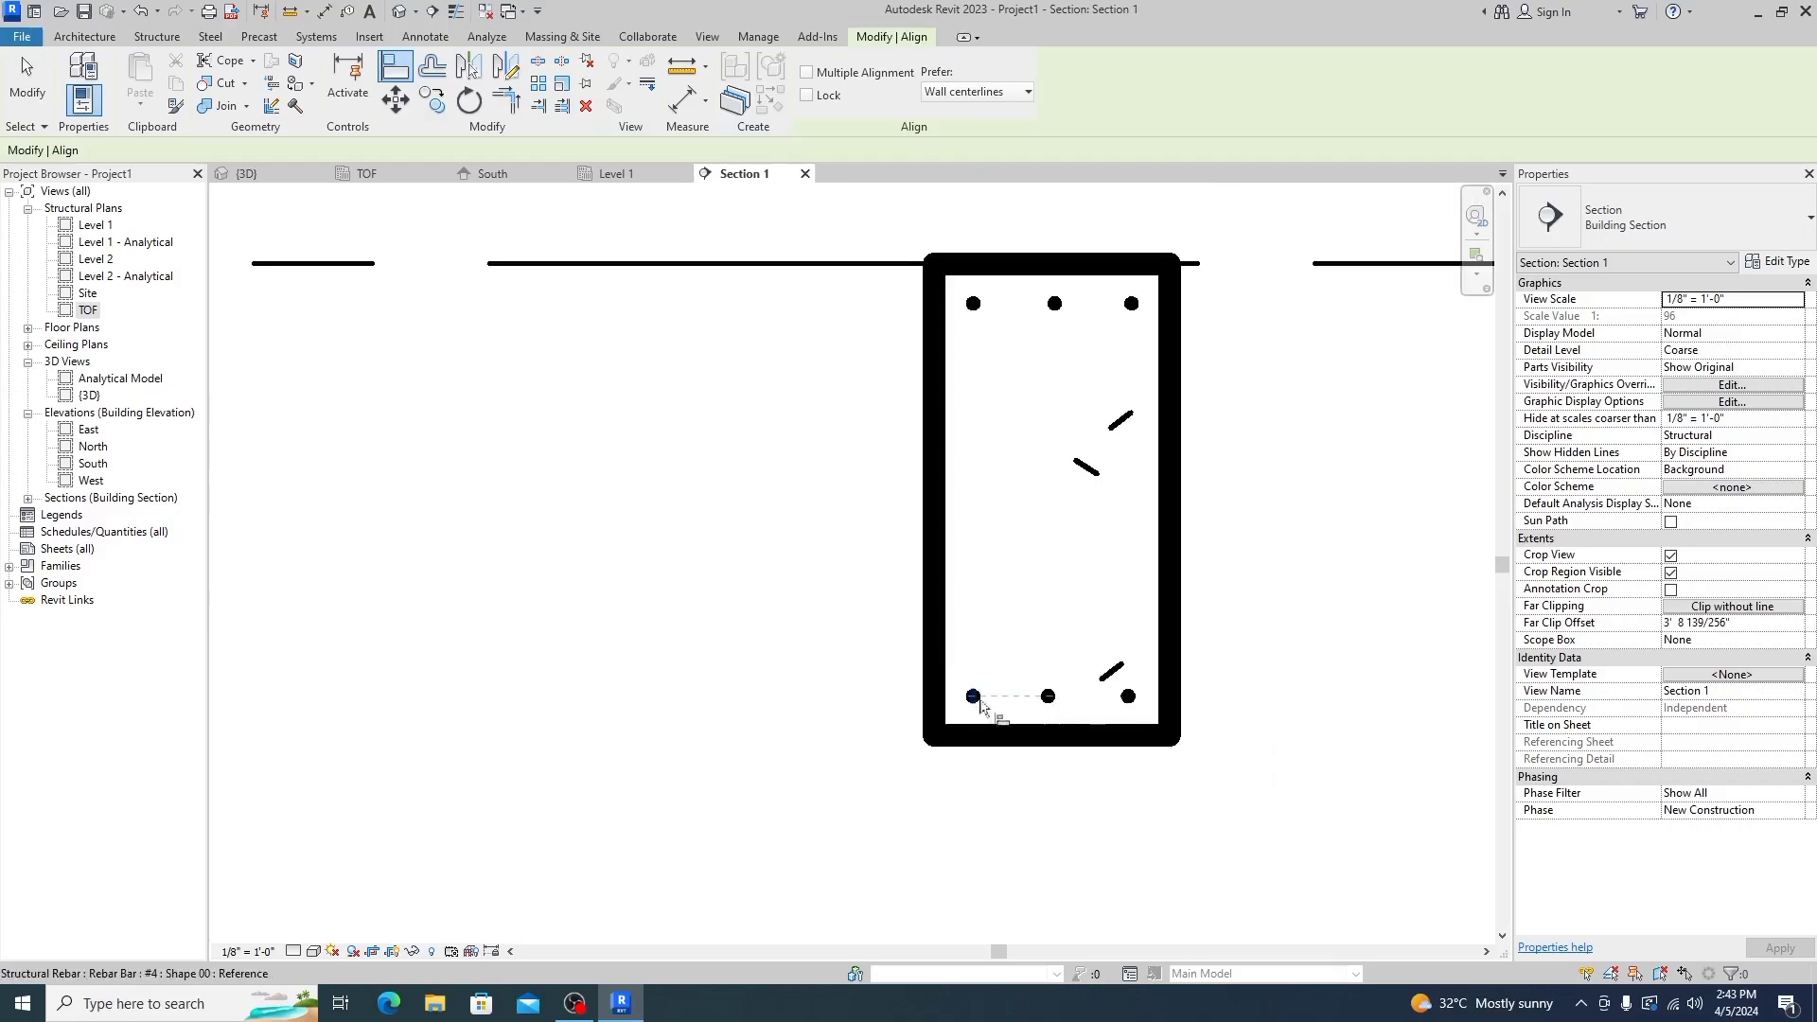
scroll(979, 697, "down", 2)
scroll(1076, 685, "up", 1)
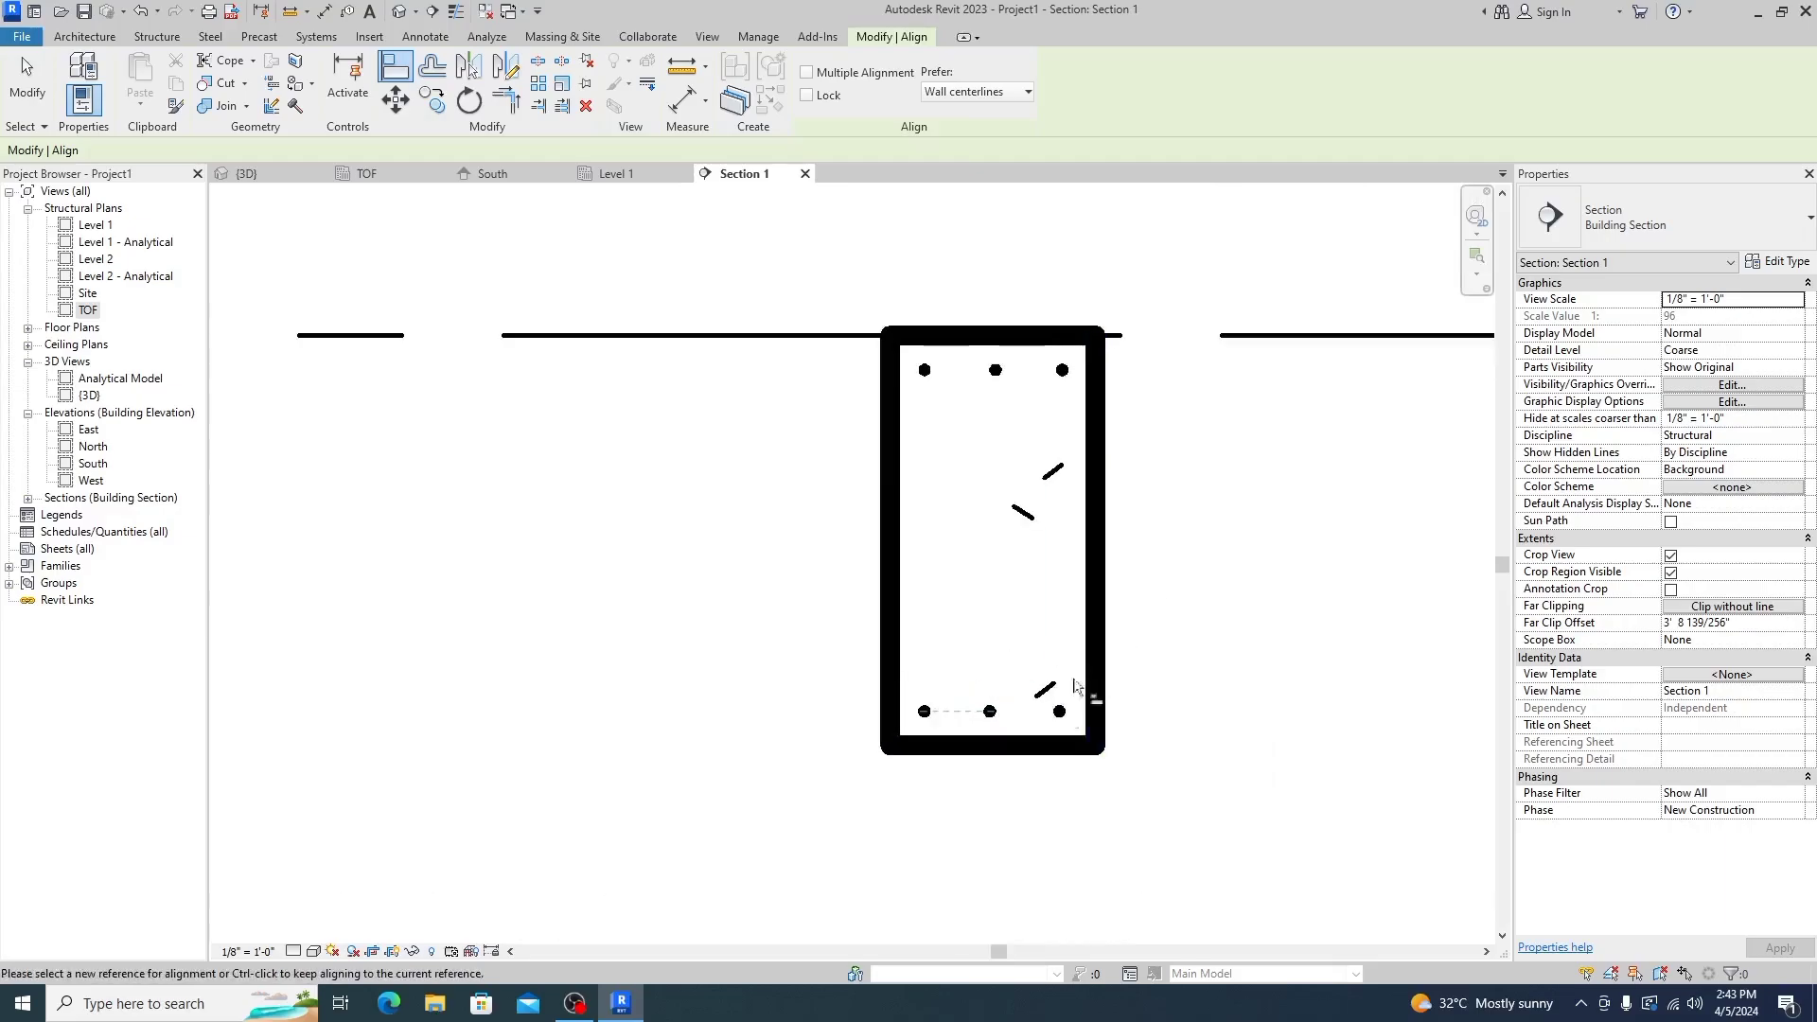
scroll(1060, 360, "up", 1)
scroll(909, 316, "down", 2)
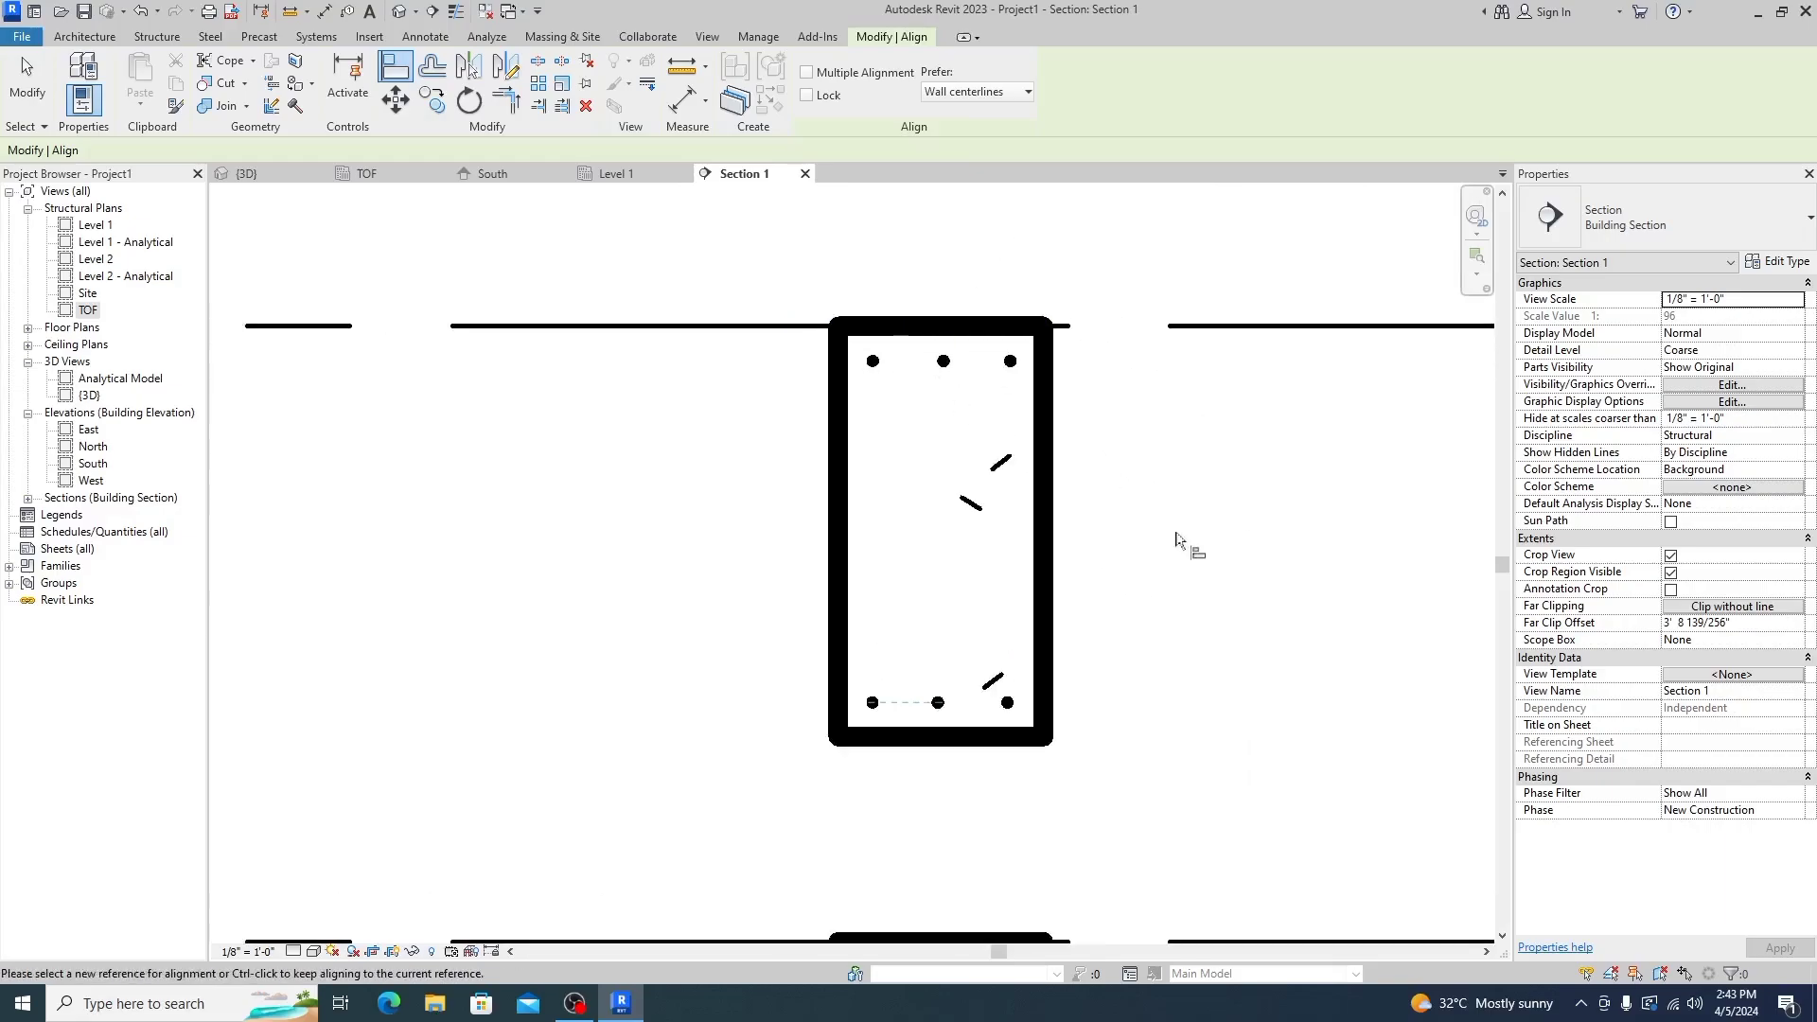
scroll(1110, 444, "up", 2)
scroll(807, 393, "down", 1)
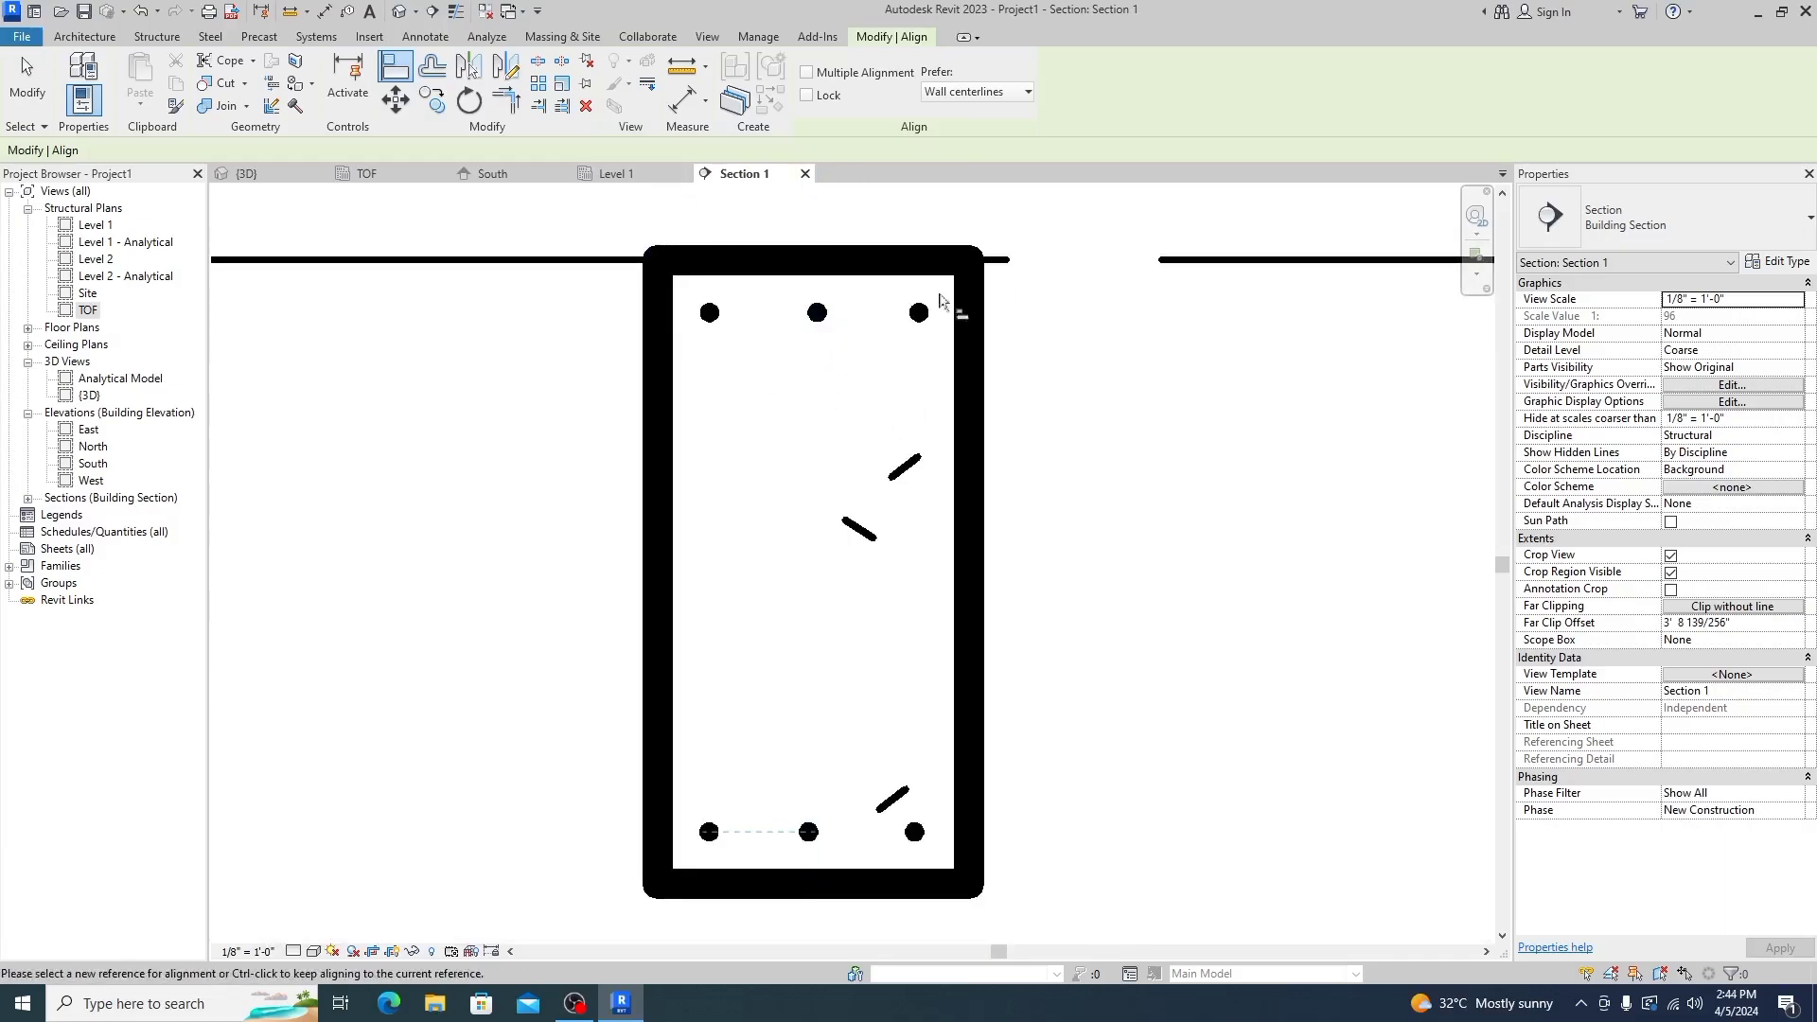
Open the 3D view around the plinth beams and set its visual style to Wireframe
left_click(248, 174)
scroll(862, 558, "down", 2)
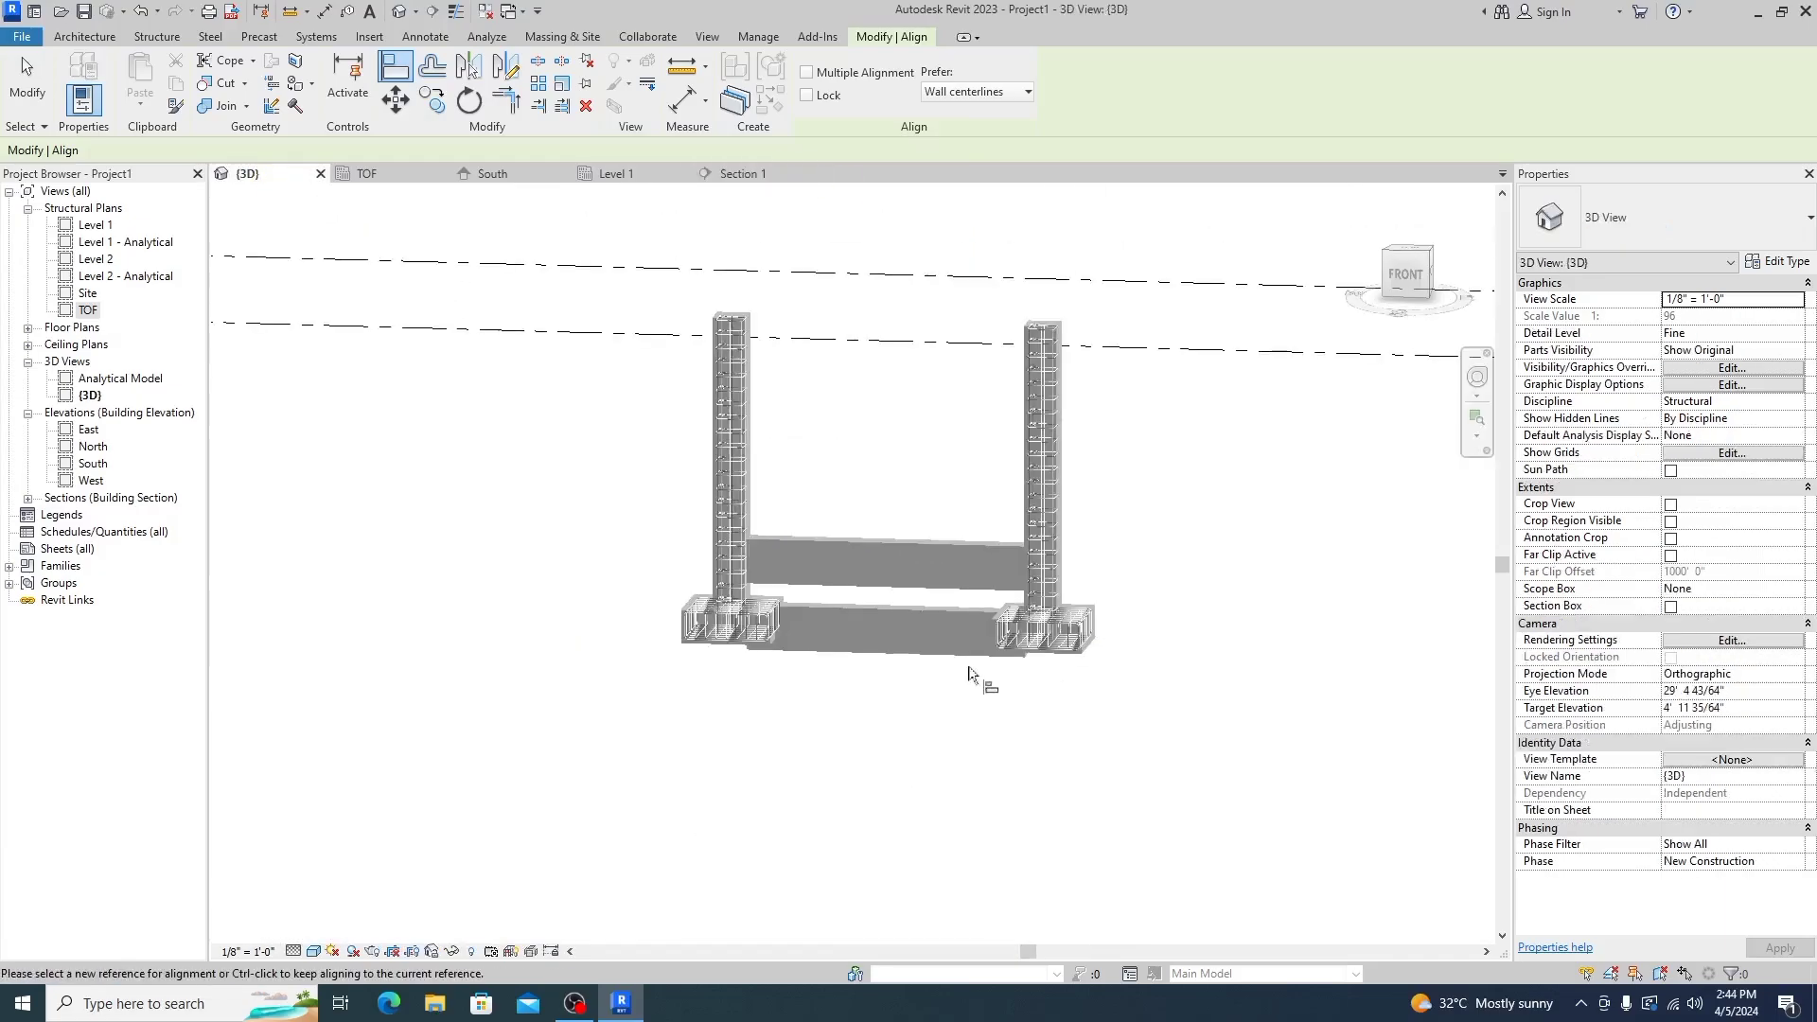
scroll(882, 549, "up", 4)
middle_click_drag(872, 628, 693, 690, "shift")
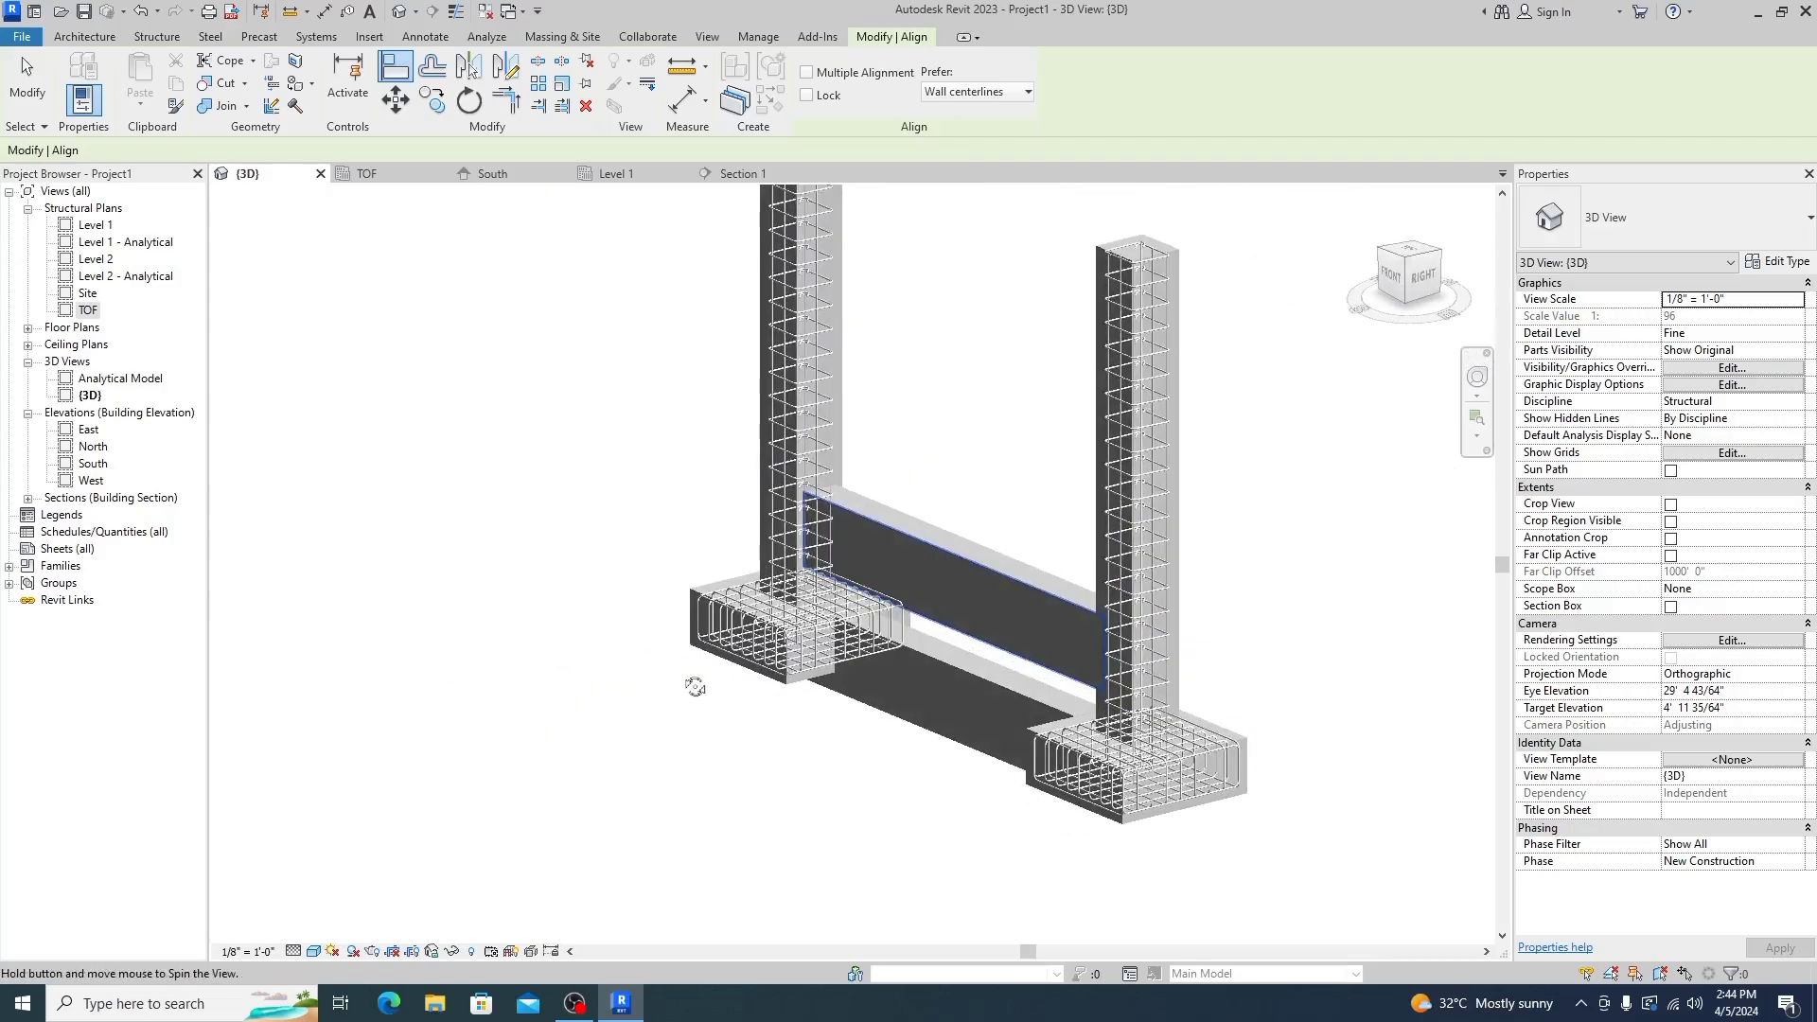
scroll(999, 553, "up", 4)
left_click(982, 577)
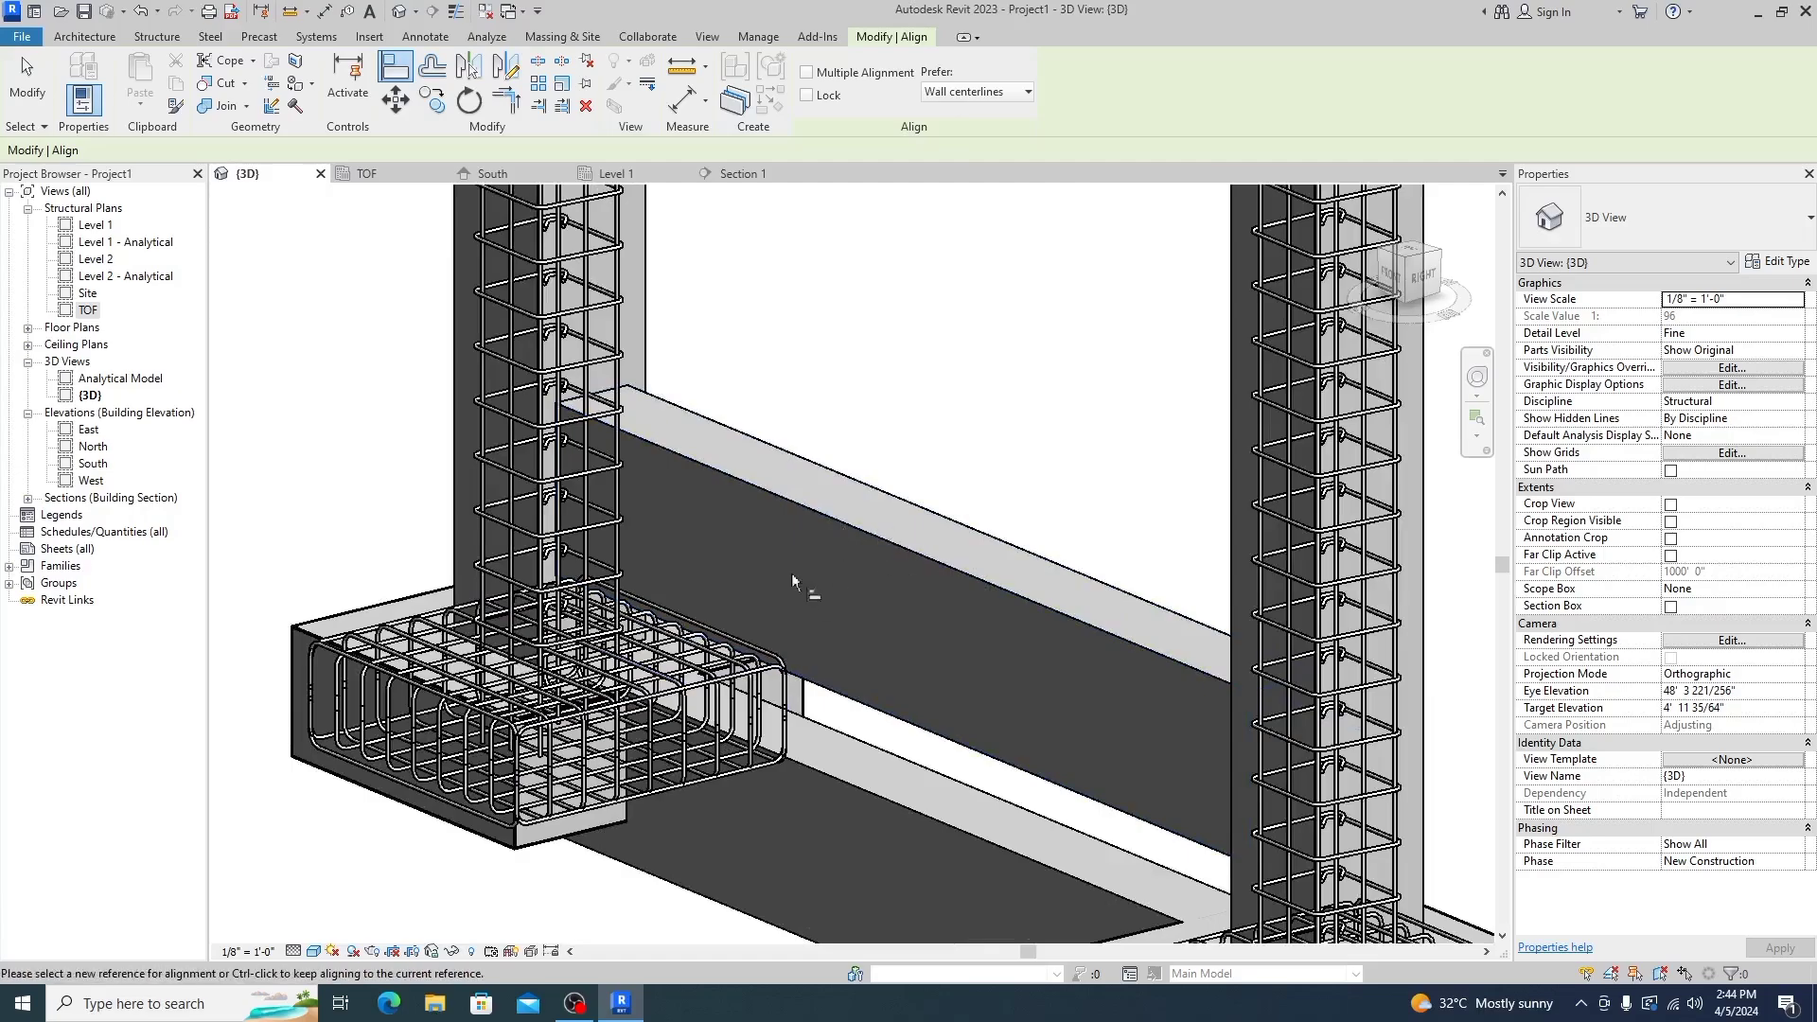
left_click(318, 951)
left_click(350, 856)
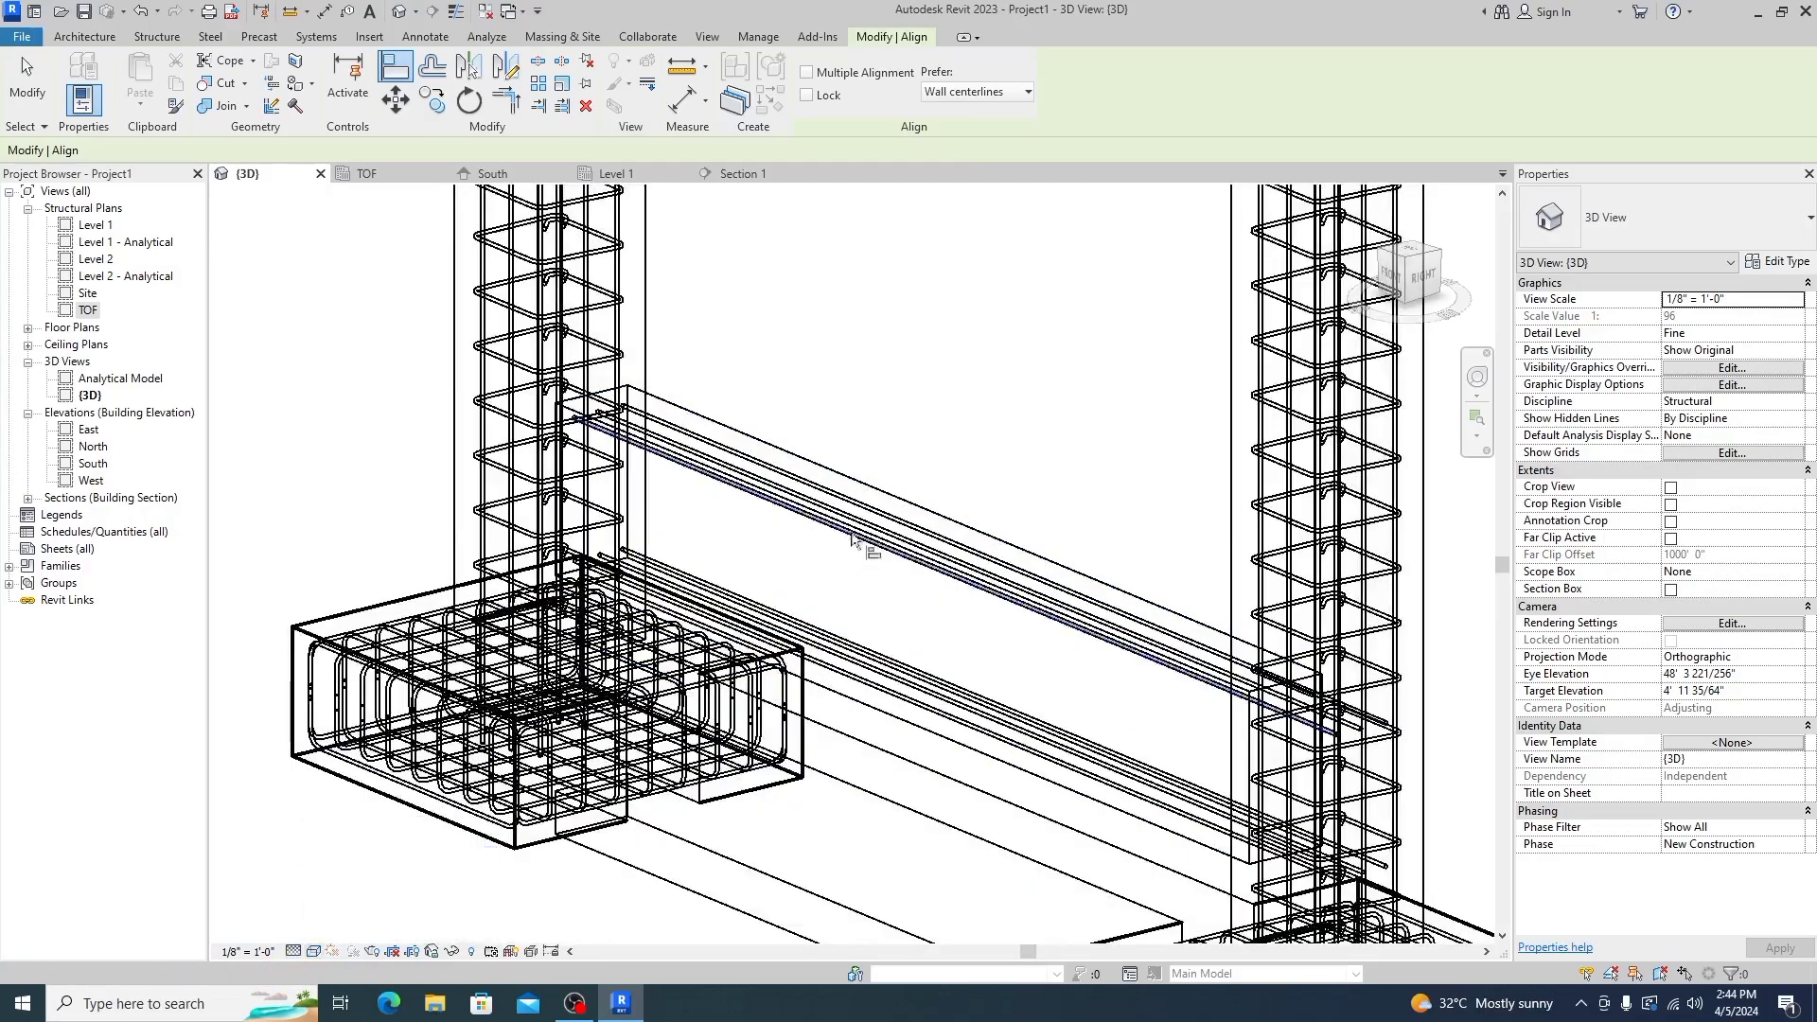
Try to align the plinth beam's upper and lower bars with Multiple Alignment in the 3D view and undo the last change
scroll(994, 634, "up", 5)
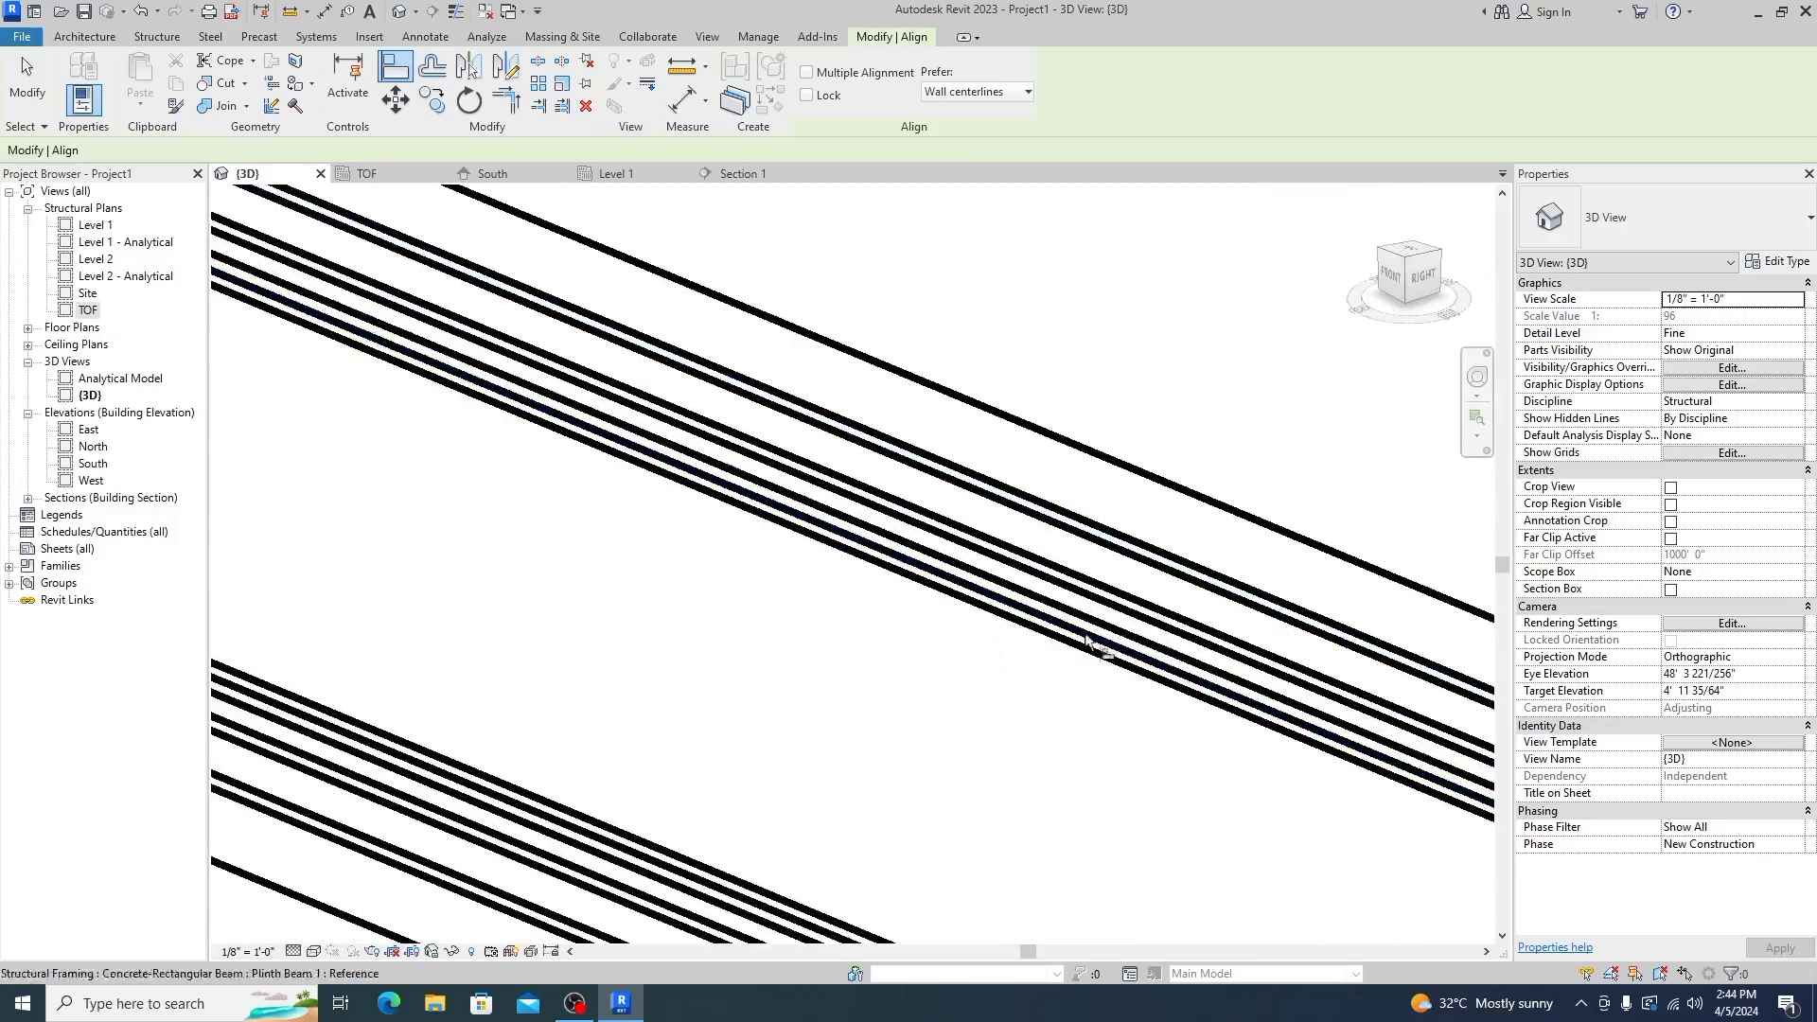
scroll(1088, 642, "down", 5)
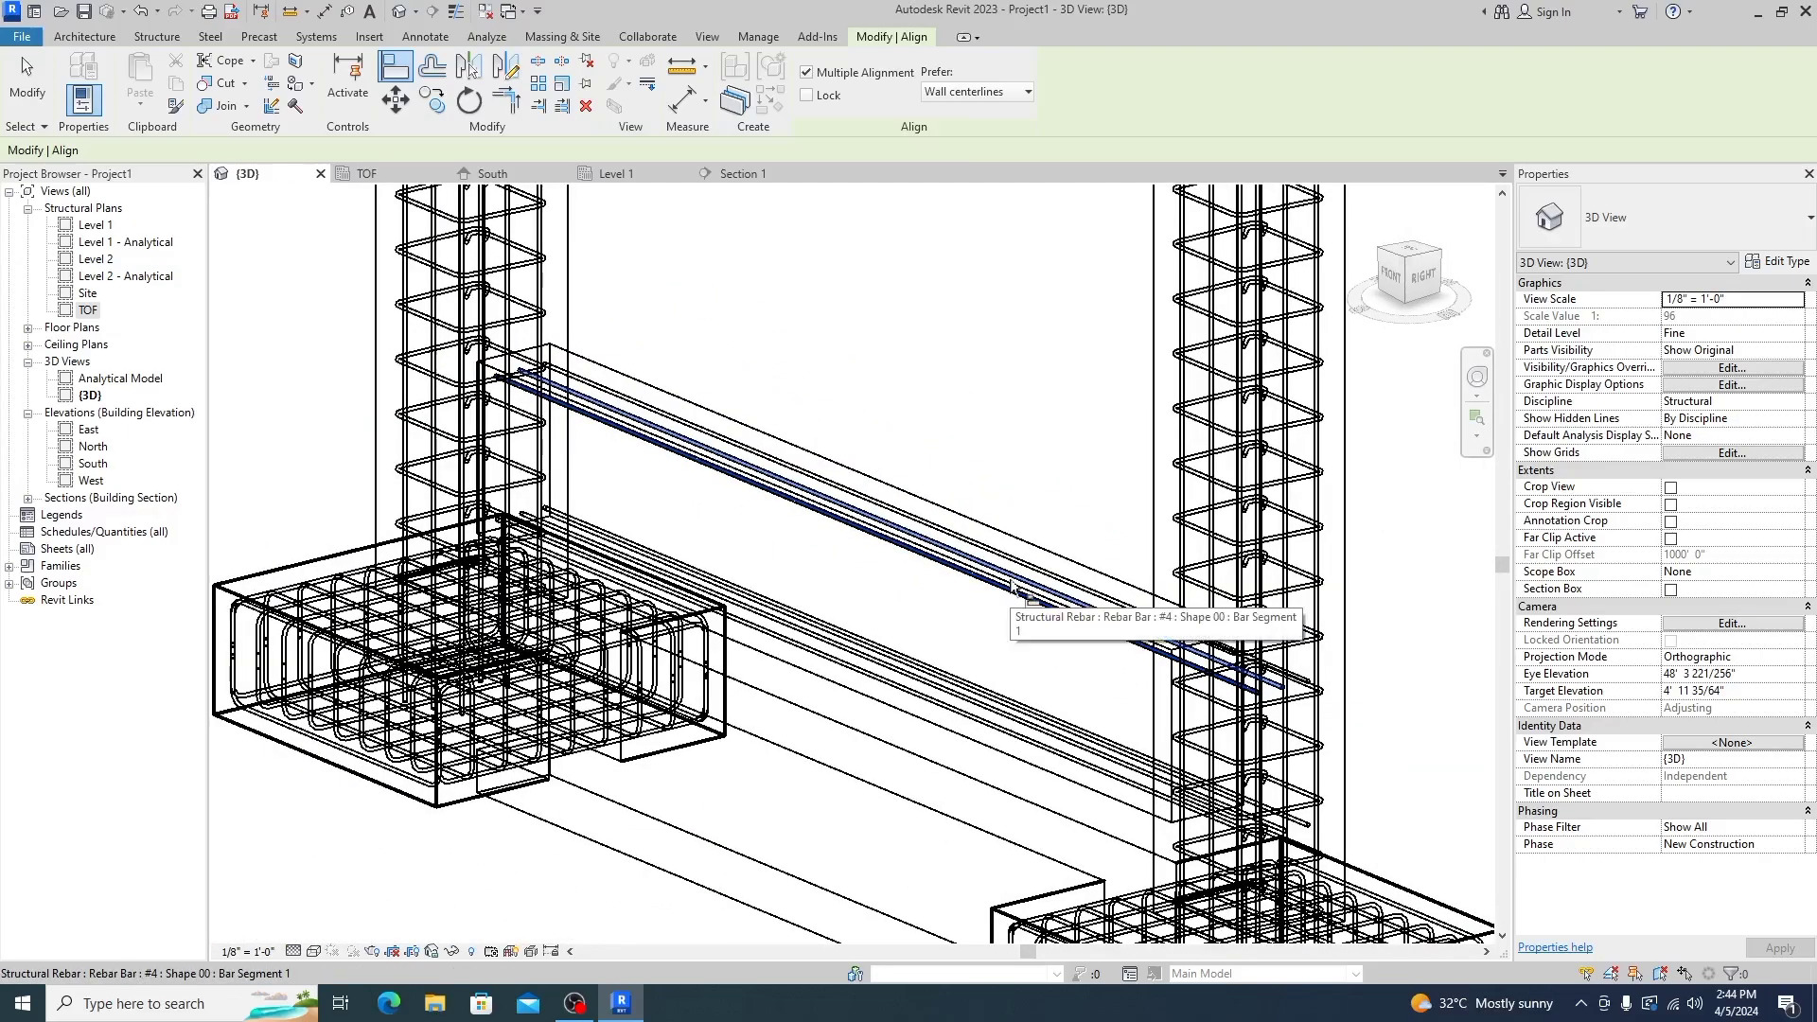
left_click(1012, 587)
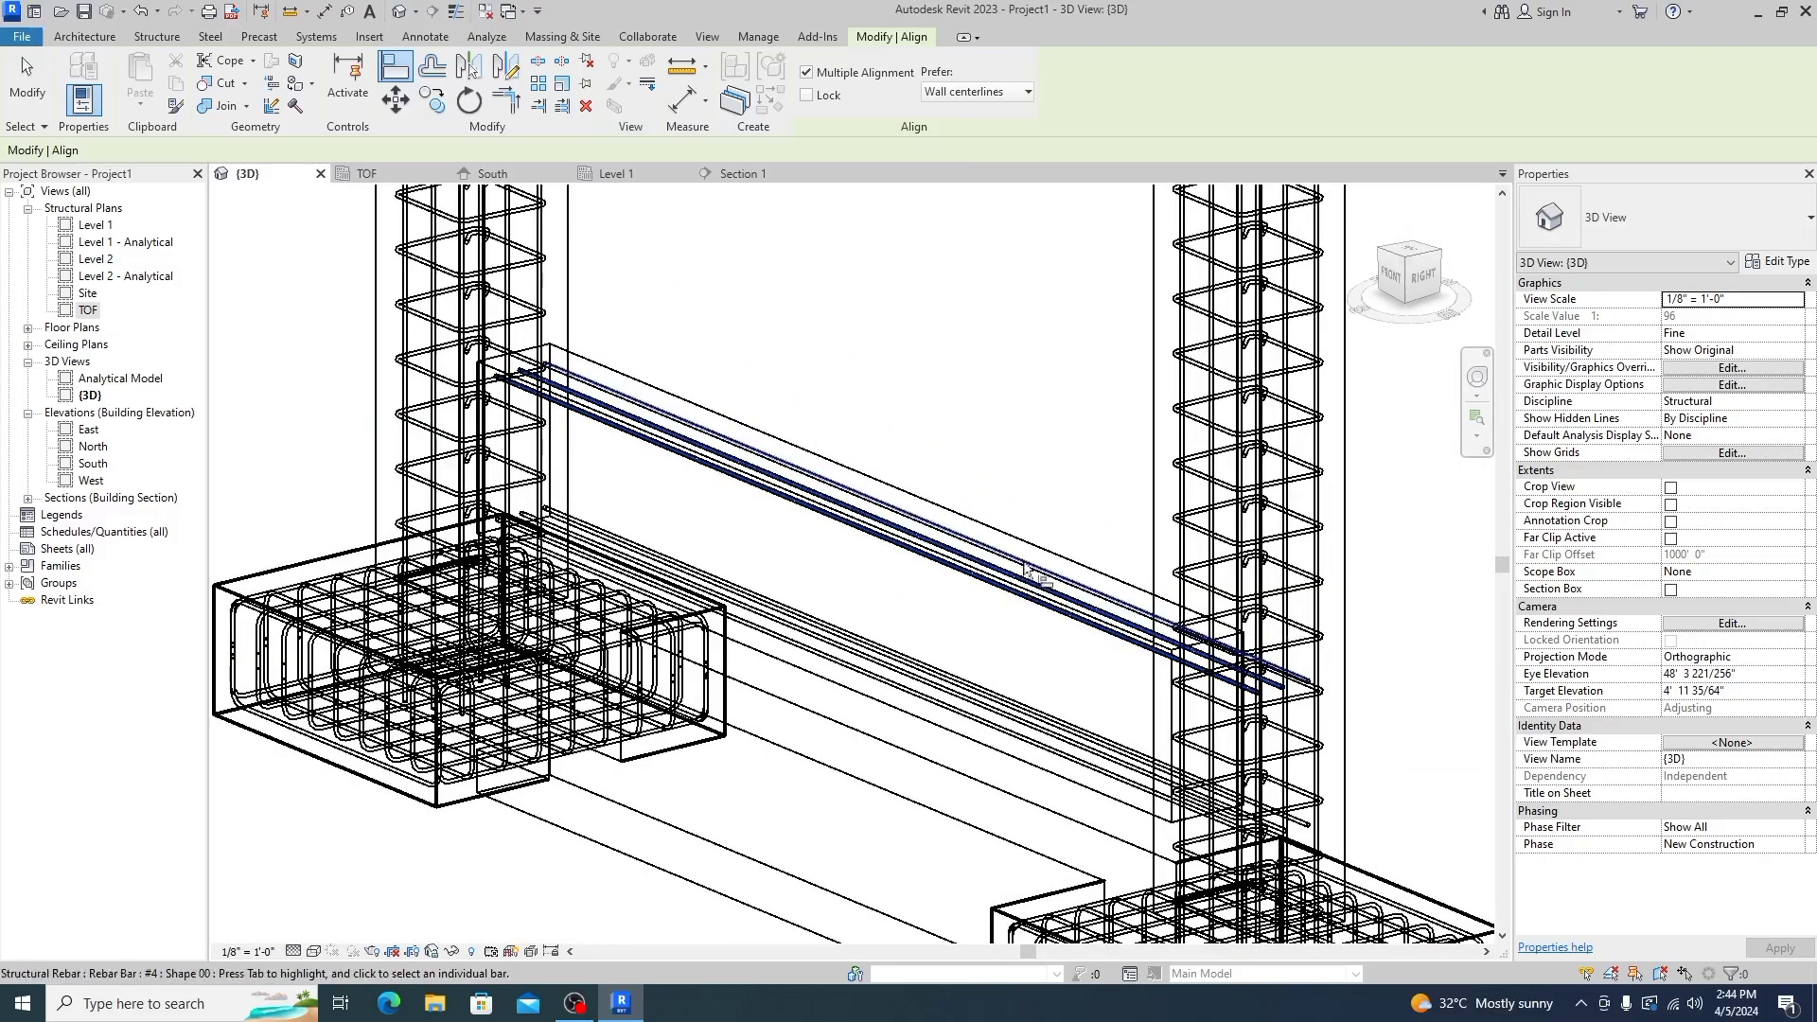
left_click(935, 704)
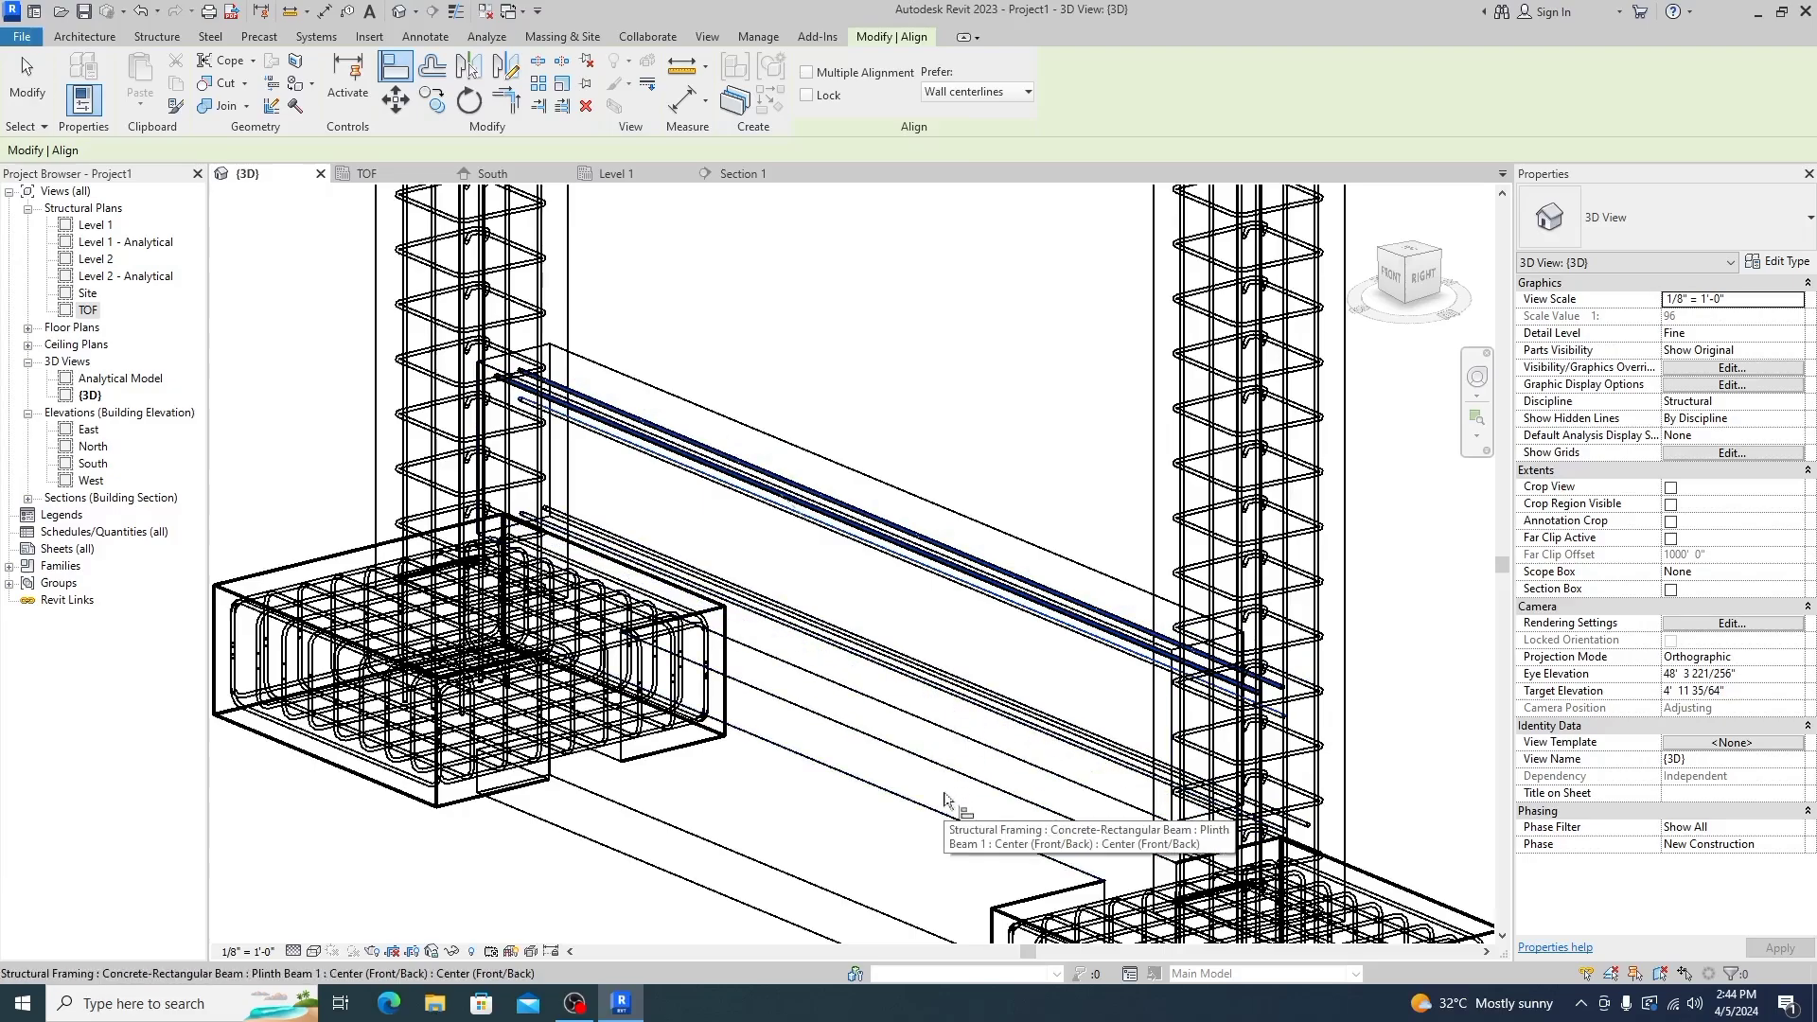
key("ctrl+z")
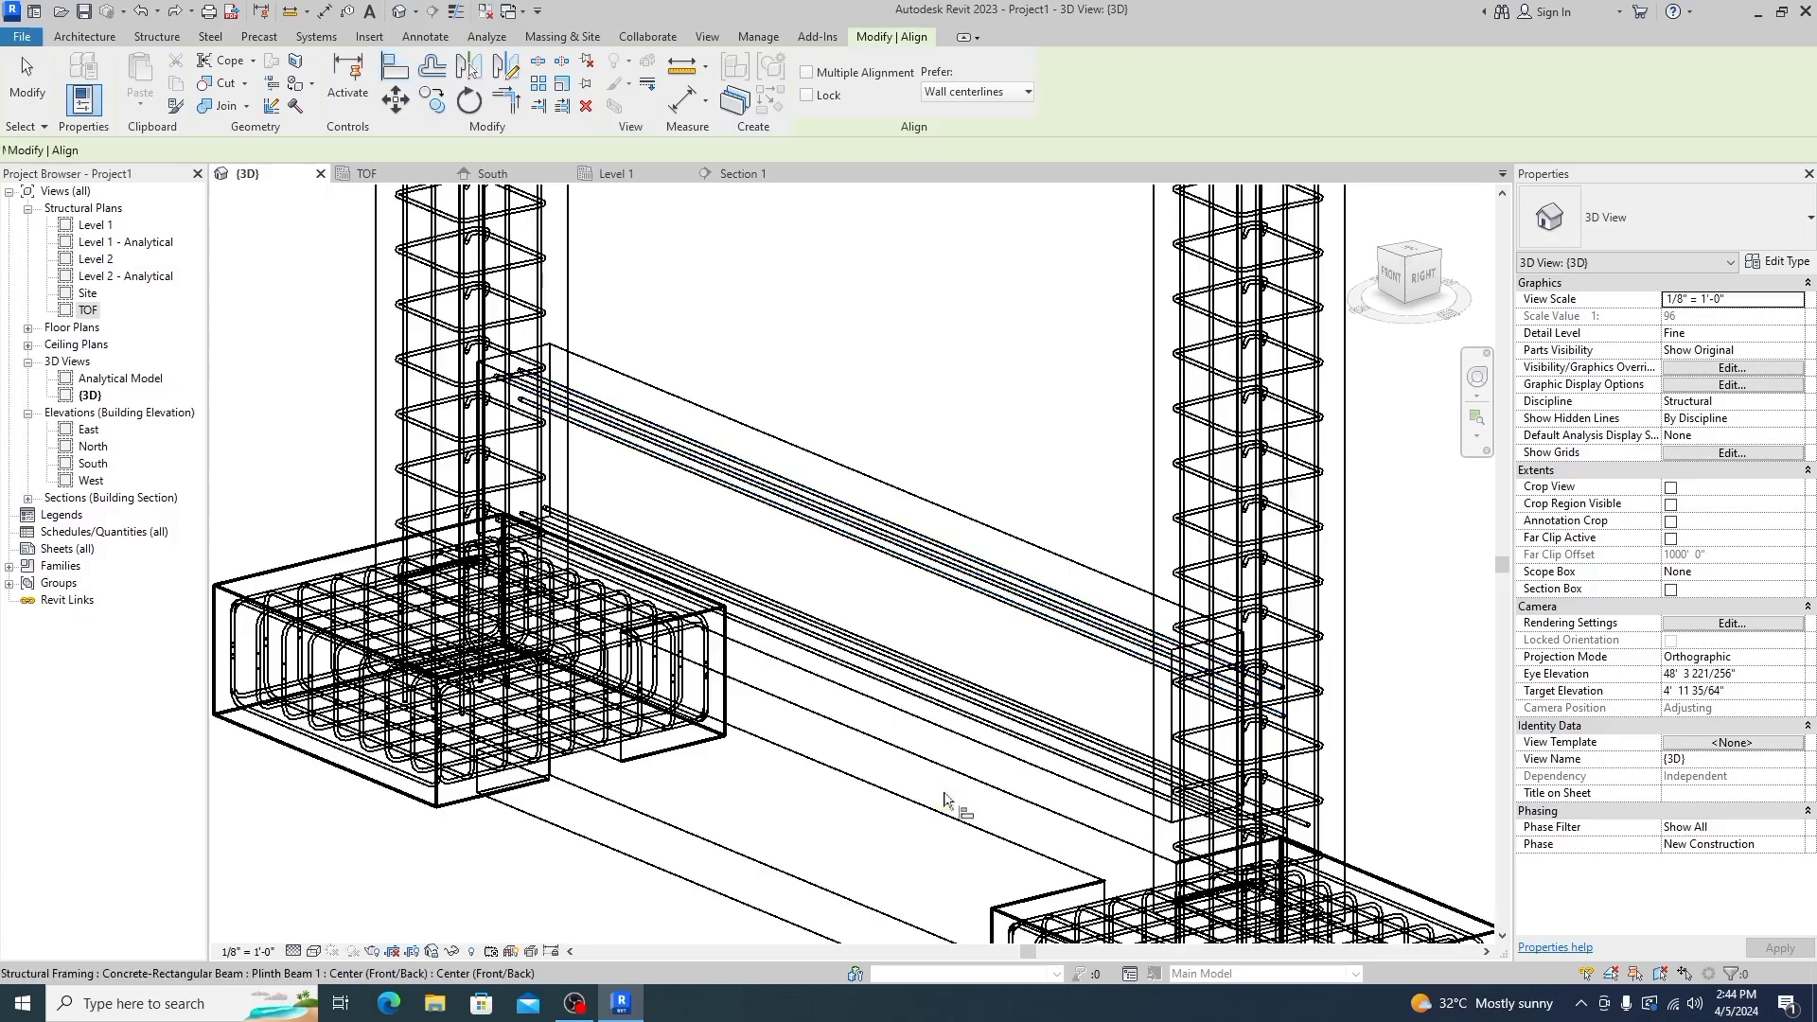
Try to align more of the plinth beam's bars to a bottom bar with Multiple Alignment, and end the Align command
left_click(986, 722)
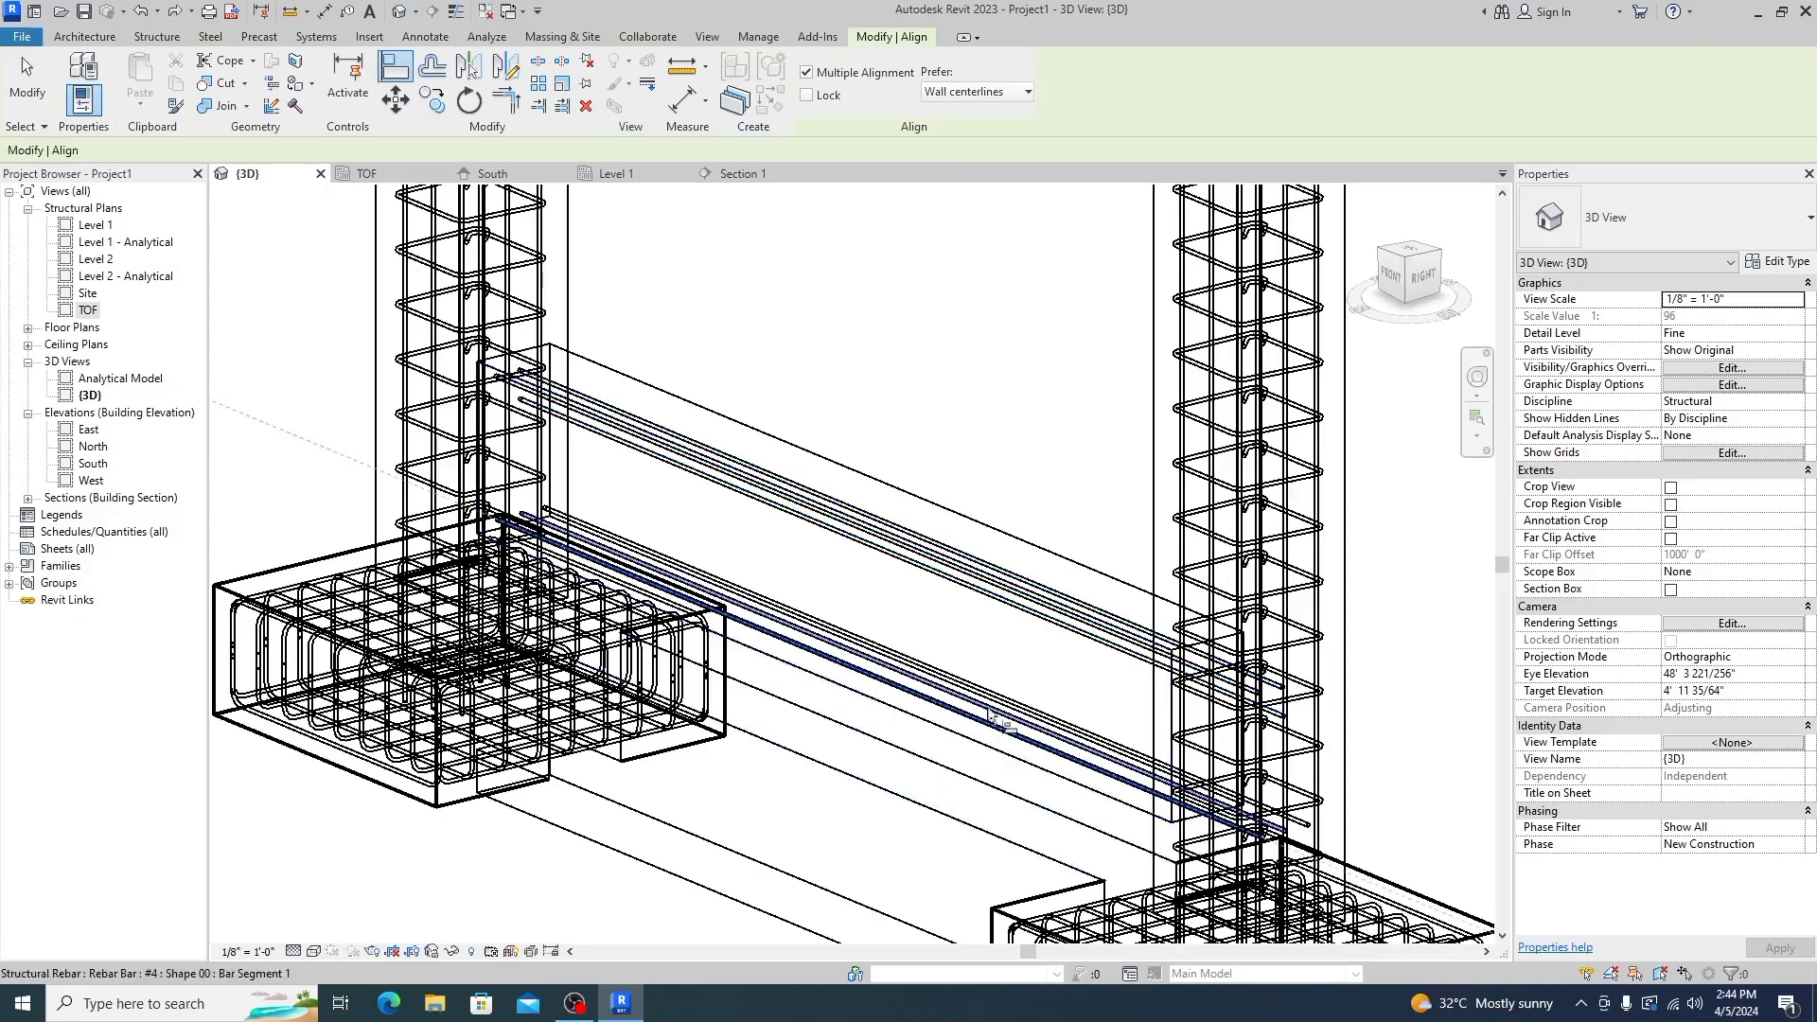
left_click(996, 708)
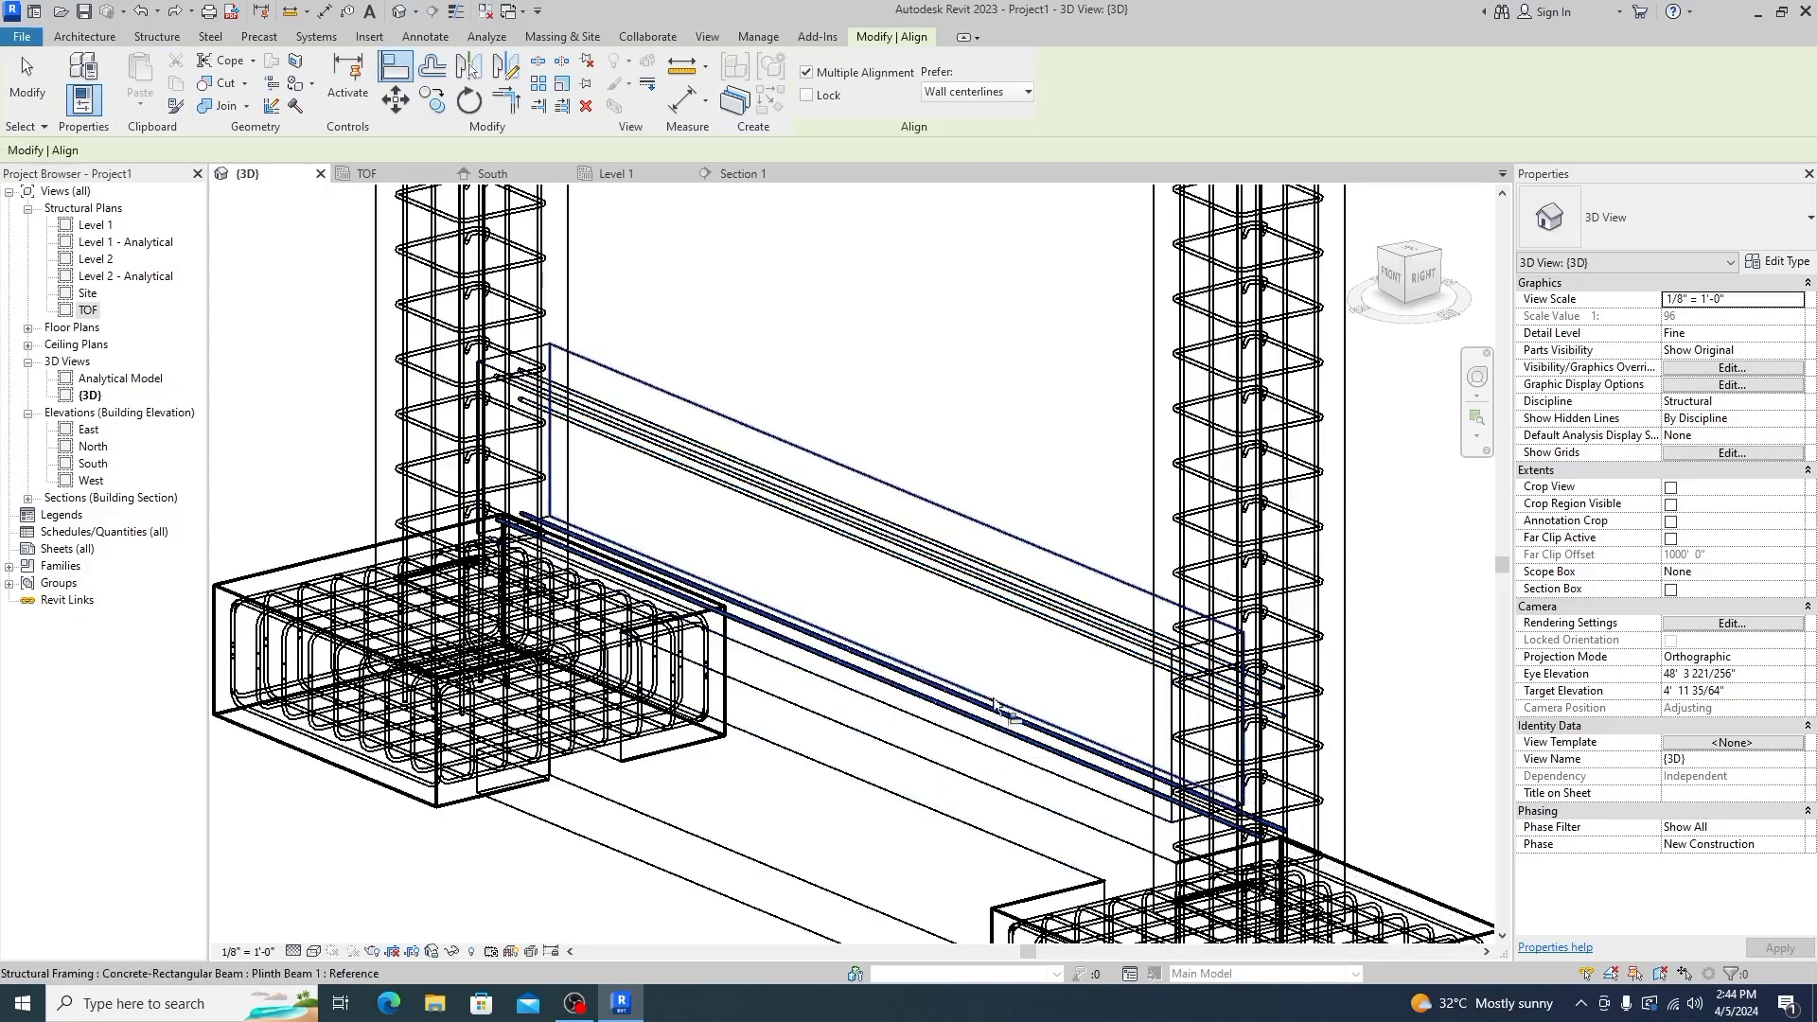
left_click(1024, 588)
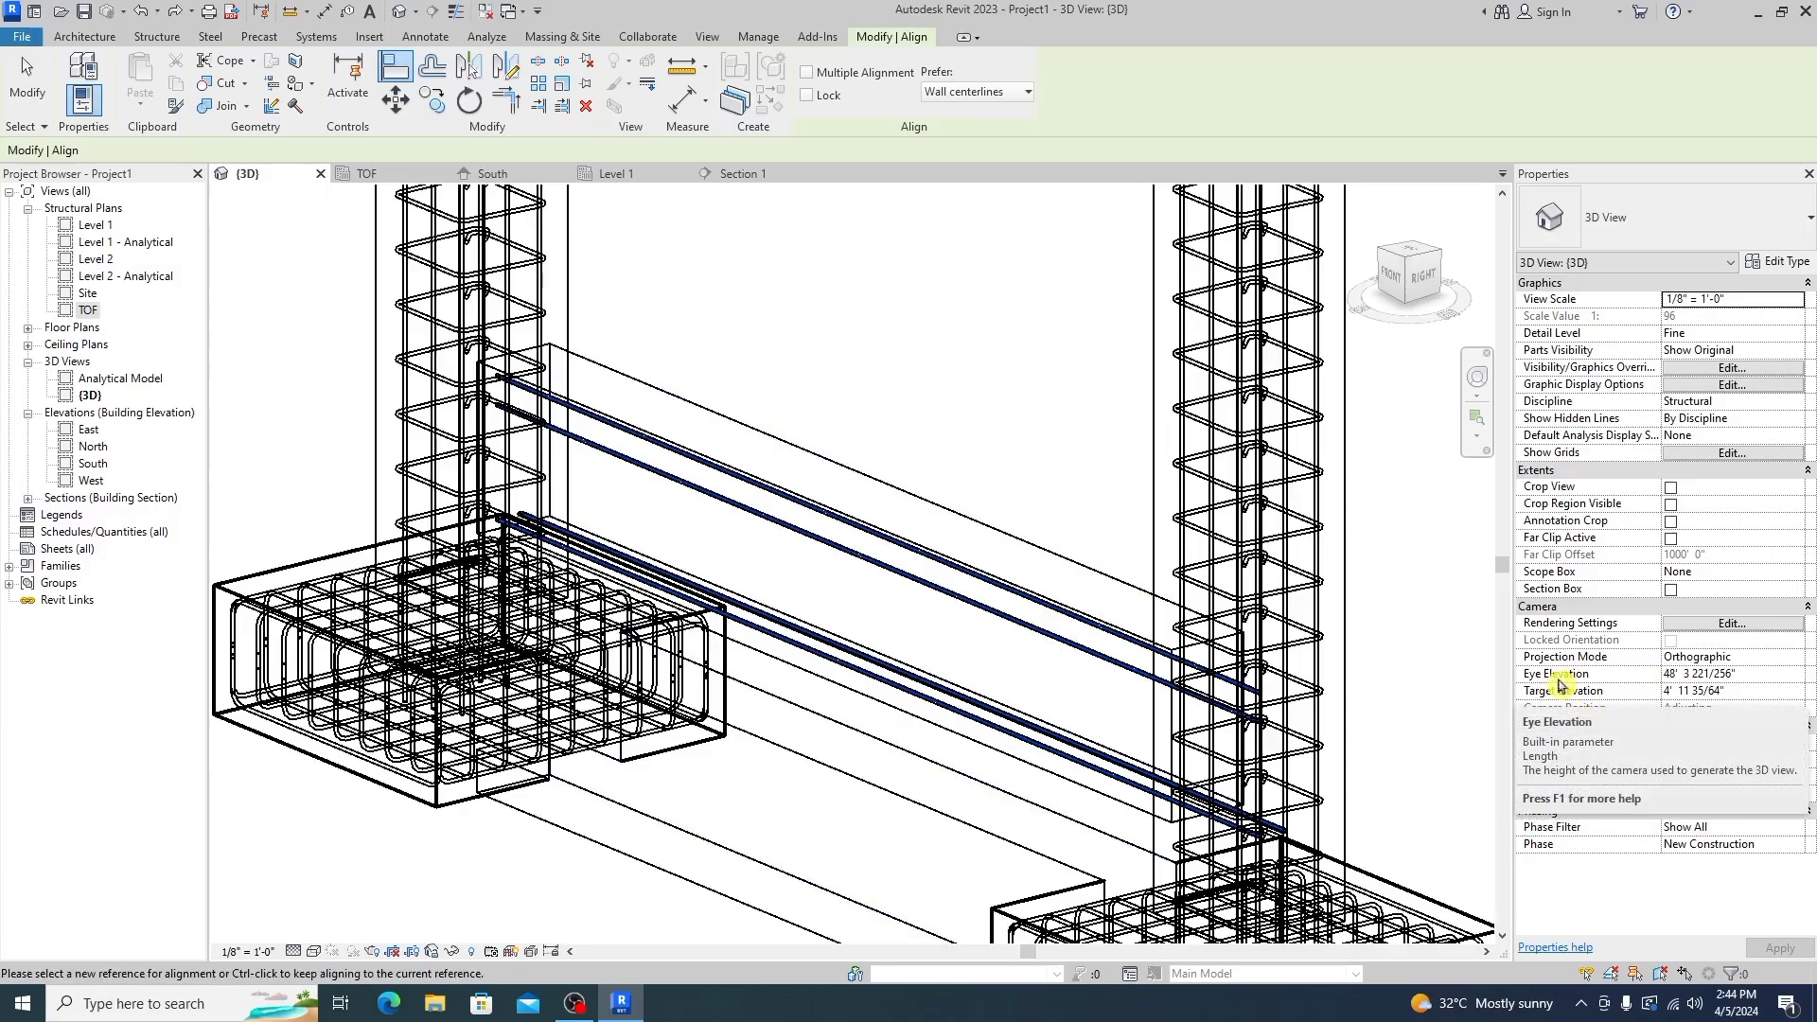
key("Escape")
key("Escape")
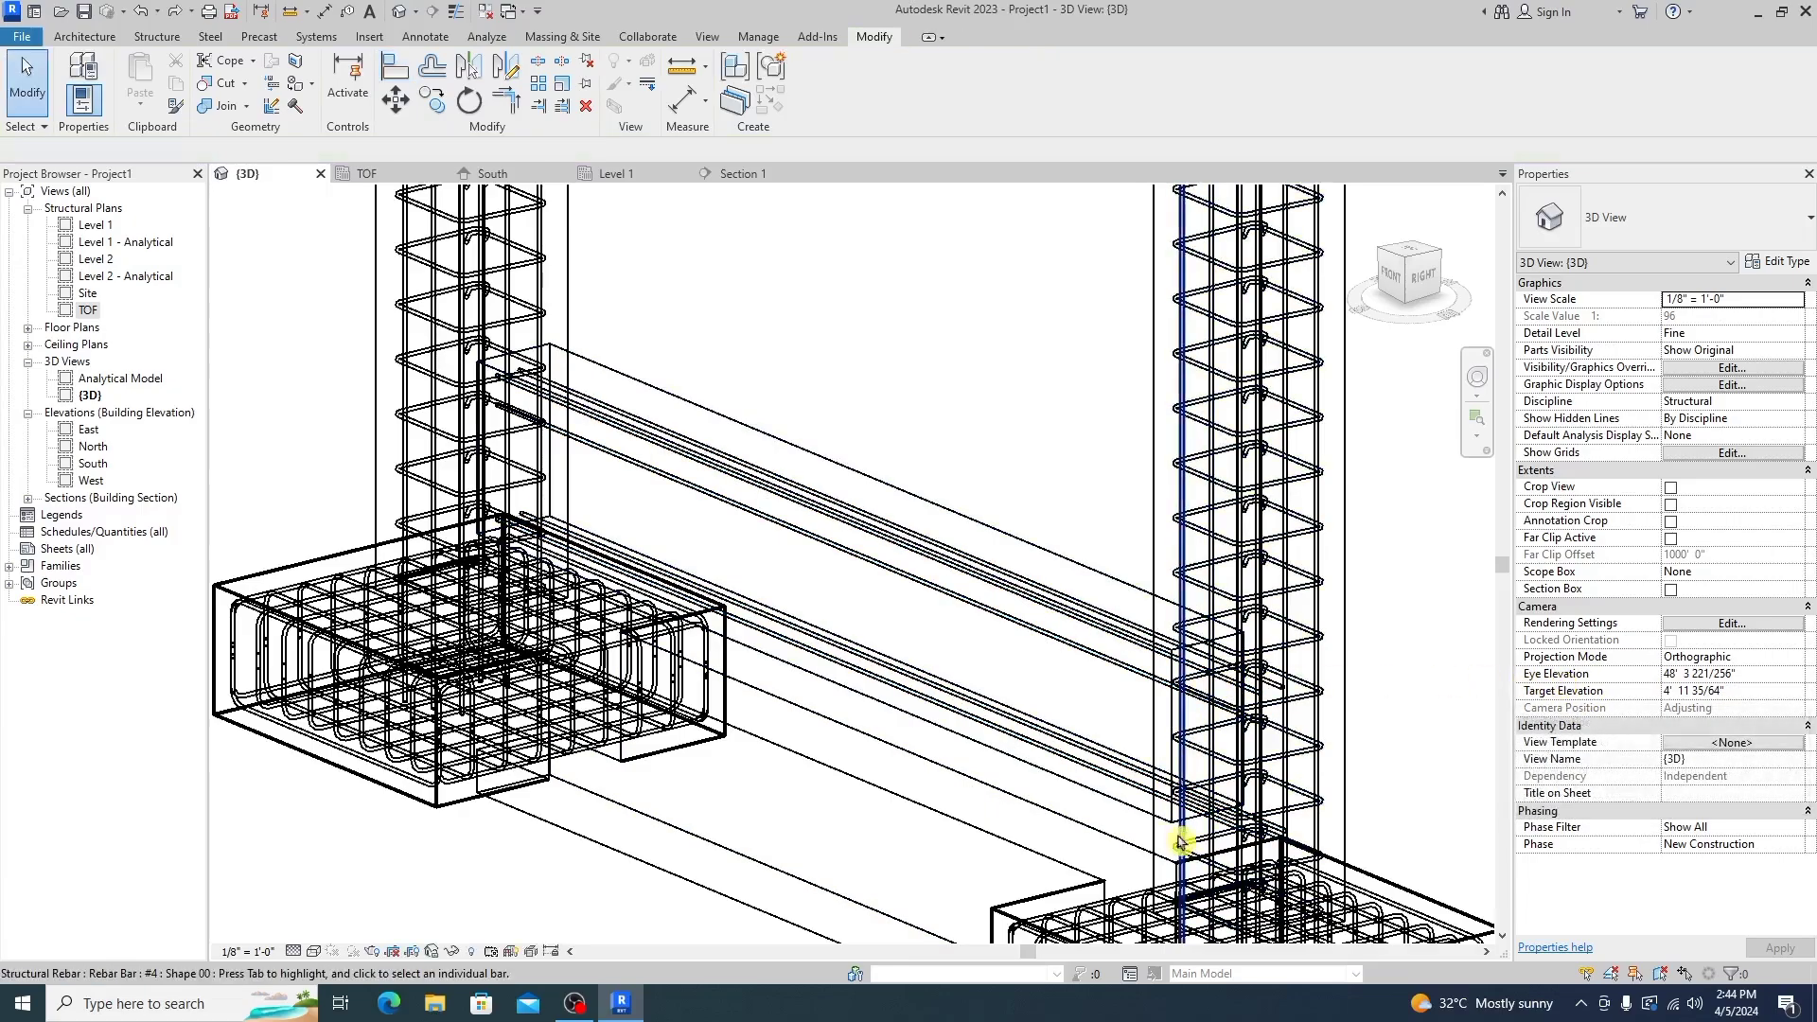
Return to Section 1 and undo the bar alignments made in the 3D view
left_click(732, 174)
scroll(812, 470, "down", 1)
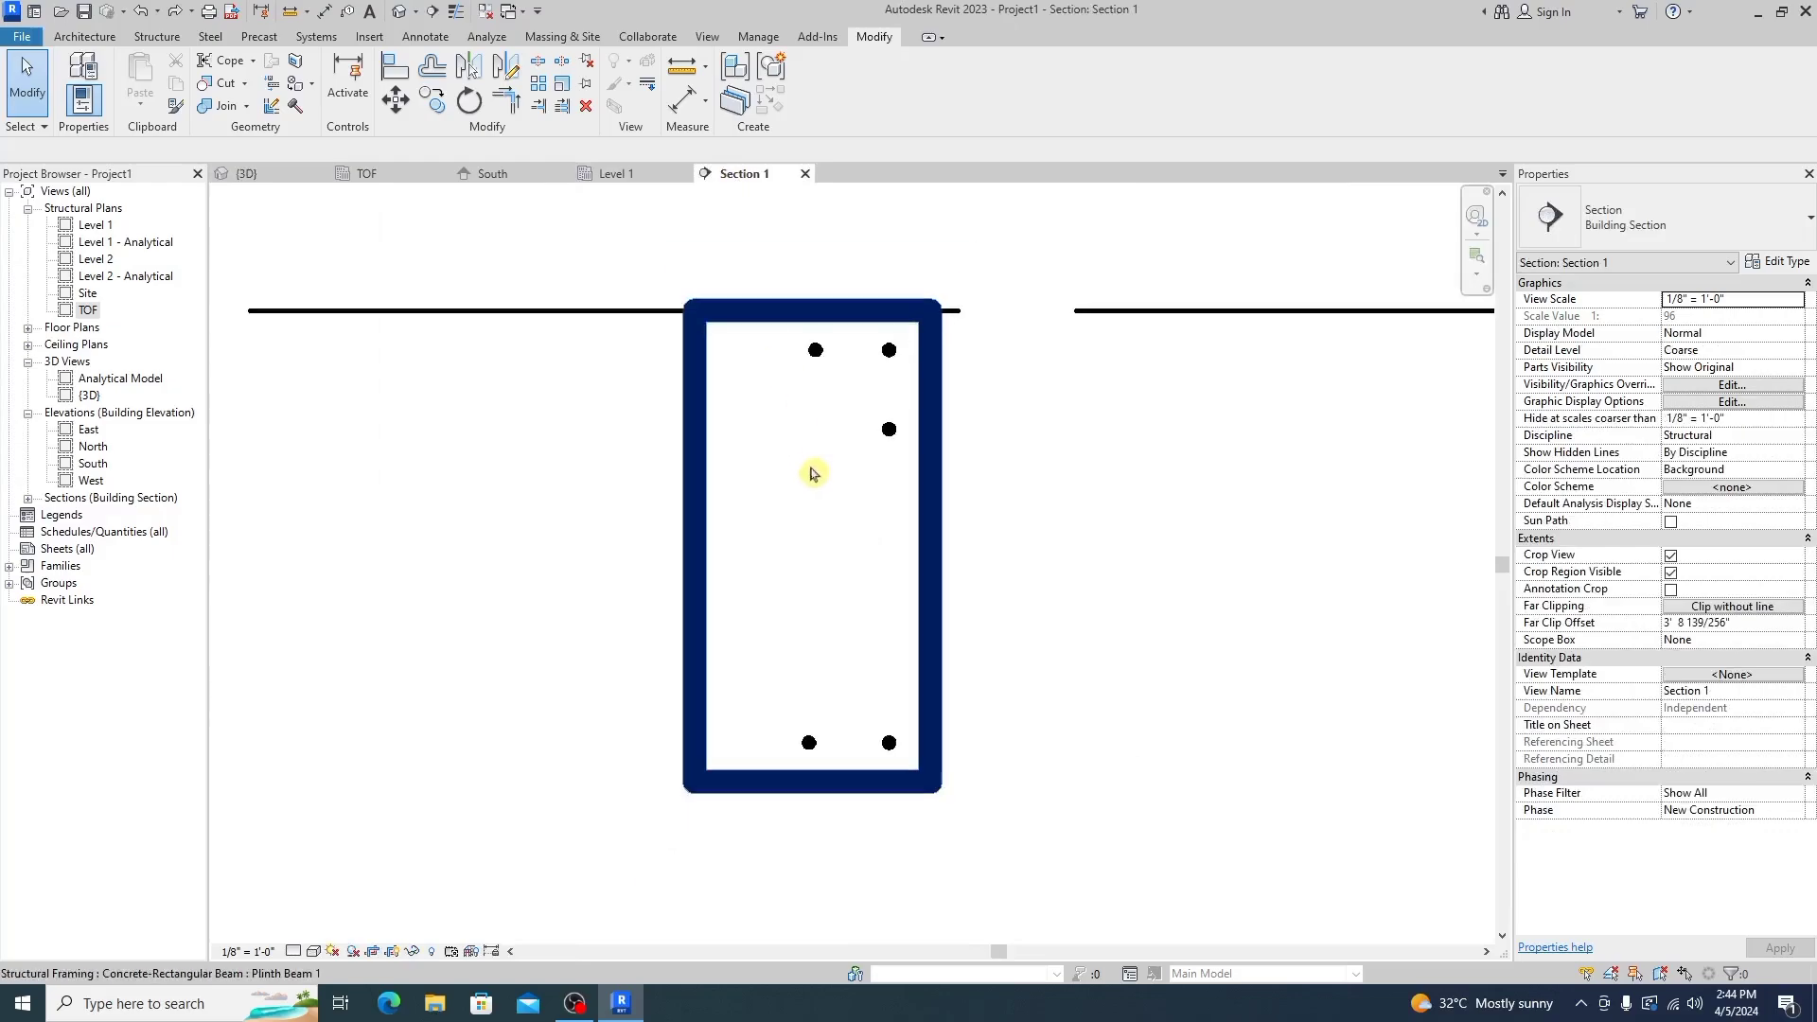
scroll(812, 471, "up", 2)
left_click(812, 473)
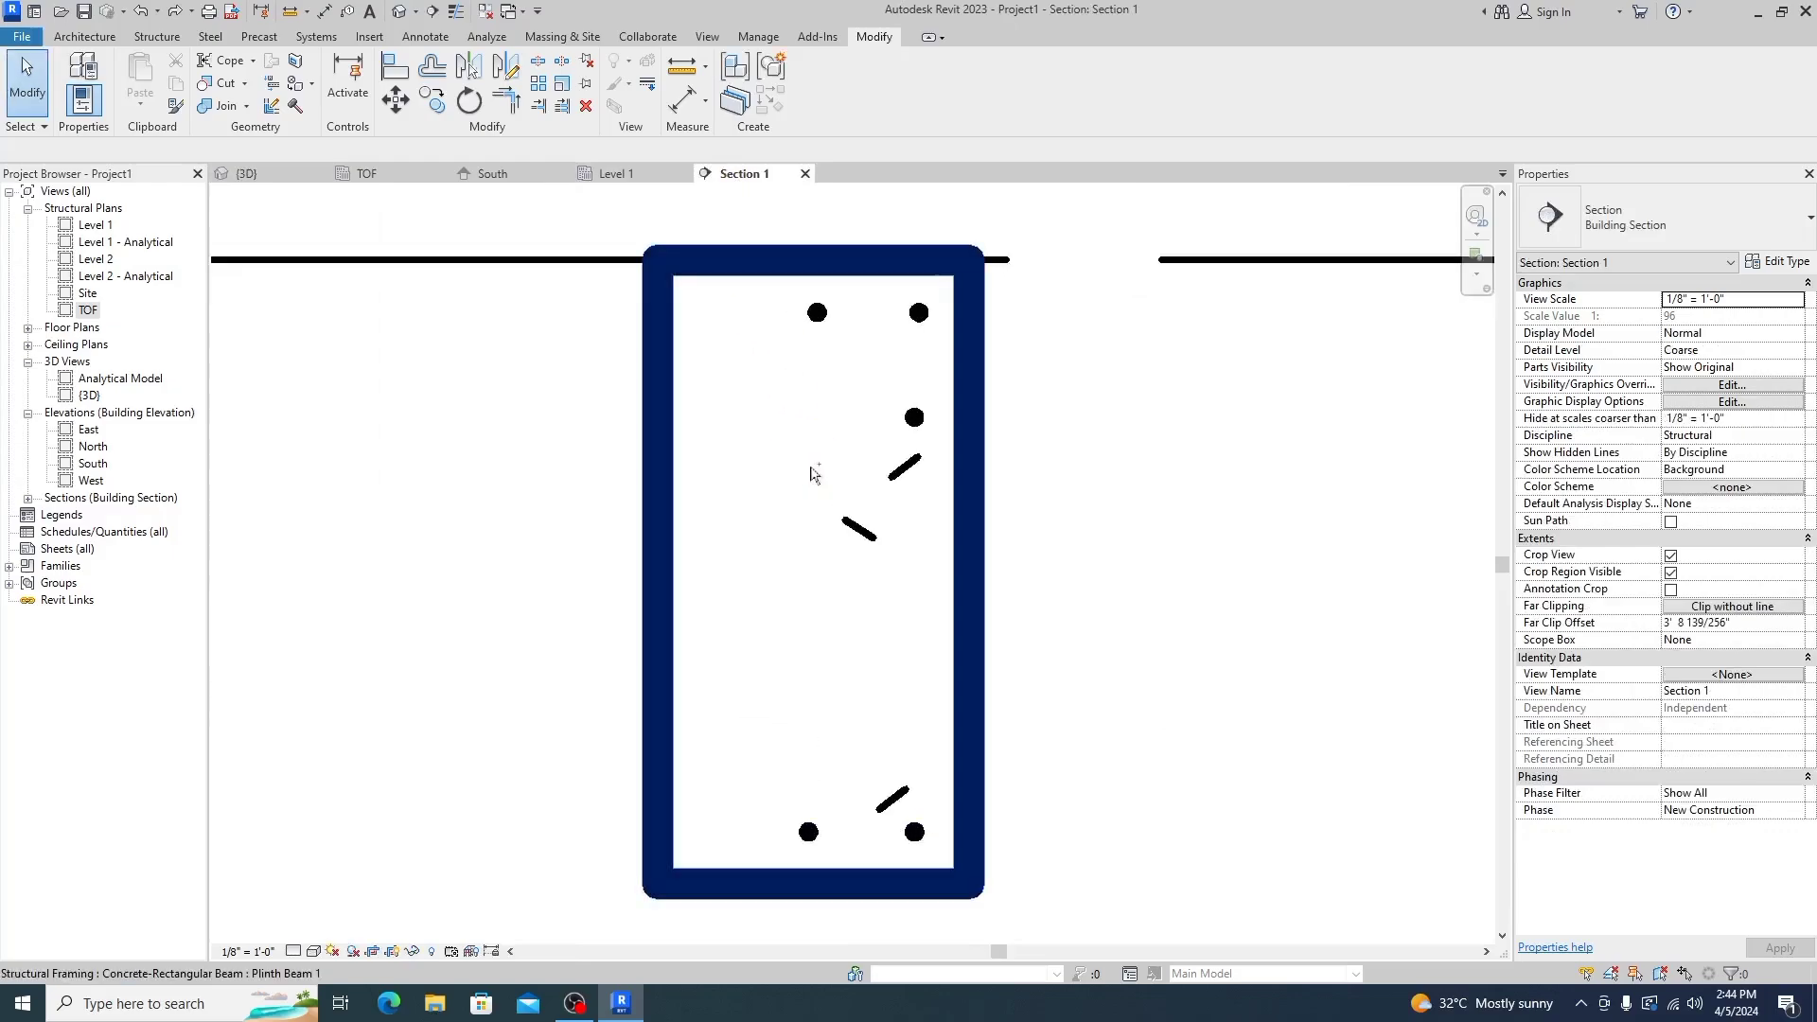
key("ctrl+z")
key("ctrl+z")
left_click(763, 521)
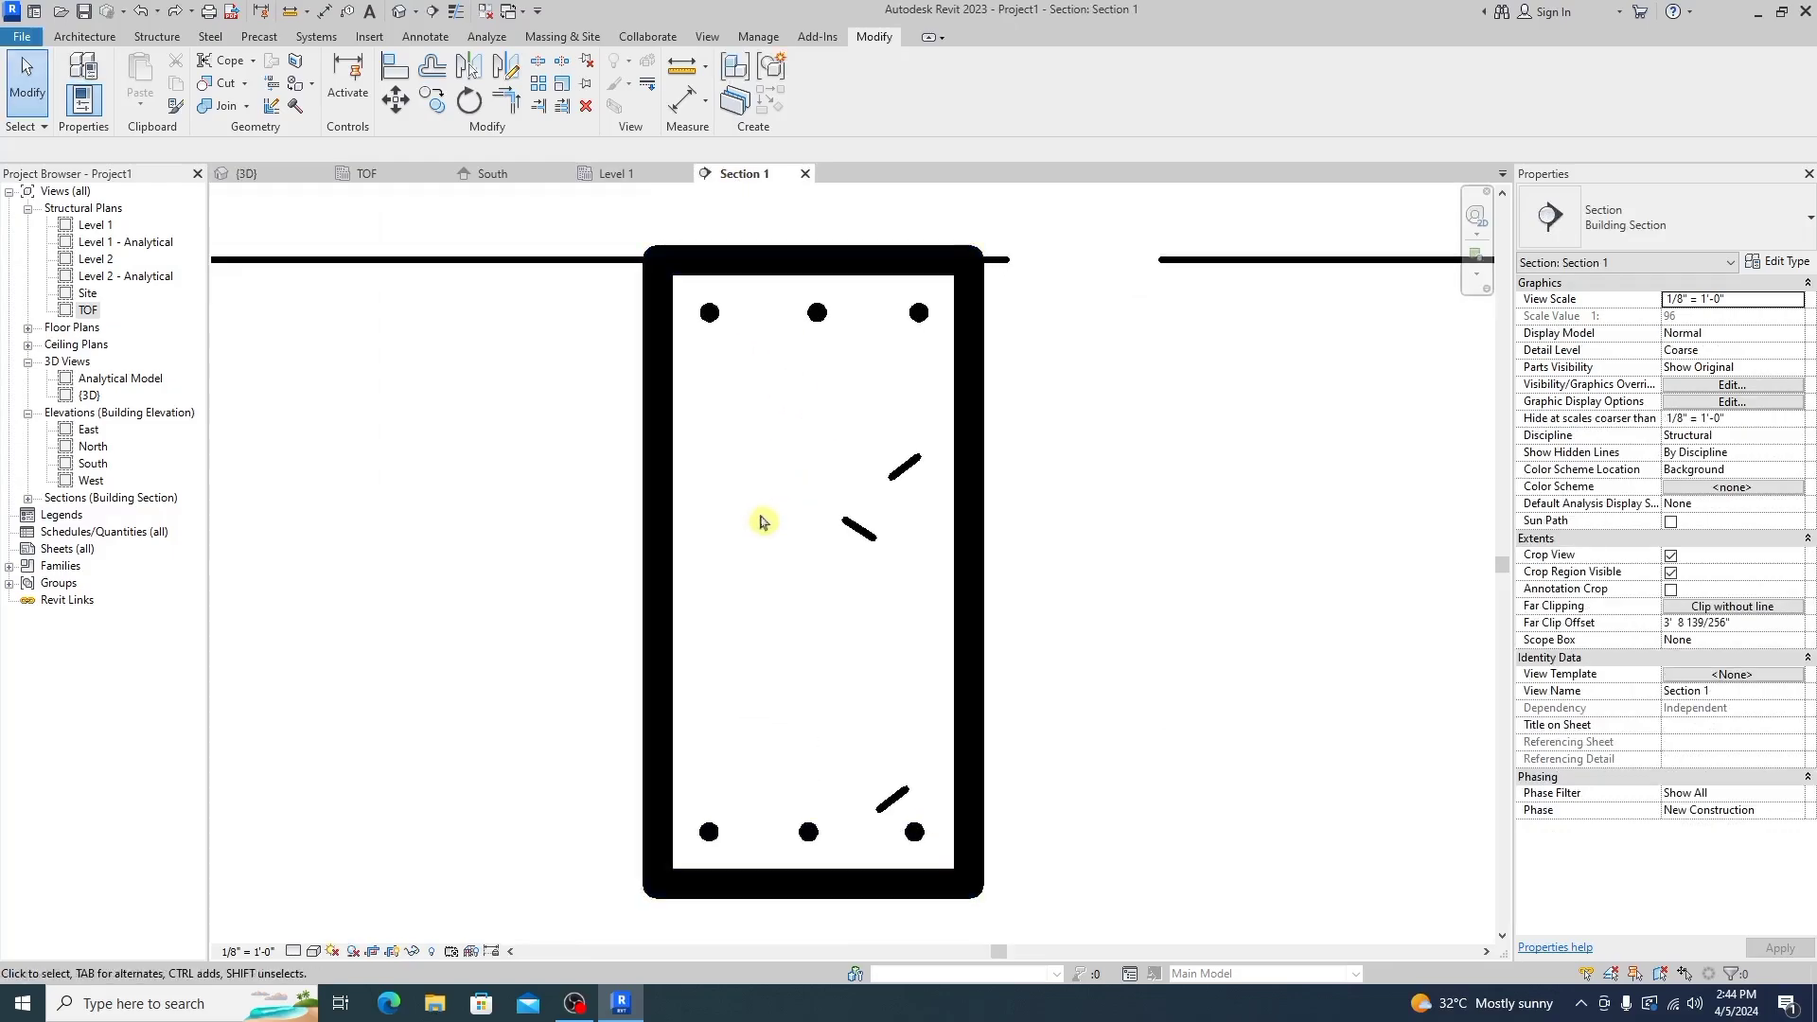
Start placing rebar in the sectioned plinth beam, using the #4 bar and Rebar Shape T1
left_click(972, 352)
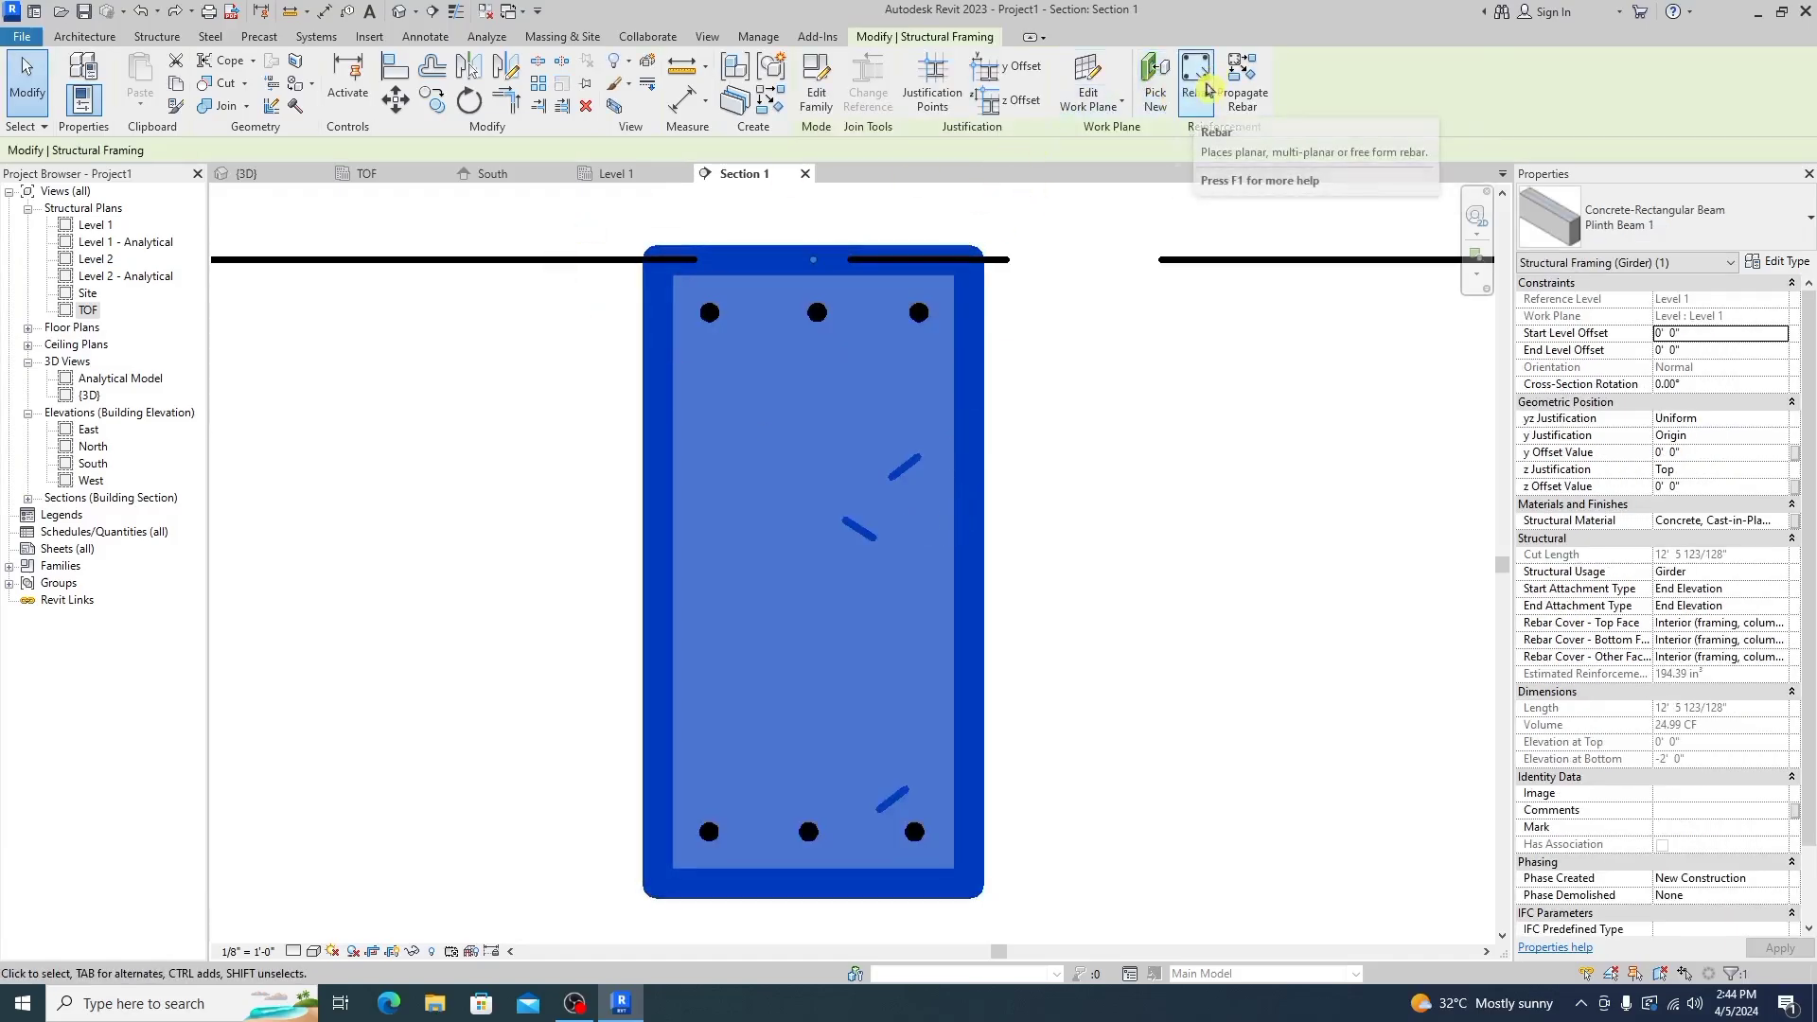
left_click(1198, 85)
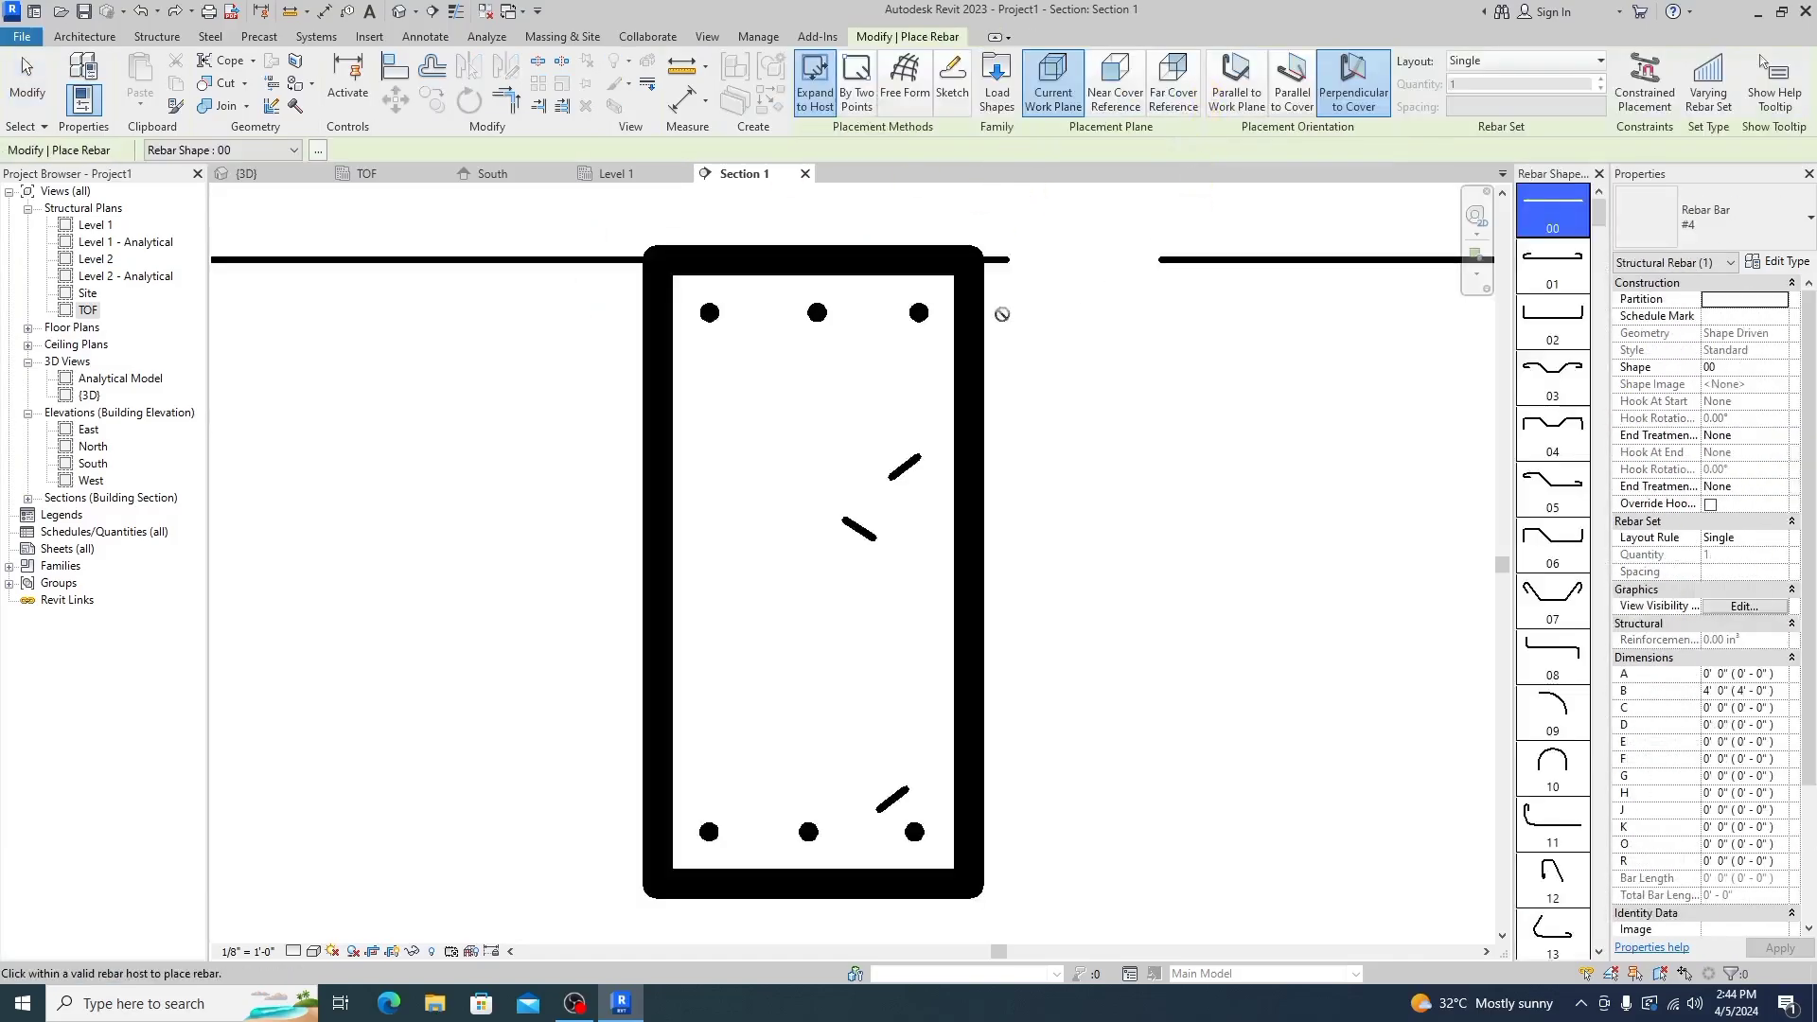
scroll(1667, 530, "down", 2)
scroll(1552, 549, "down", 3)
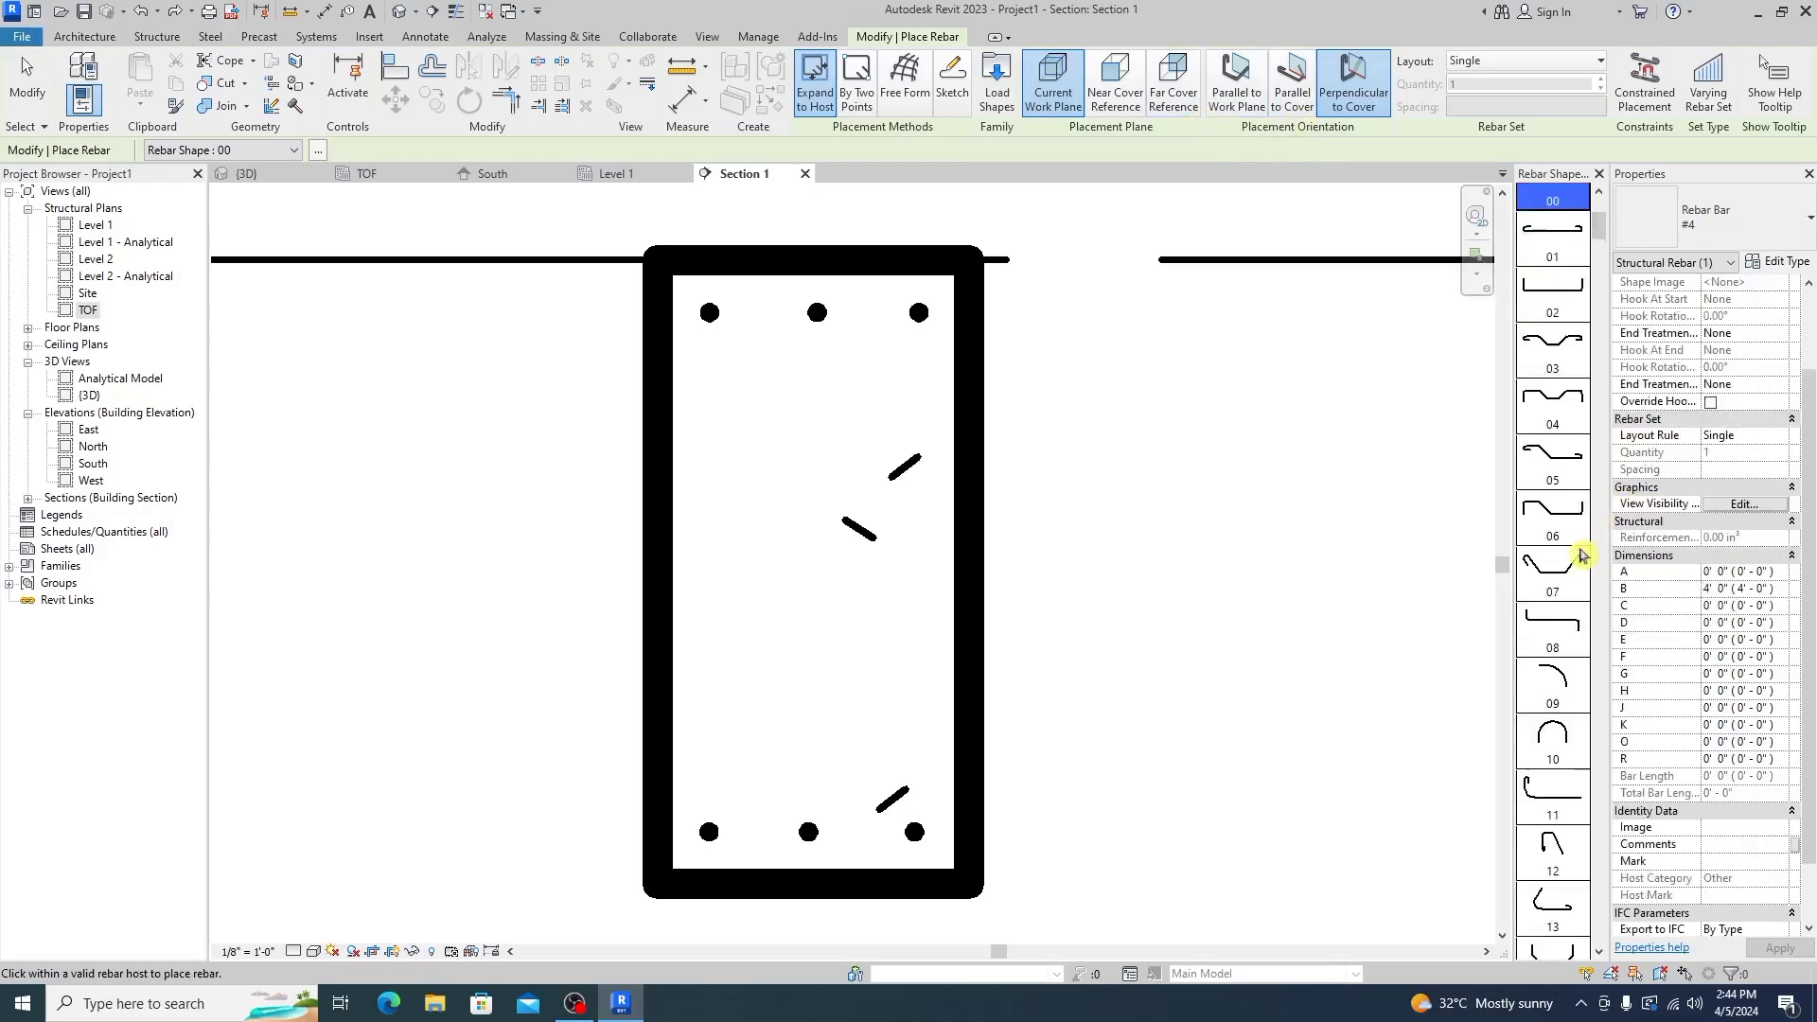
scroll(1574, 562, "down", 15)
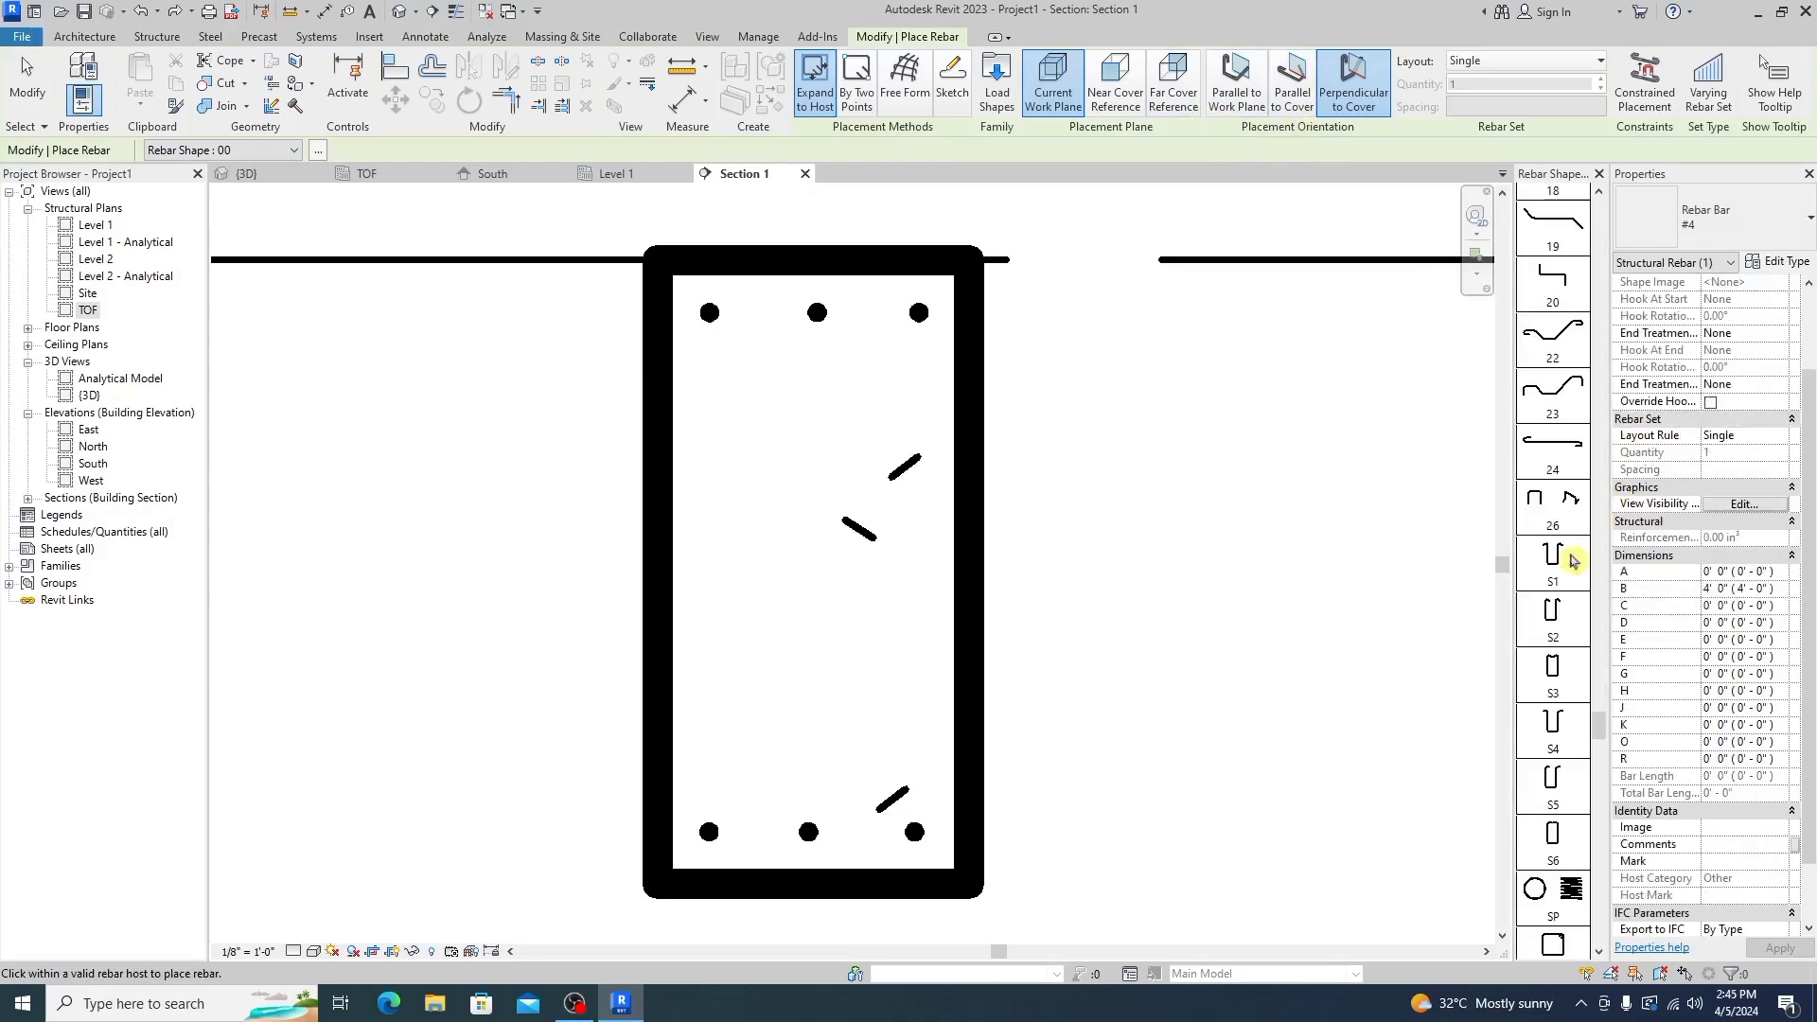
scroll(1574, 561, "down", 2)
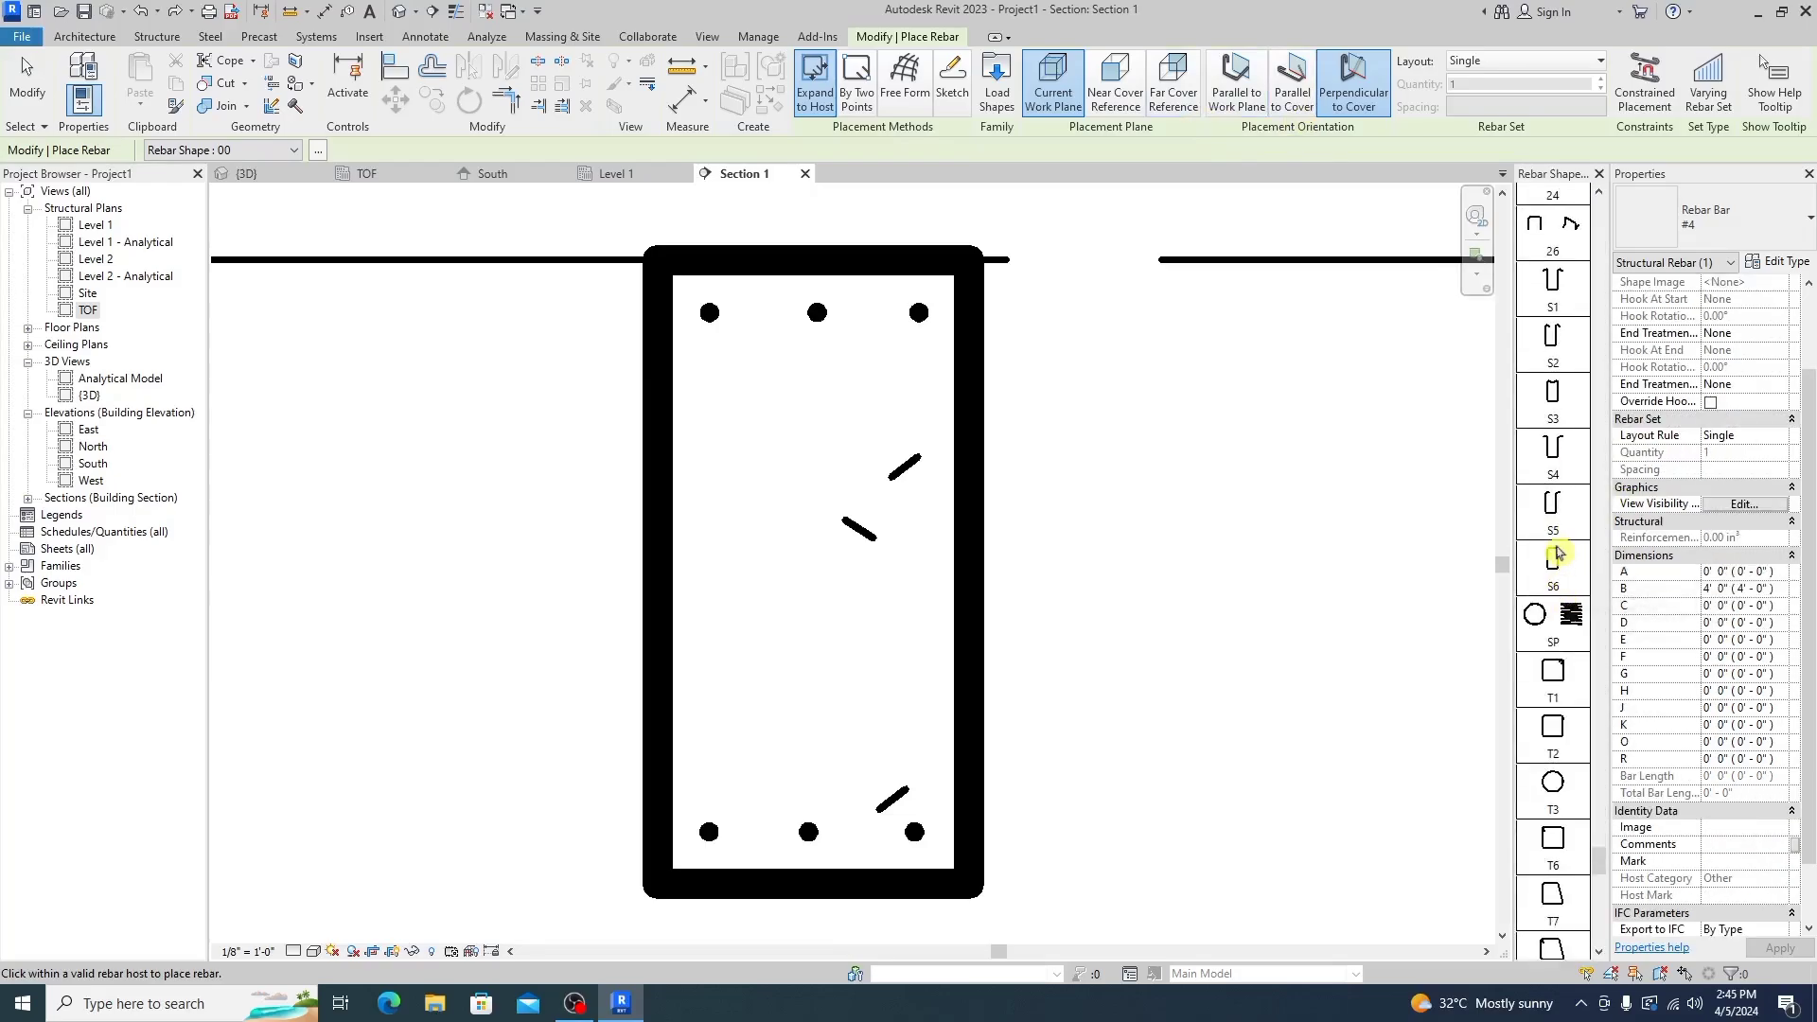
scroll(1551, 573, "down", 3)
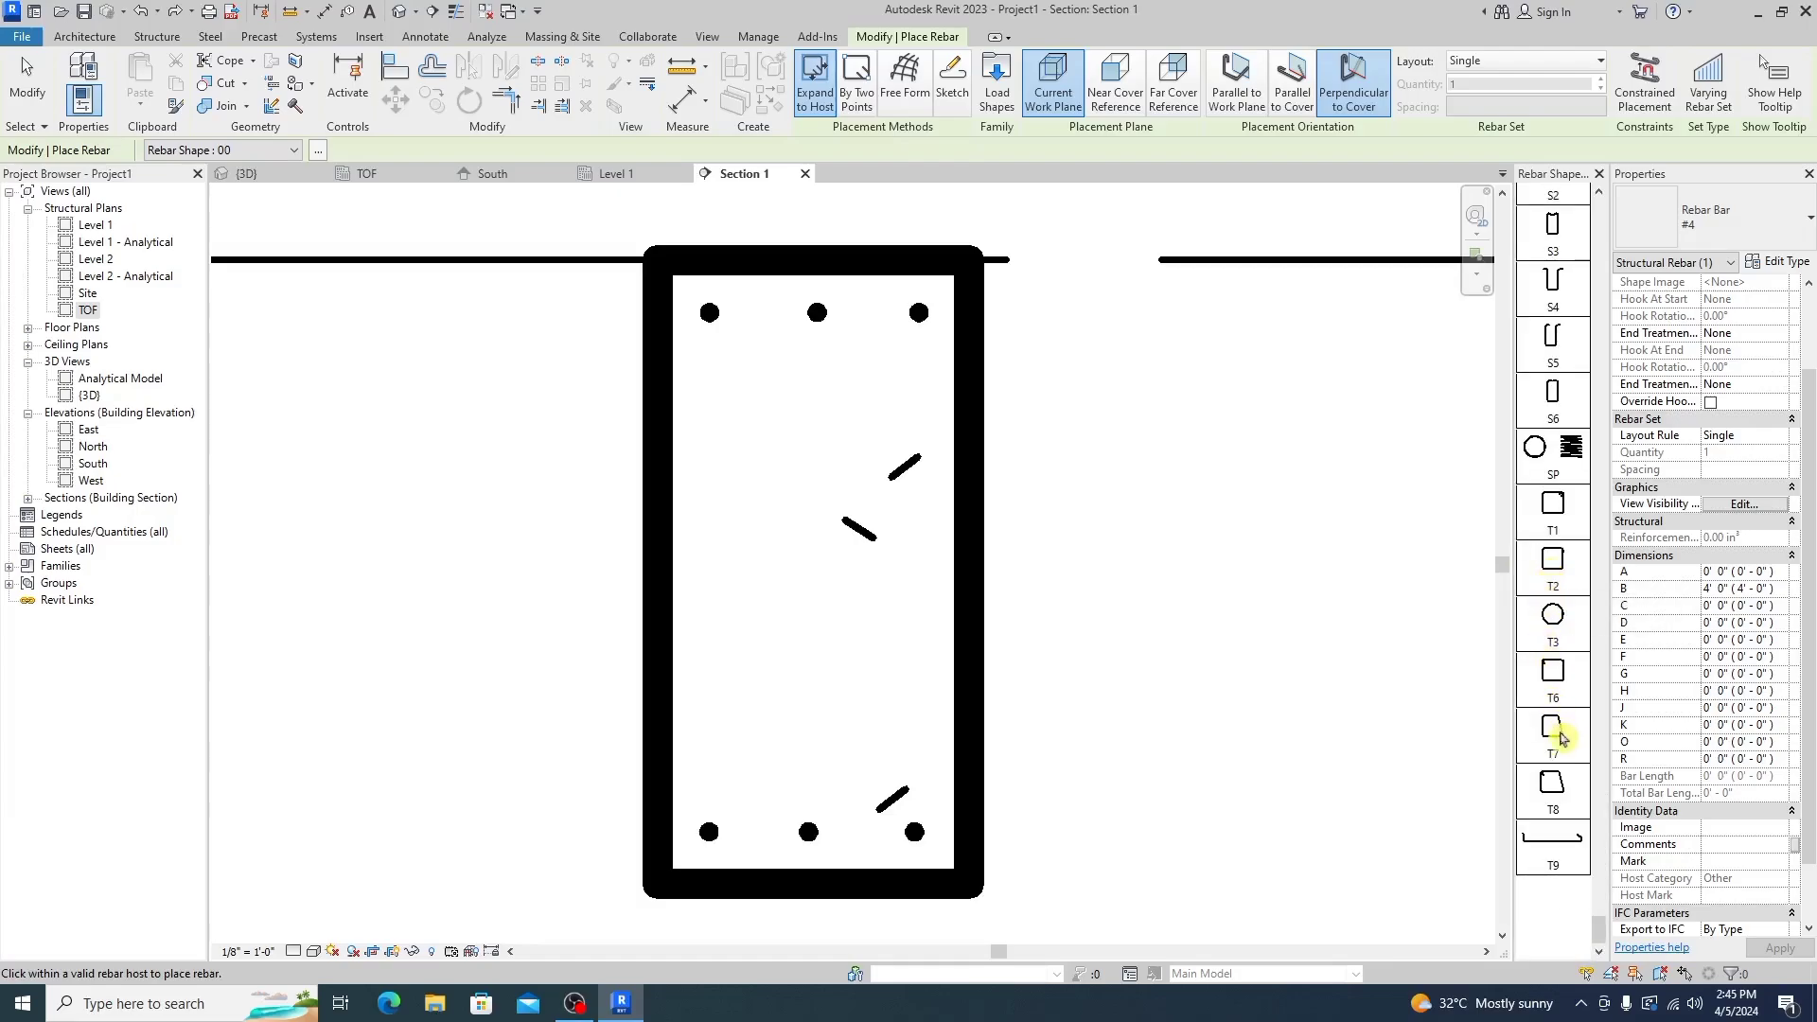
left_click(1557, 511)
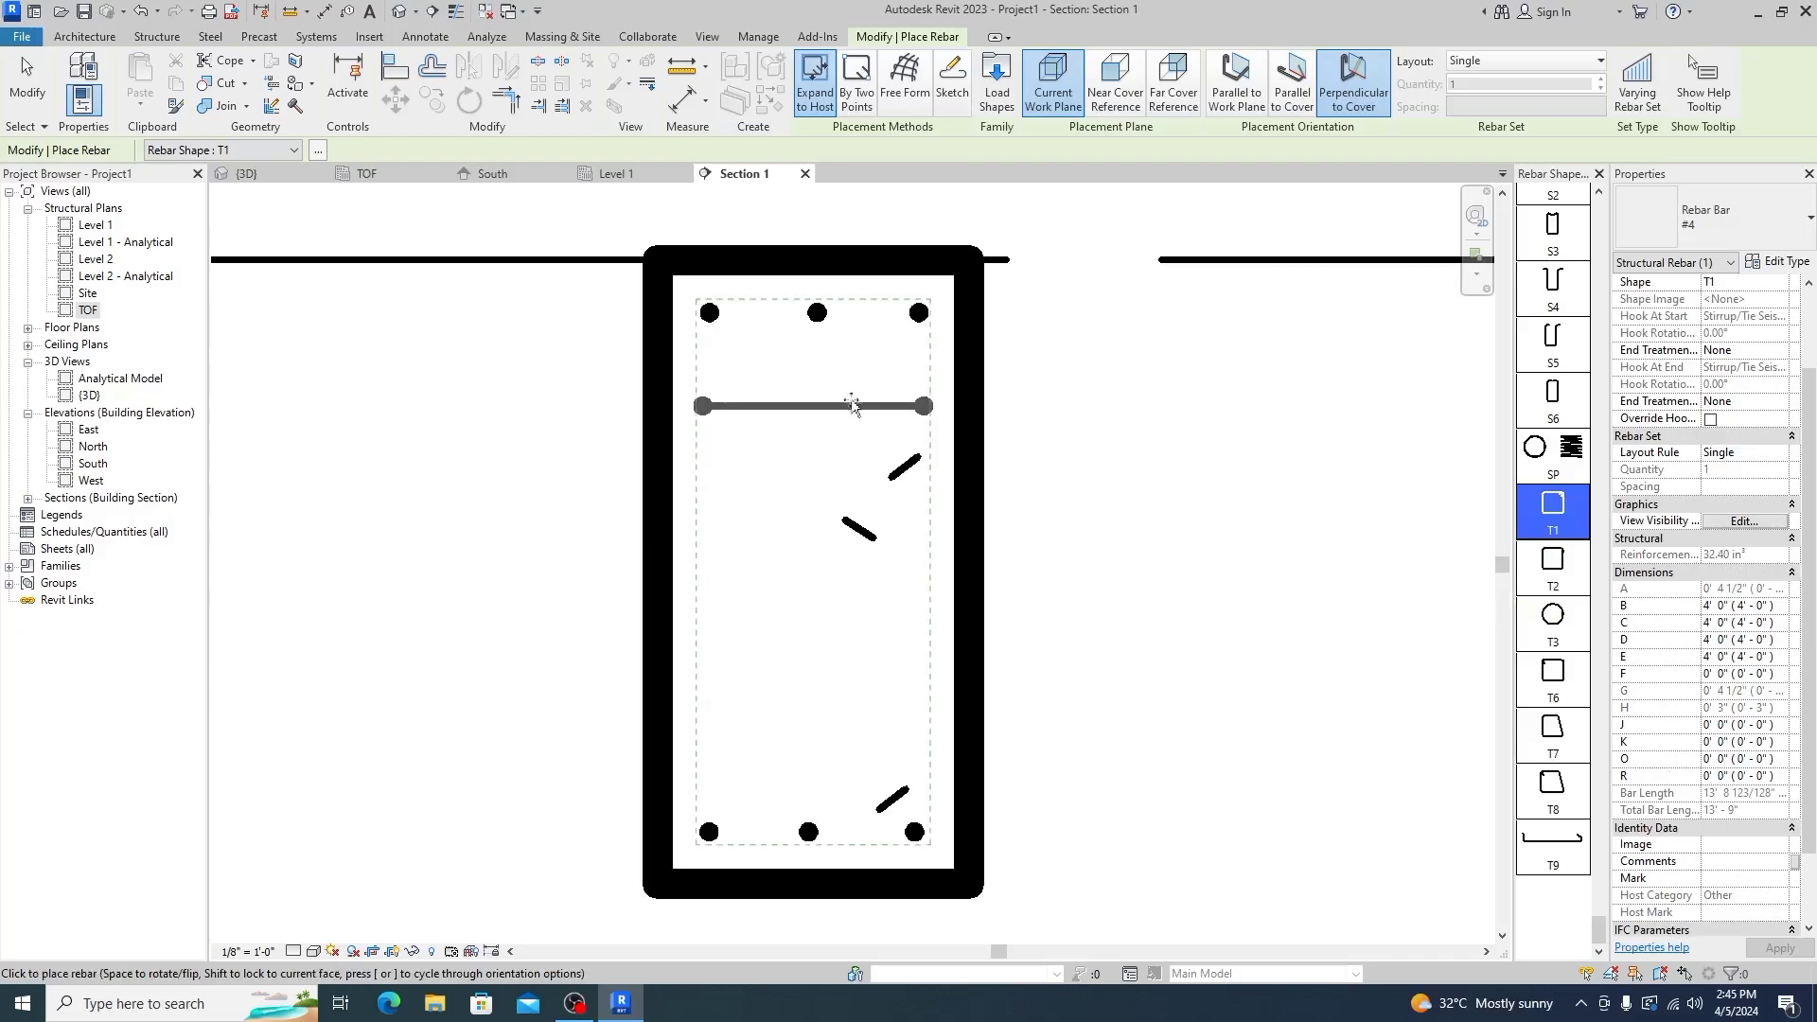
Place a single T1 stirrup parallel to the work plane, with its hooks rotated to the beam section's upper-left corner
left_click(1235, 85)
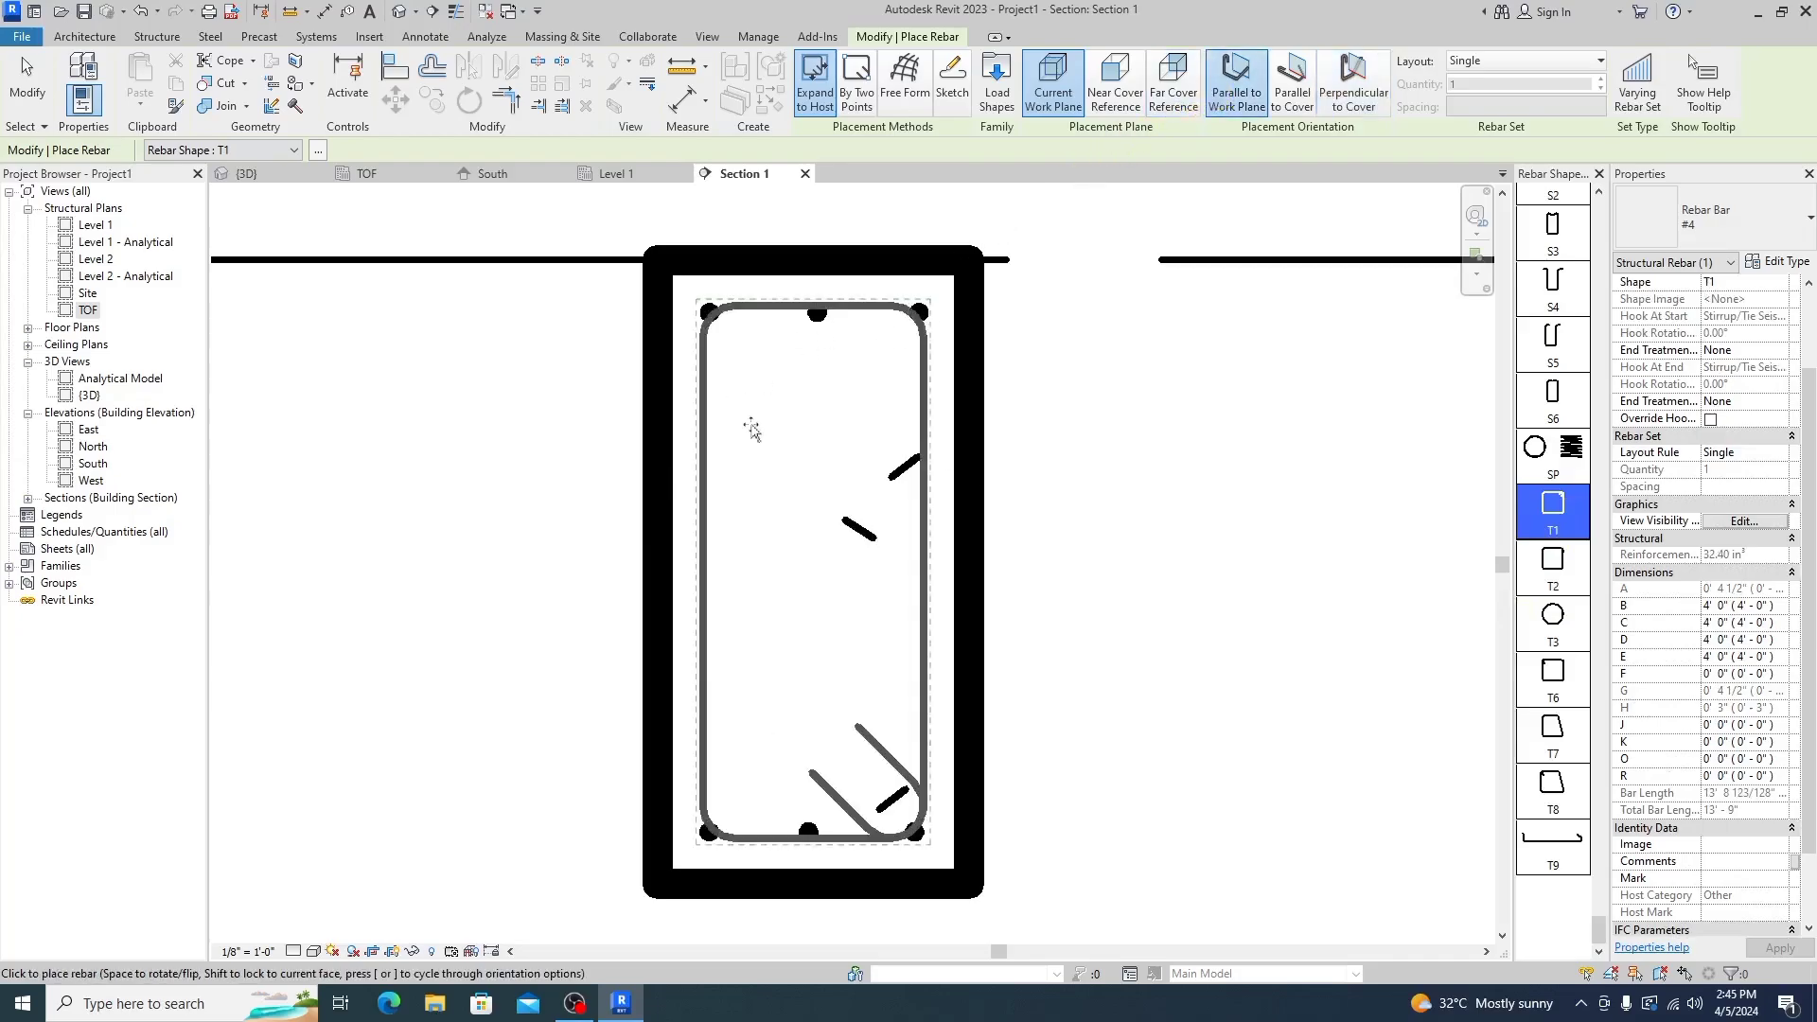
key("space")
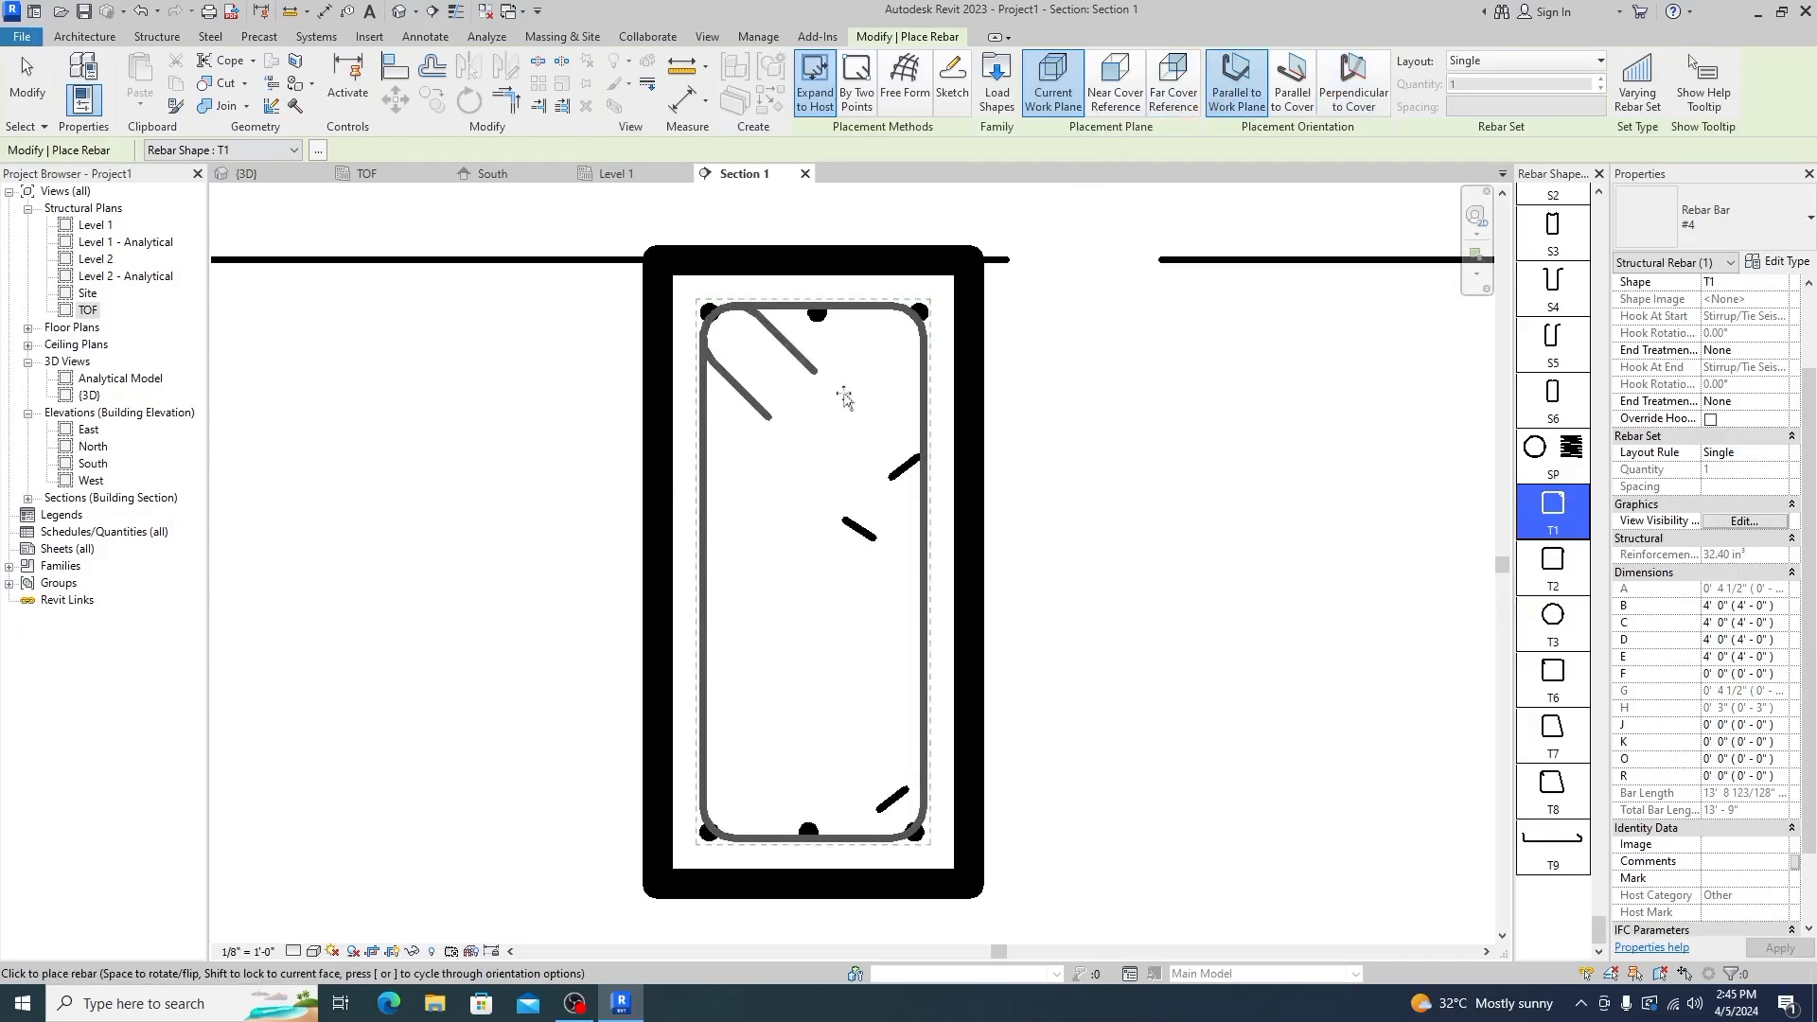
key("space")
key("space")
key("space")
key("space")
scroll(791, 426, "up", 5)
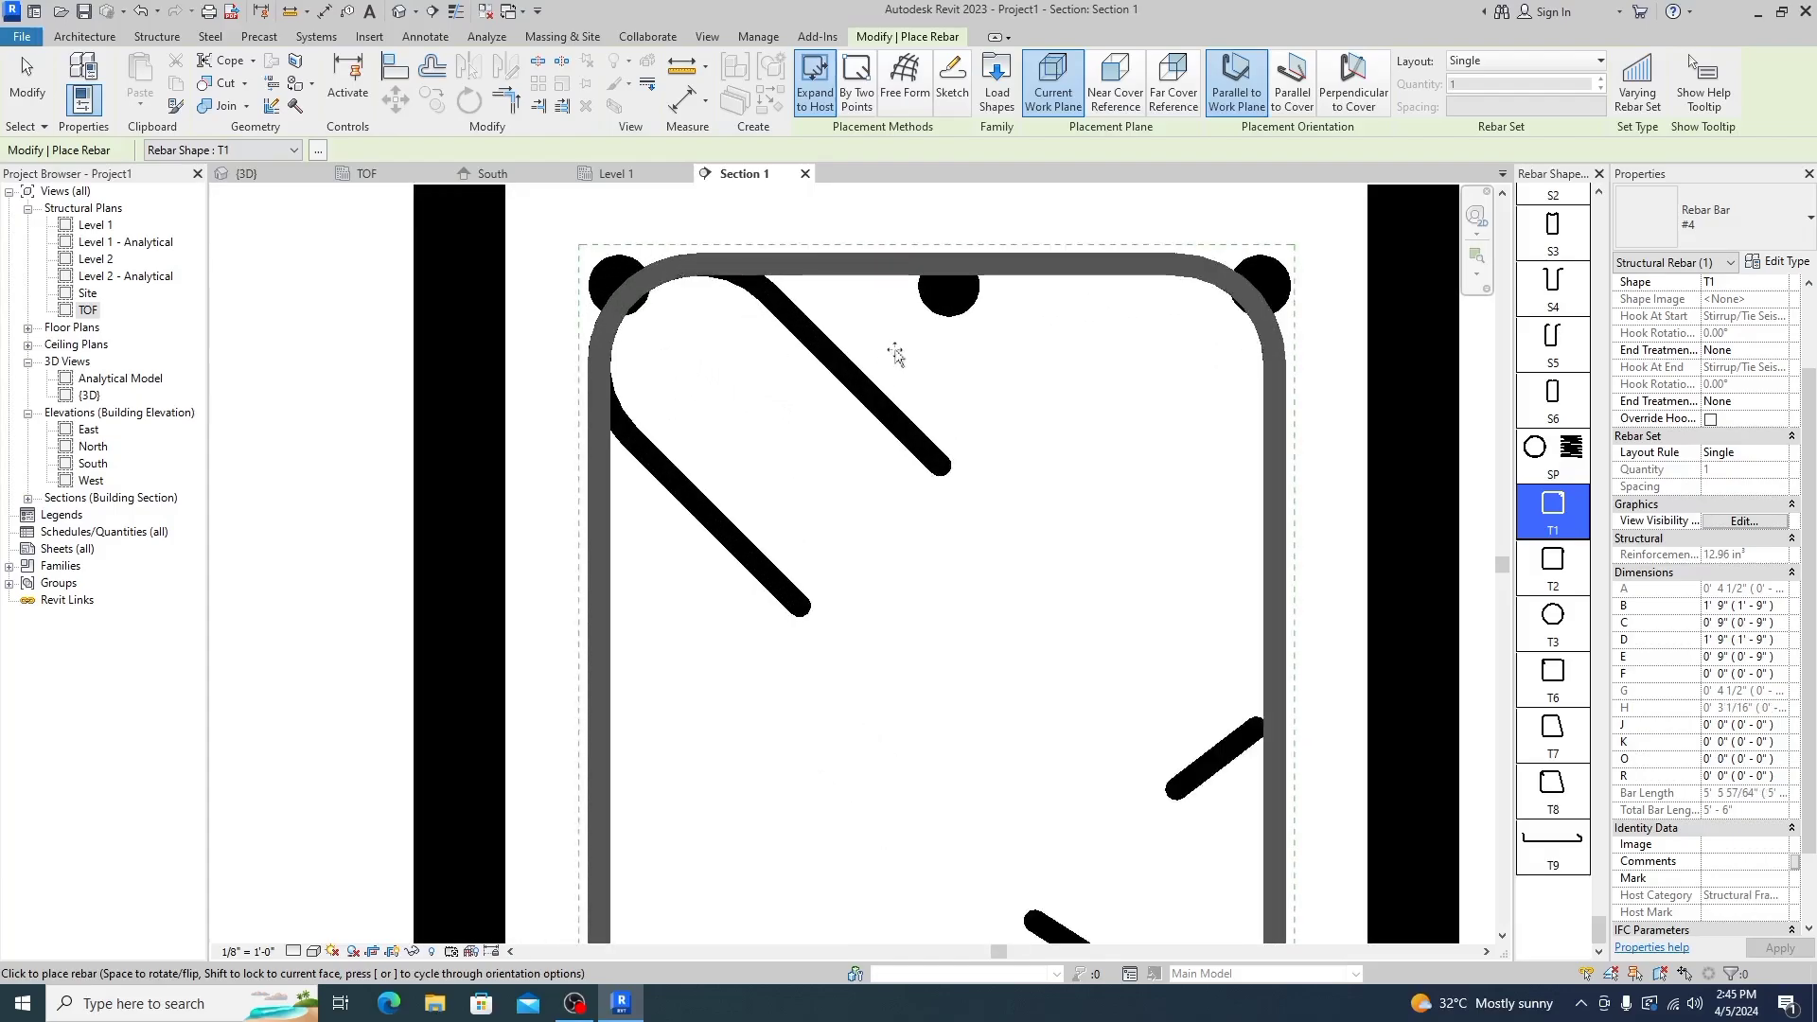
left_click(895, 355)
key("Escape")
Nudge the three top longitudinal bars inward so that they sit inside the stirrup
left_click(952, 294)
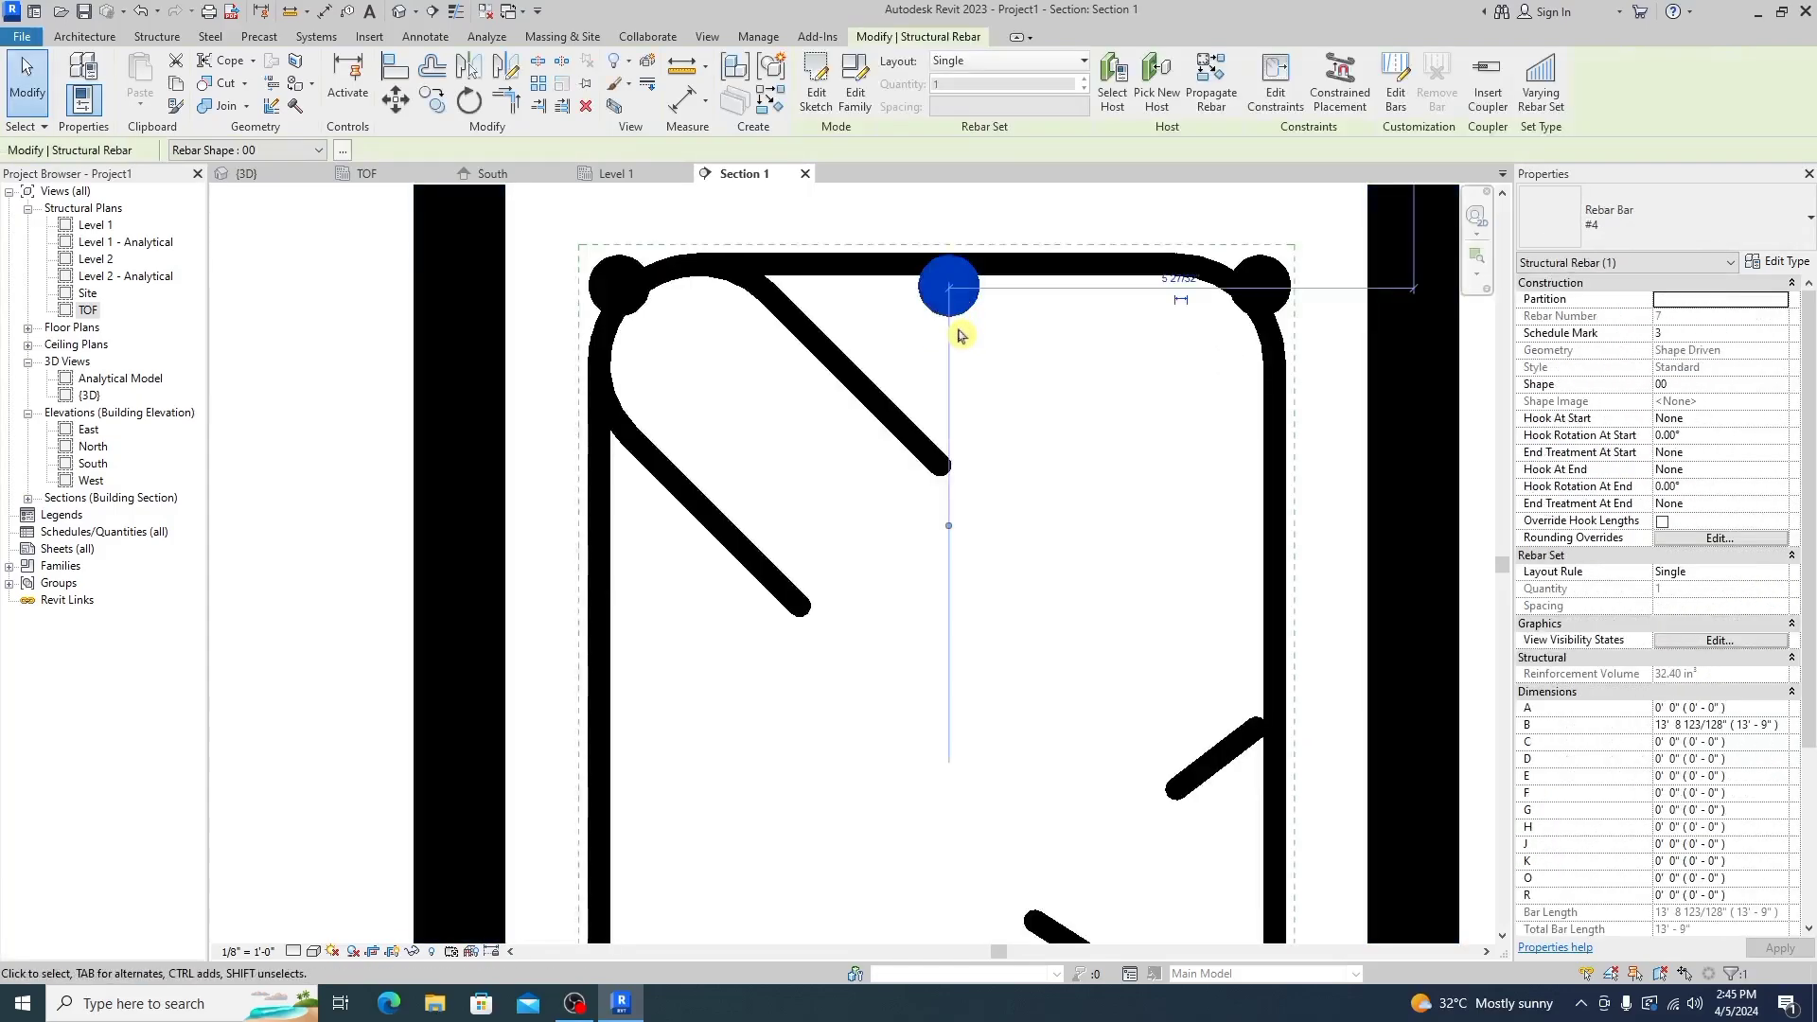
key("Down")
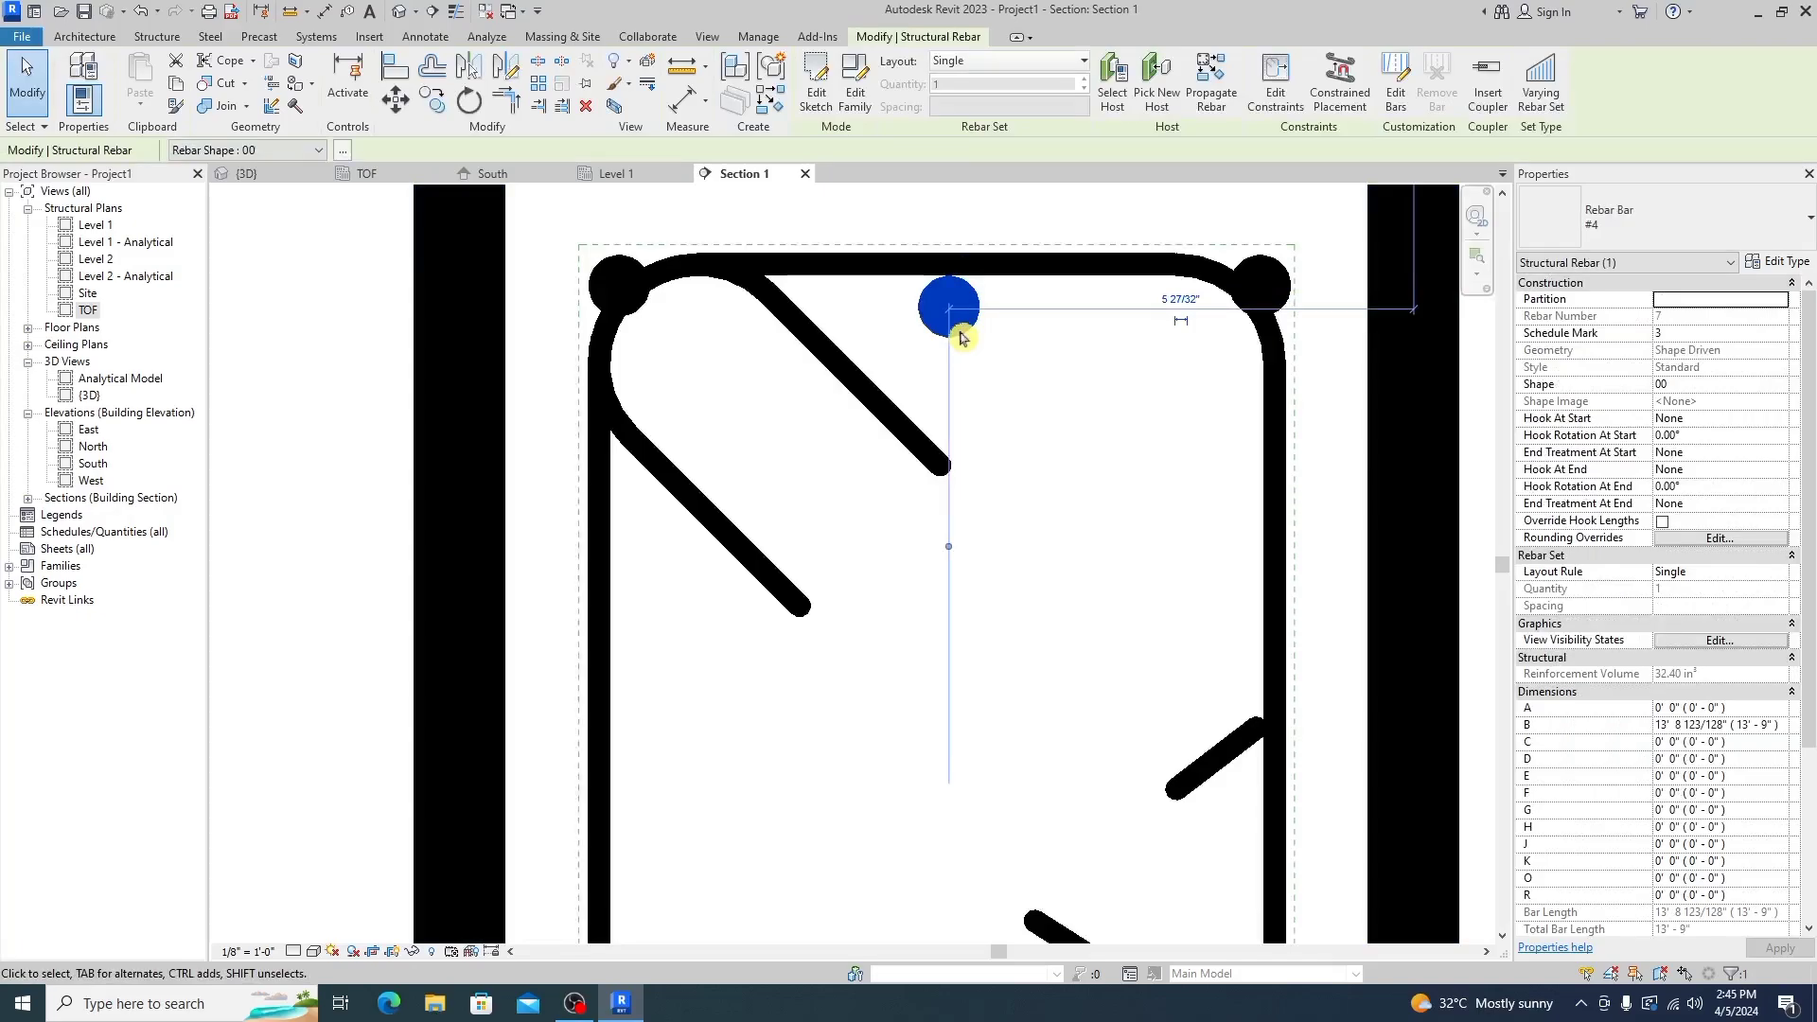
left_click(1266, 312)
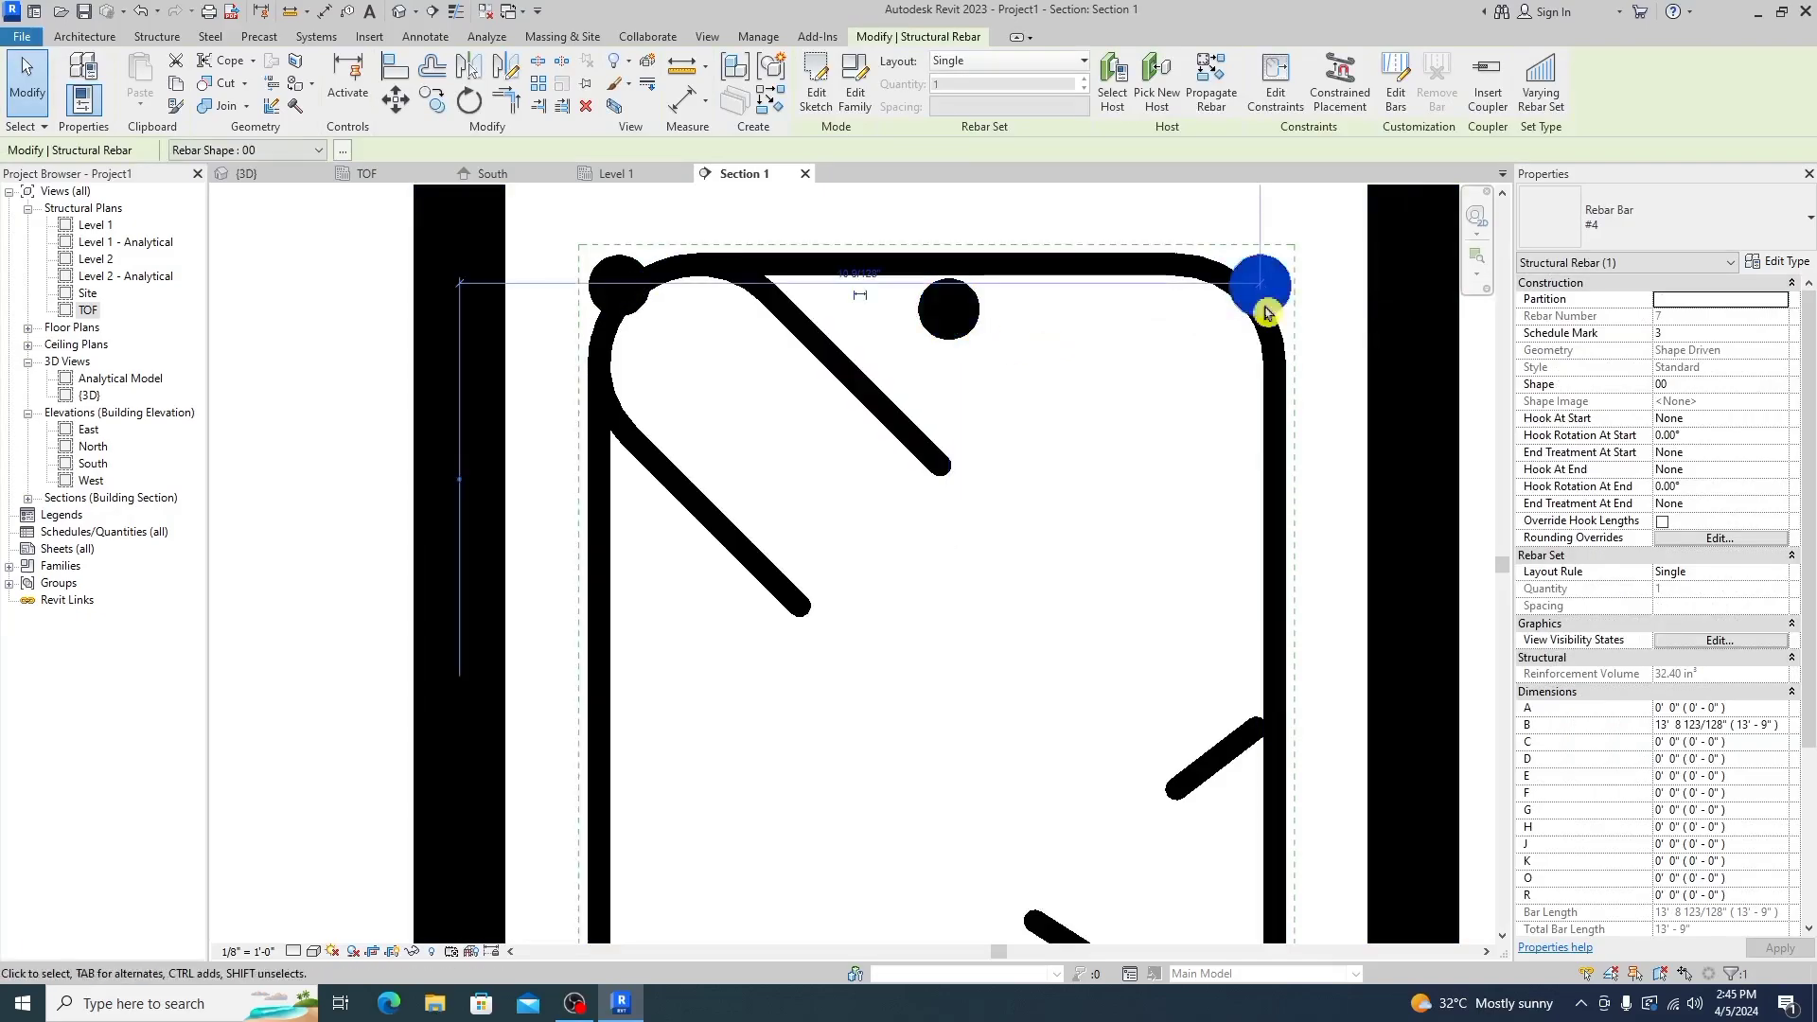
key("Down")
key("Down")
key("Left")
key("Left")
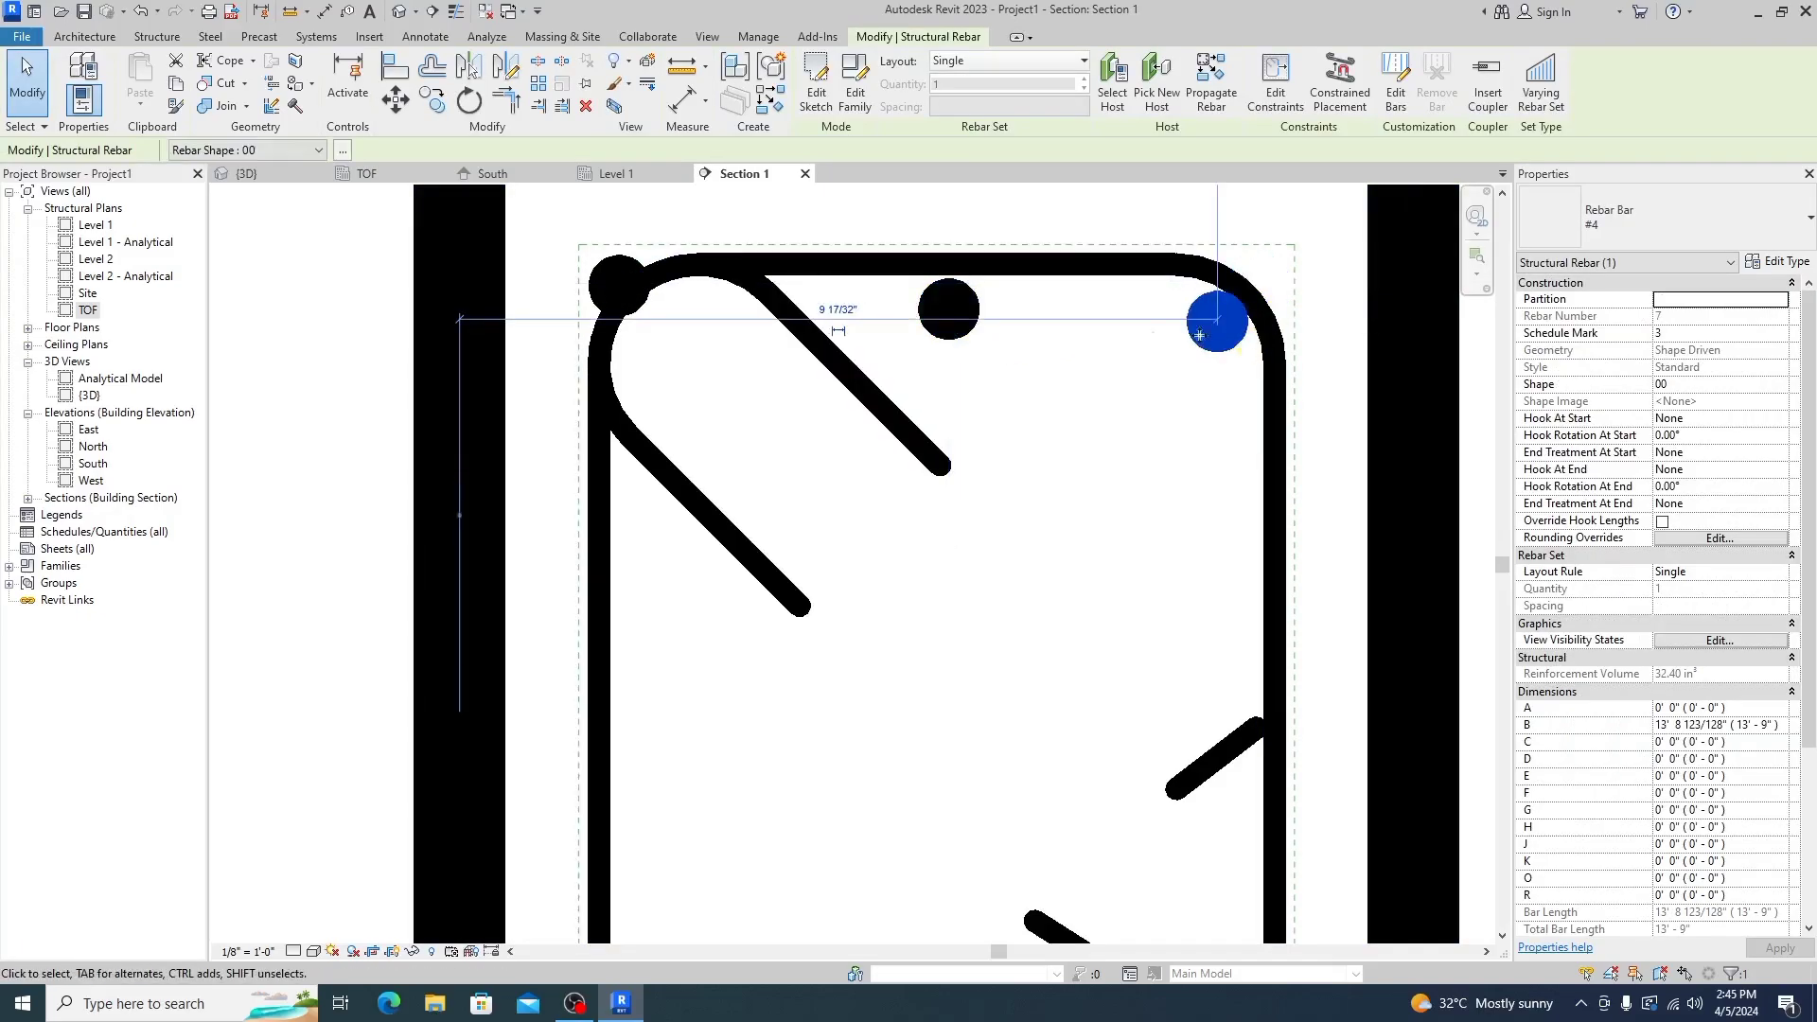
left_click(621, 287)
scroll(913, 275, "down", 5)
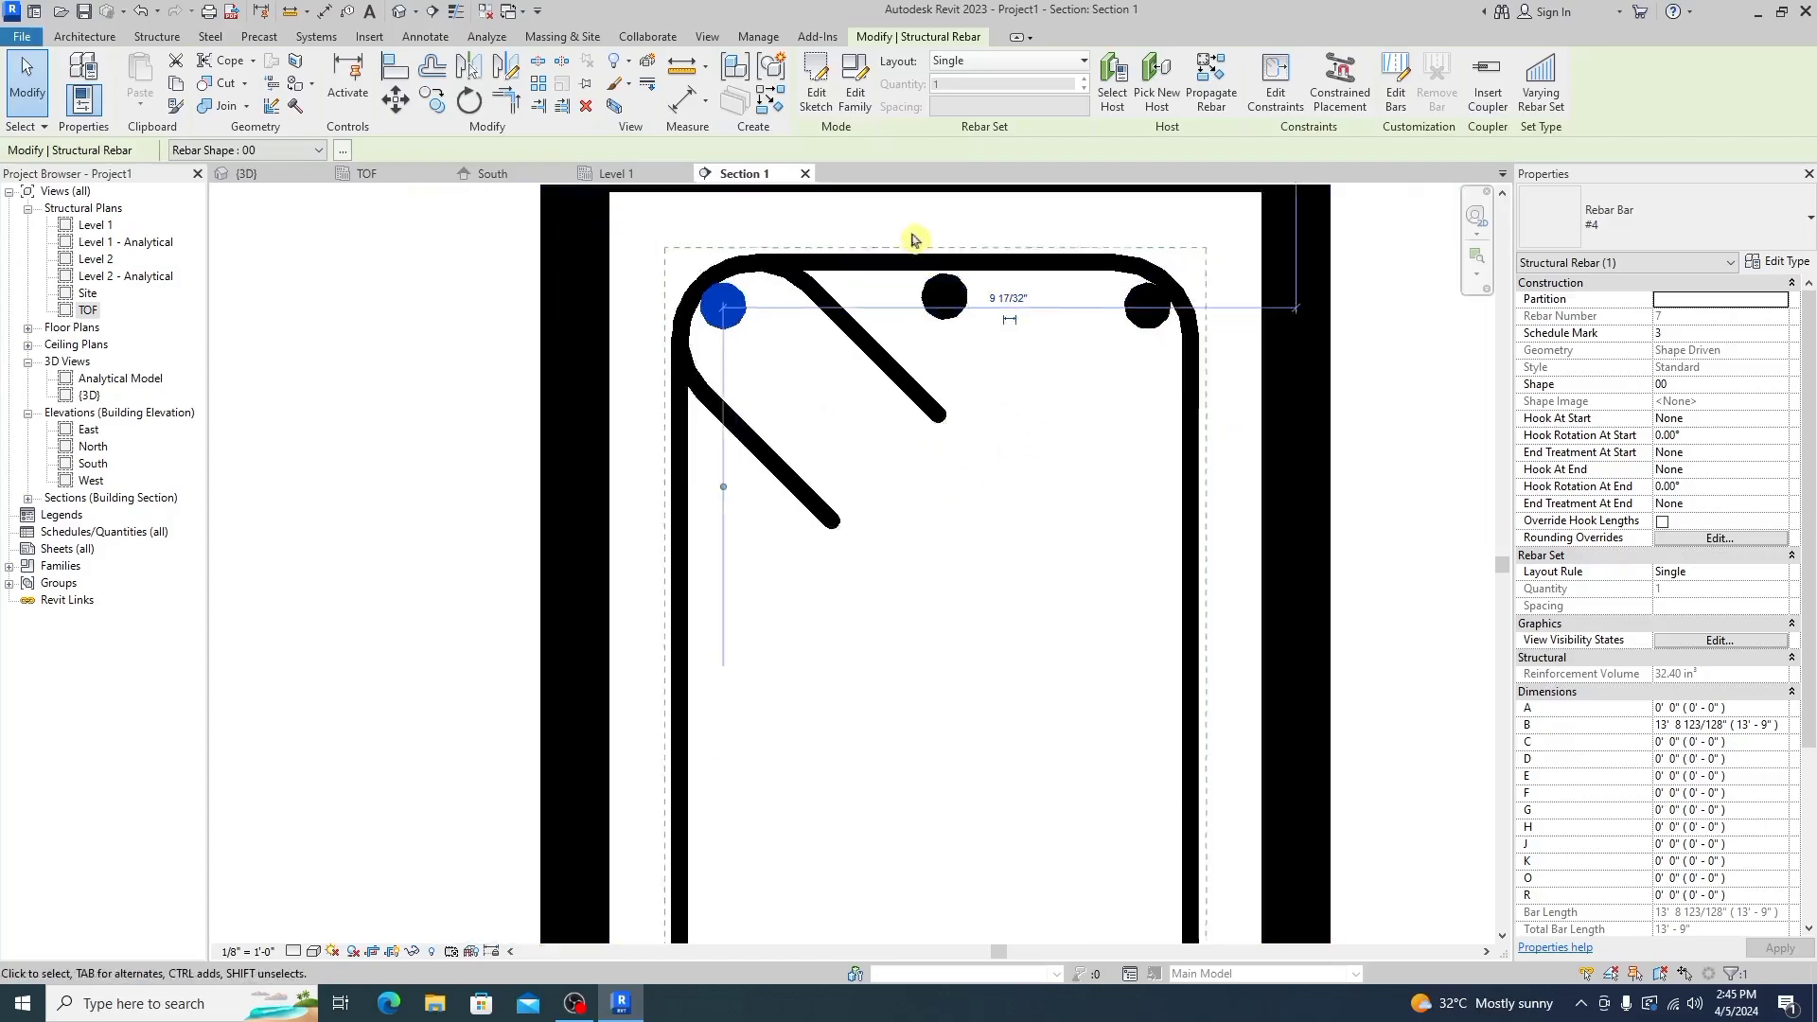
Nudge the three bottom longitudinal bars inward so that they sit inside the stirrup
scroll(984, 790, "up", 5)
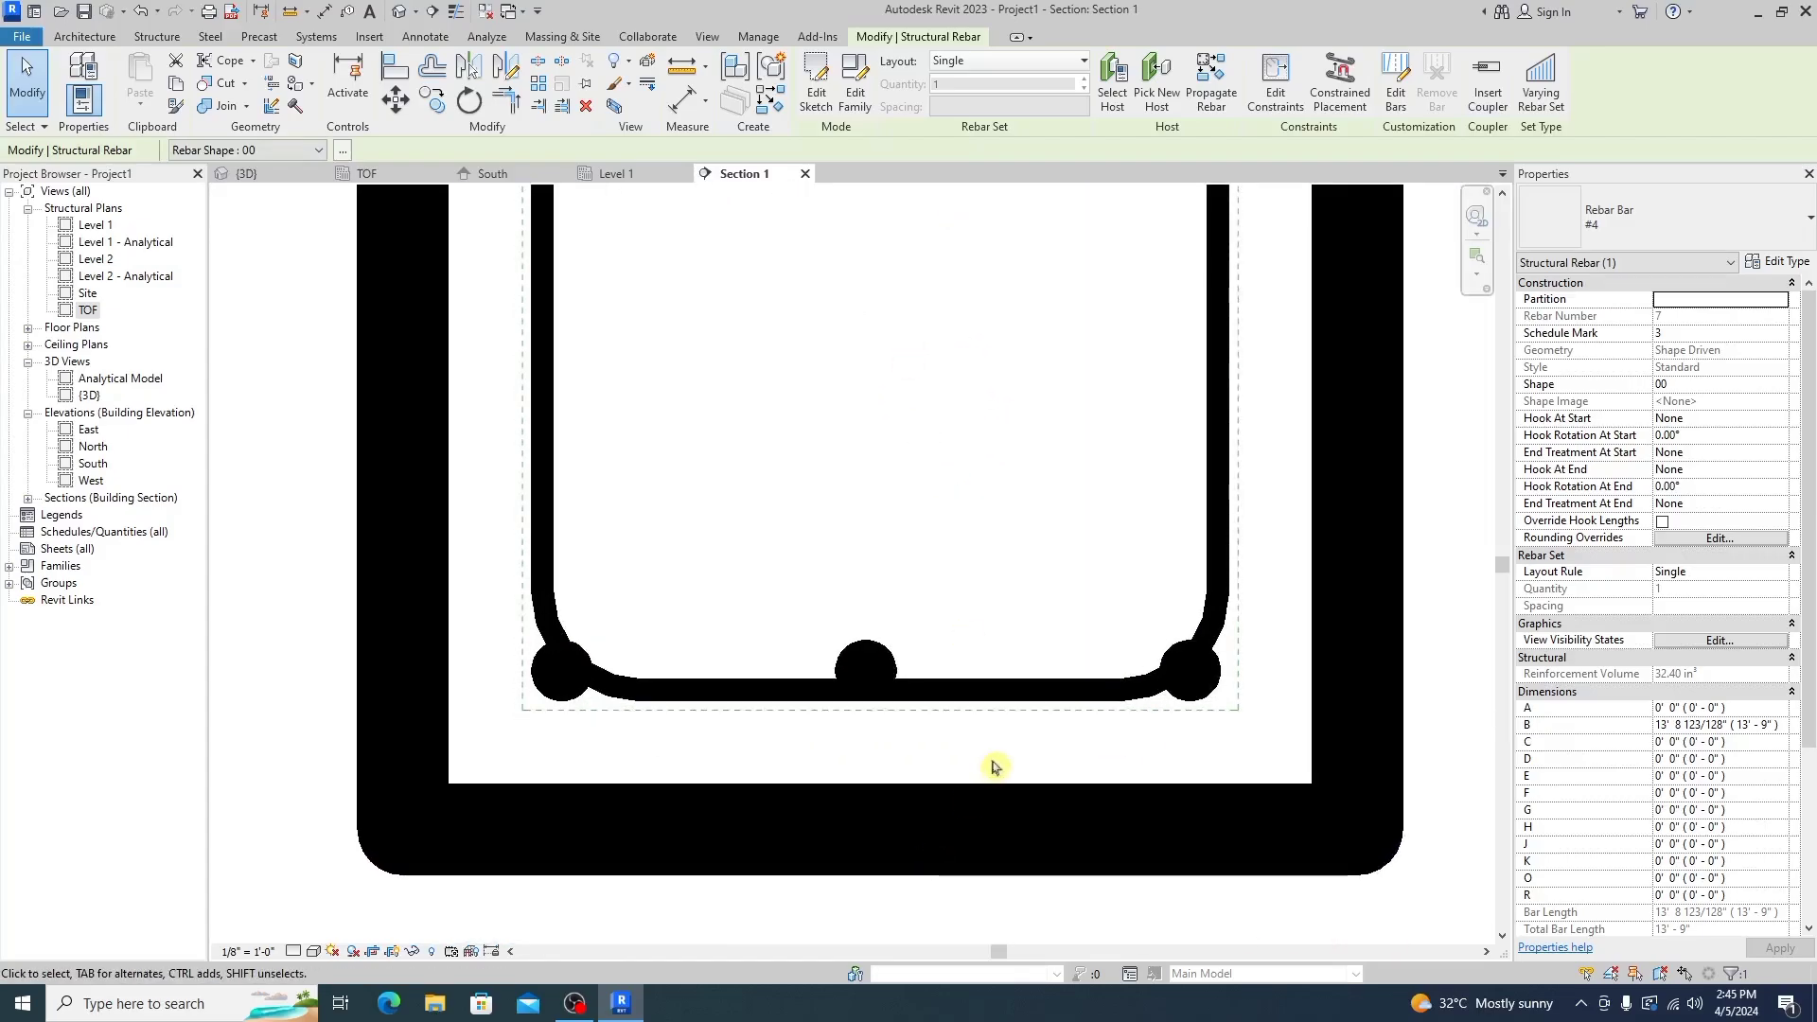
left_click(1191, 701)
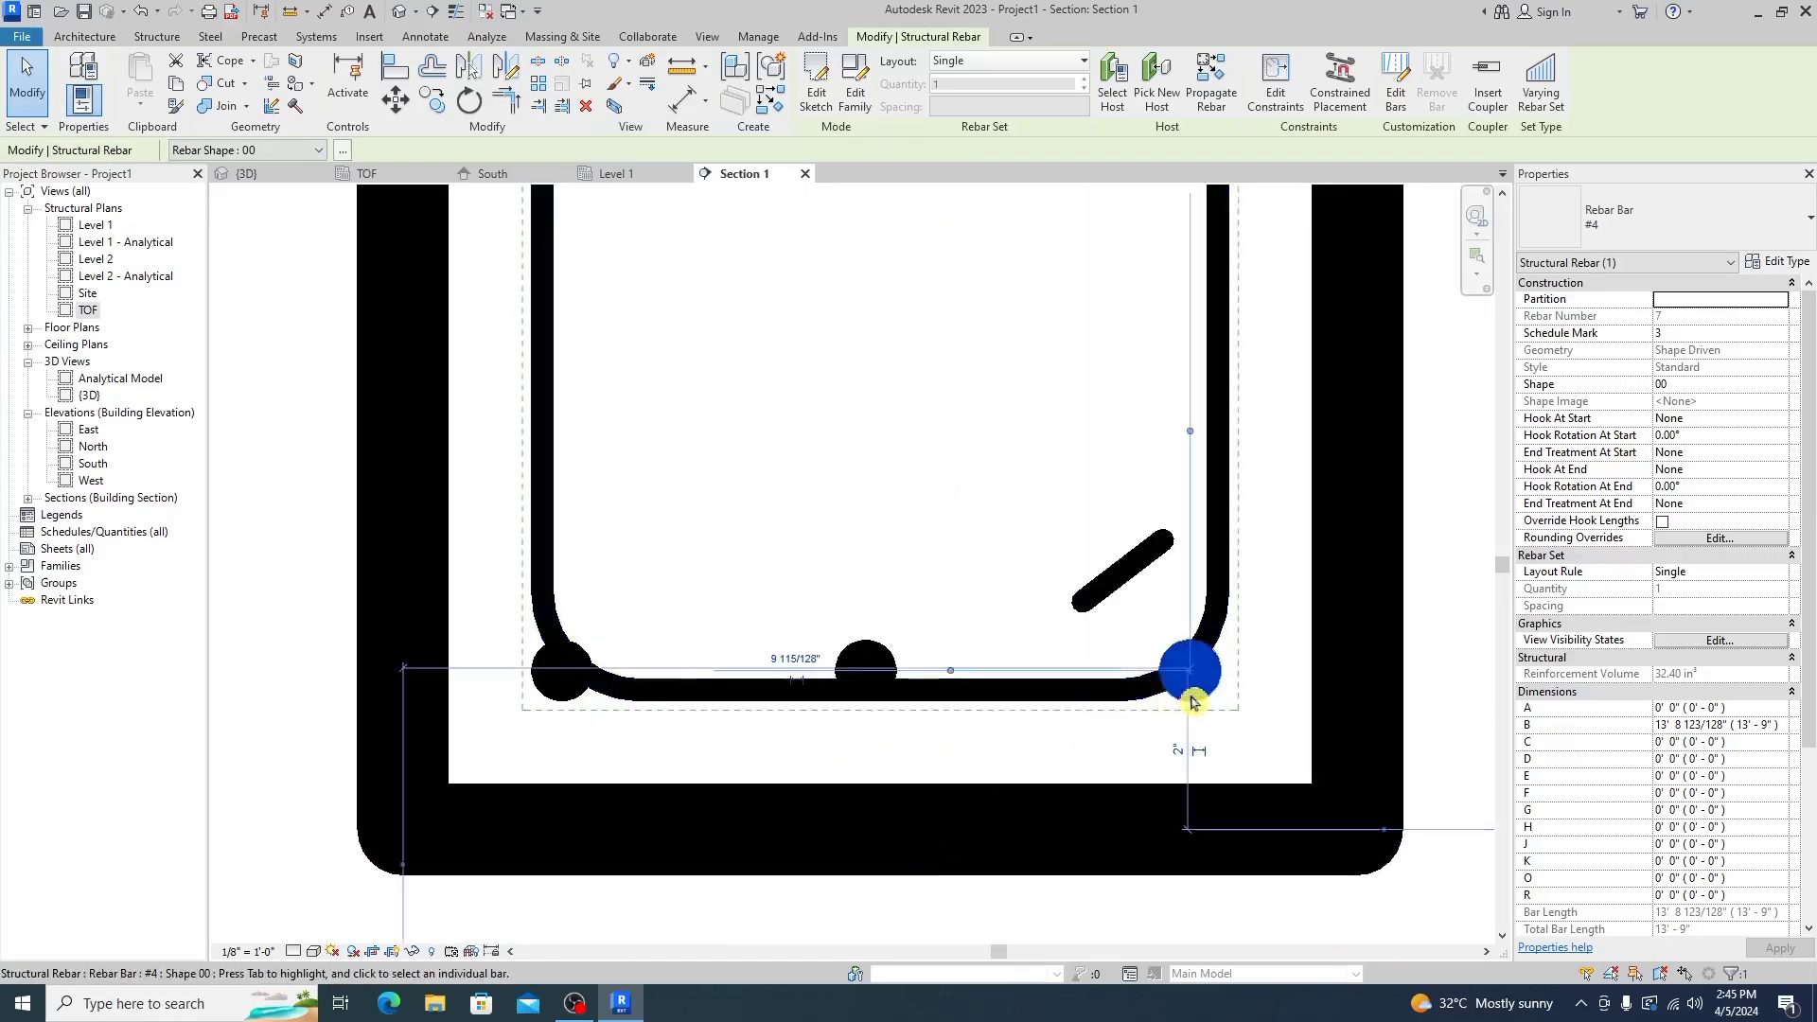
left_click(888, 667)
key("Up")
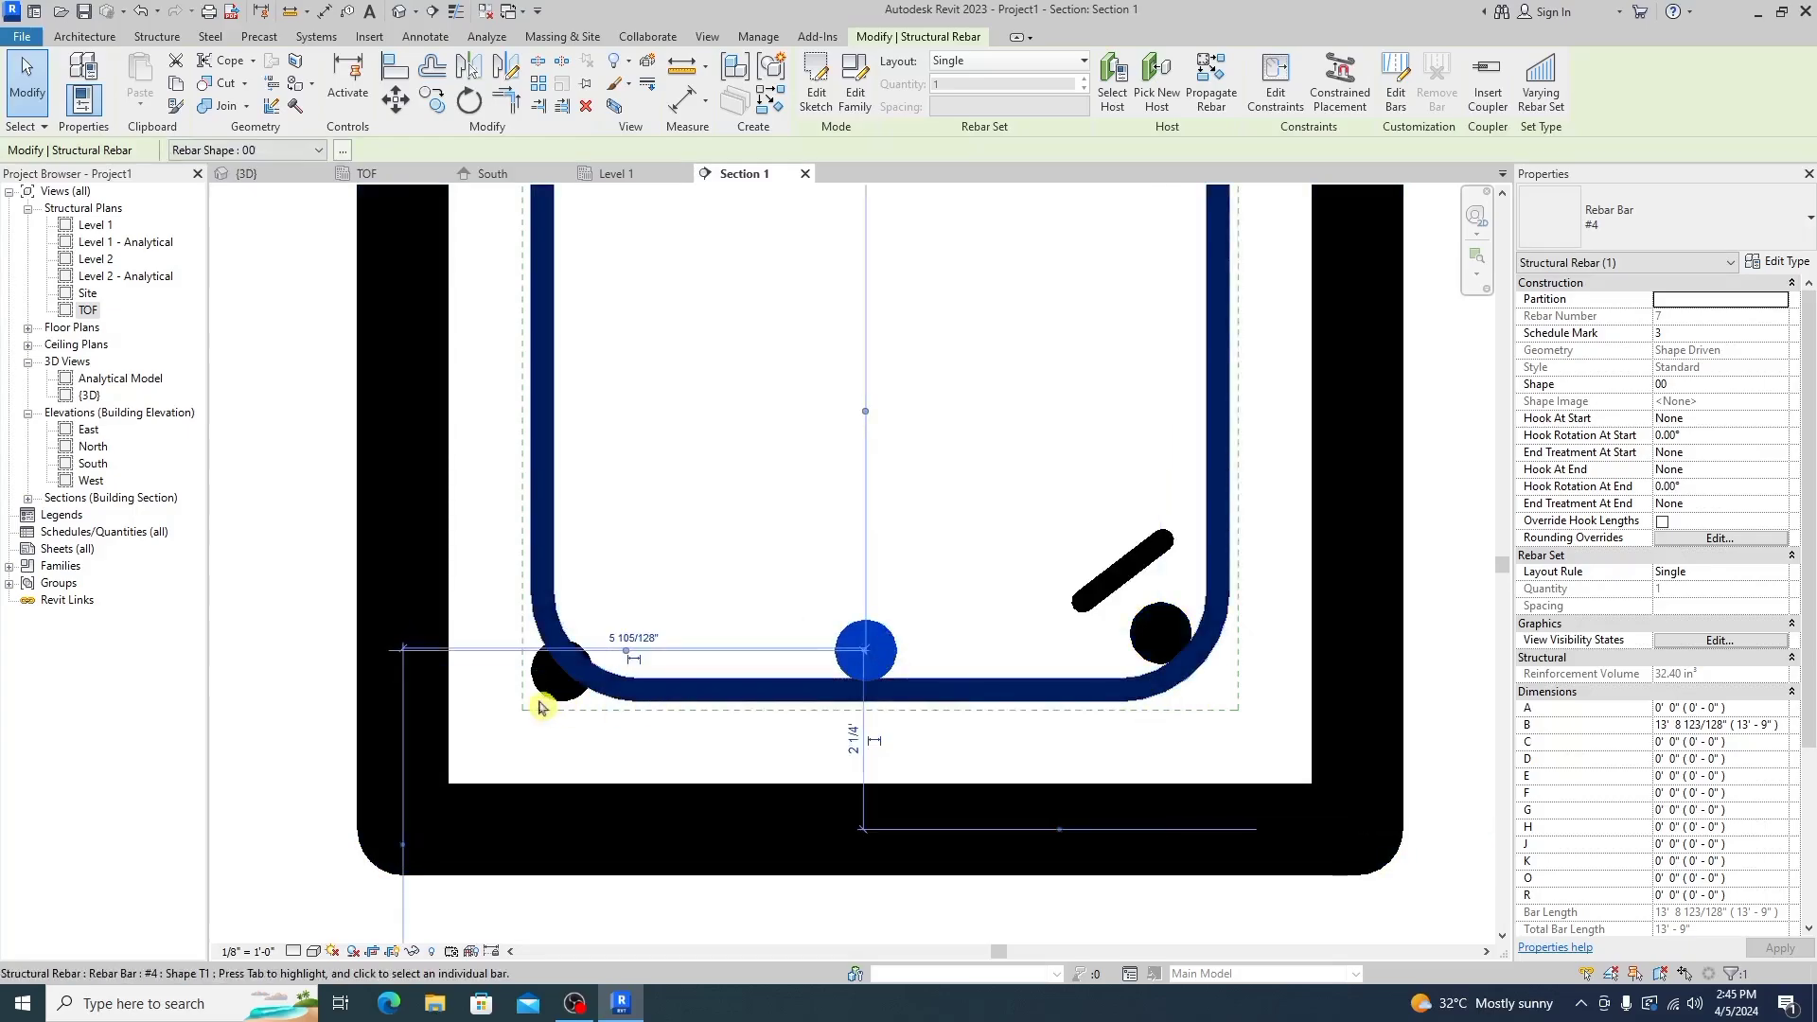
left_click(542, 705)
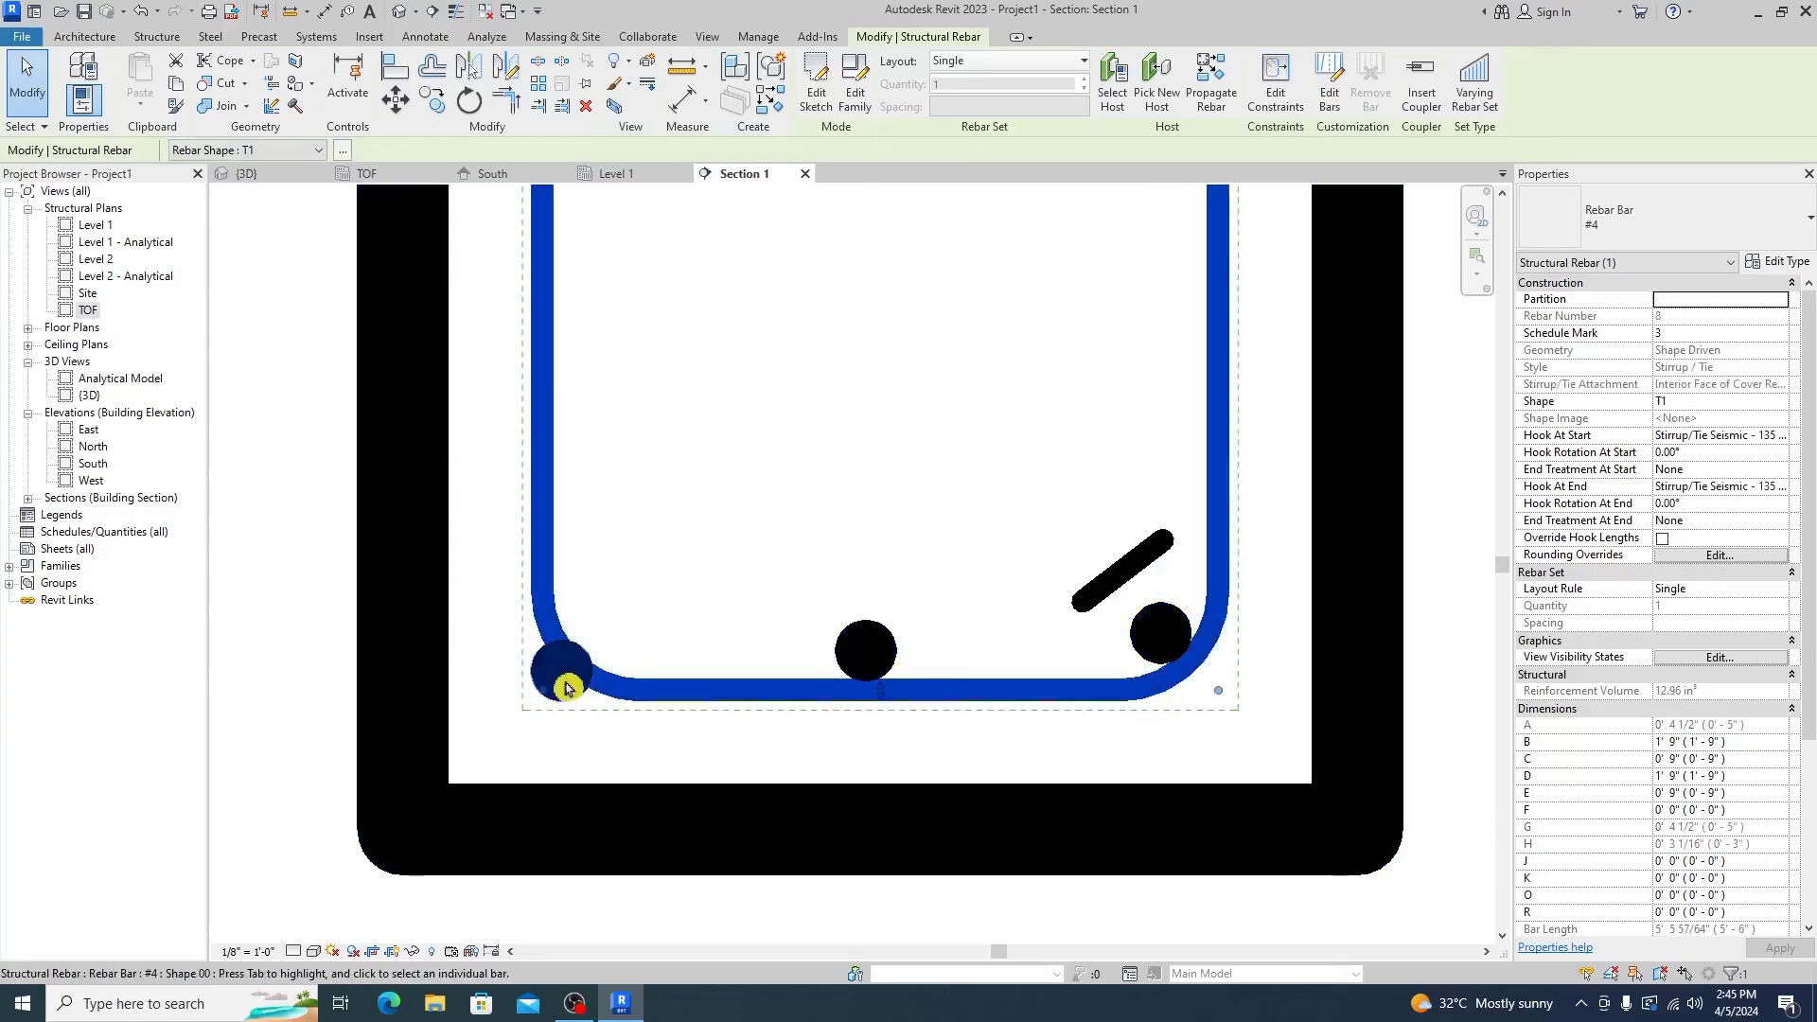
left_click(878, 661)
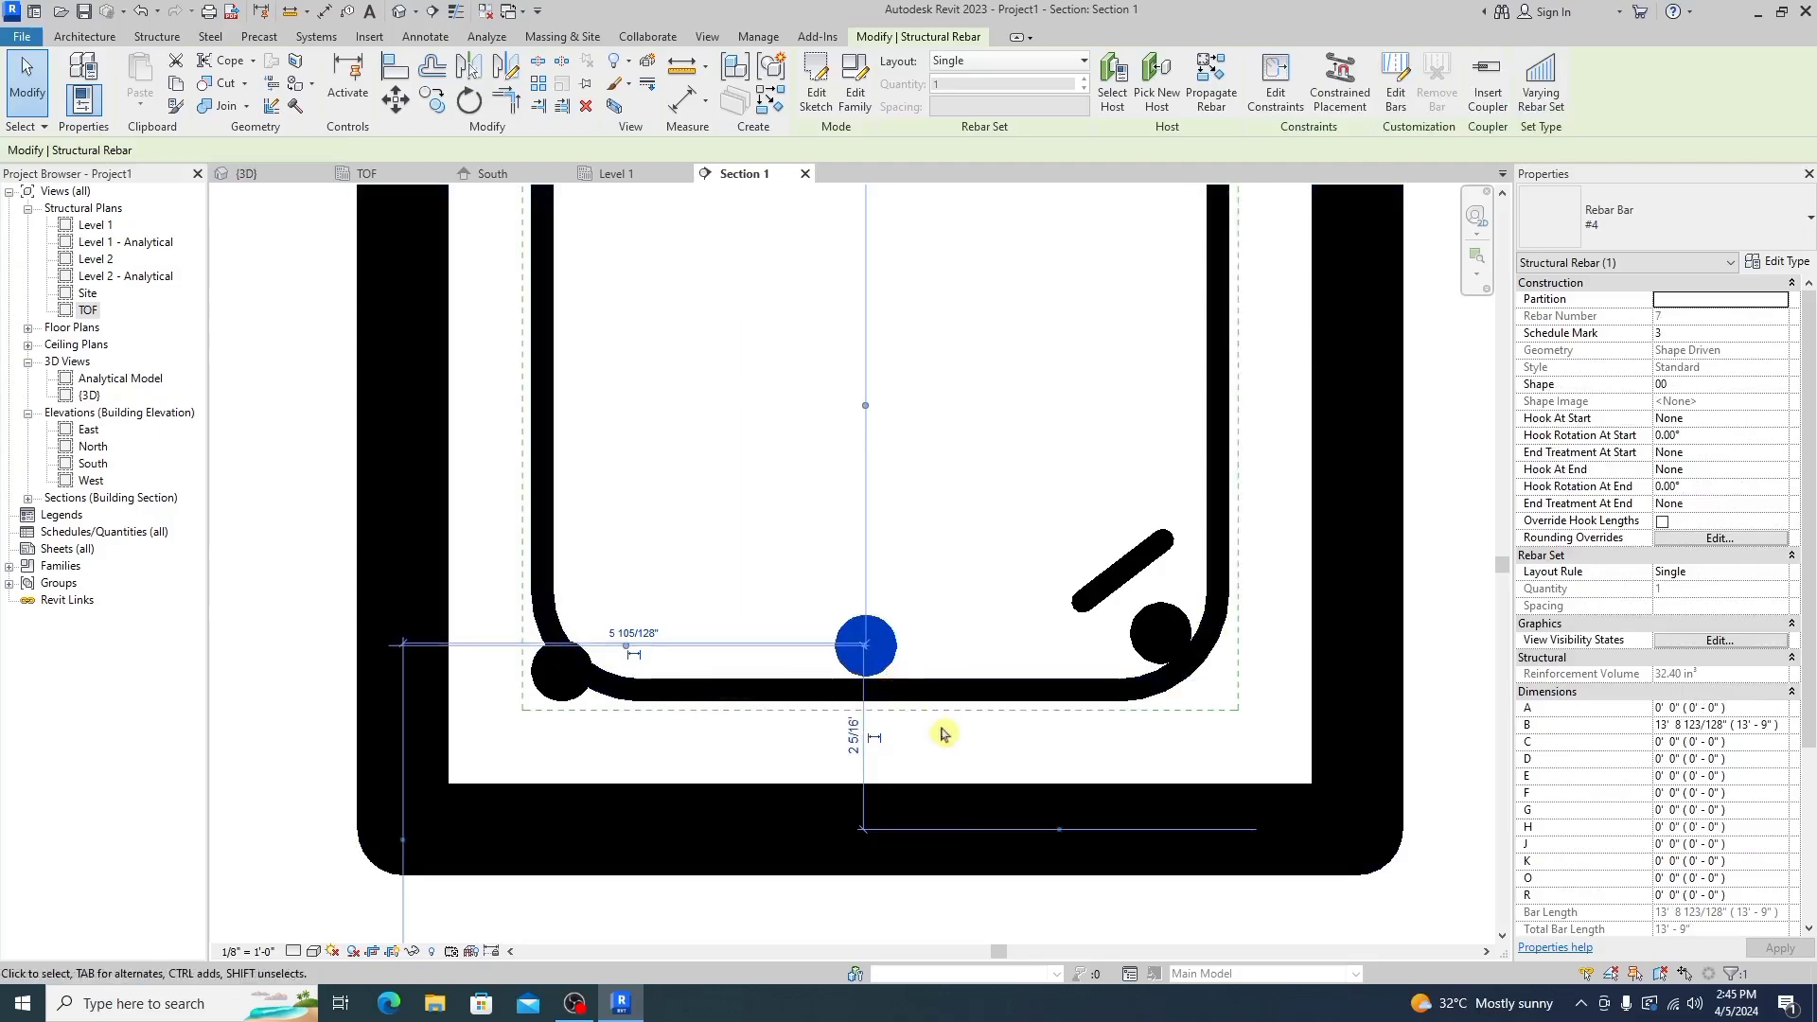
left_click(563, 683)
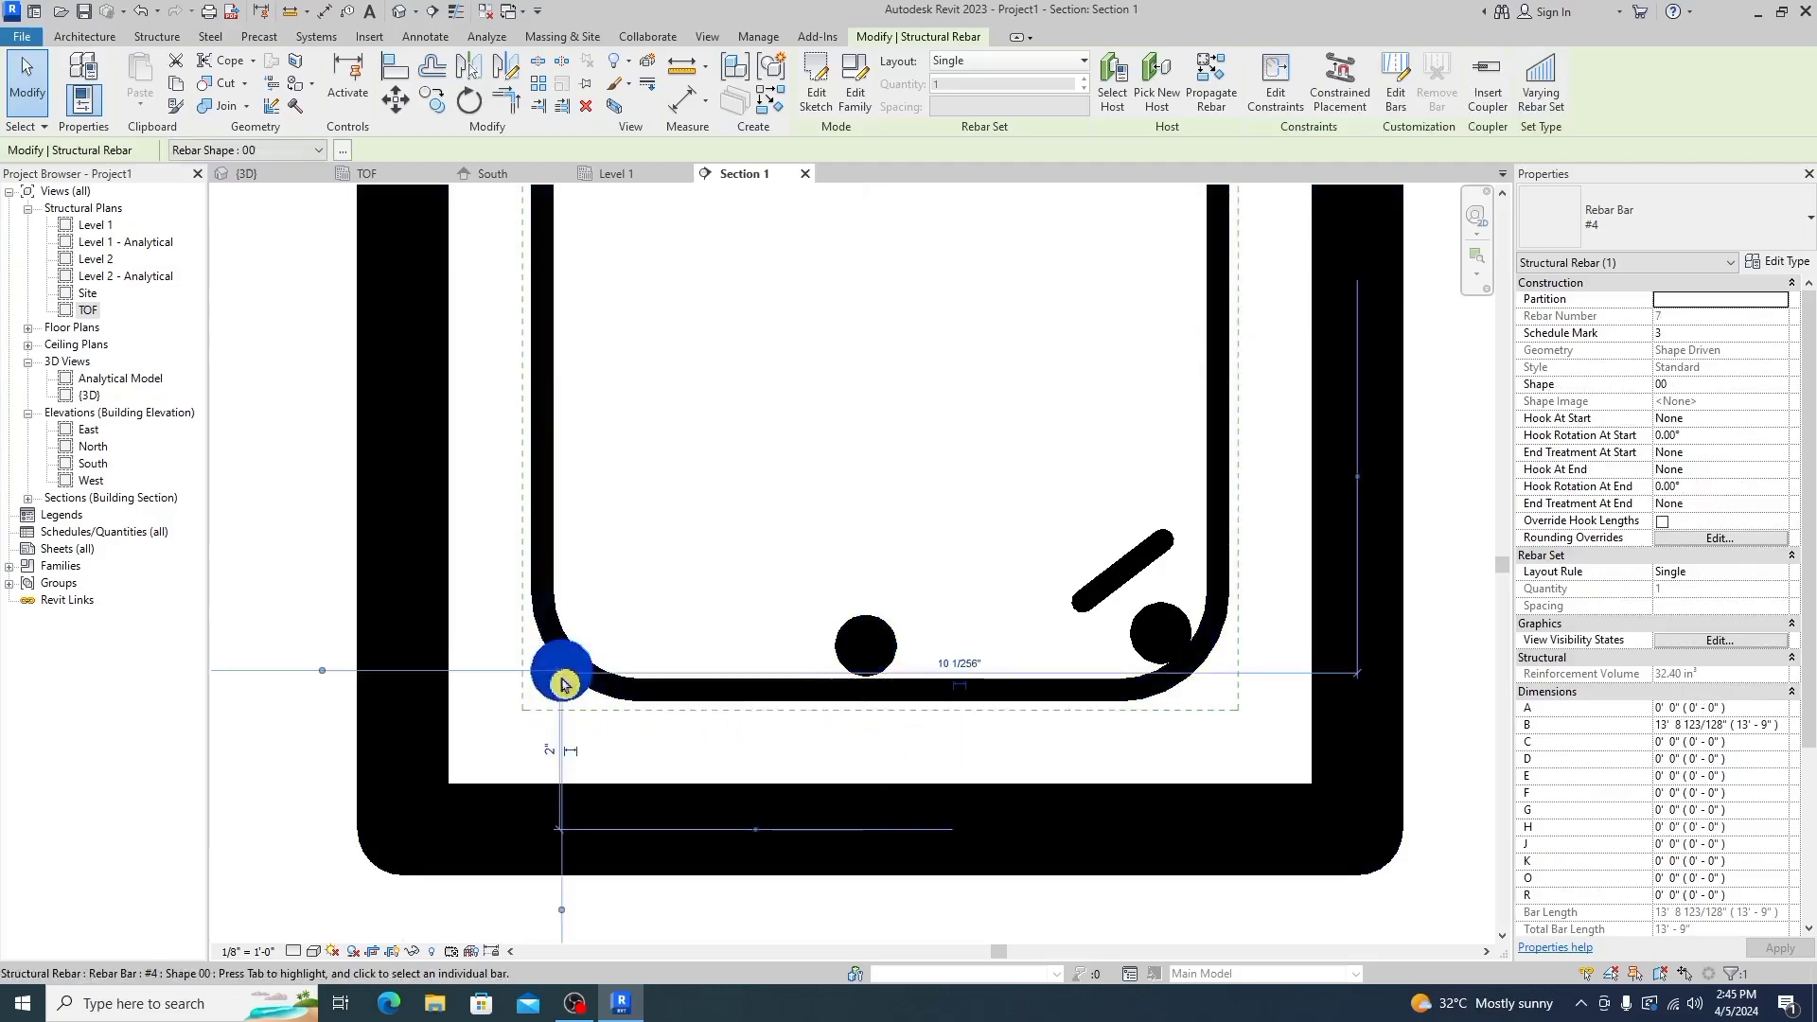
left_click_drag(563, 683, 563, 688)
left_click(815, 462)
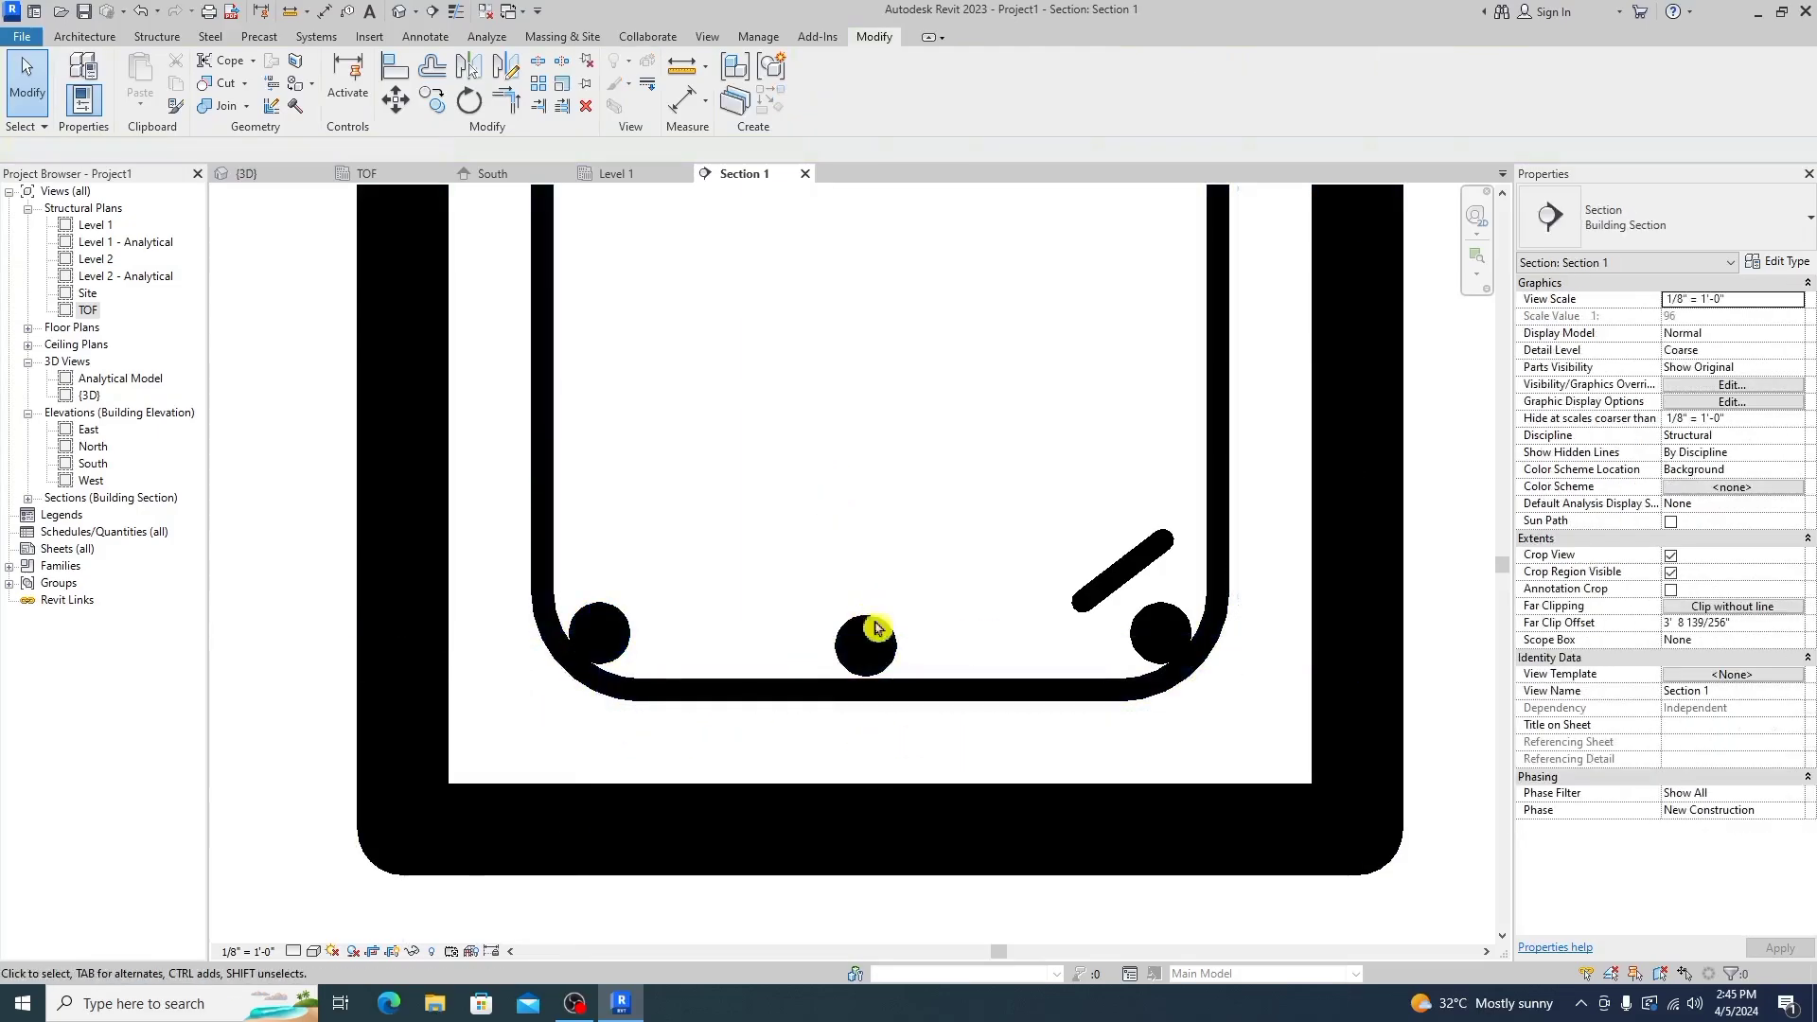
scroll(875, 628, "down", 5)
scroll(857, 379, "up", 2)
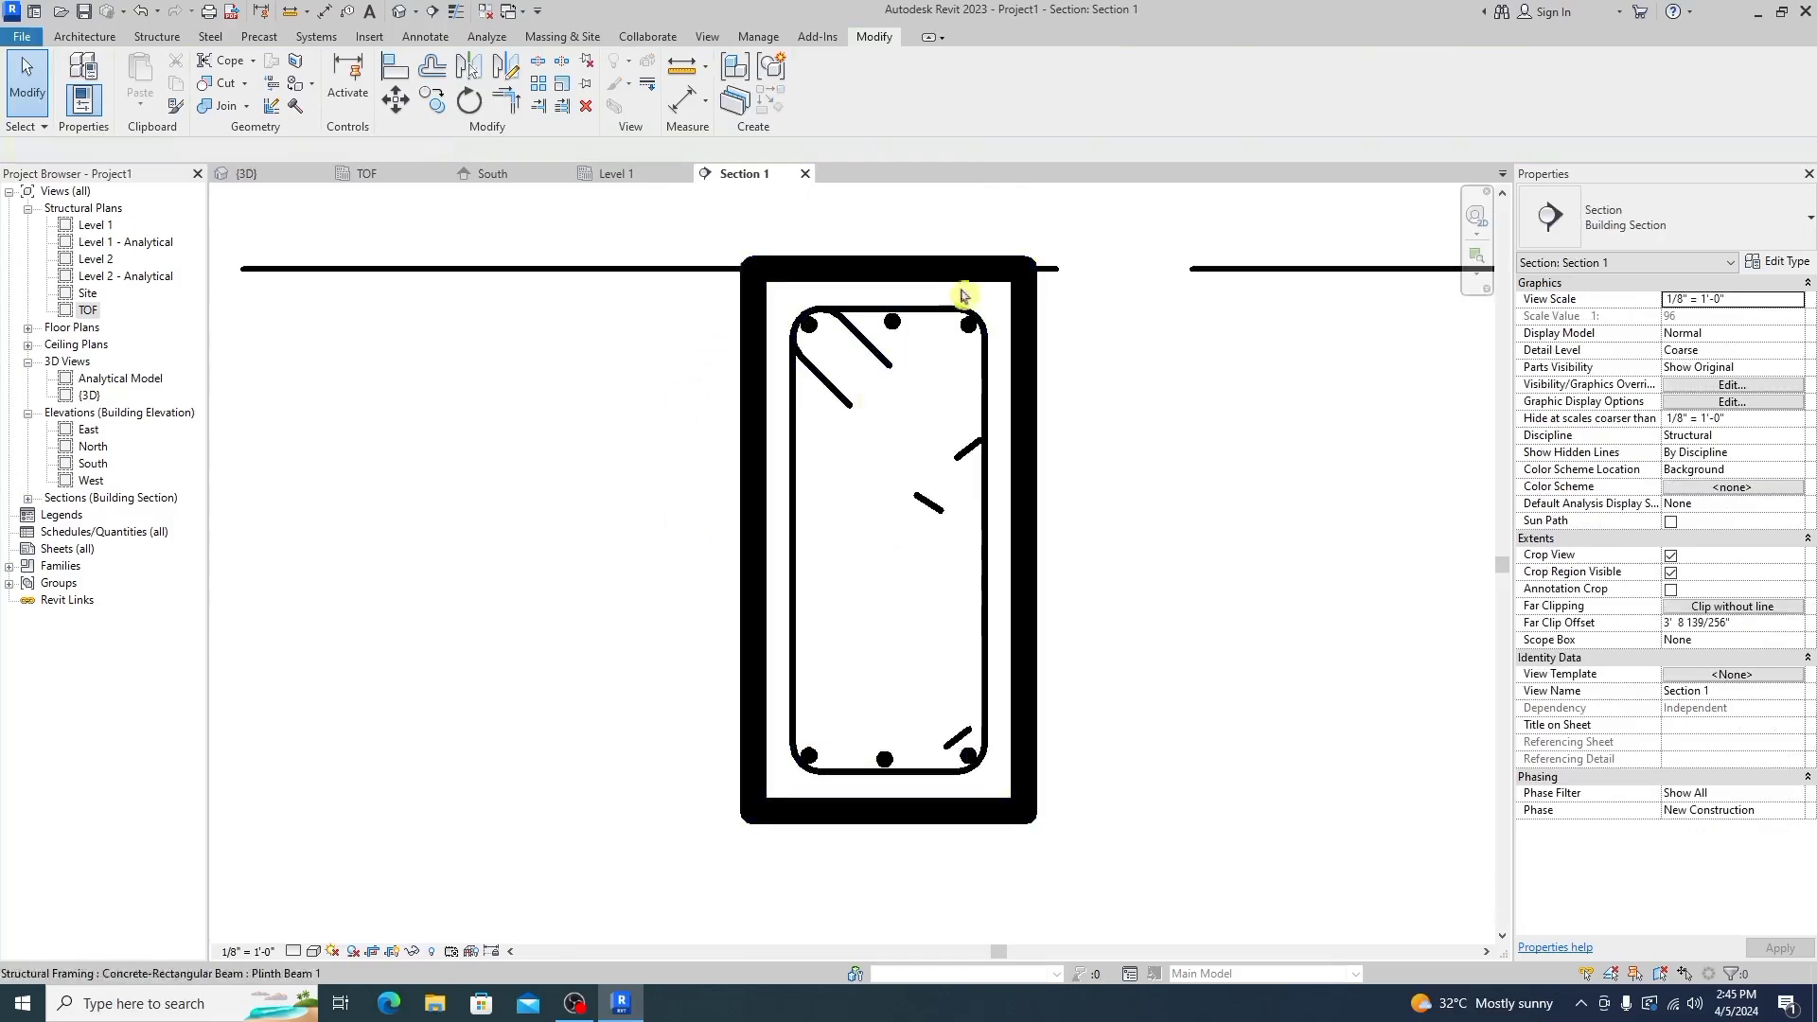
In the 3D view, distribute the plinth beam's stirrup with the Maximum Spacing layout at 6" spacing
left_click(250, 176)
scroll(795, 605, "up", 2)
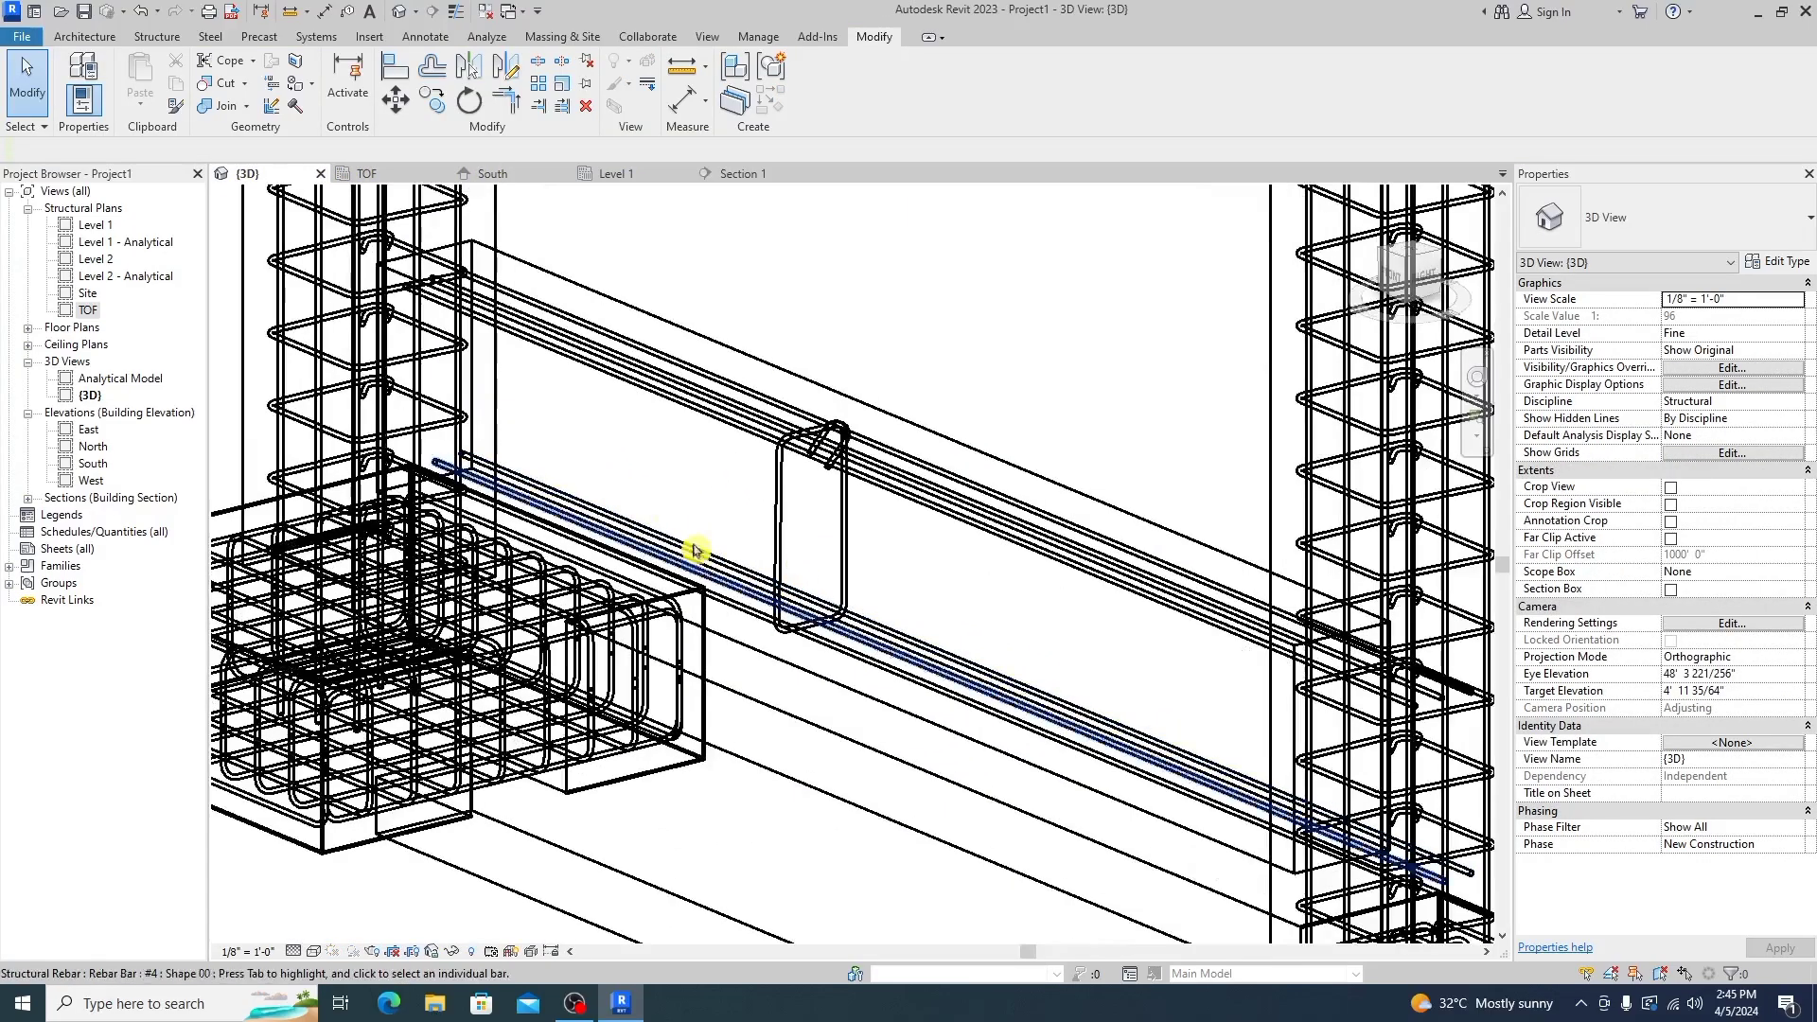
left_click(780, 541)
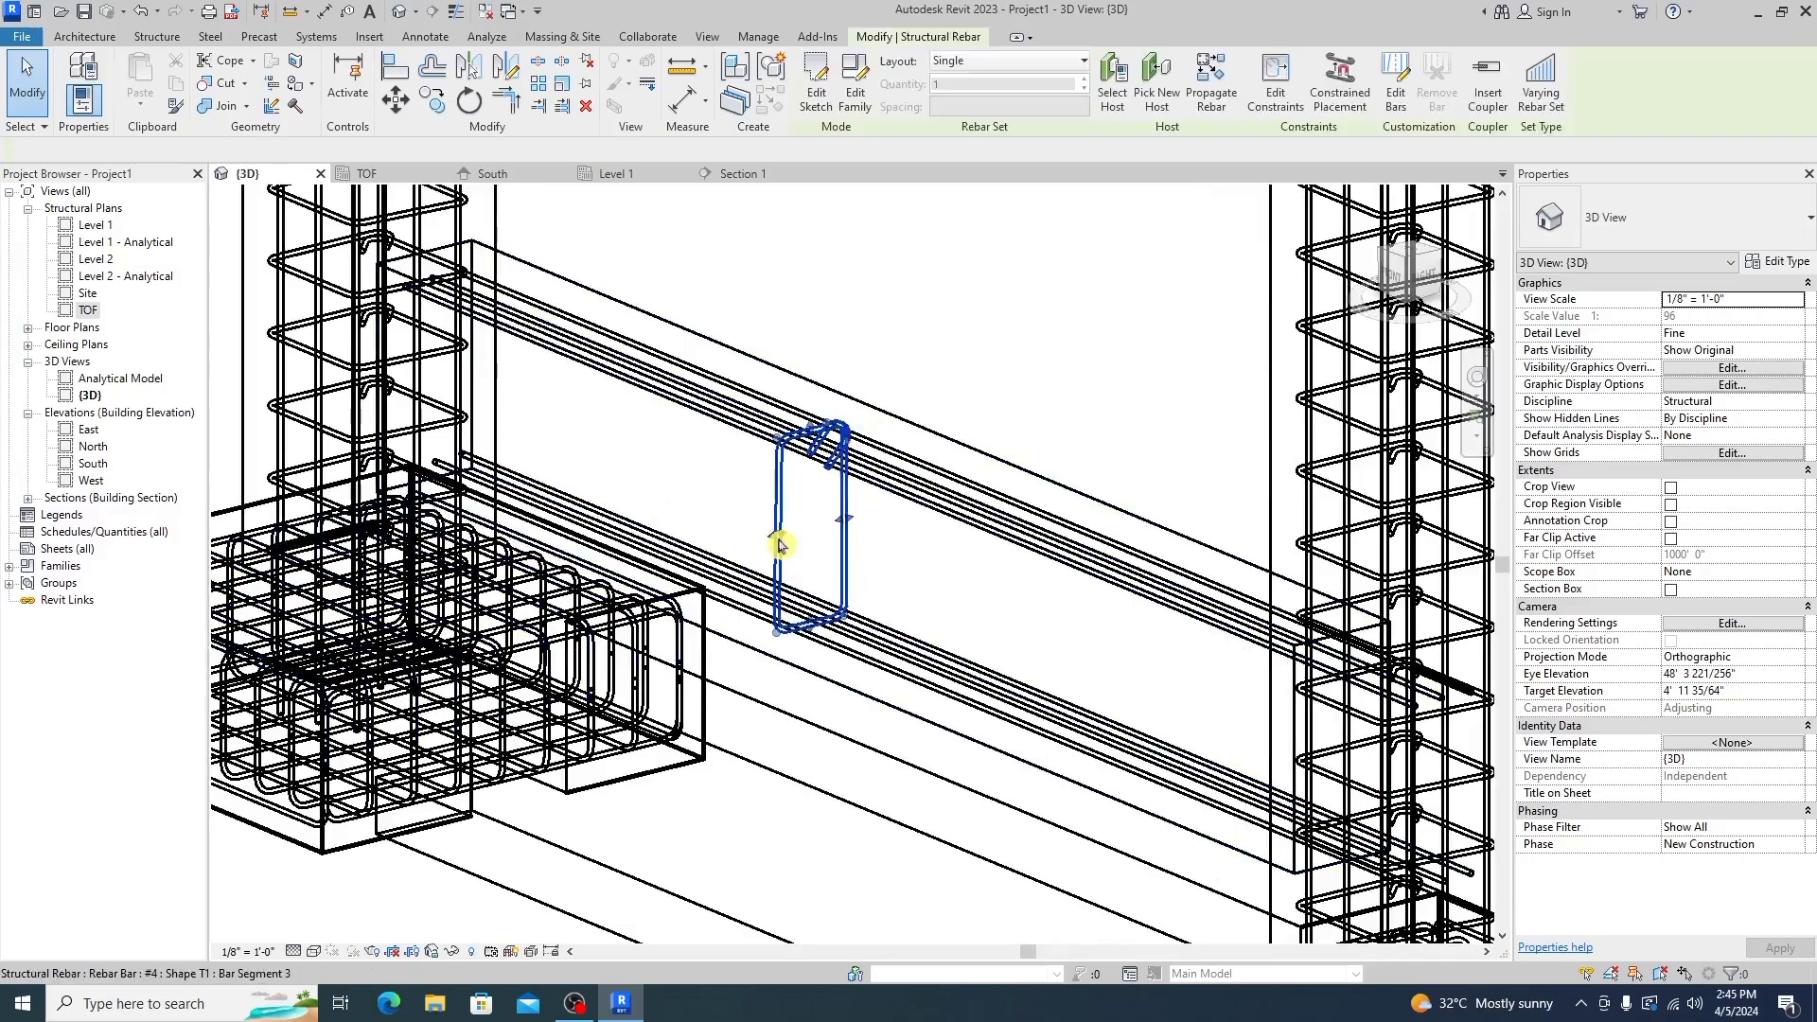
left_click(1041, 68)
left_click(1003, 105)
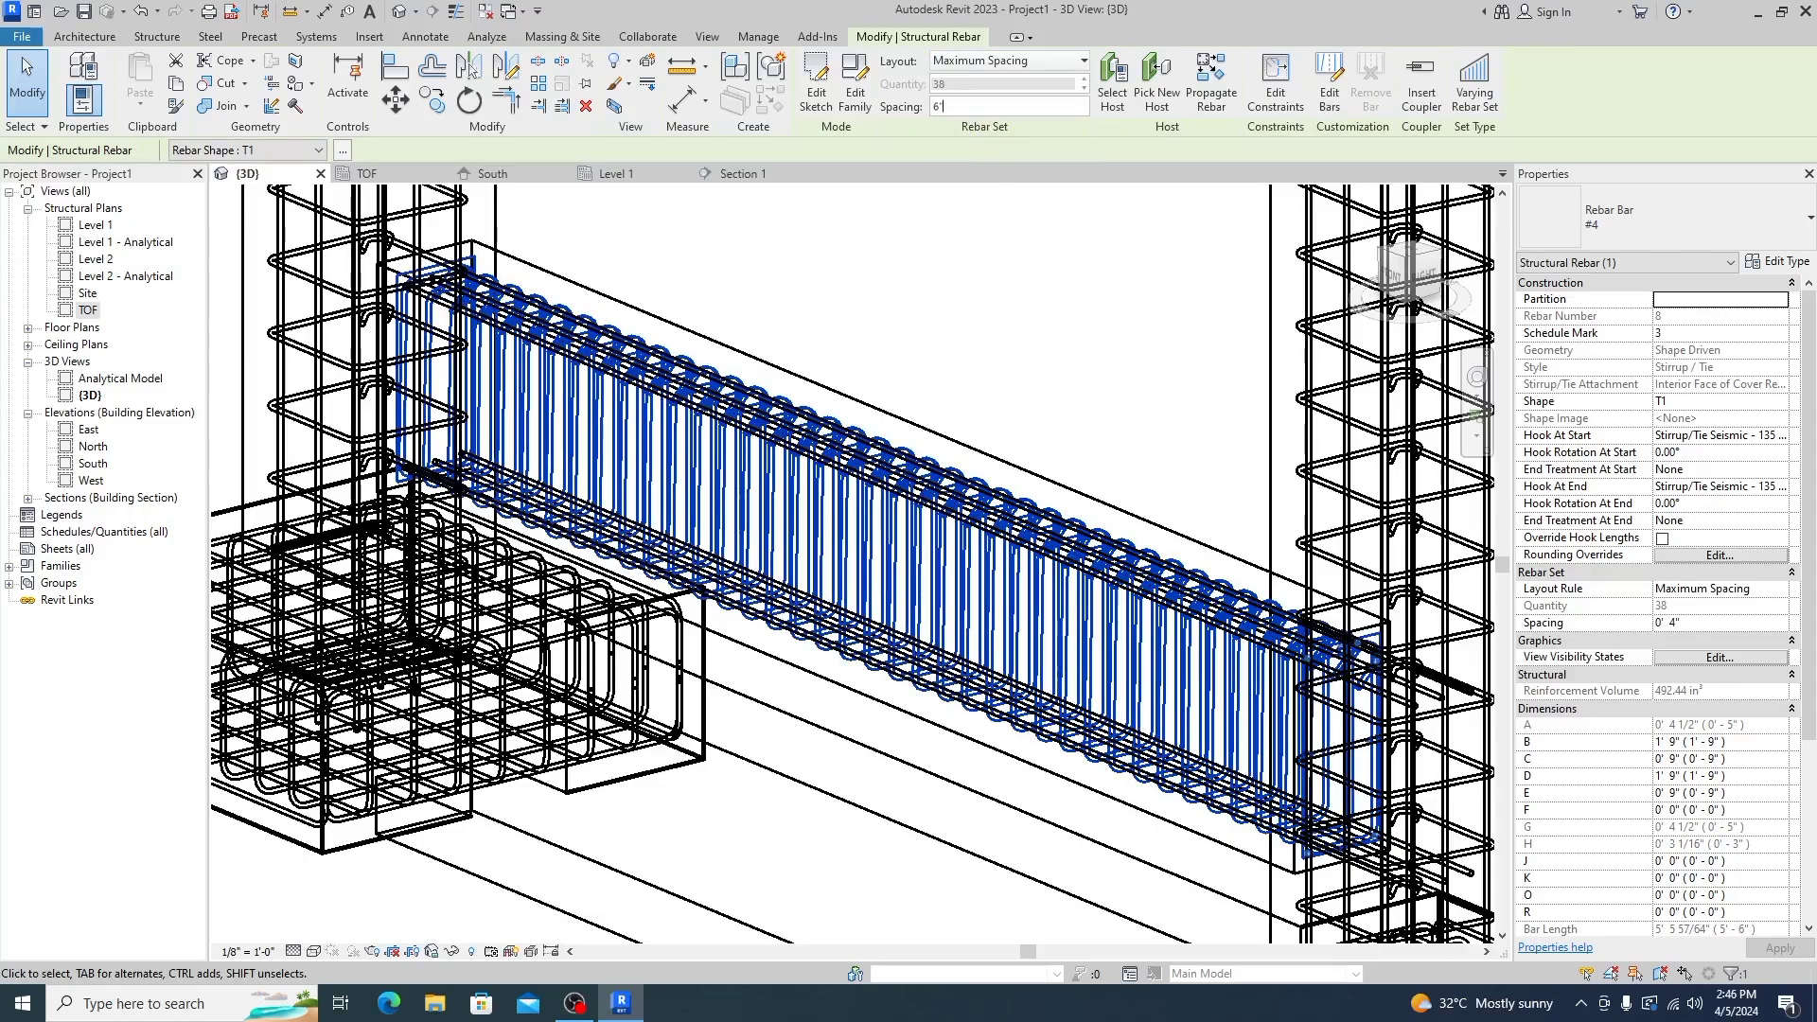
key("Return")
scroll(1072, 547, "down", 2)
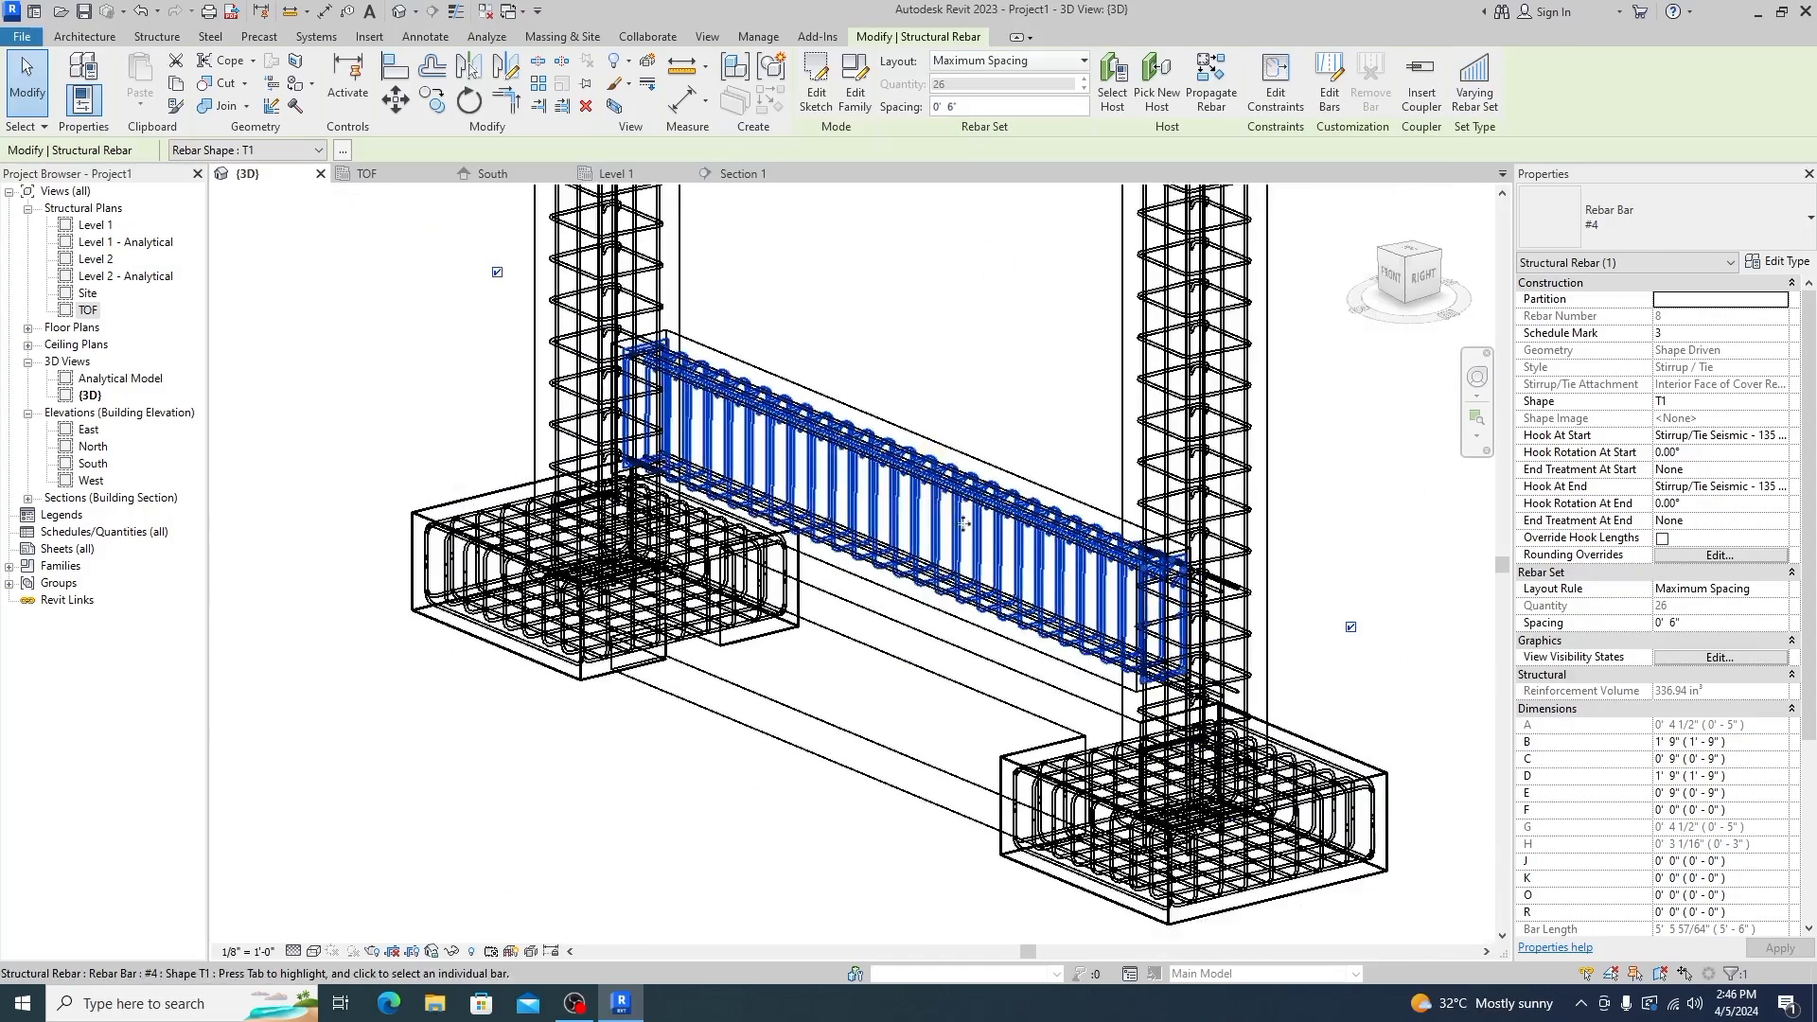
scroll(1072, 547, "up", 1)
left_click(1019, 326)
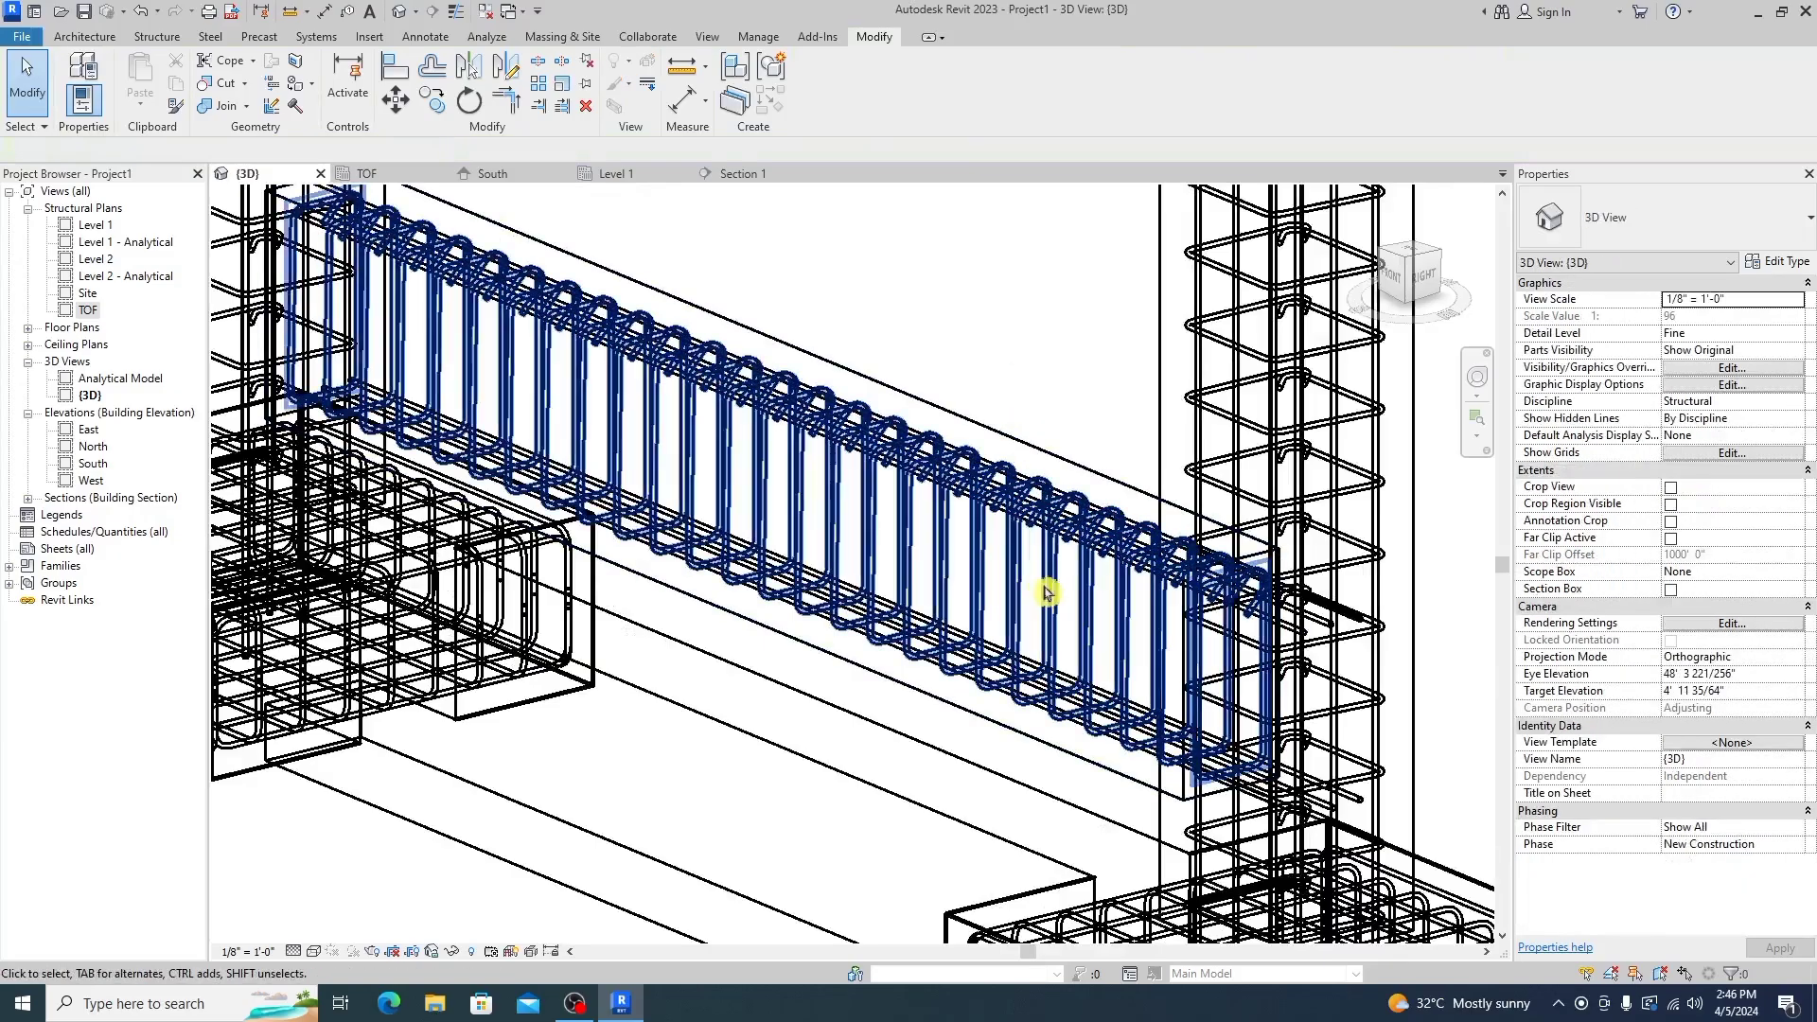
Check the beam reinforcement in the 3D view with the Realistic visual style, and return the style to Wireframe
scroll(1013, 555, "up", 3)
scroll(1013, 555, "down", 4)
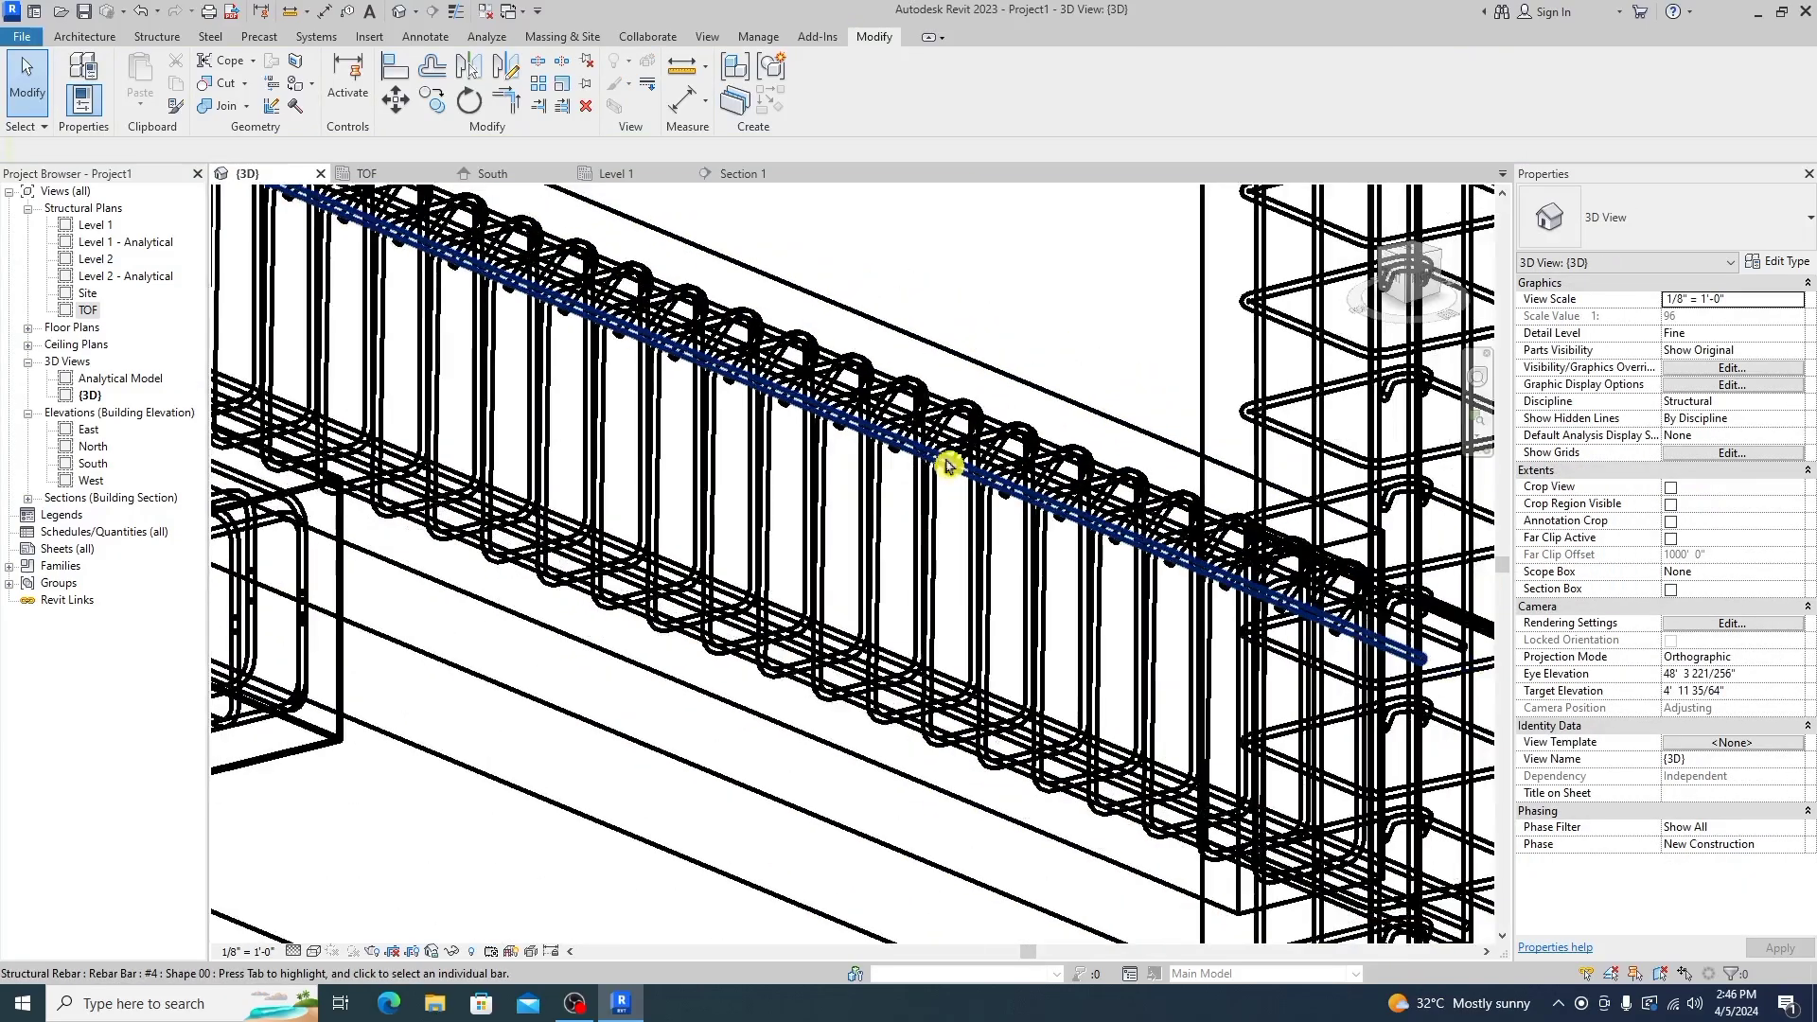
scroll(1152, 609, "up", 3)
scroll(1152, 608, "down", 3)
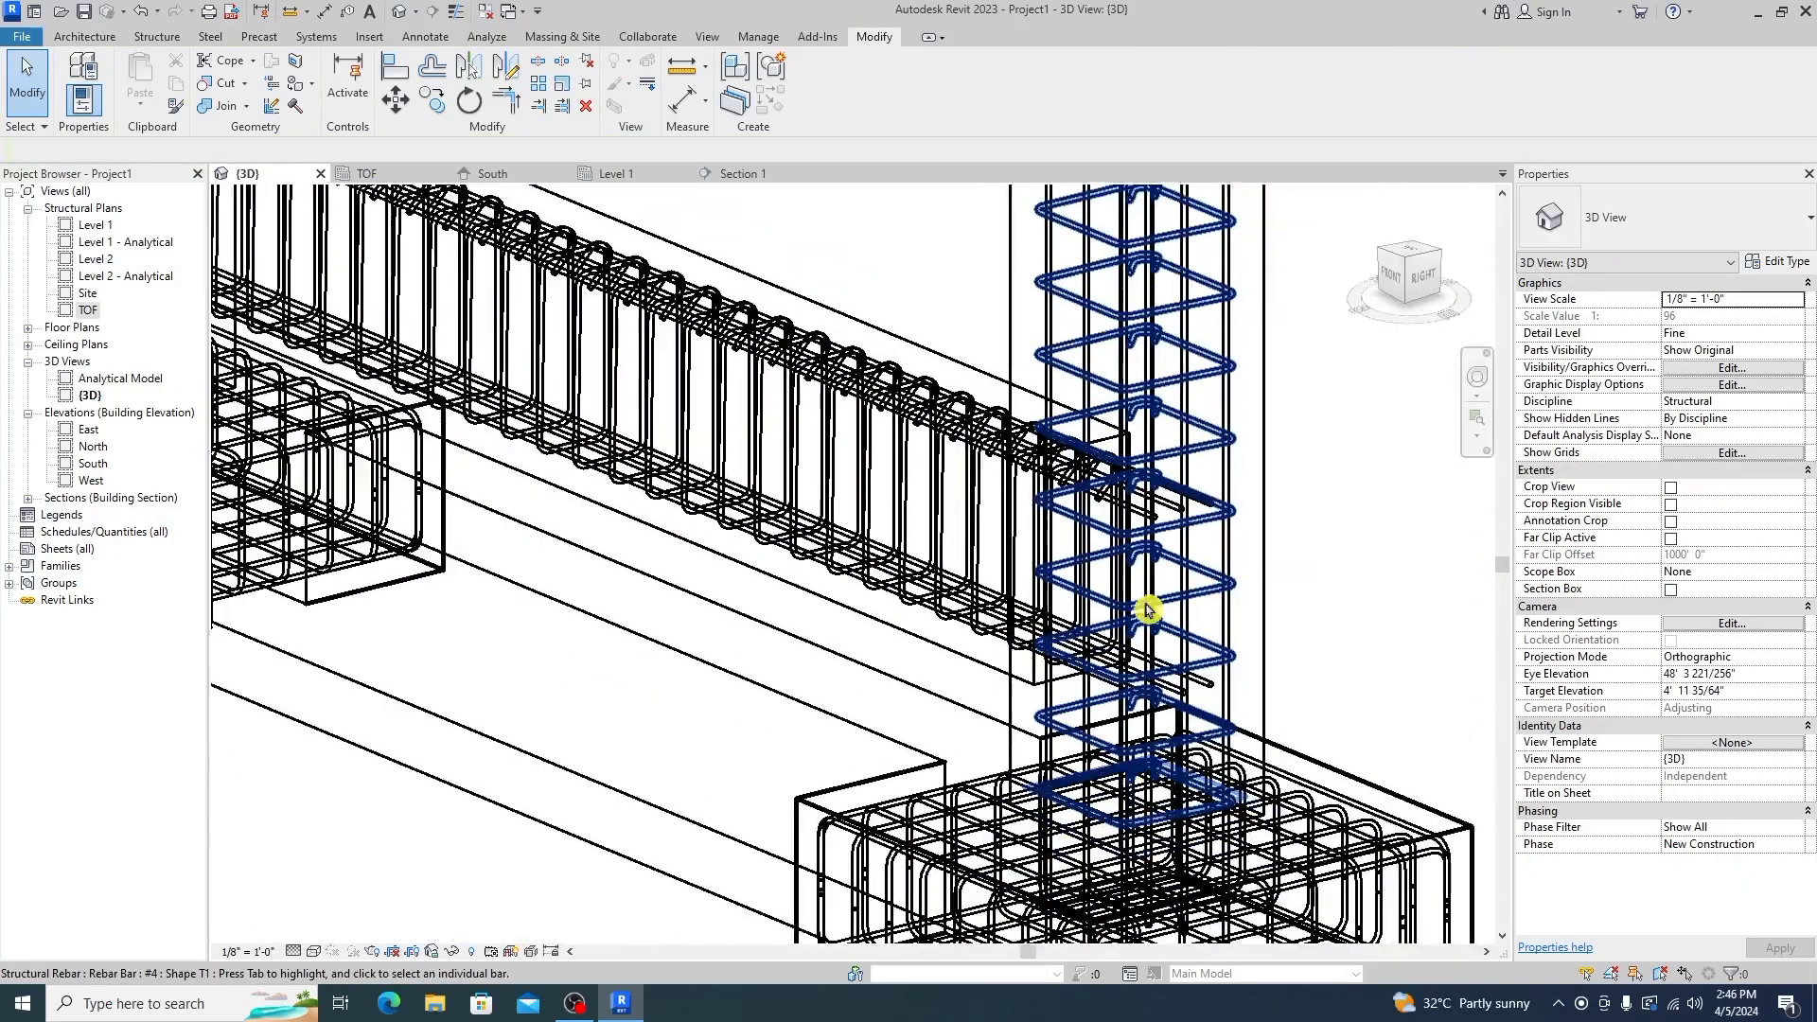
left_click(314, 951)
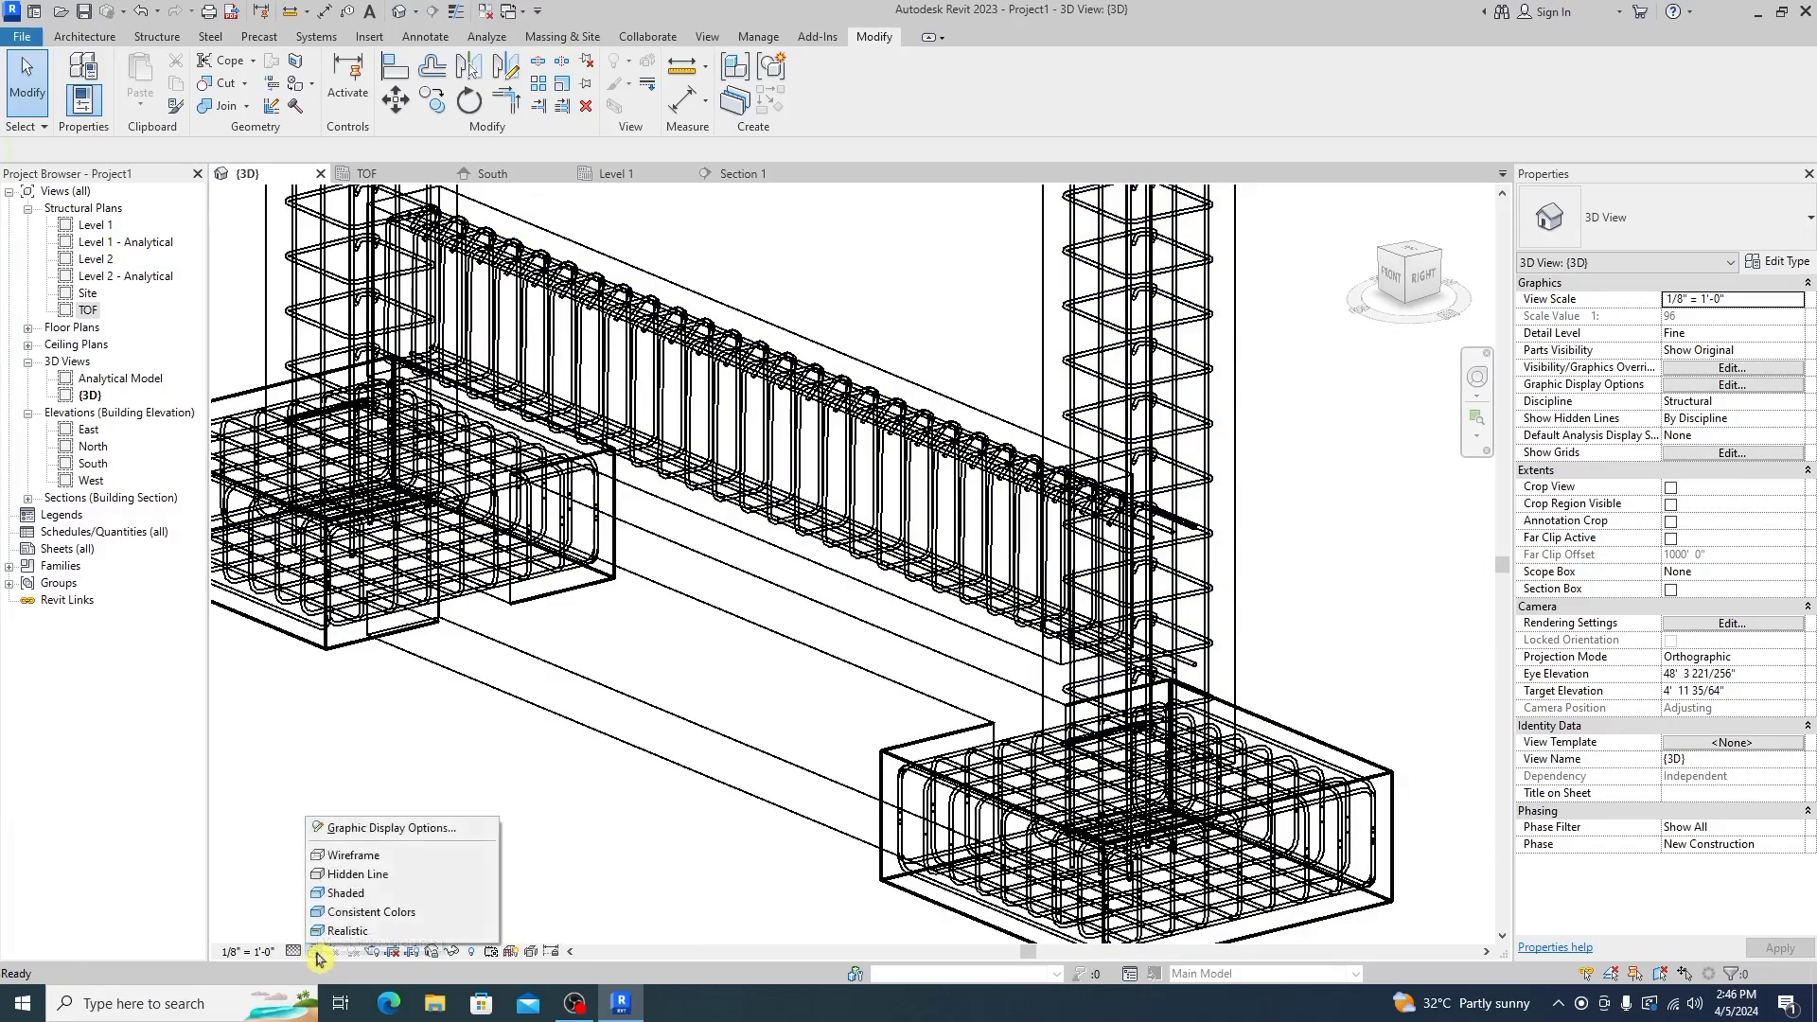
left_click(346, 932)
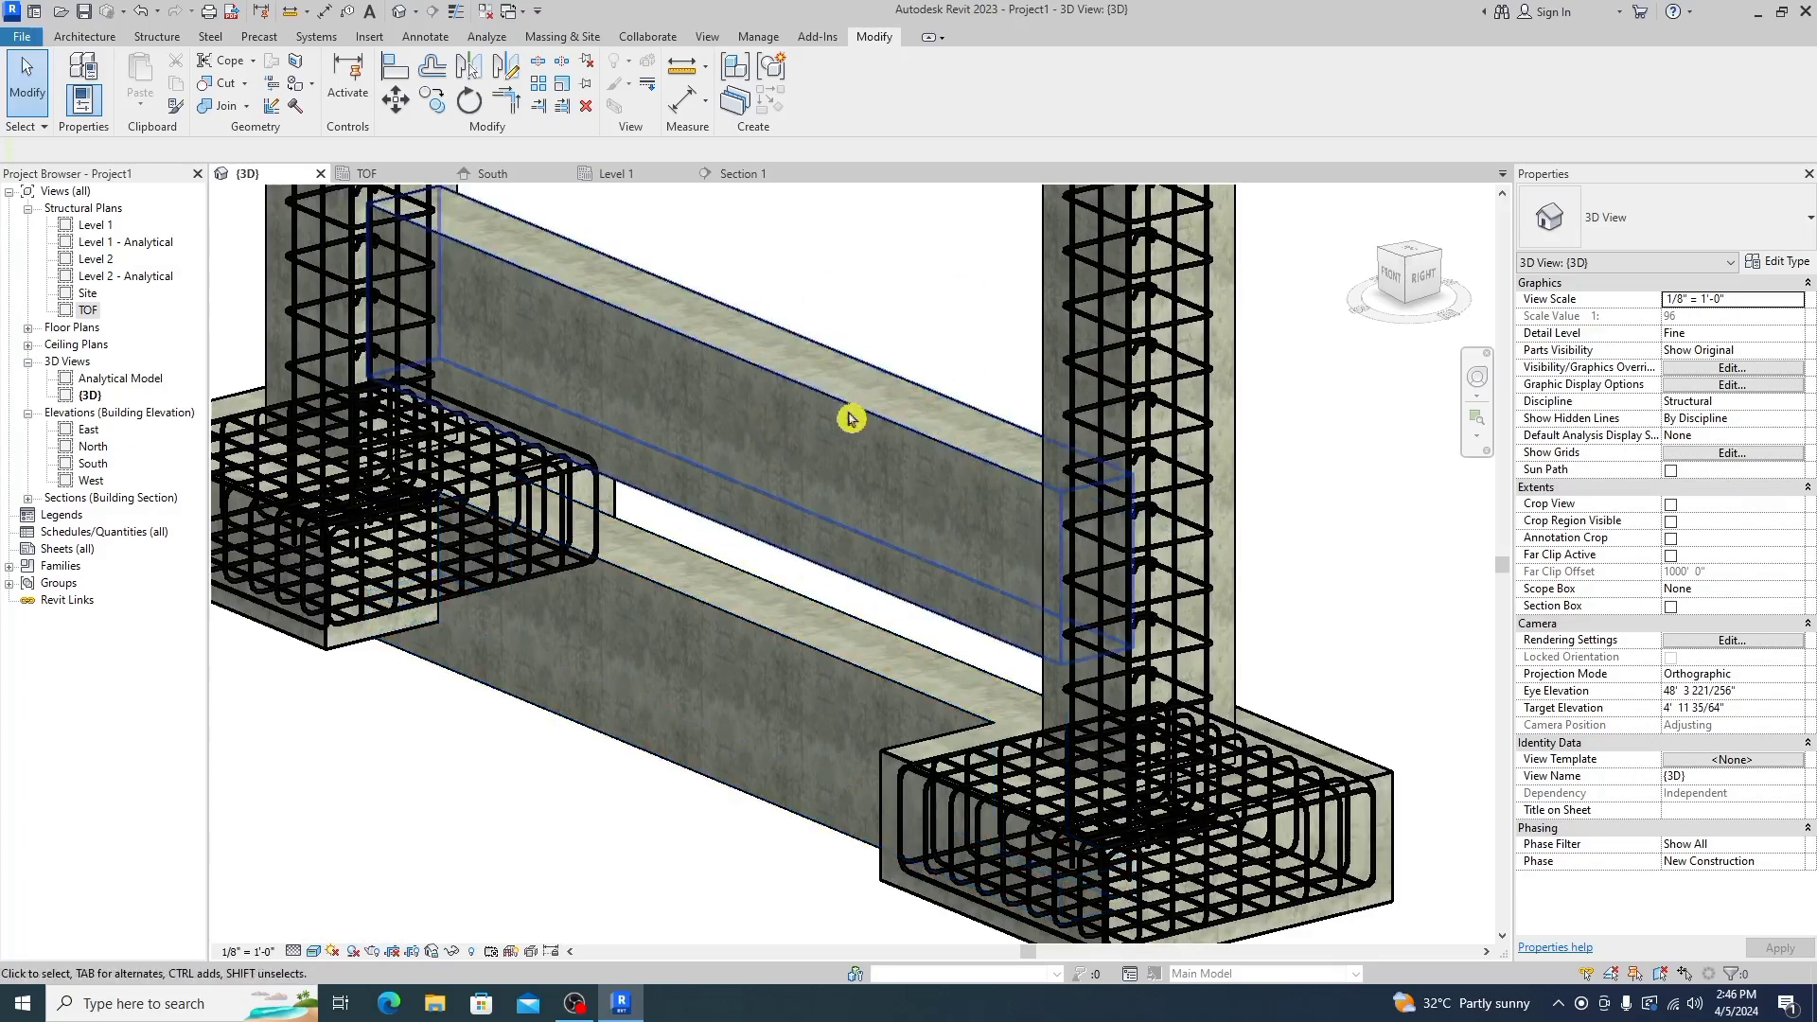
left_click(316, 956)
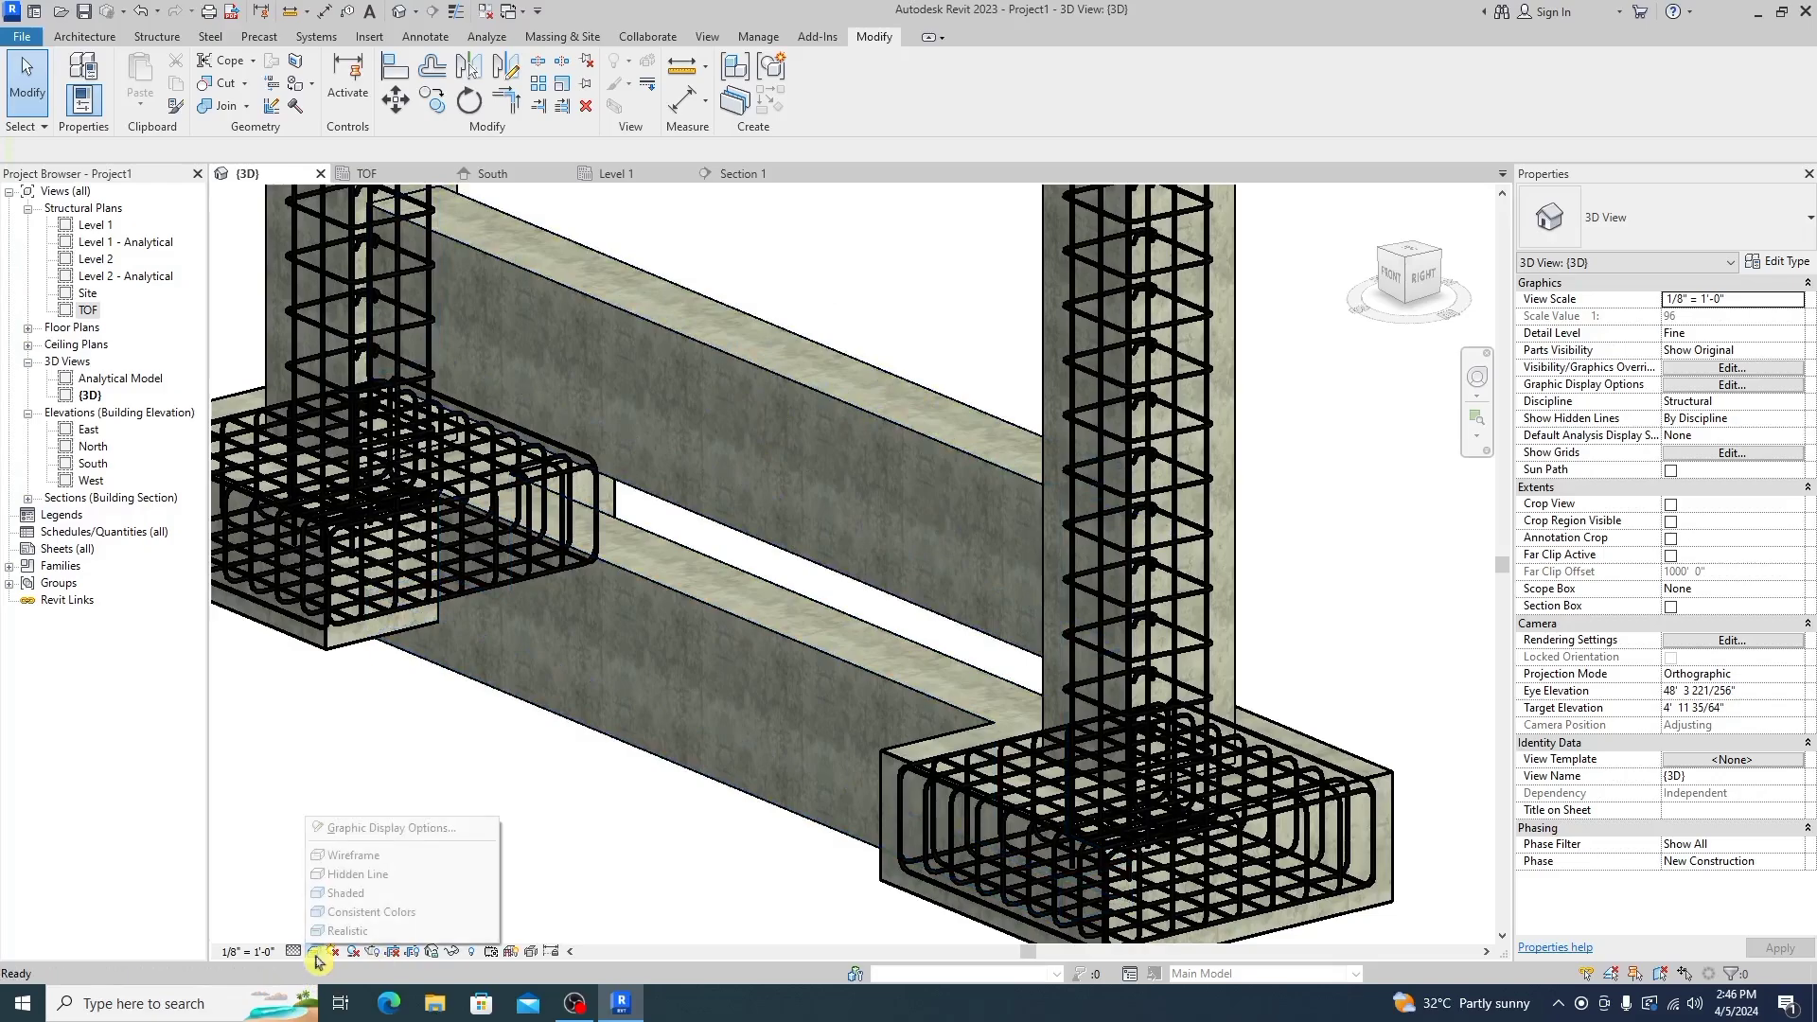
left_click(458, 848)
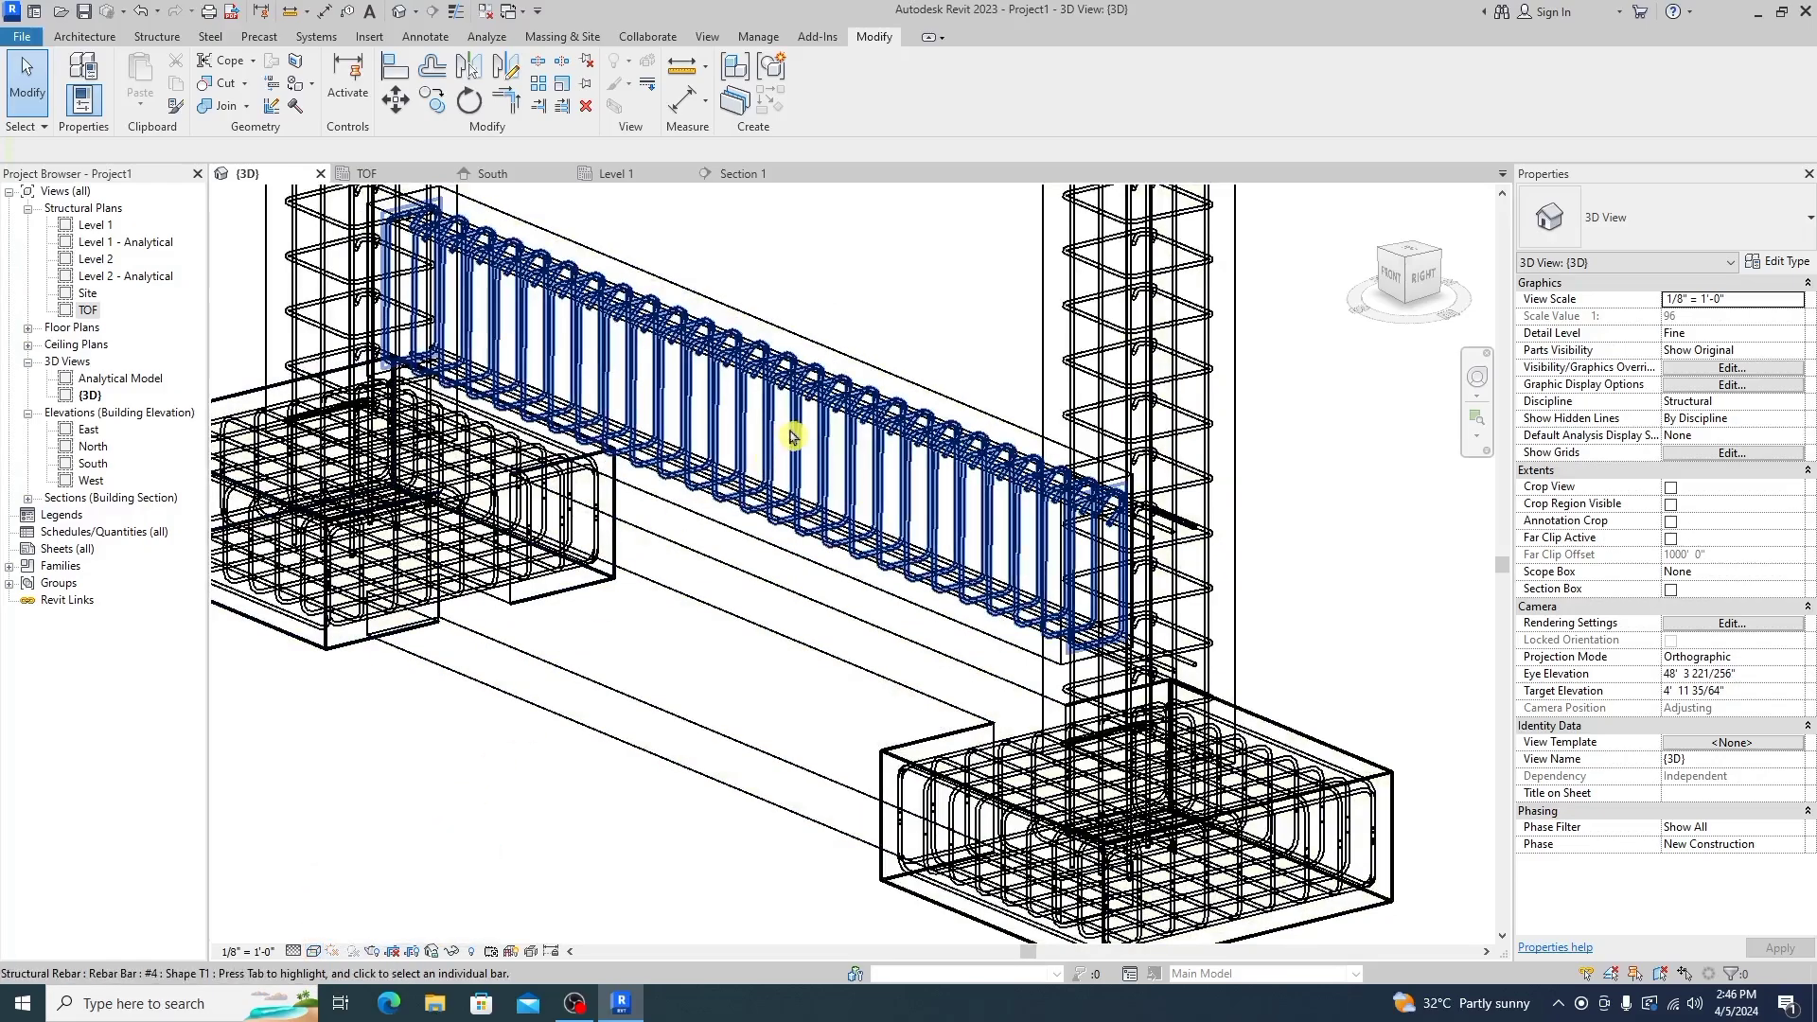
Review the view visibility states of the plinth beam's stirrup set
left_click(793, 437)
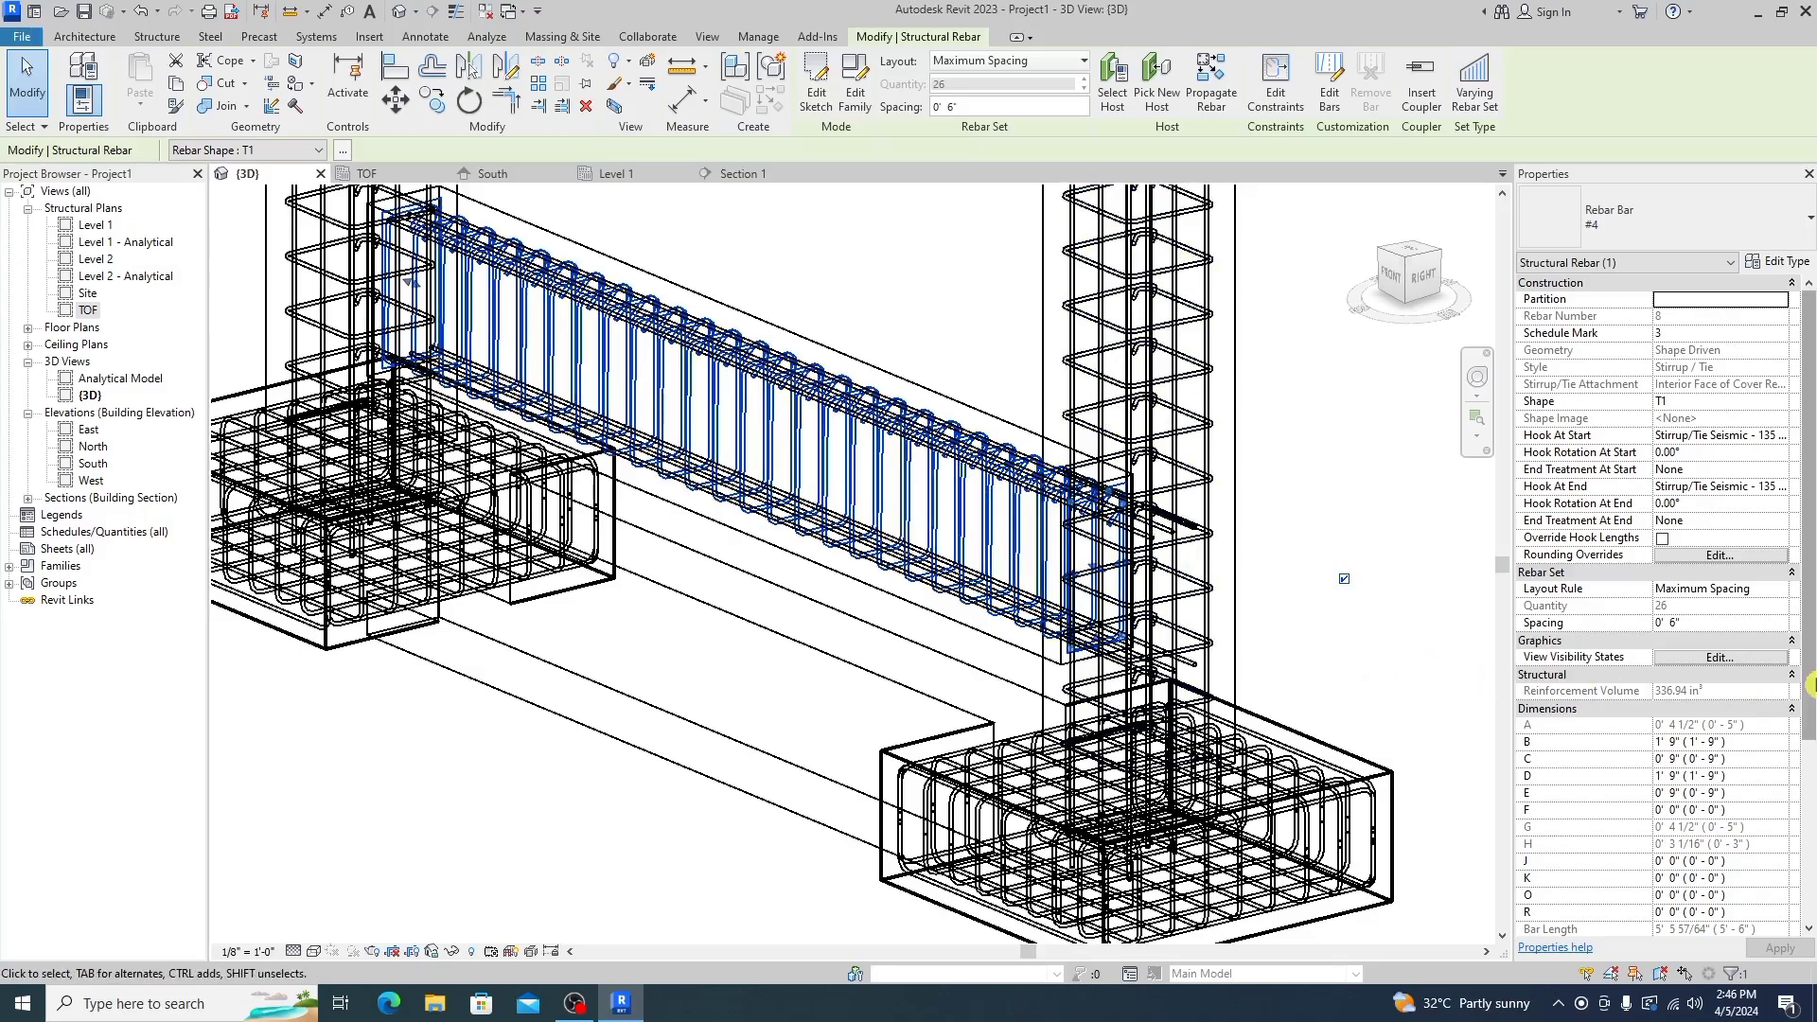
left_click(1713, 658)
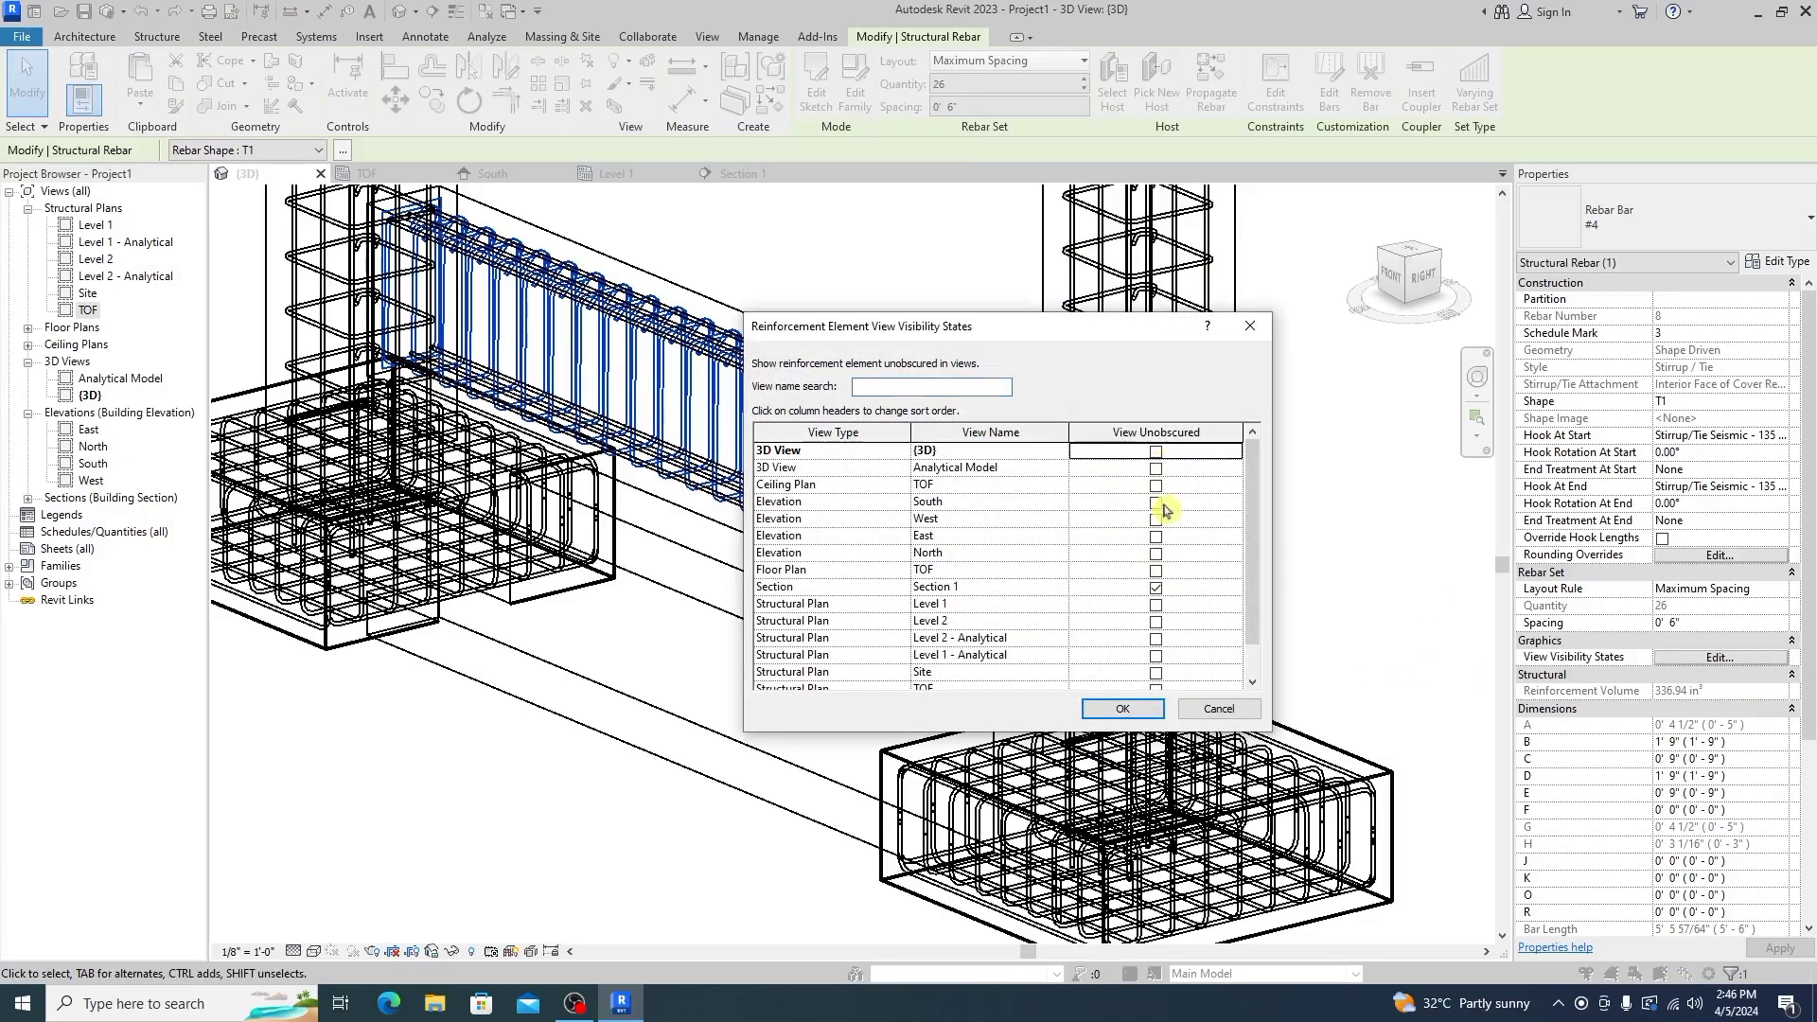
left_click(1113, 712)
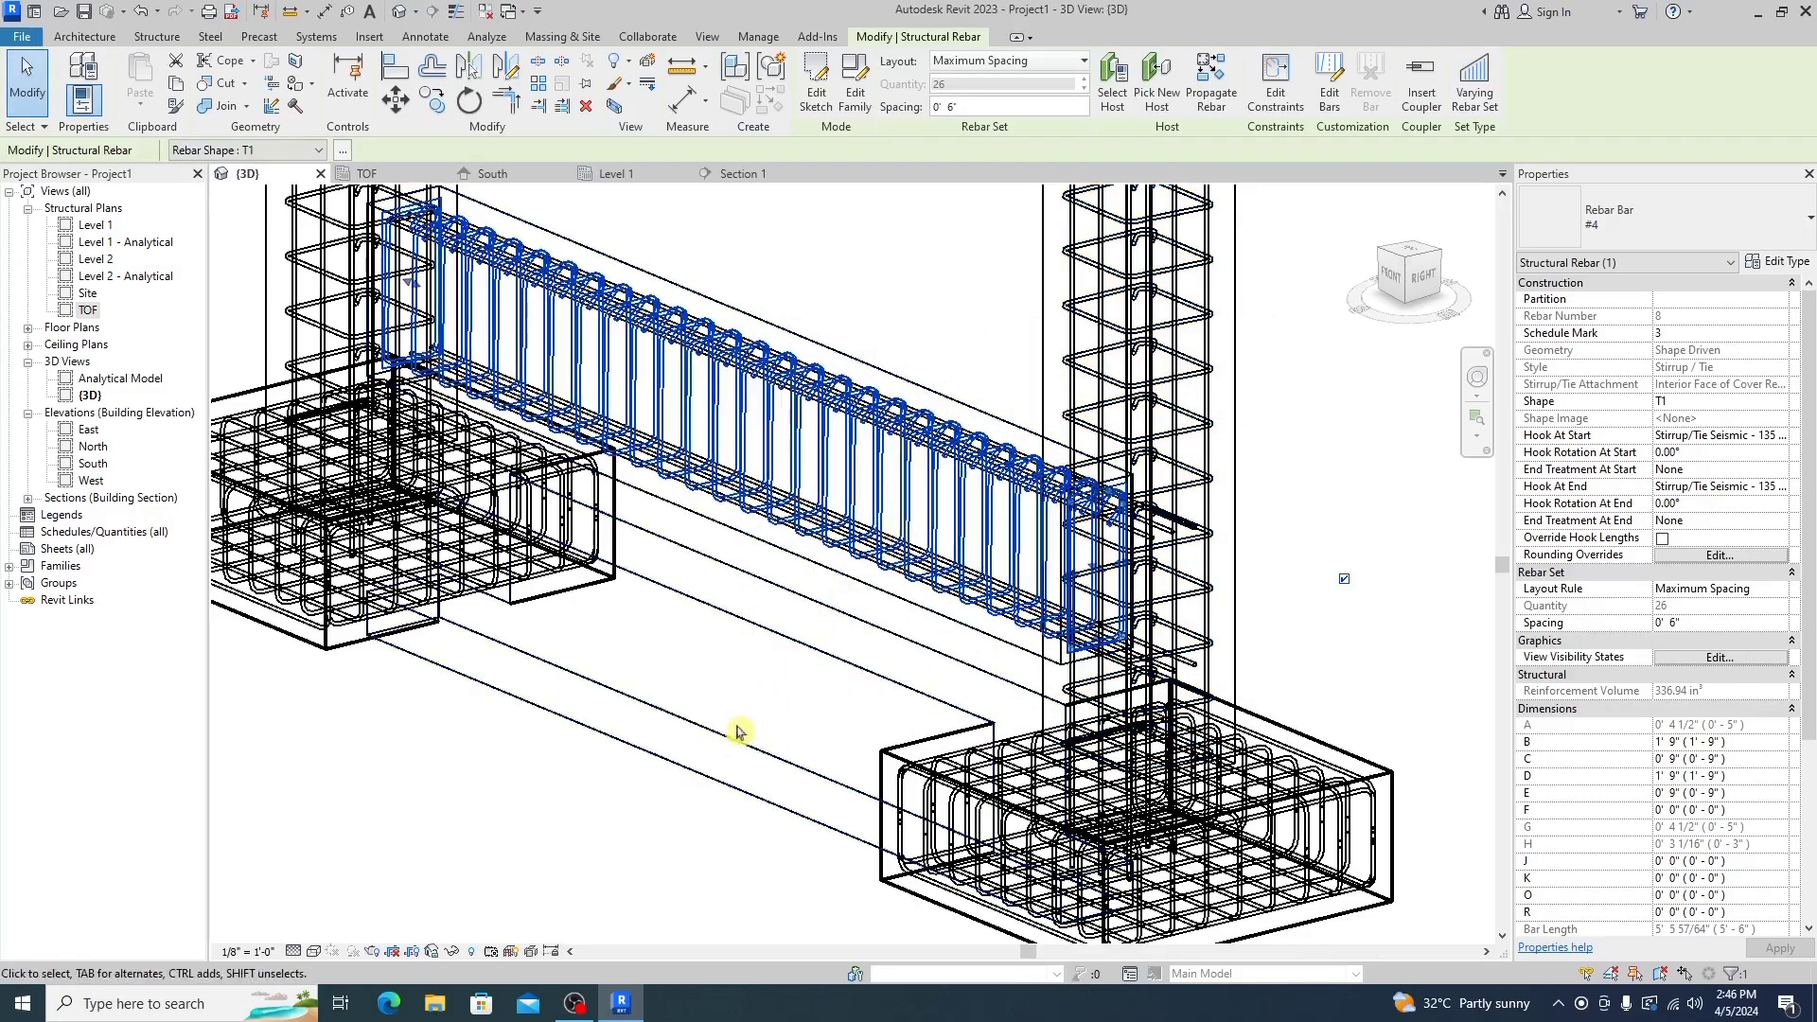
Select all #4 rebar instances in the model and show them unobscured in the {3D} and Analytical Model views
scroll(871, 575, "up", 6)
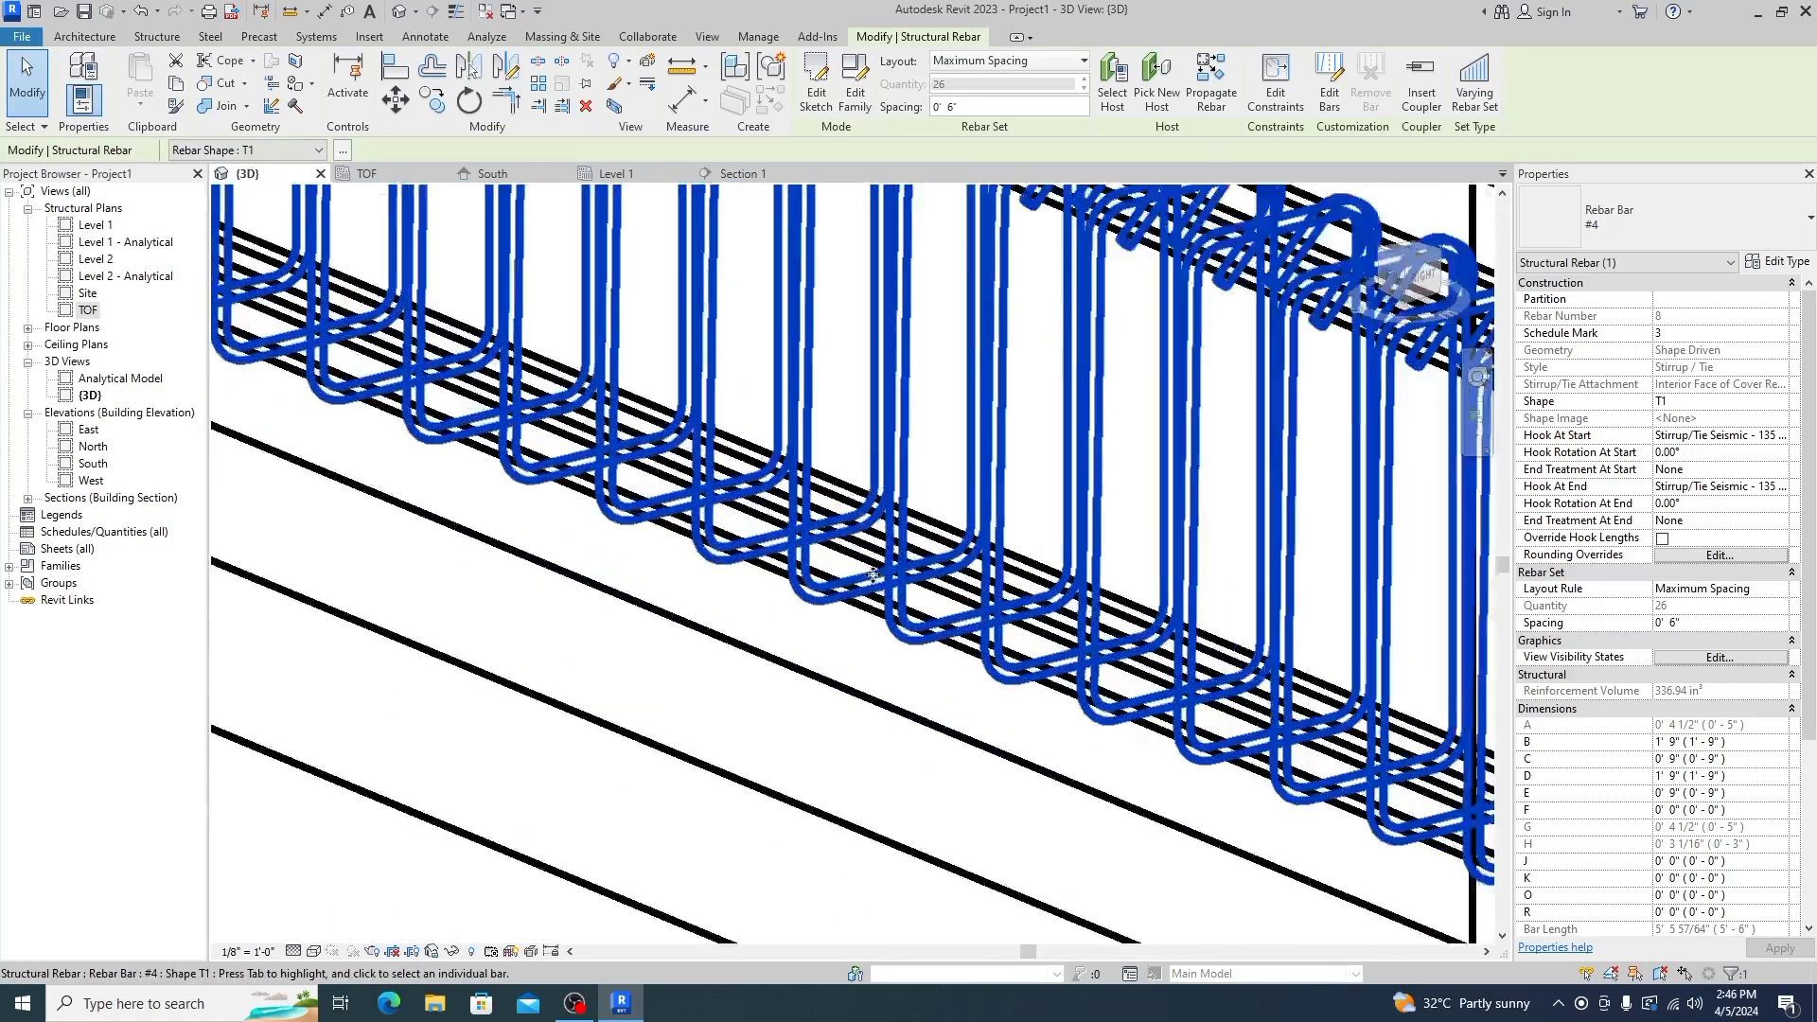
left_click(798, 574)
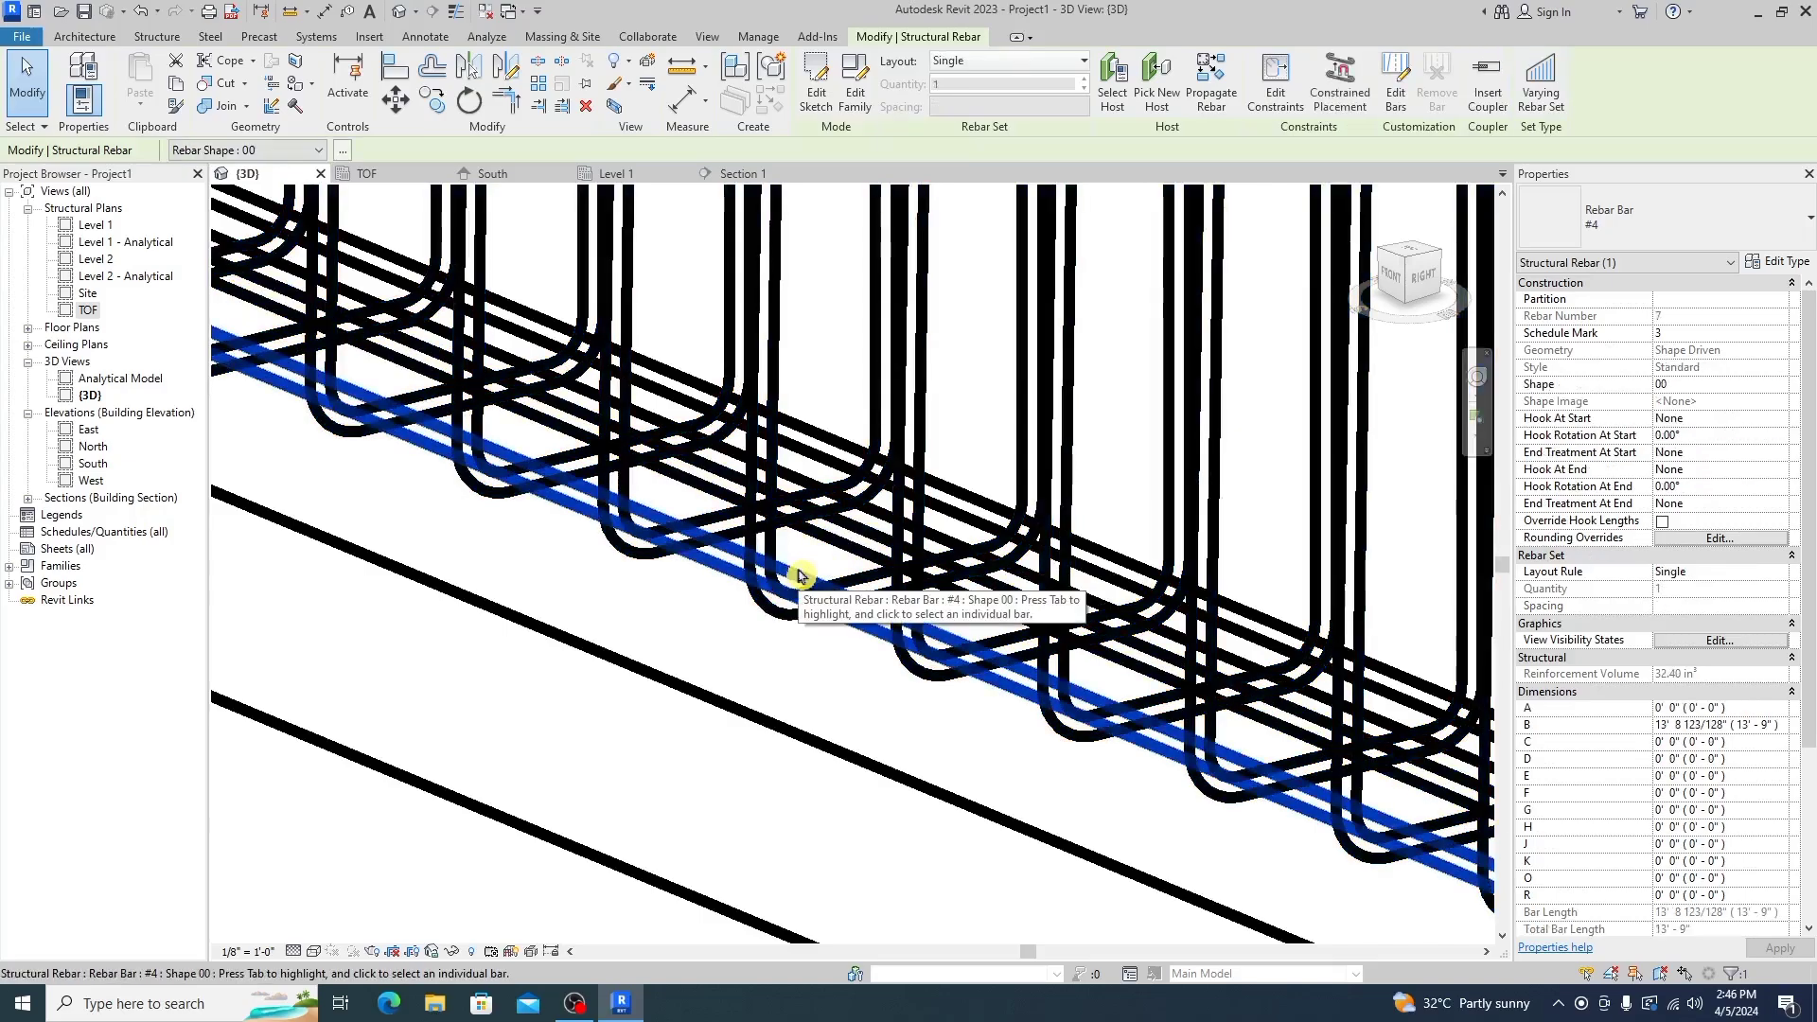
key("s")
key("a")
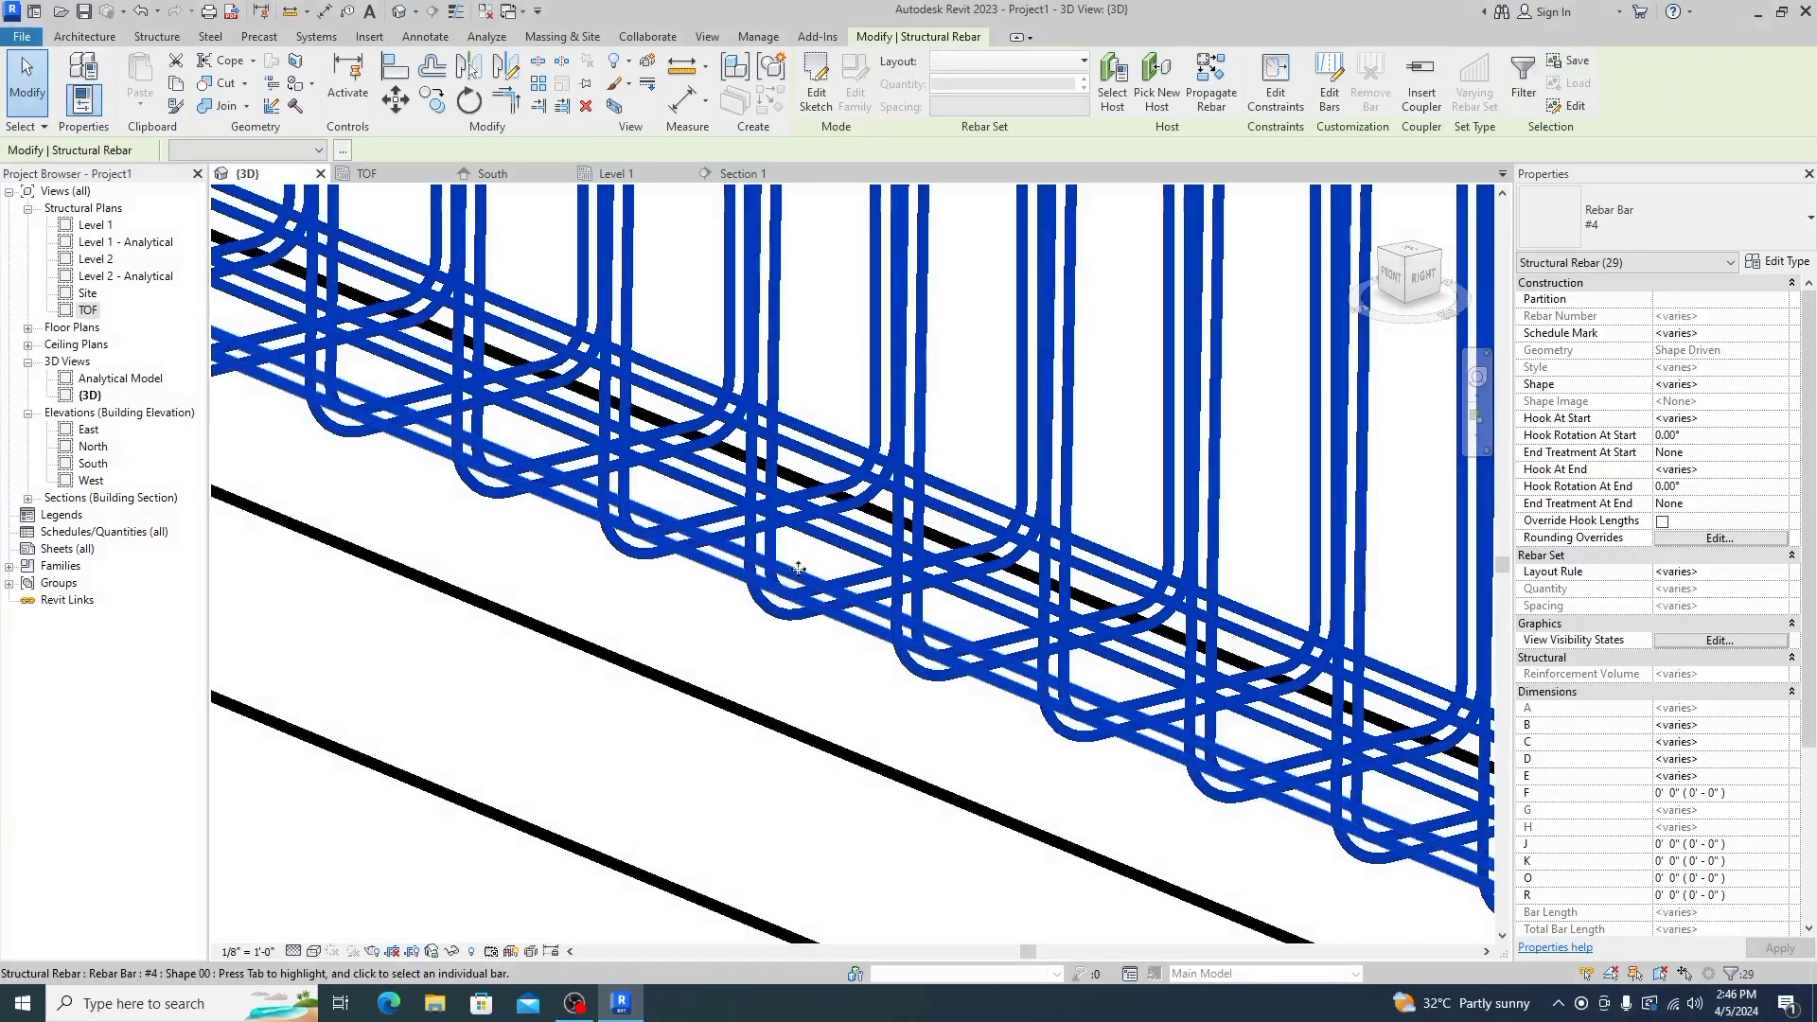
scroll(796, 570, "down", 3)
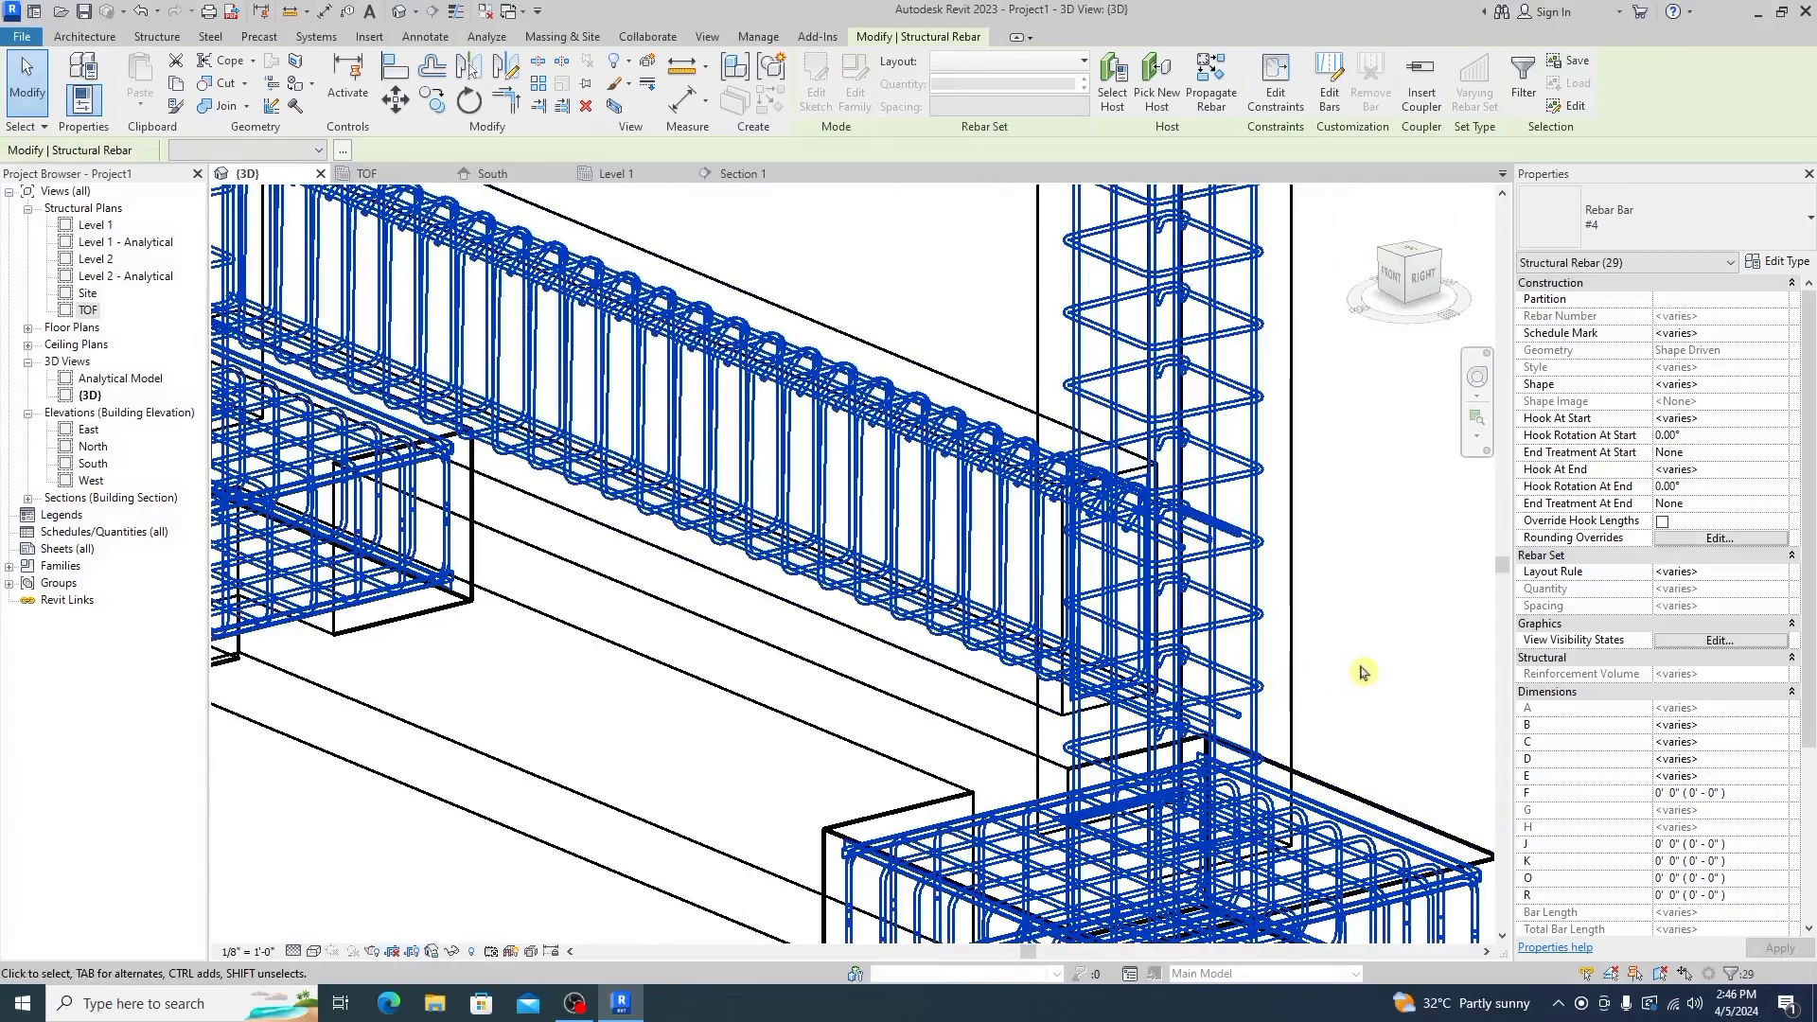
left_click(1718, 642)
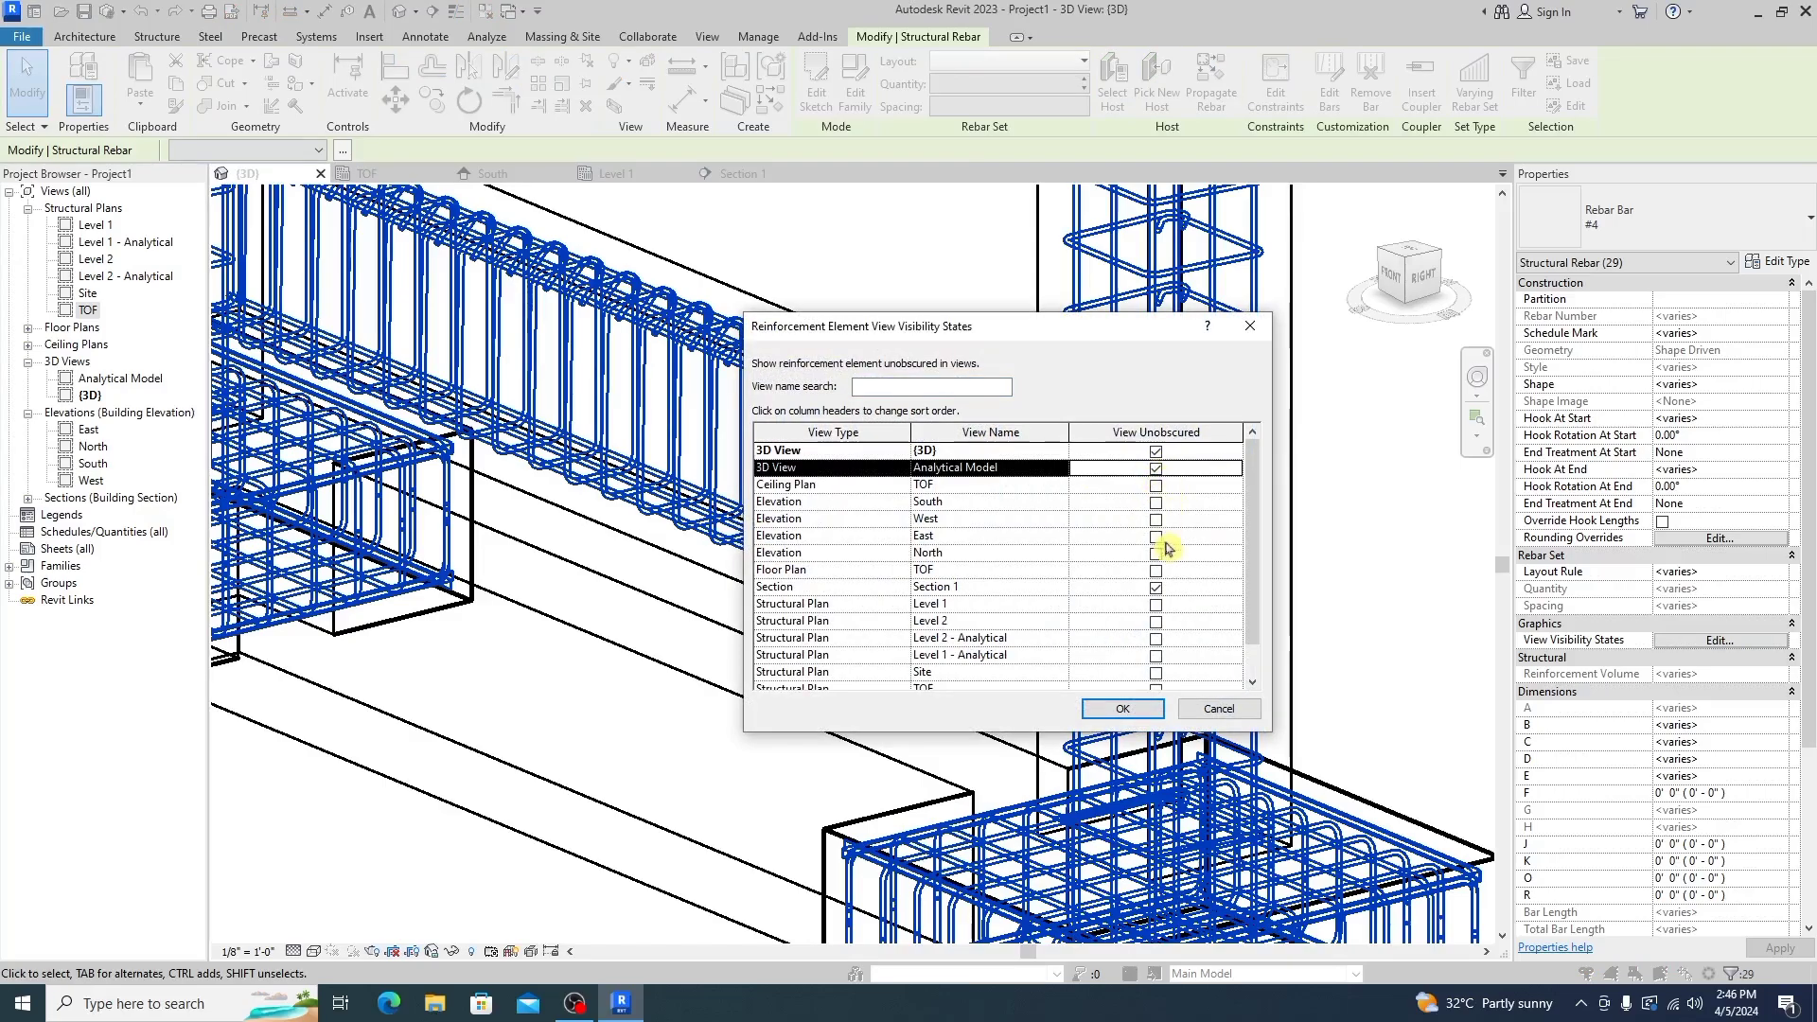
left_click(1096, 713)
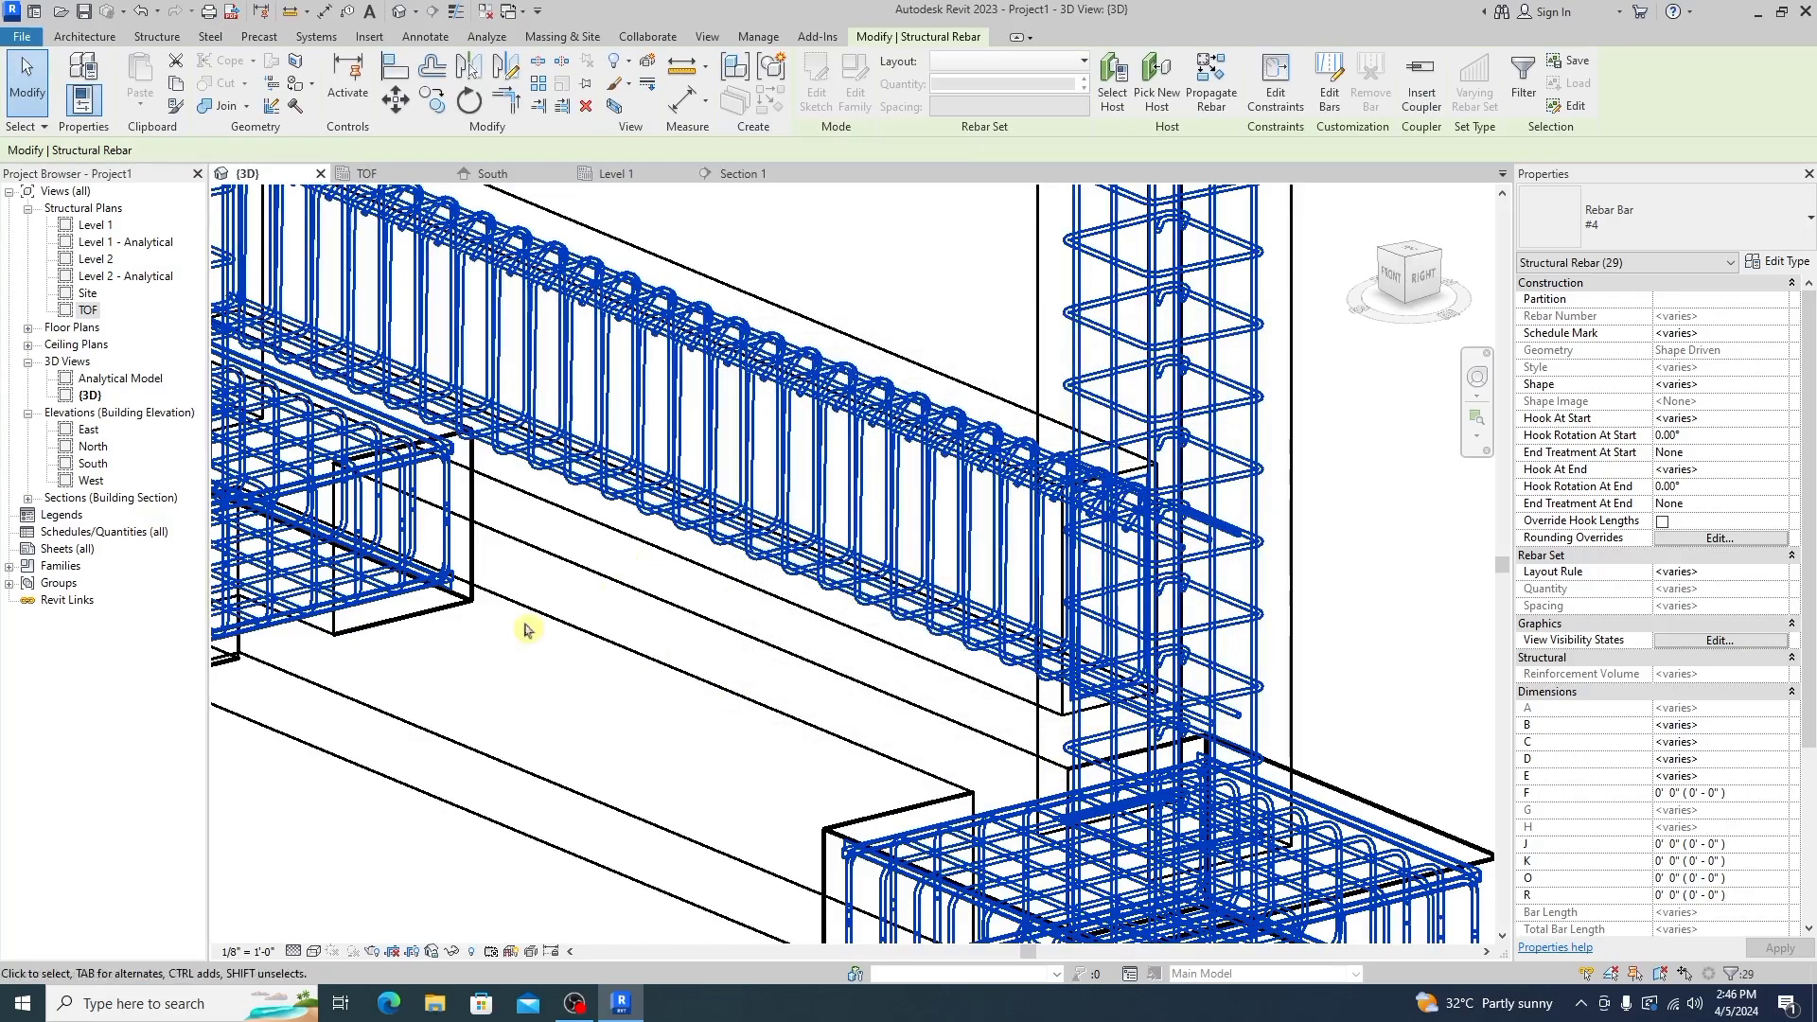
left_click(803, 275)
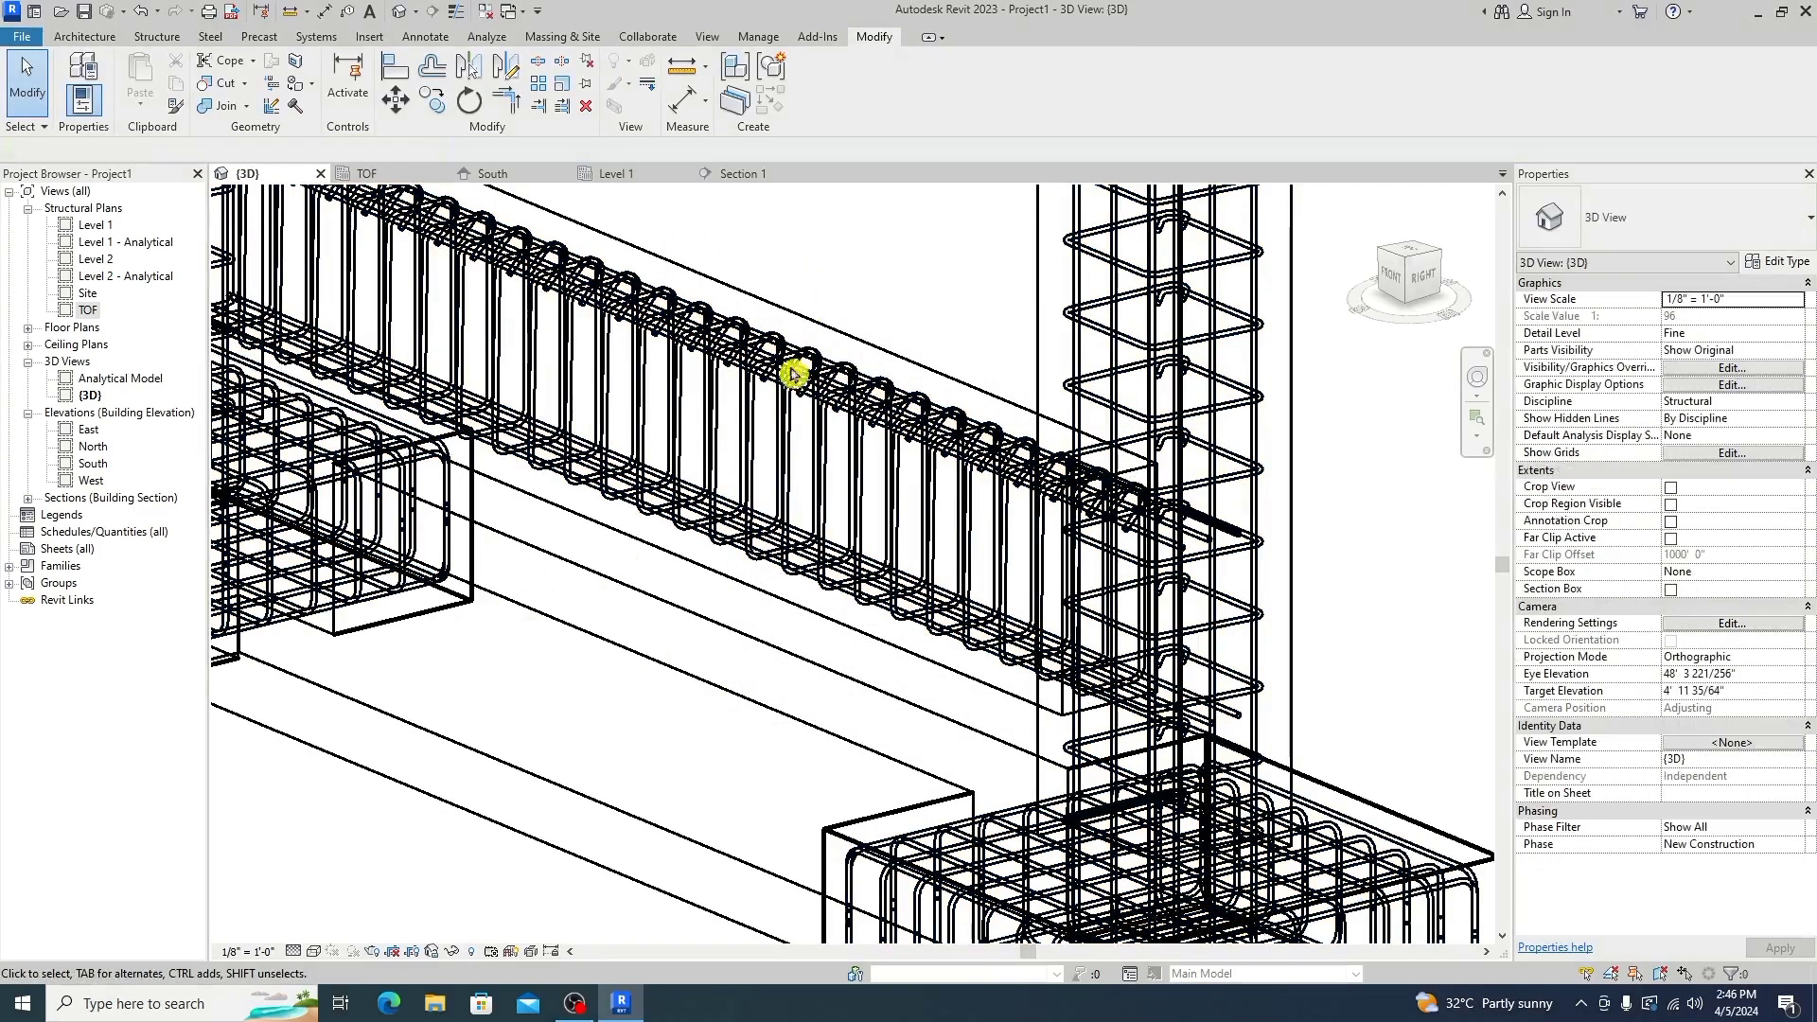
Display the 3D view in the Realistic visual style and examine the reinforcement of the columns, footings and plinth beam
left_click(314, 952)
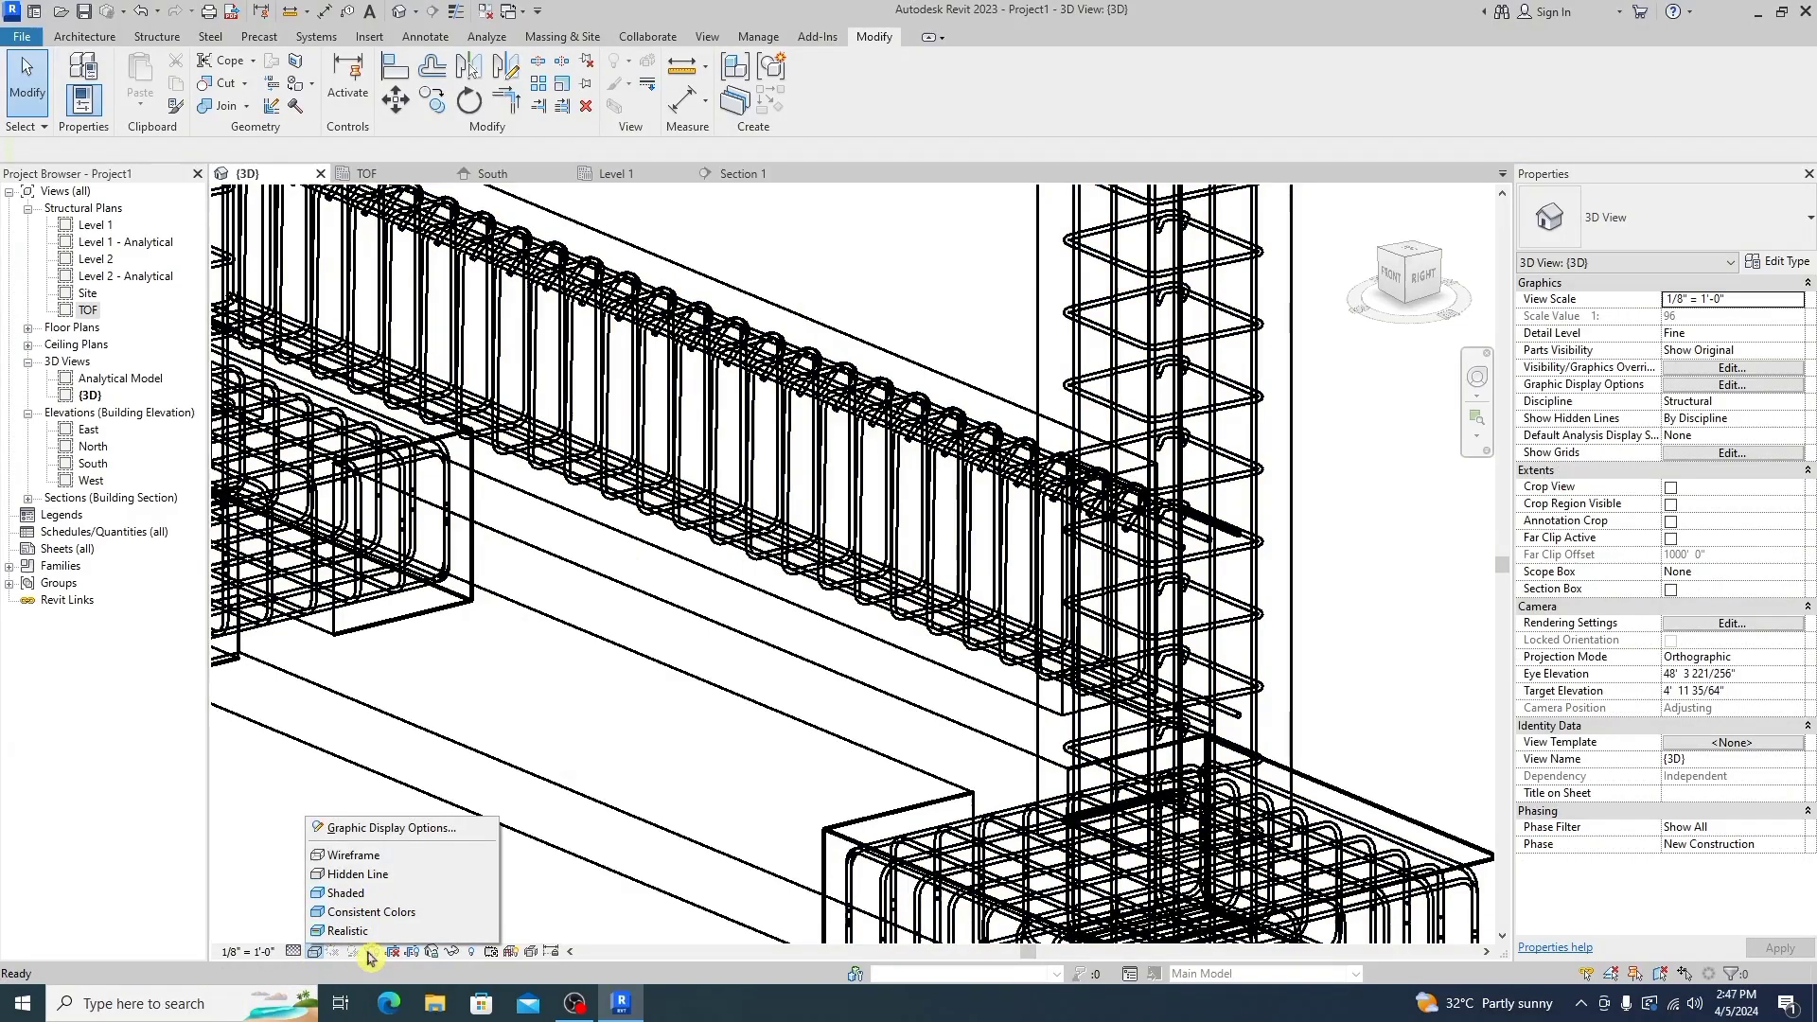
left_click(376, 934)
scroll(615, 615, "down", 5)
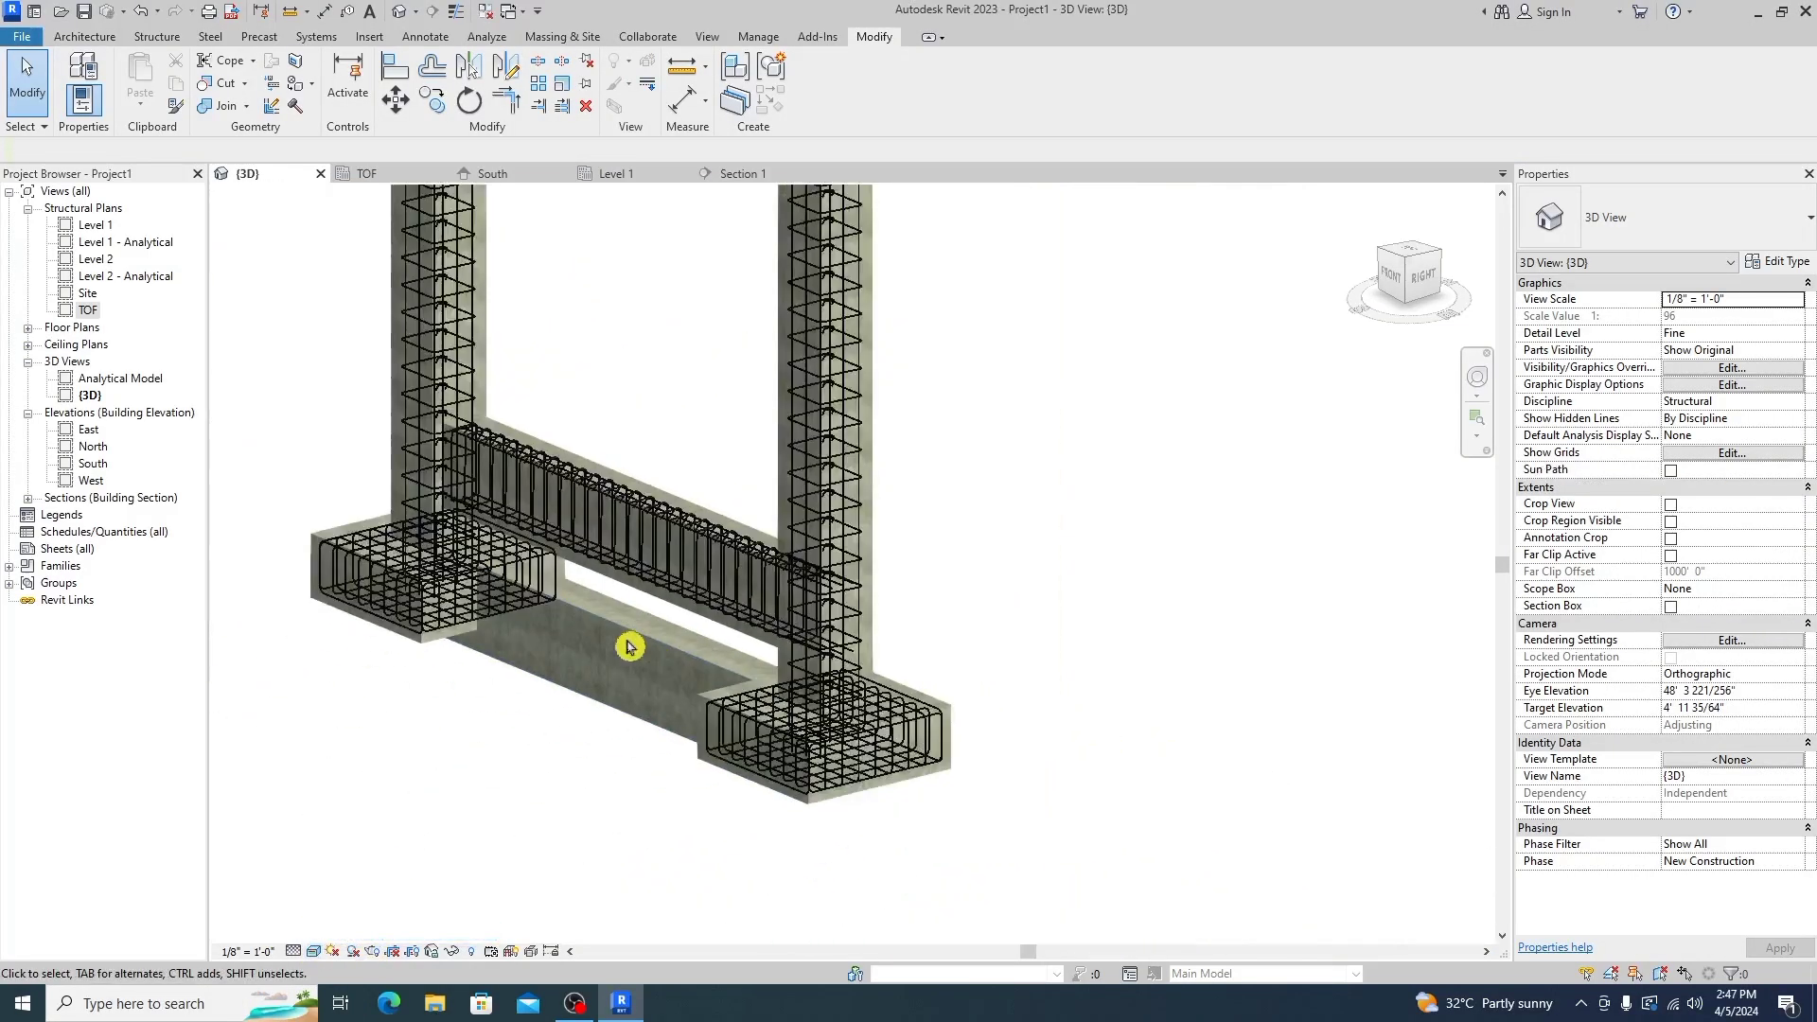
scroll(849, 681, "down", 4)
scroll(760, 539, "up", 2)
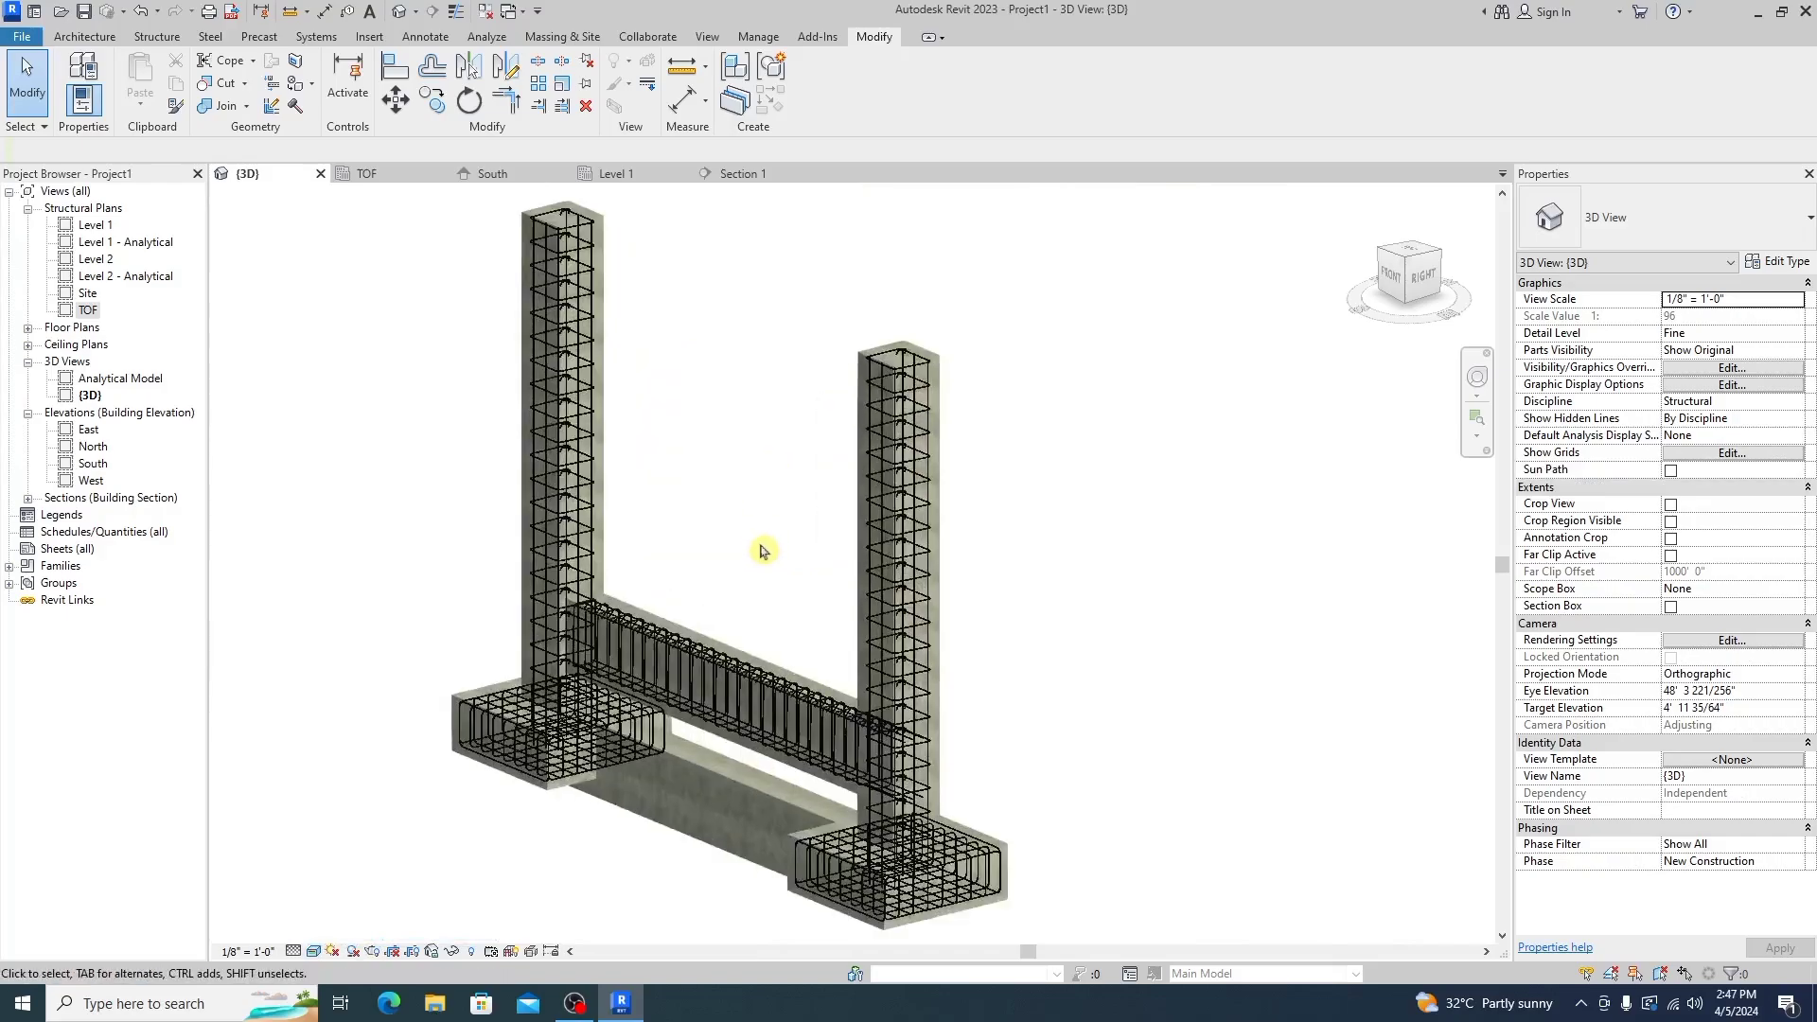
middle_click_drag(739, 680, 568, 531, "shift")
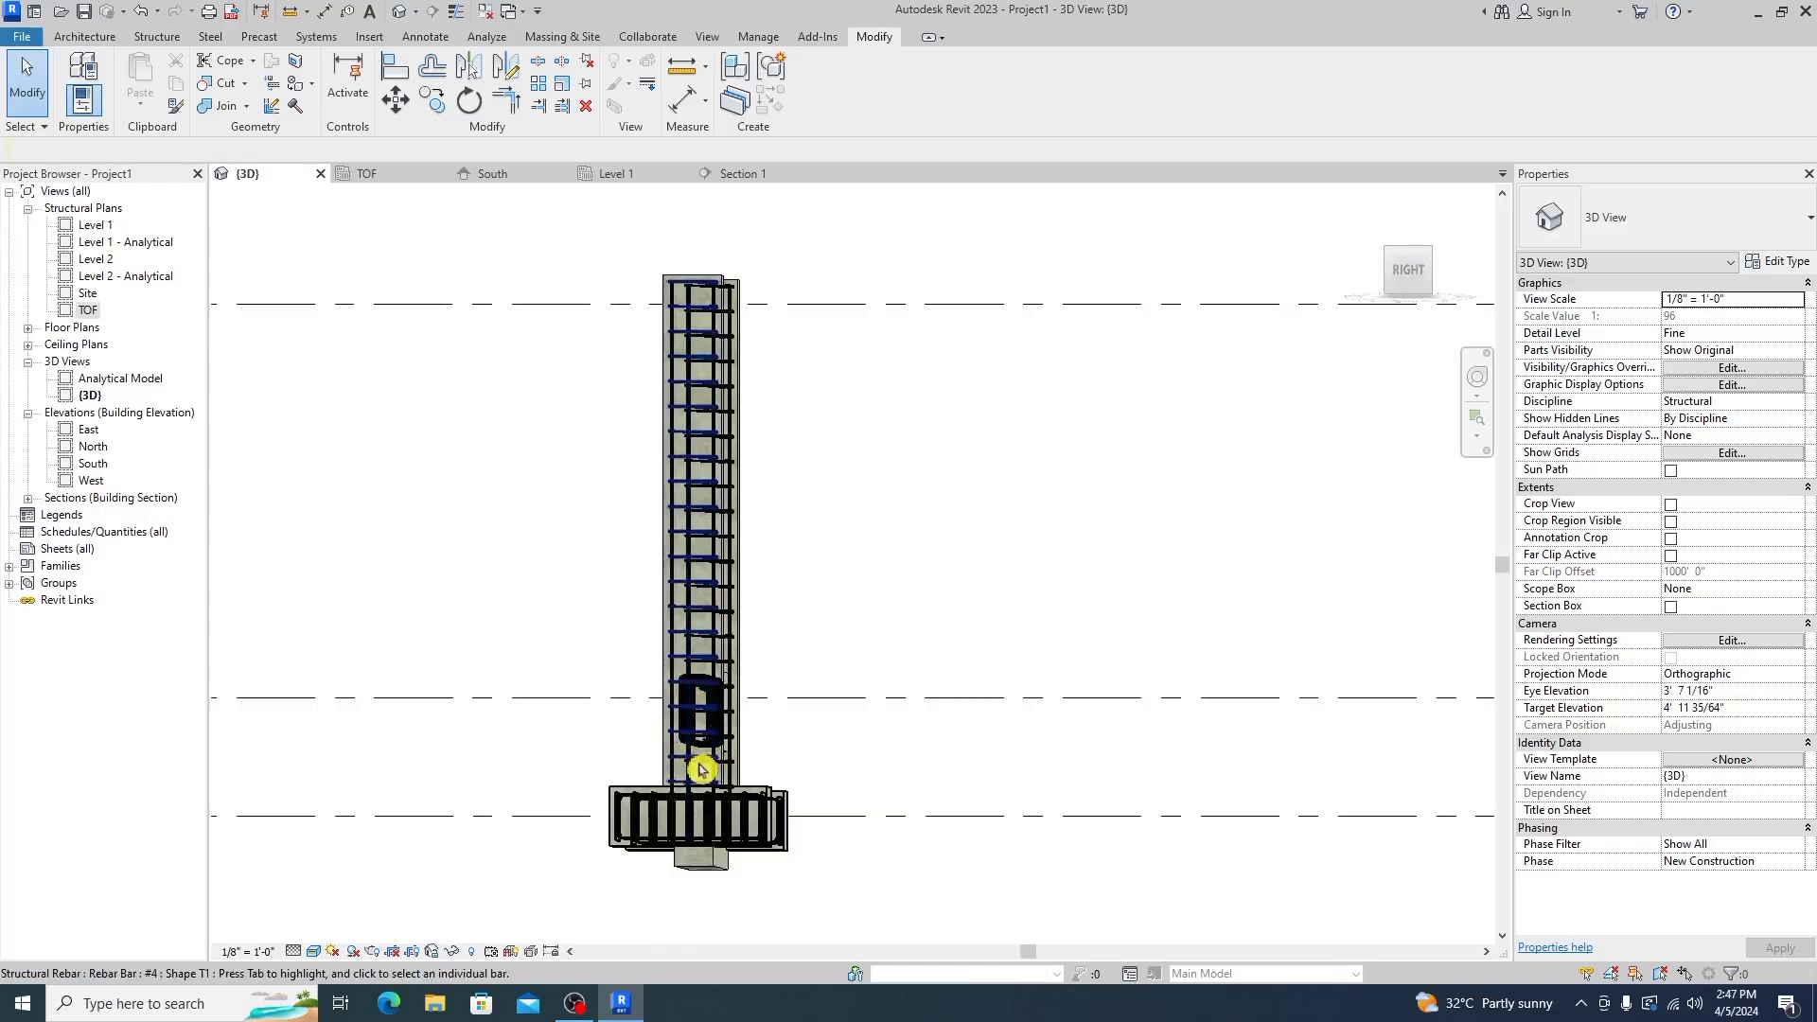
scroll(670, 735, "up", 5)
middle_click_drag(669, 734, 748, 643, "shift")
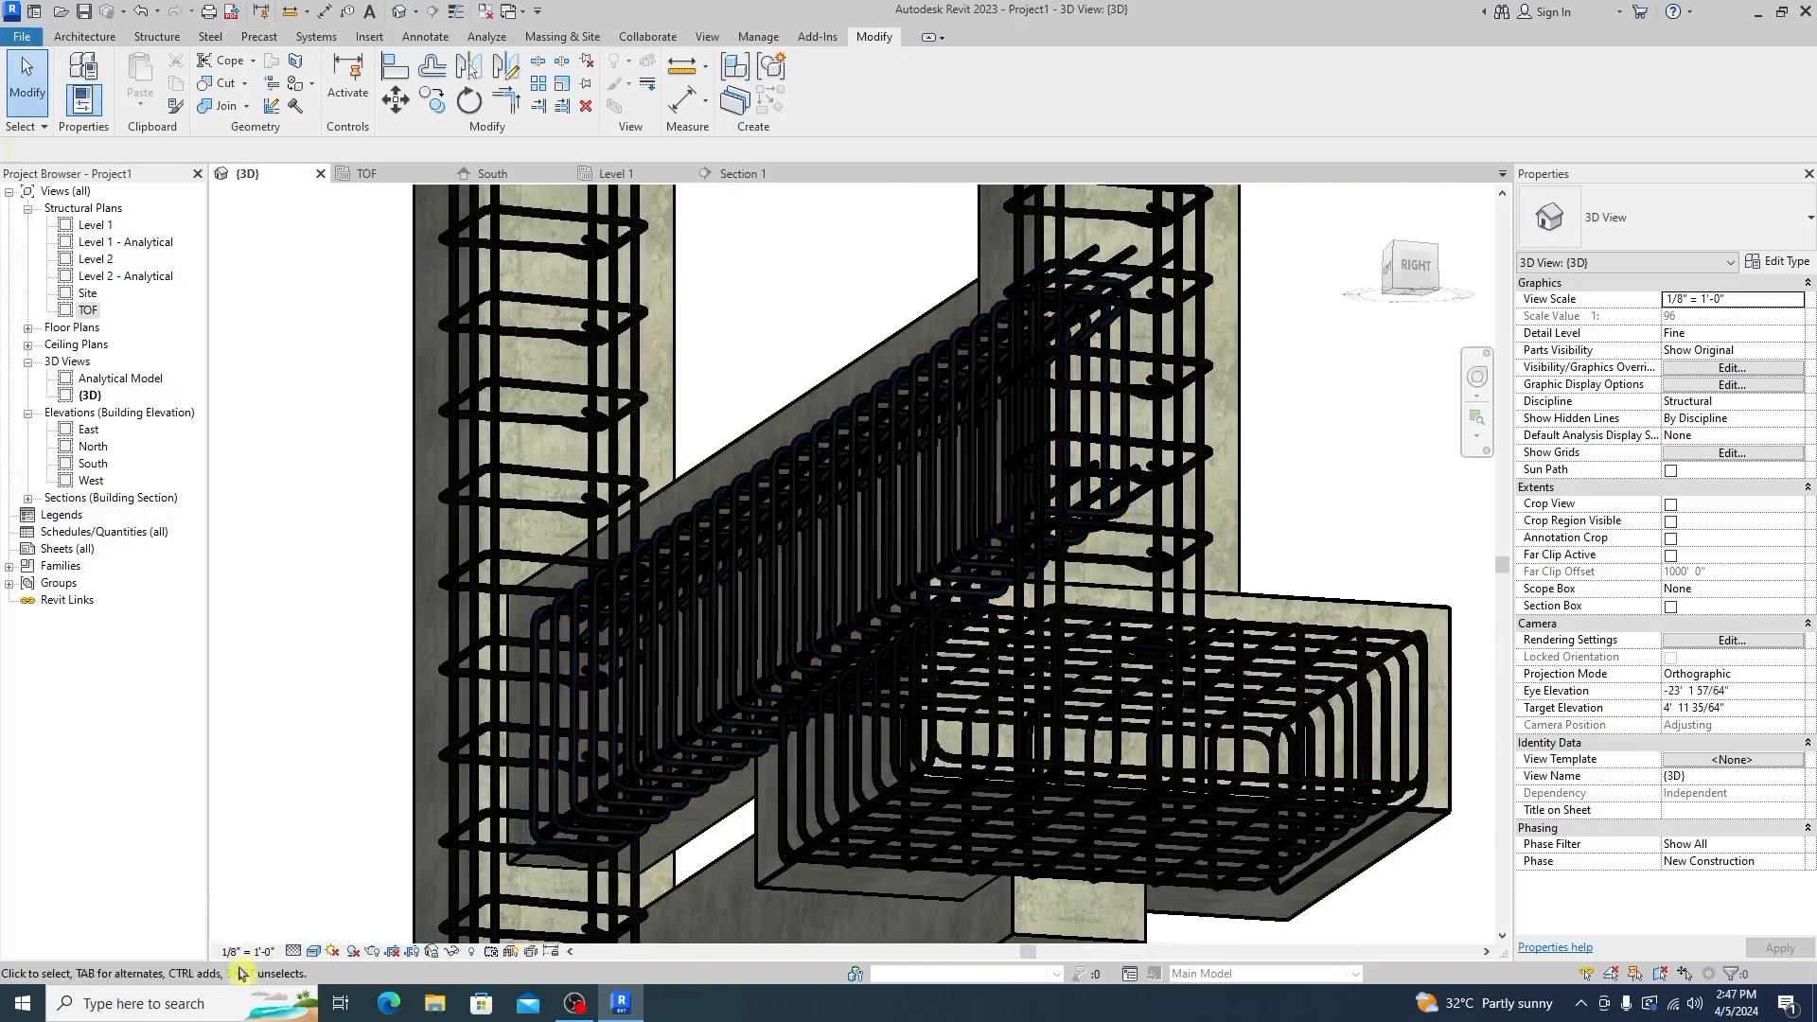
Set the 3D view's visual style to Shaded and inspect the plinth beam's stirrups where they meet the columns
left_click(315, 954)
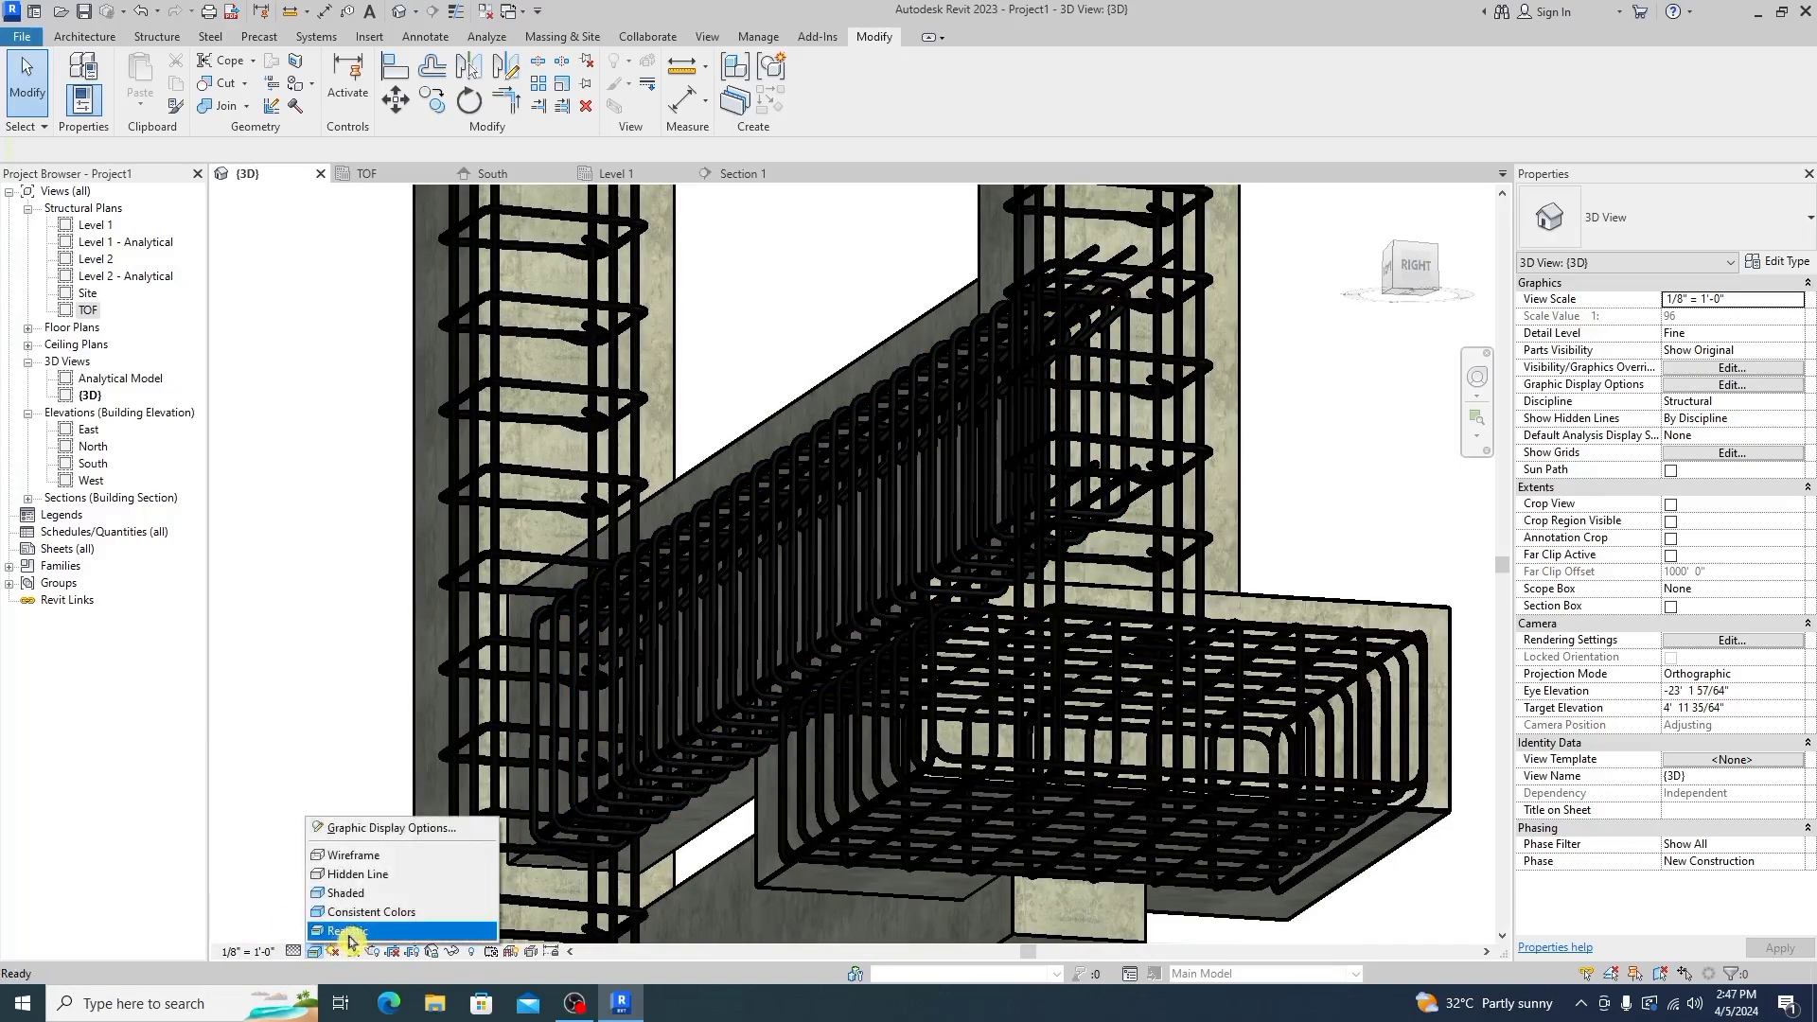
left_click(397, 902)
middle_click_drag(1140, 568, 663, 667, "shift")
scroll(438, 631, "up", 5)
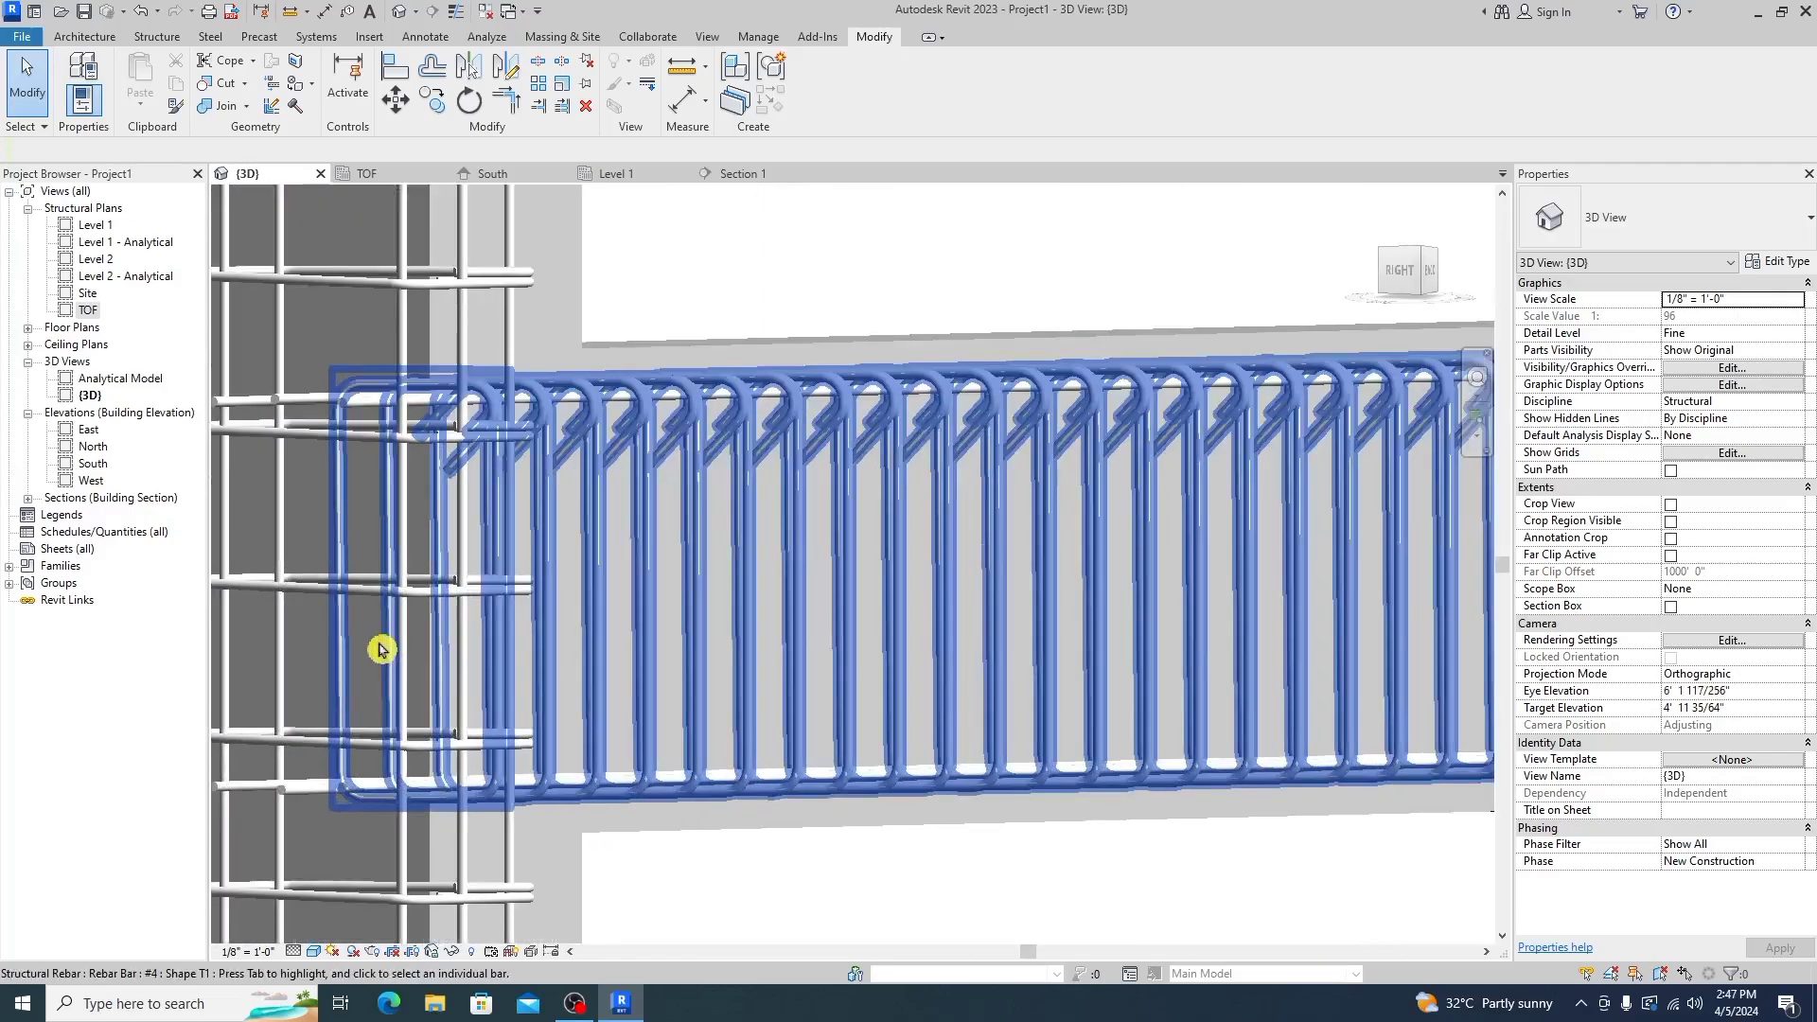
scroll(526, 647, "down", 3)
middle_click_drag(530, 647, 202, 744, "shift")
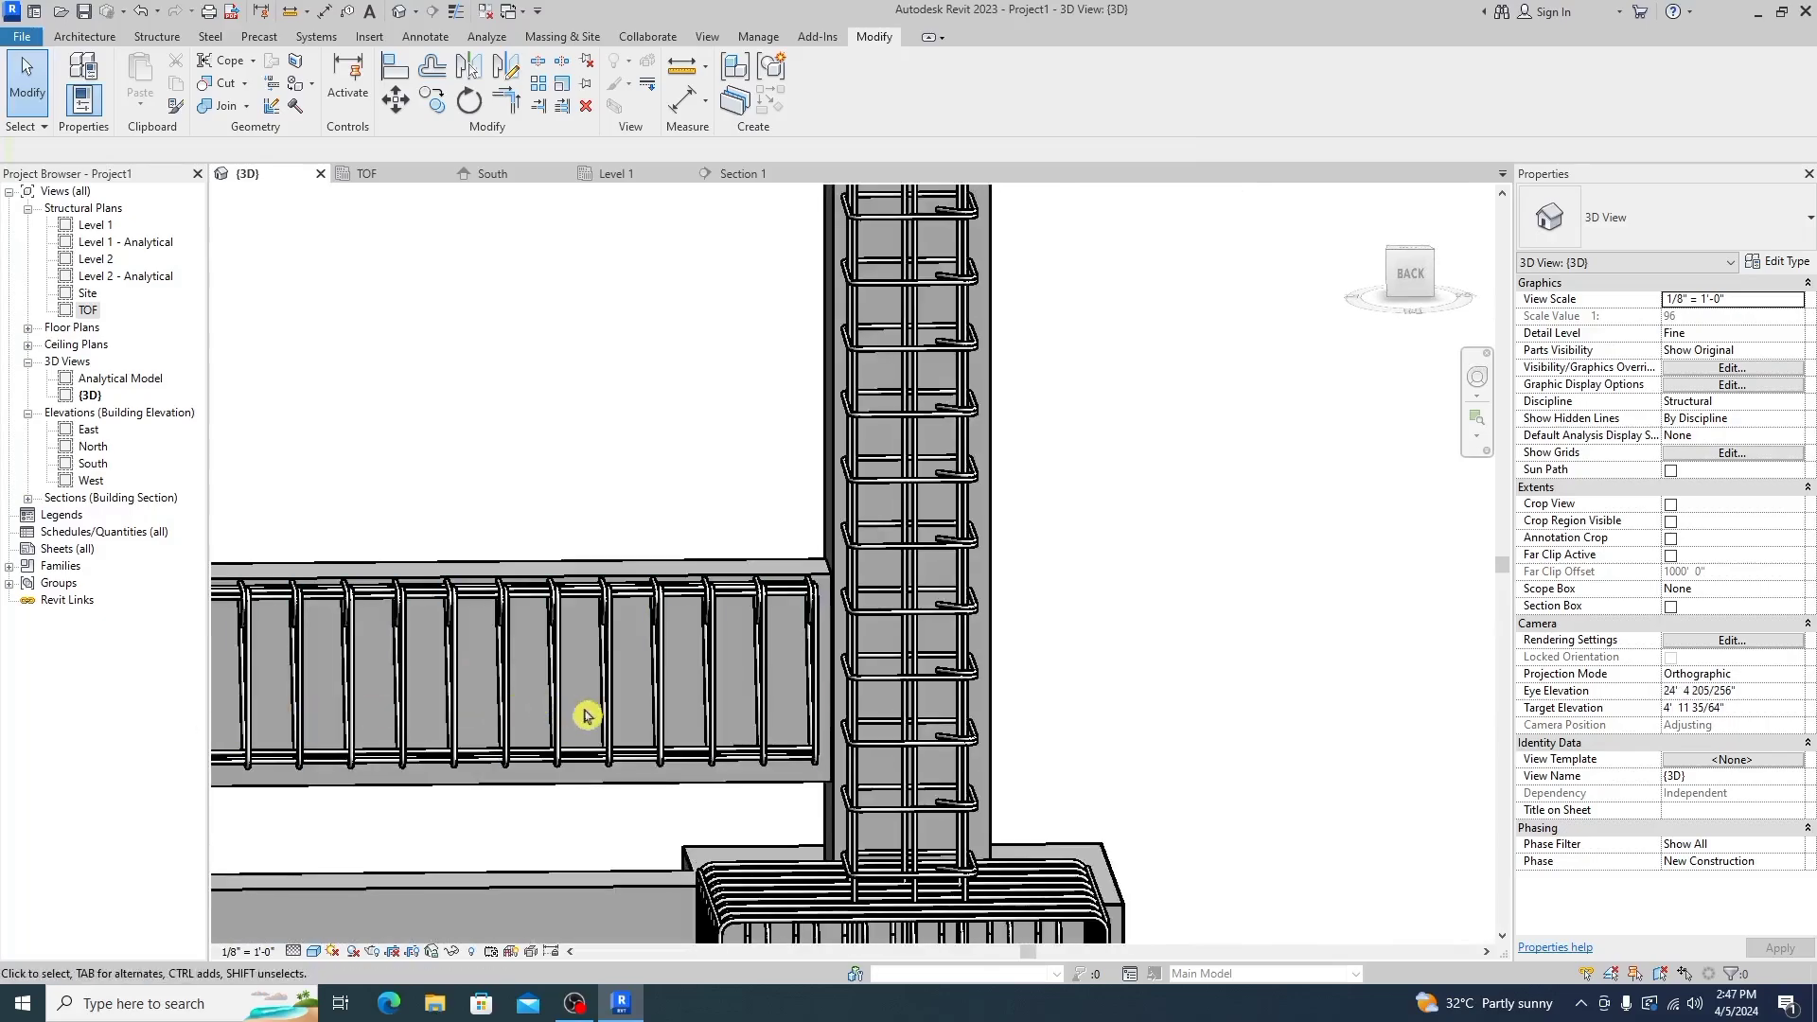
scroll(746, 669, "up", 3)
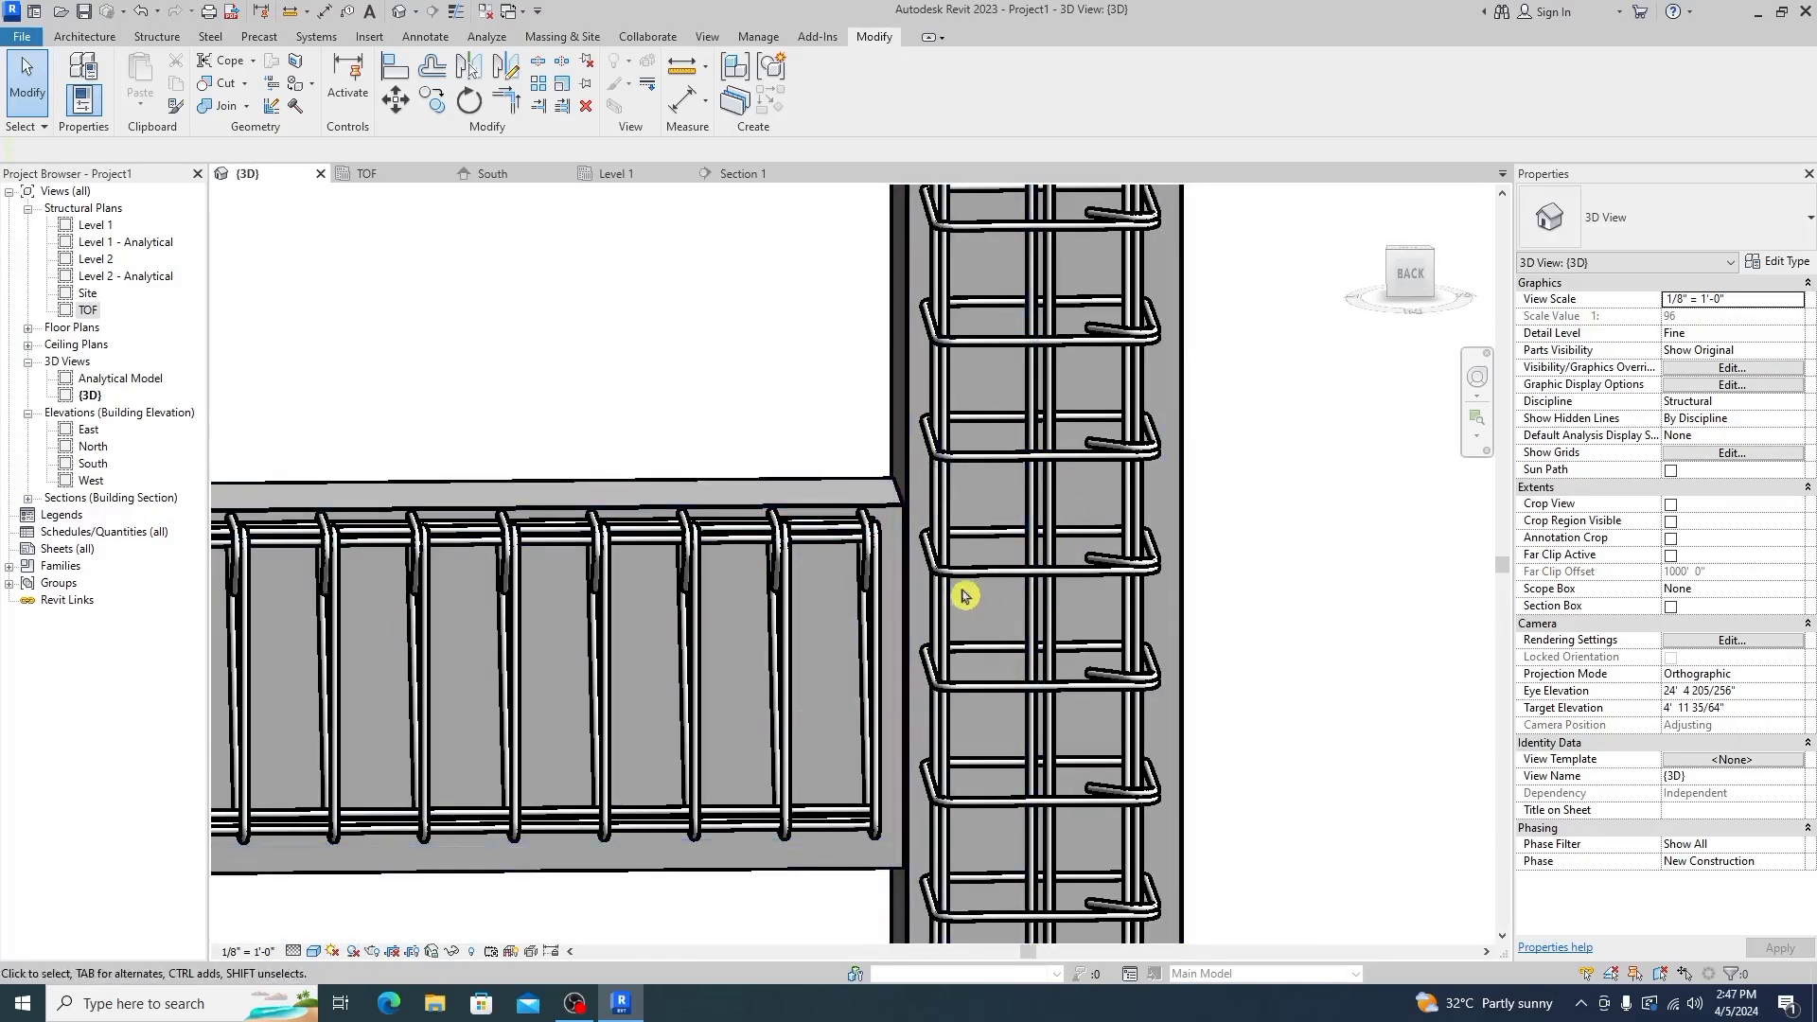
Examine the beam-column joint up close, including the stirrup hooks and the longitudinal bar ends inside the column ties
scroll(966, 595, "down", 5)
middle_click_drag(492, 702, 988, 681, "shift")
scroll(1258, 617, "up", 10)
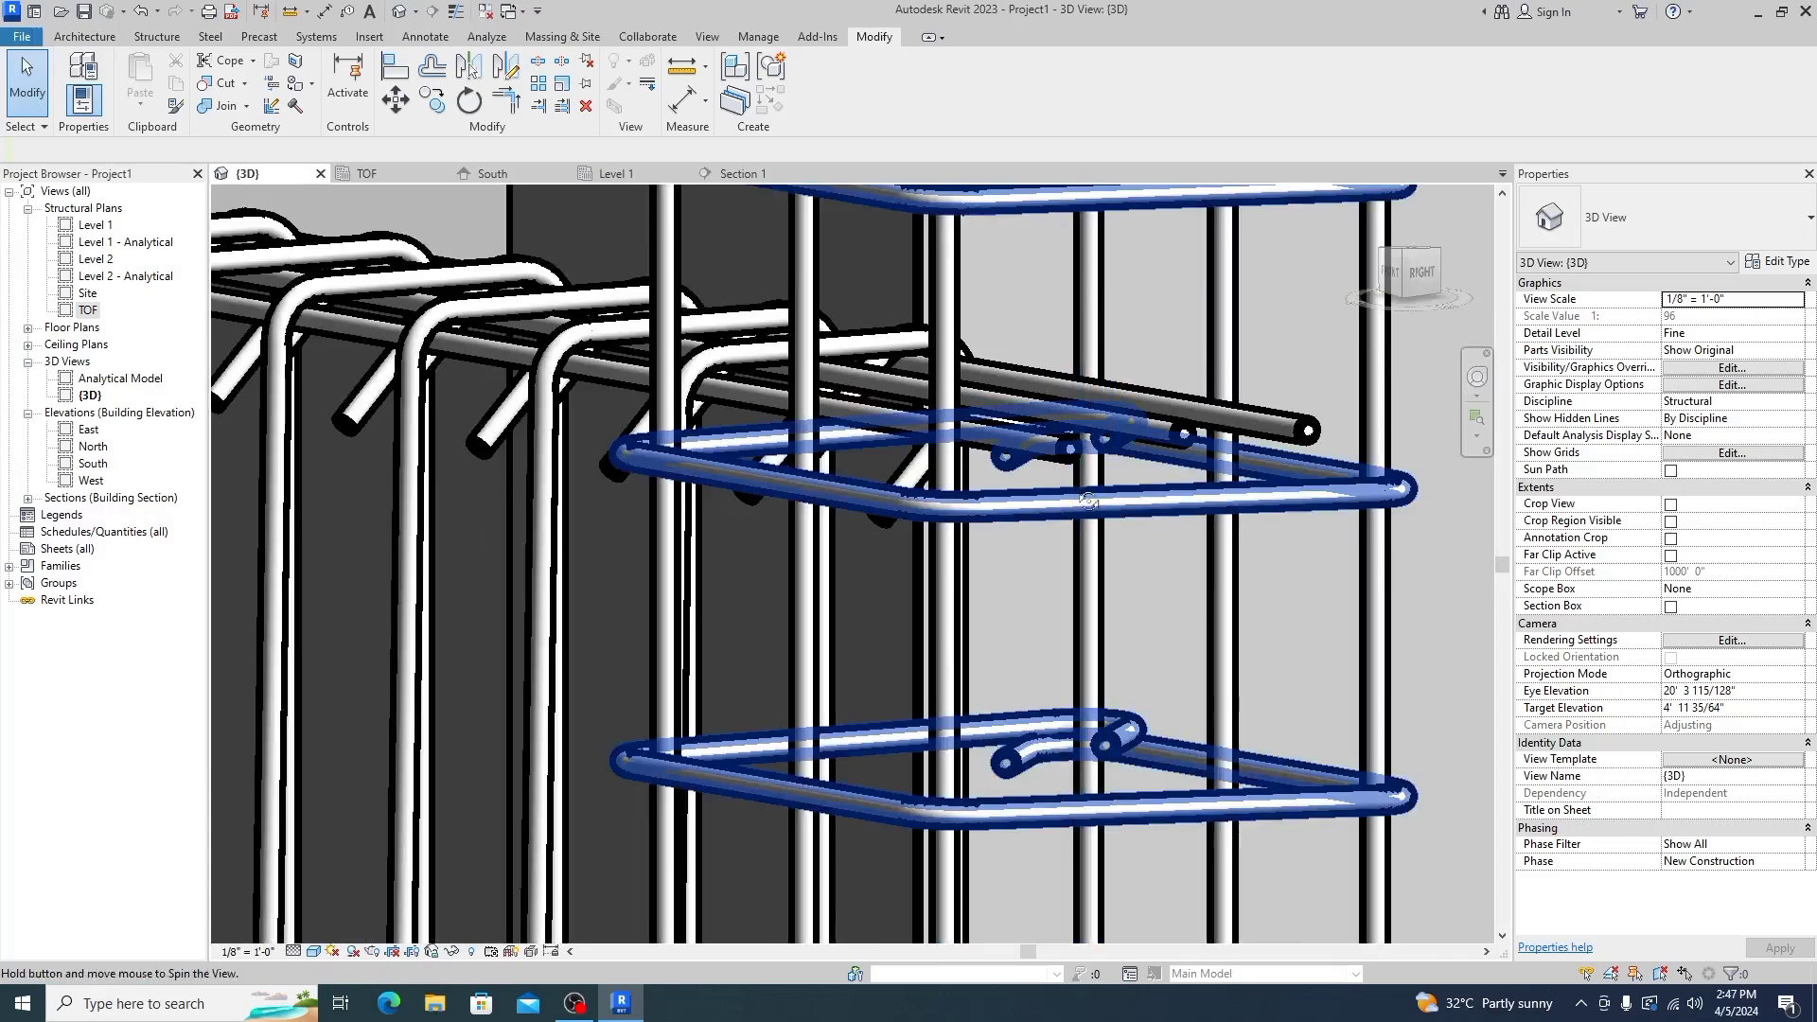
scroll(1088, 502, "down", 8)
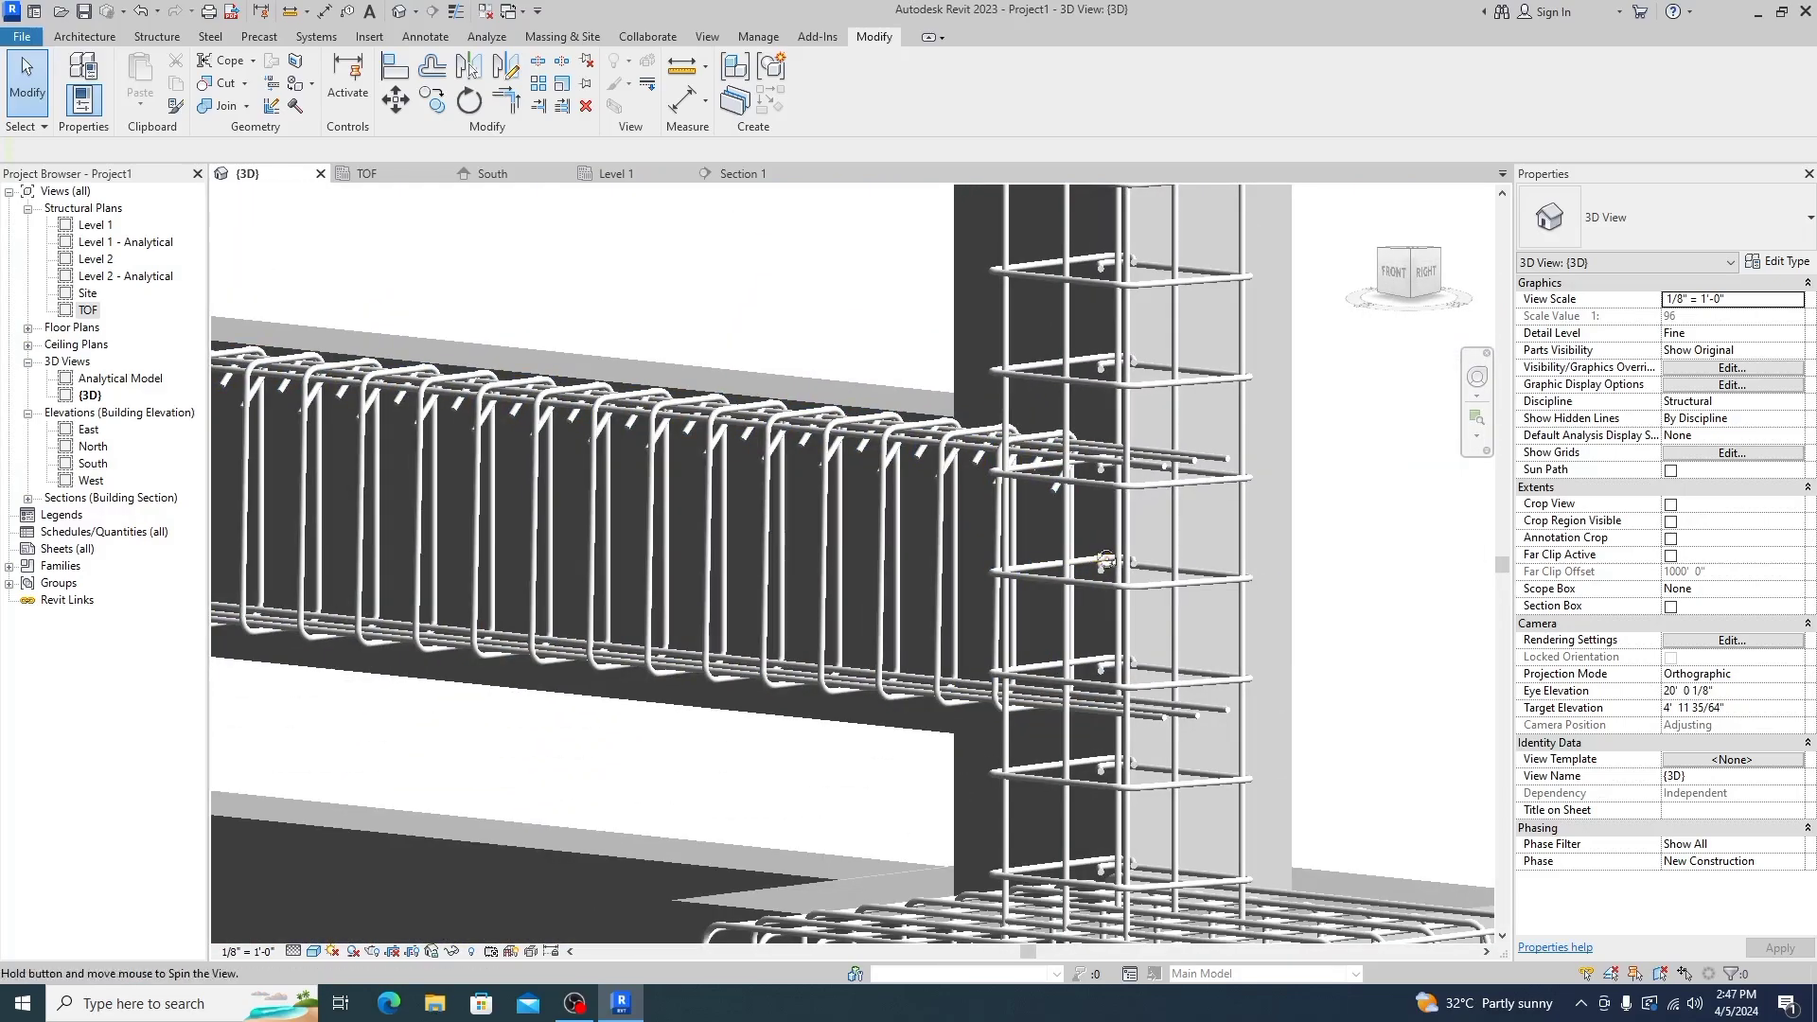
middle_click_drag(1106, 560, 1166, 556, "shift")
scroll(1255, 473, "up", 3)
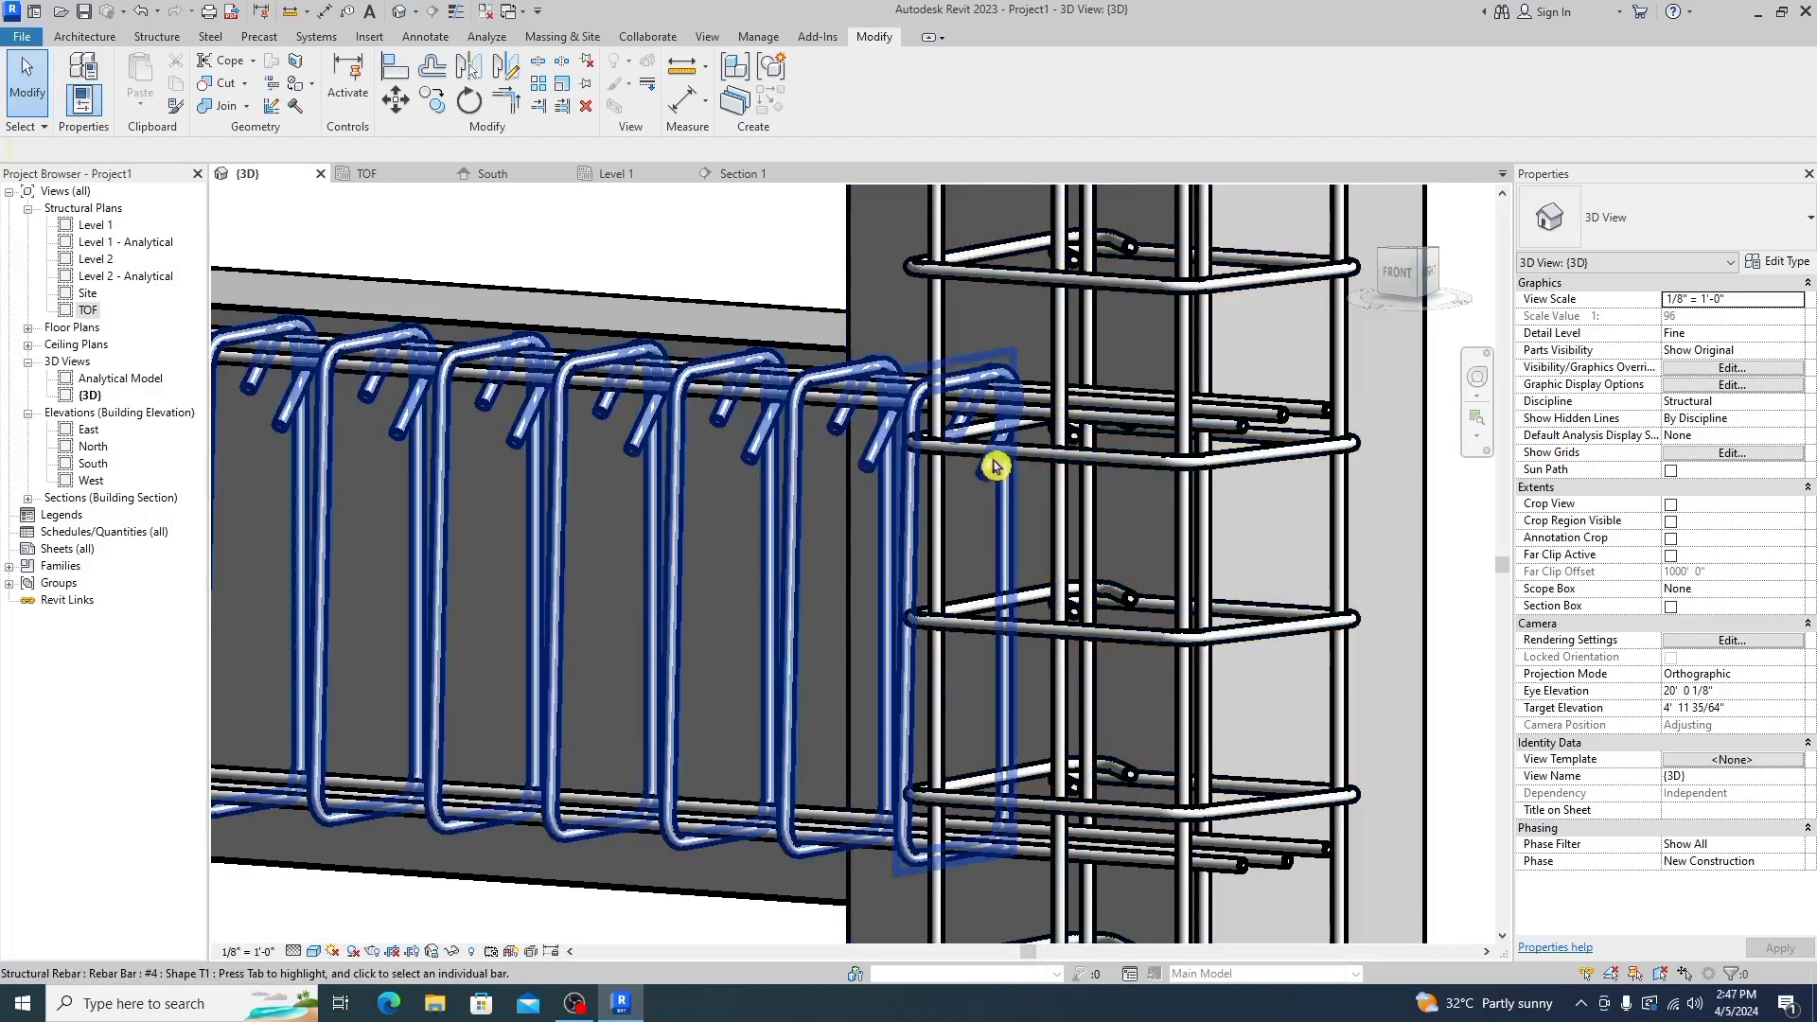
scroll(994, 483, "up", 3)
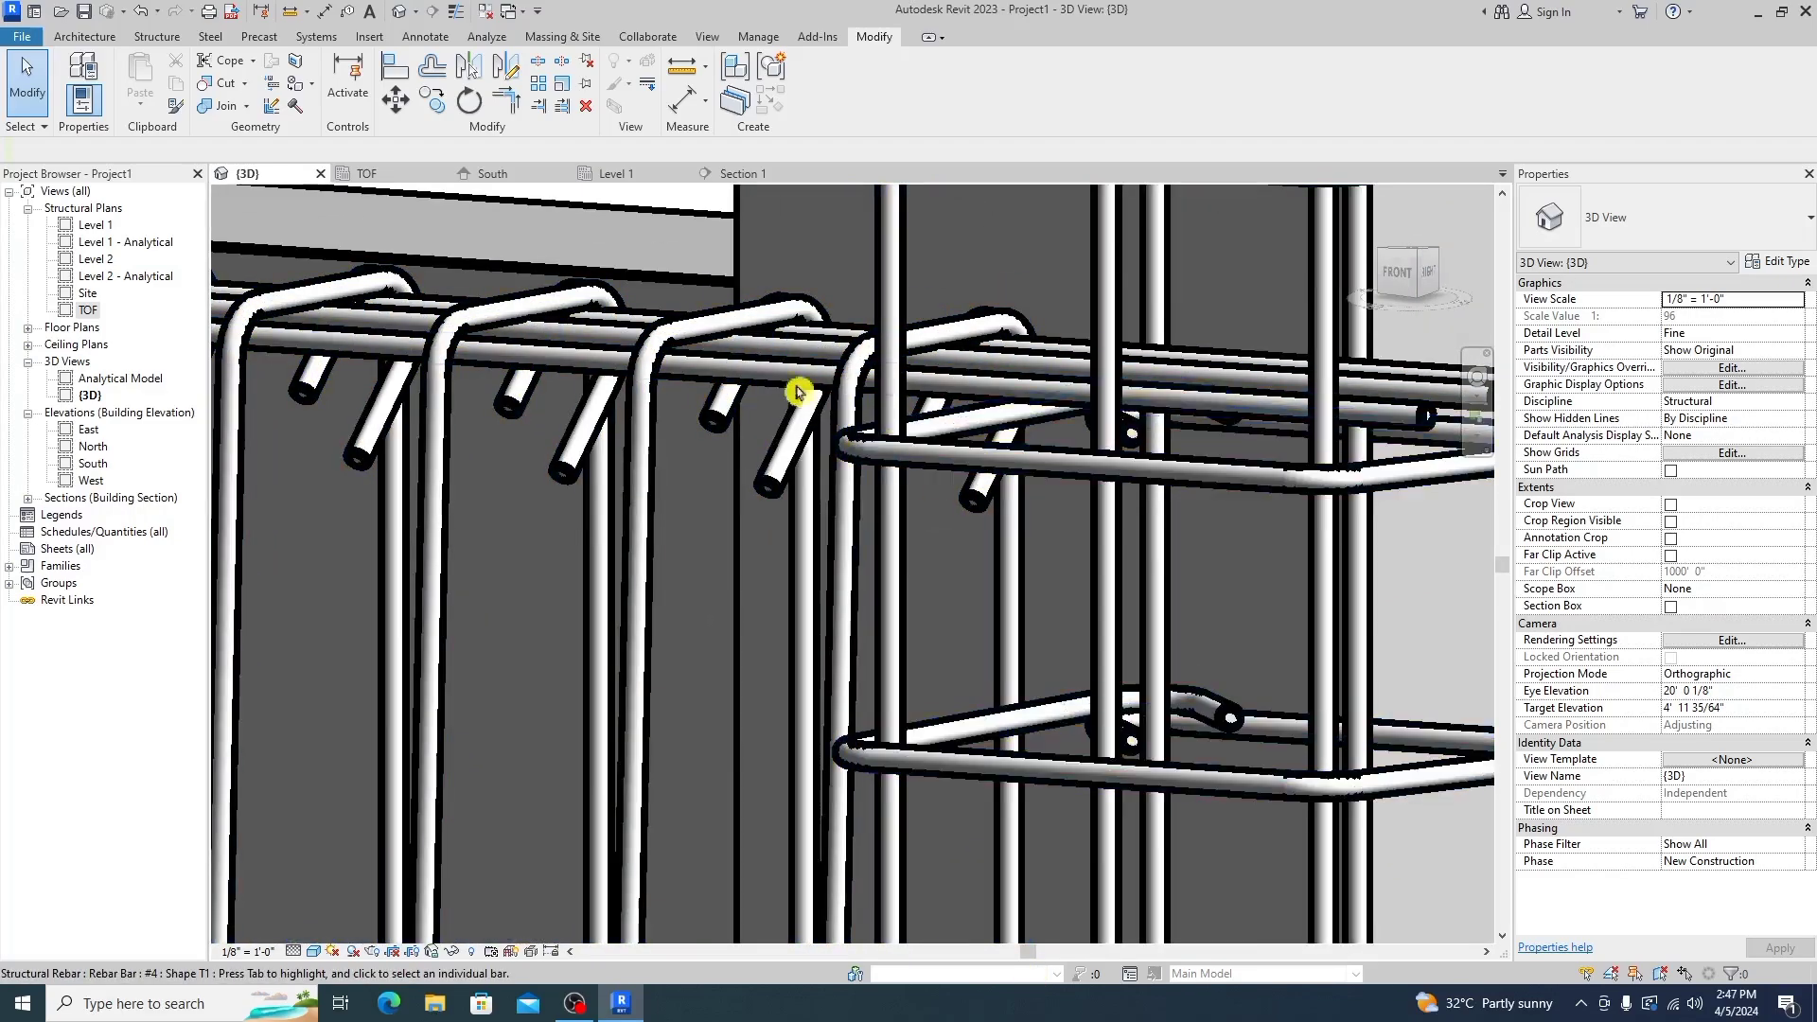
scroll(798, 391, "down", 5)
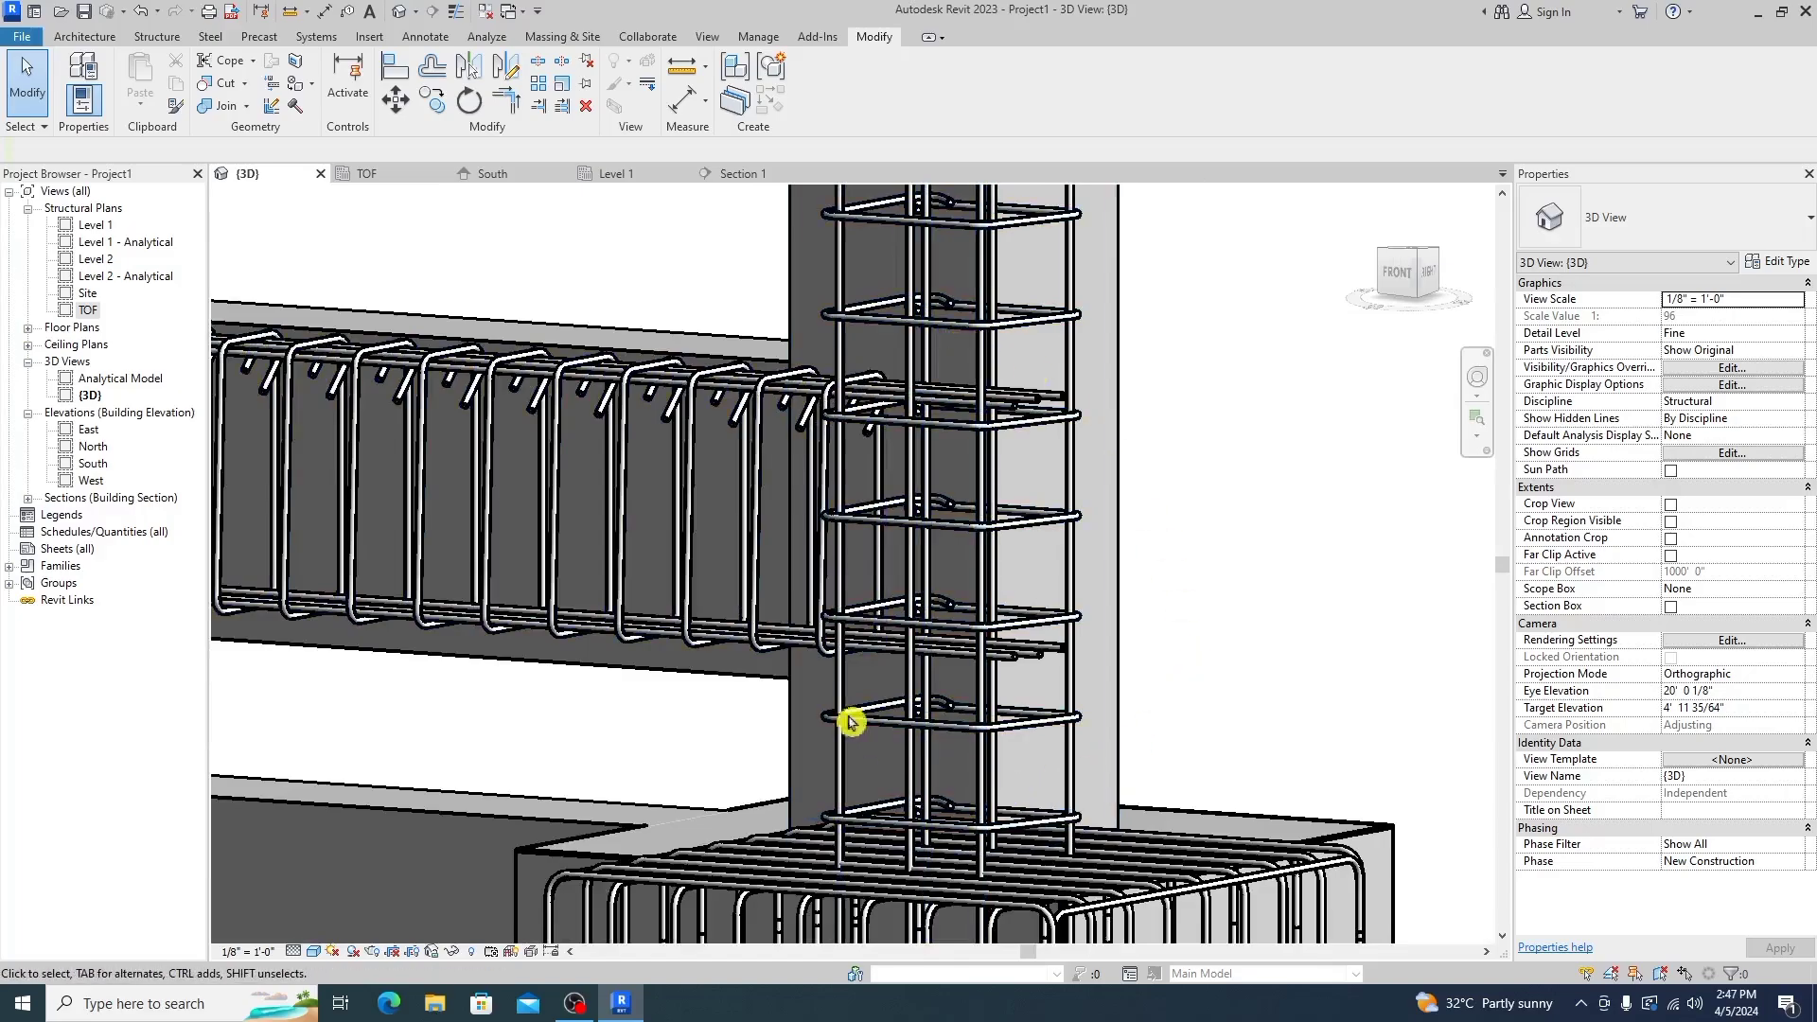
Examine the whole frame of two columns, footings and plinth beams from the front and from slightly above
scroll(663, 625, "down", 6)
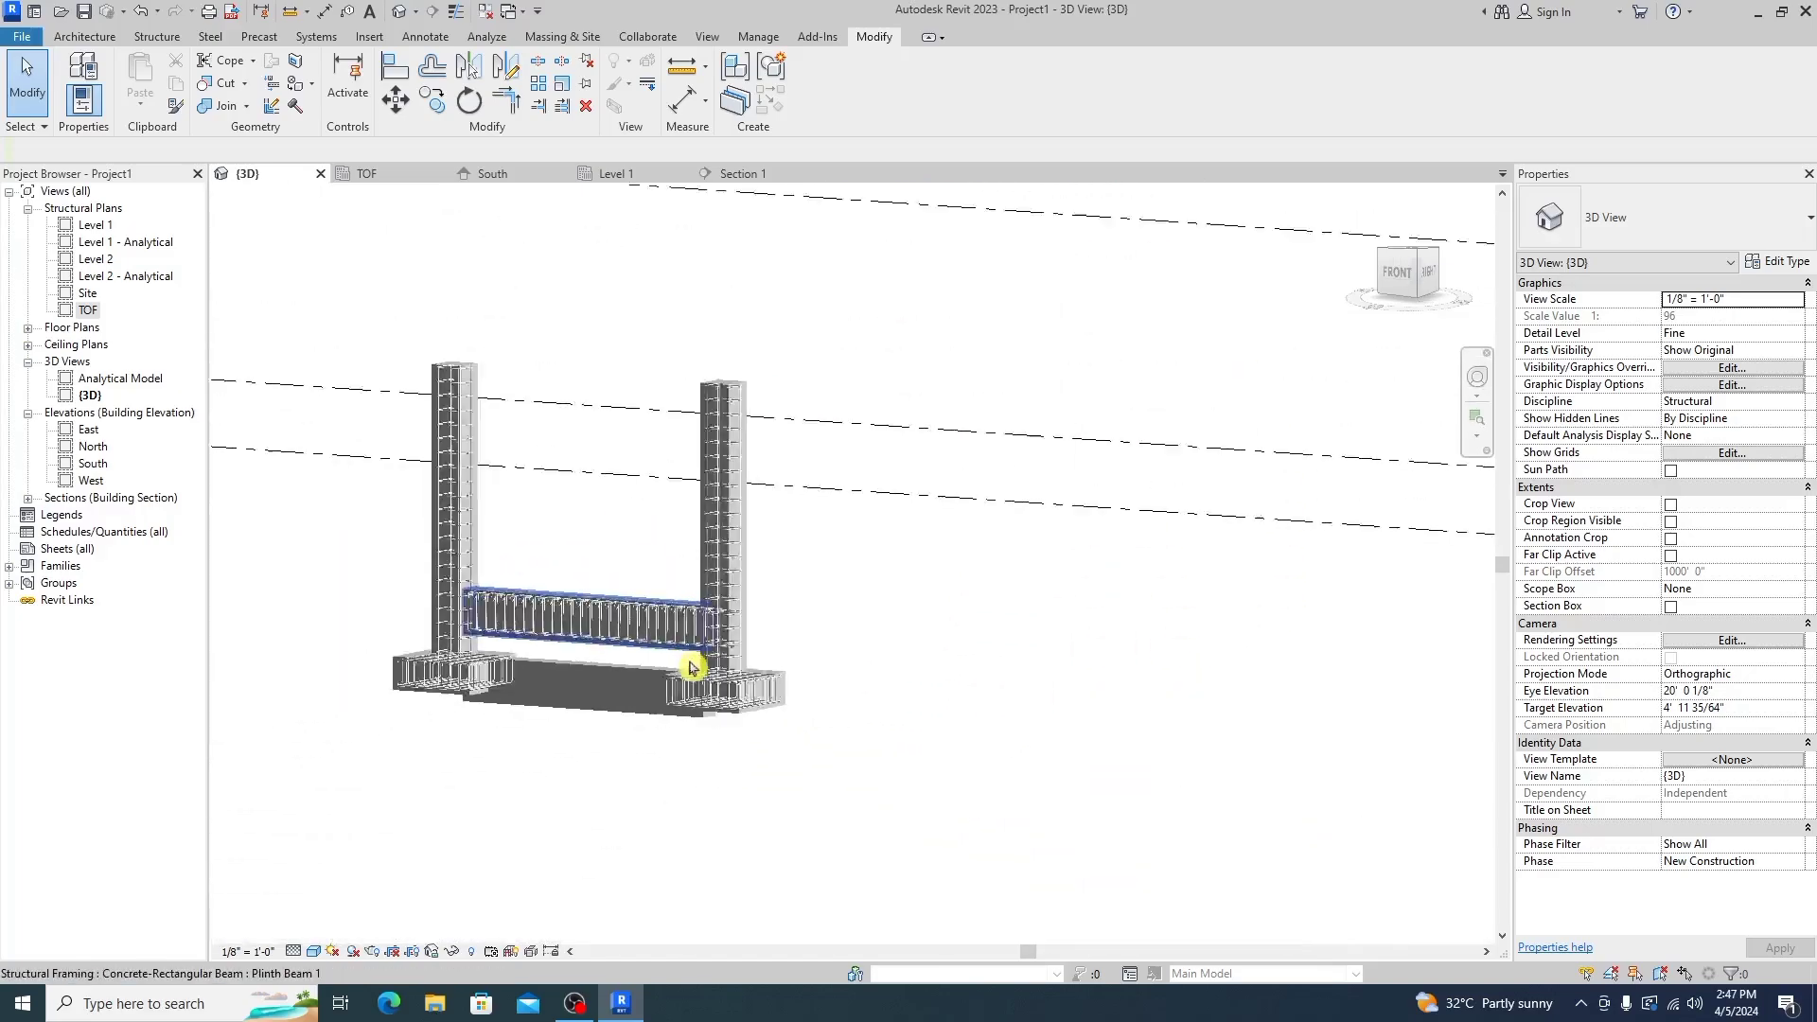
scroll(524, 637, "up", 4)
middle_click_drag(533, 653, 640, 683, "shift")
scroll(644, 687, "down", 1)
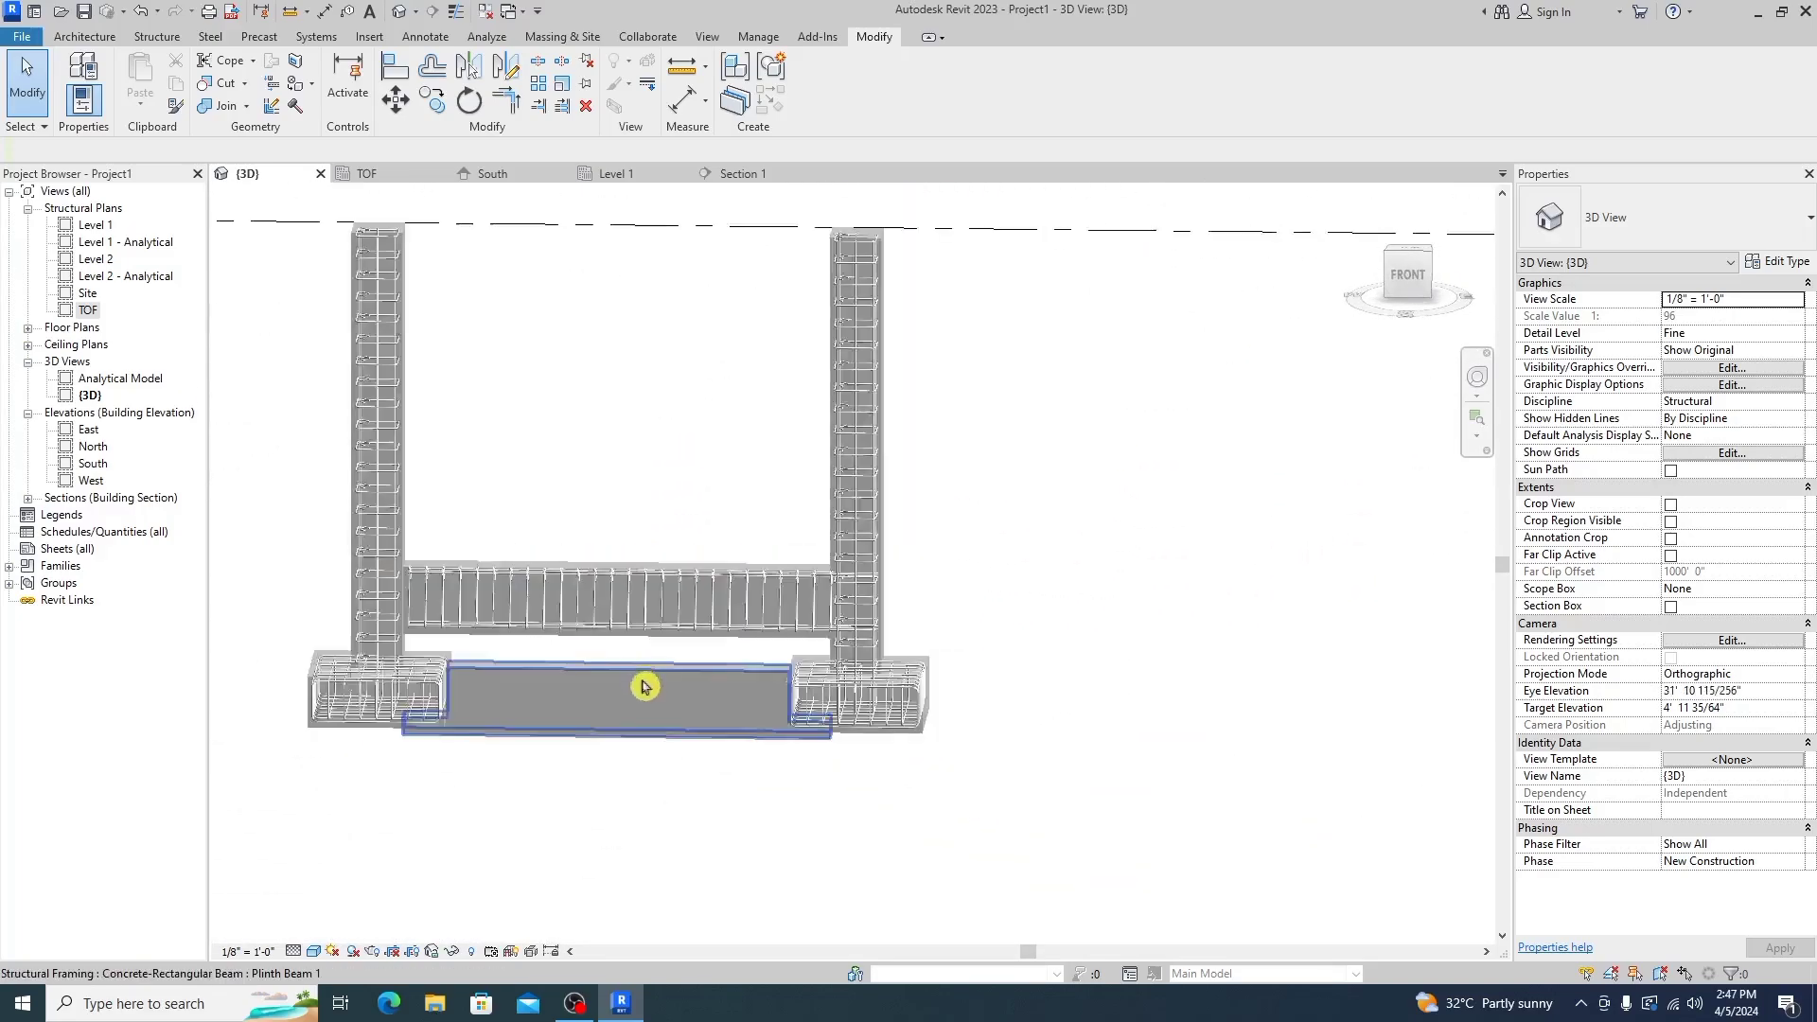
scroll(568, 663, "down", 1)
middle_click_drag(422, 628, 369, 685, "shift")
scroll(369, 559, "up", 3)
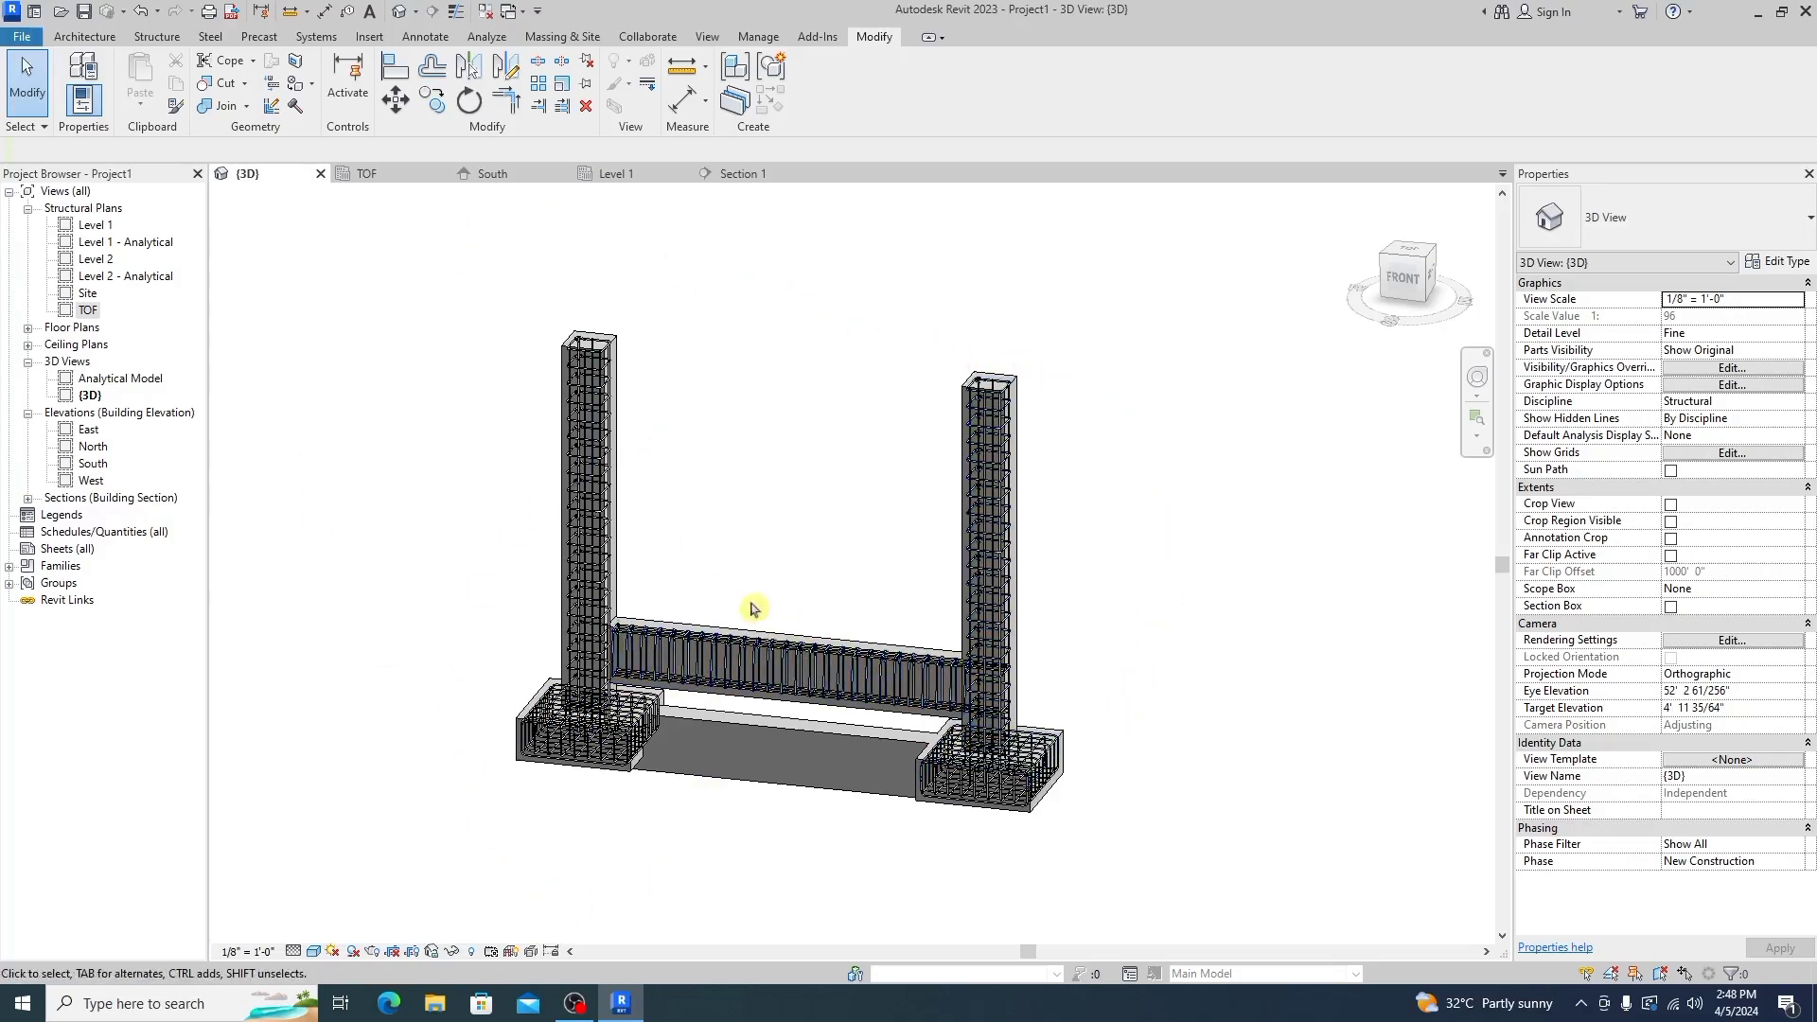
scroll(754, 609, "up", 2)
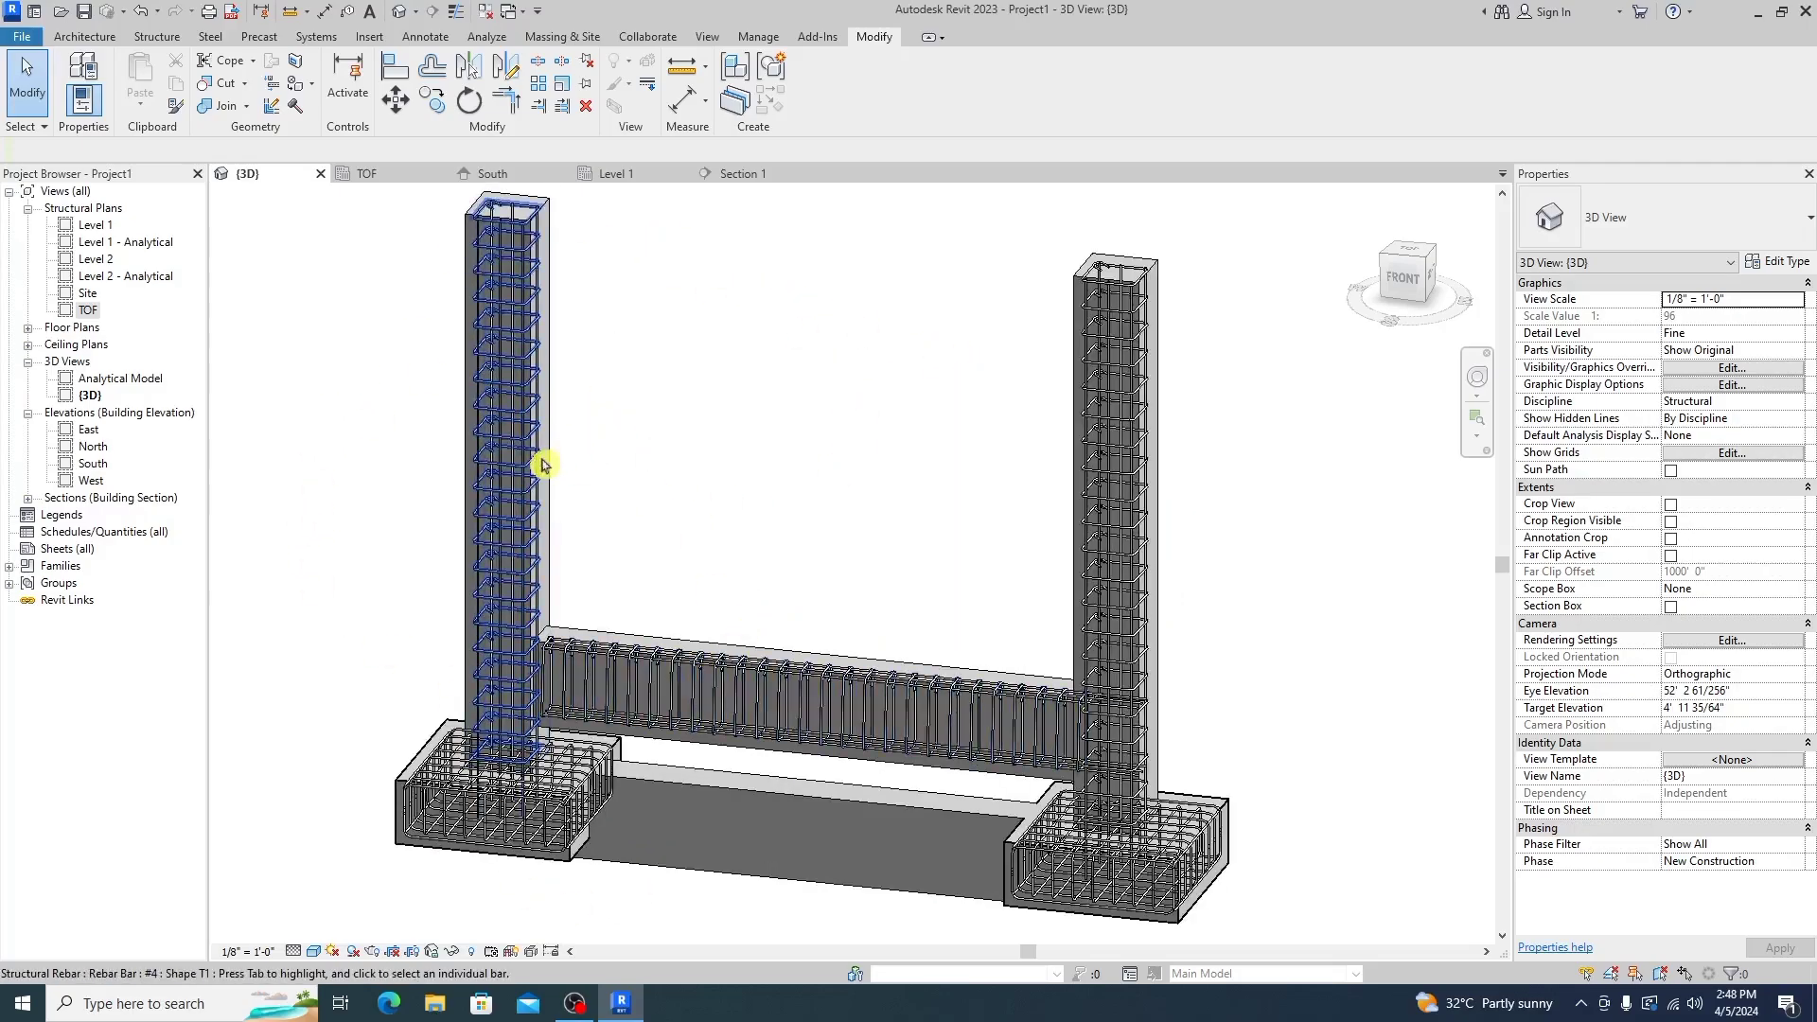